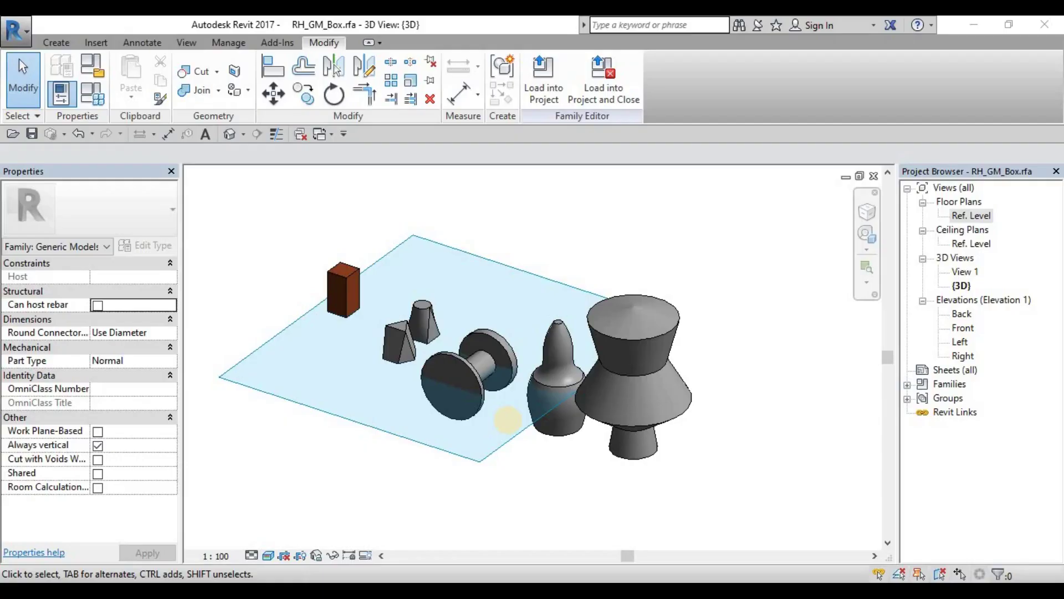
# Open the Ref. Level floor plan view
pyautogui.click(308, 211)
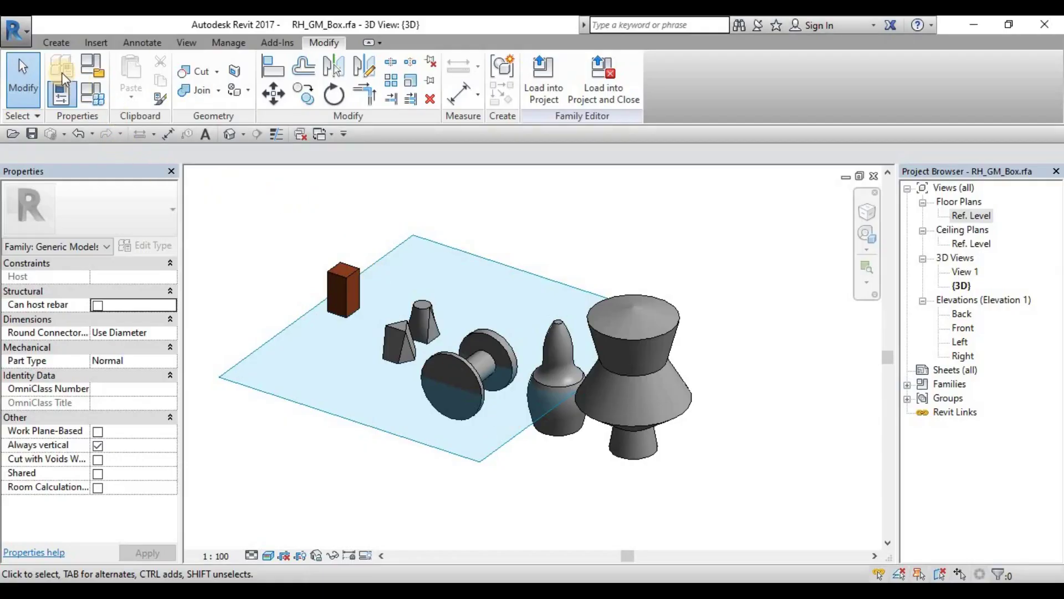
pyautogui.click(49, 45)
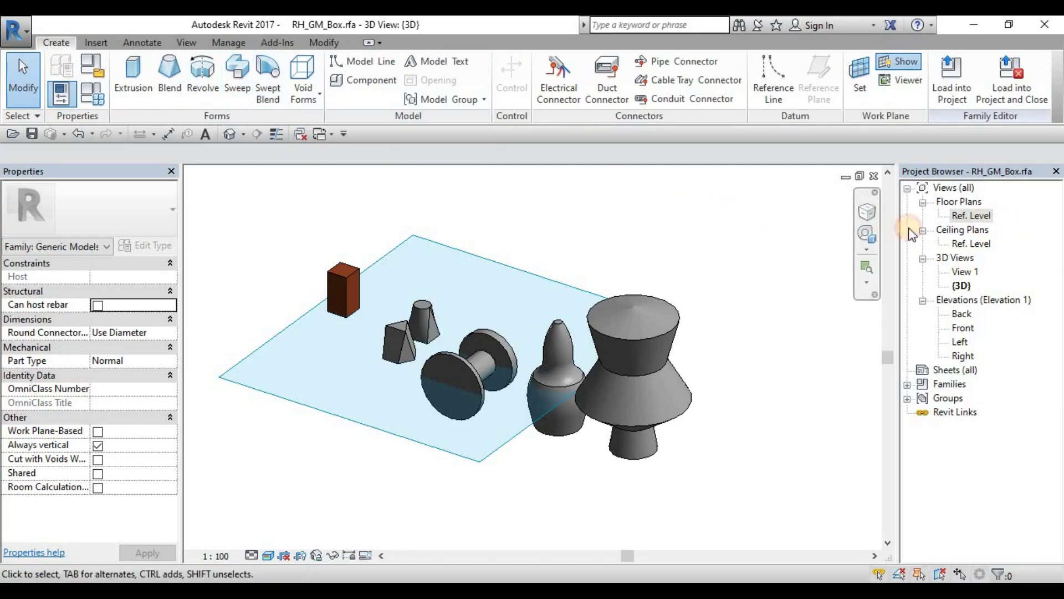
pyautogui.doubleClick(981, 215)
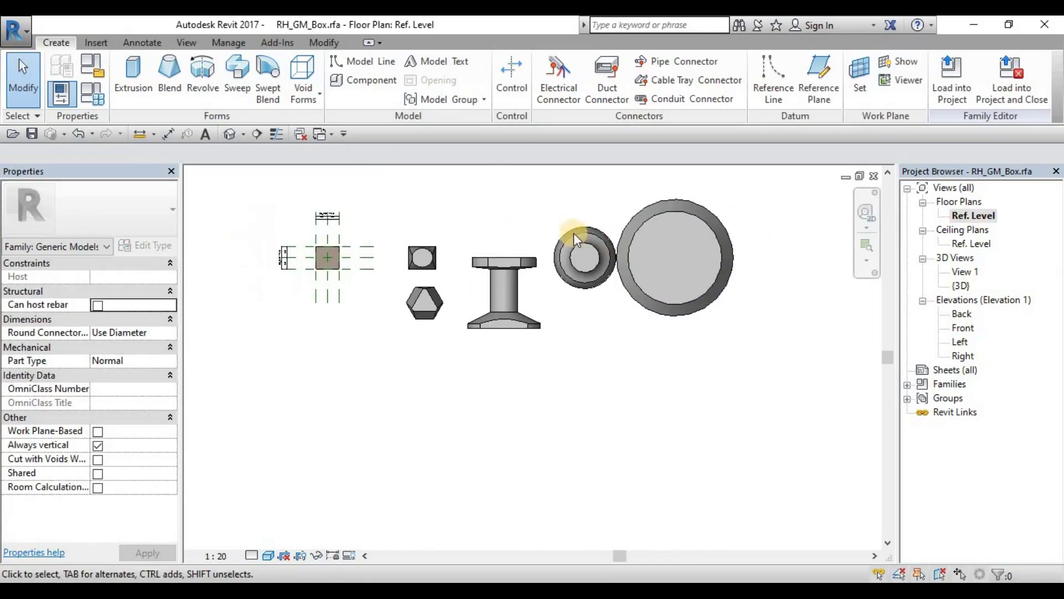
# Show the active work plane in the floor plan and hide it again
pyautogui.click(907, 65)
pyautogui.click(907, 65)
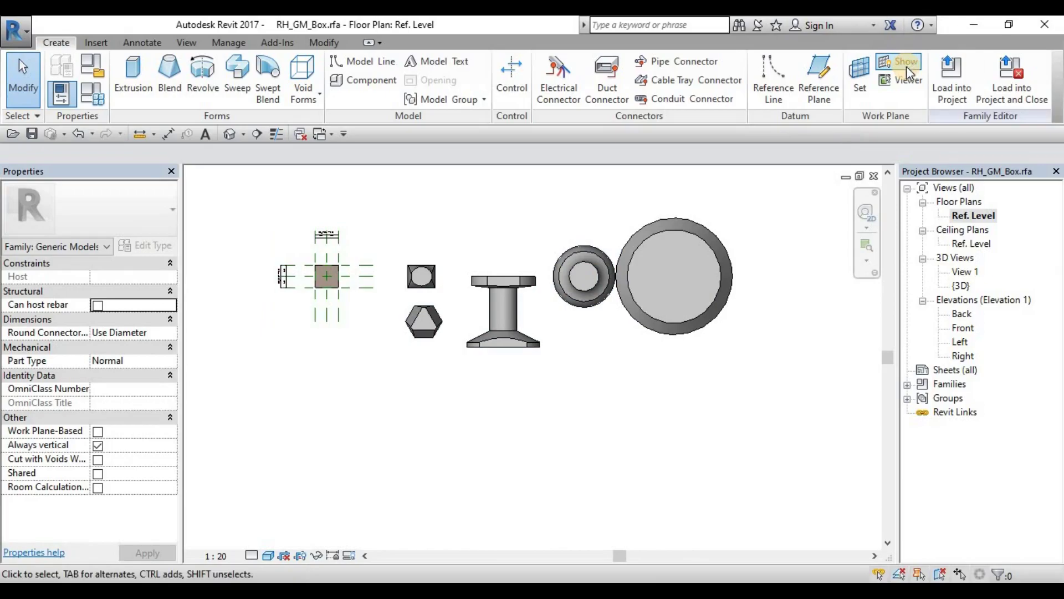
pyautogui.click(906, 65)
pyautogui.click(906, 66)
pyautogui.click(907, 66)
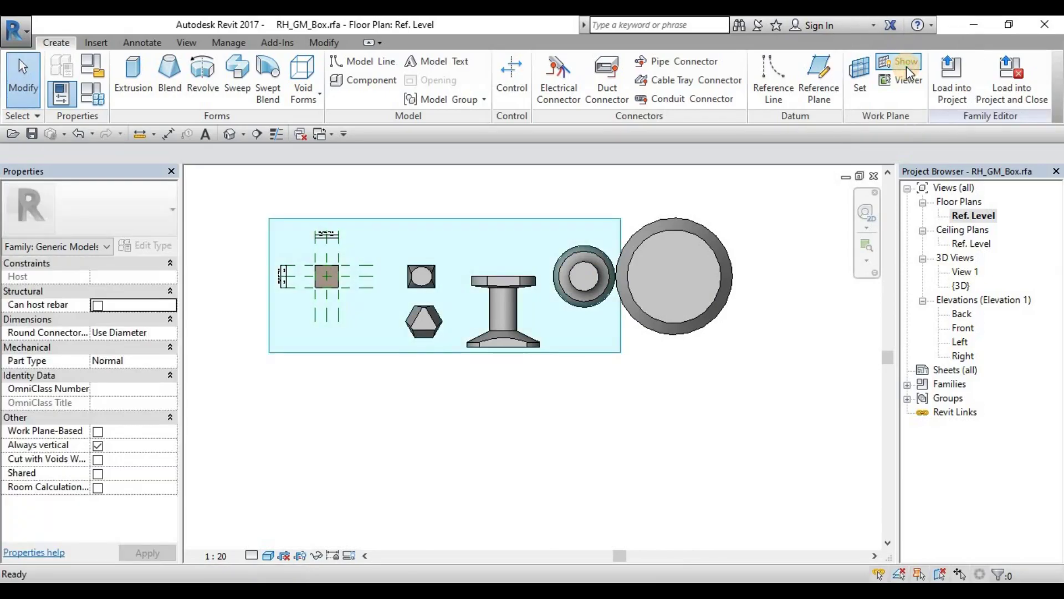
pyautogui.click(906, 66)
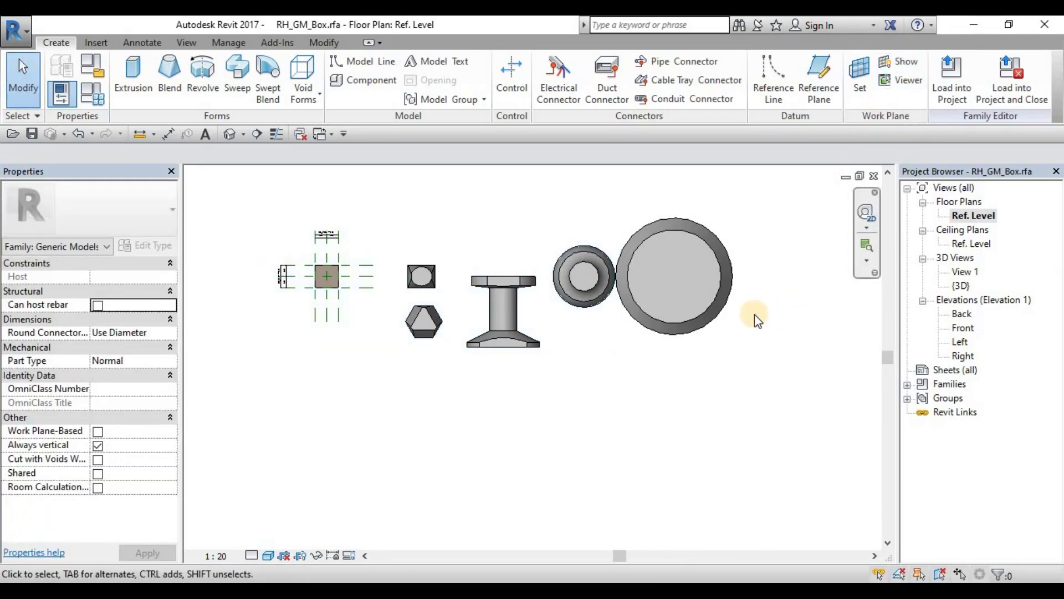
# Start a Sweep form in the Ref. Level floor plan
pyautogui.click(705, 383)
pyautogui.moveTo(593, 349); pyautogui.dragTo(547, 310, button='middle')
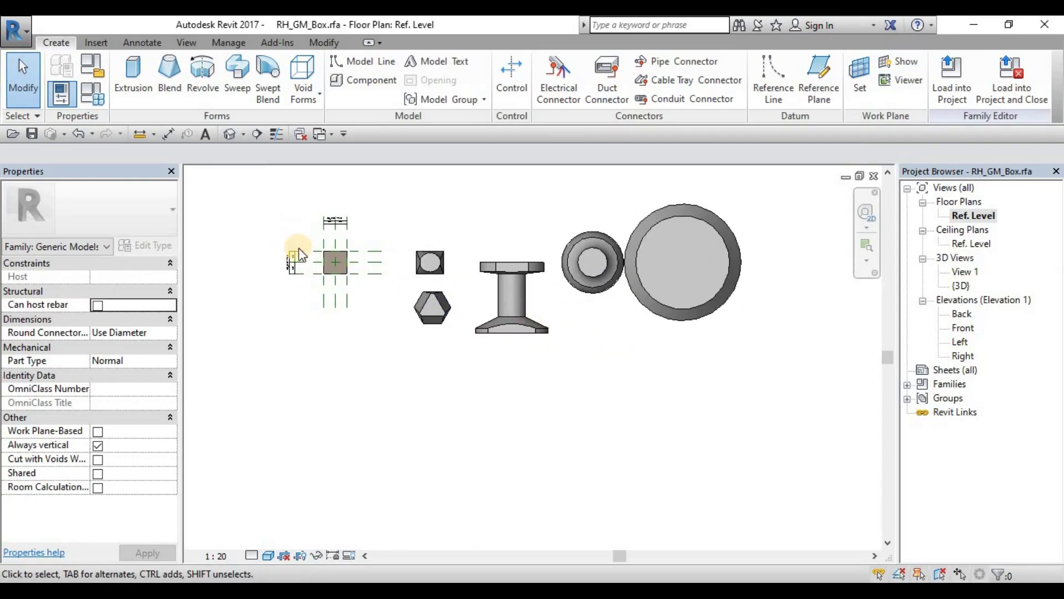
pyautogui.click(233, 80)
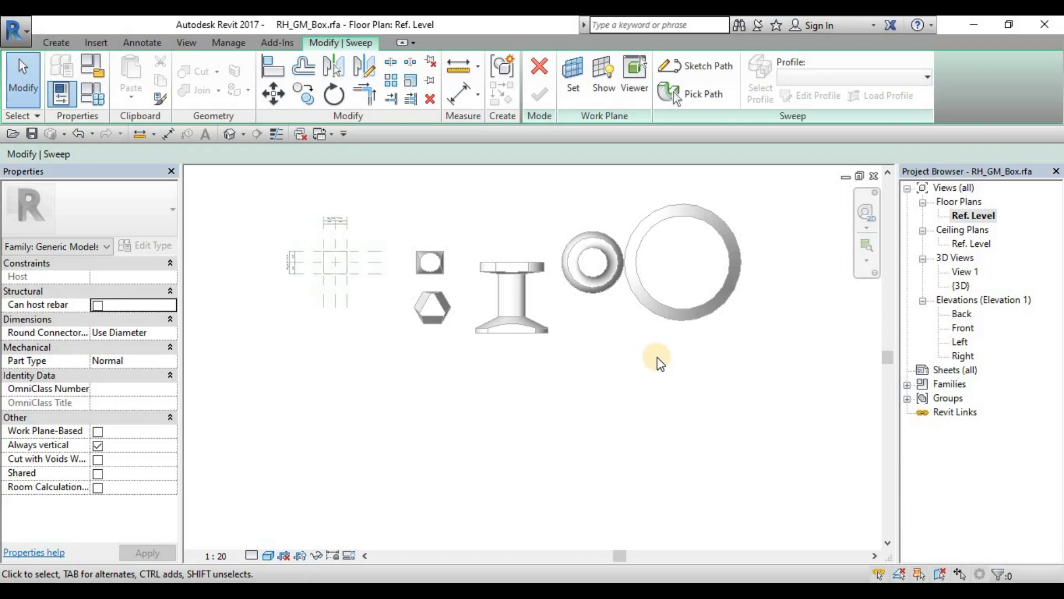
# Sketch an open sweep path of five connected straight lines in the empty area below the existing forms
pyautogui.click(697, 69)
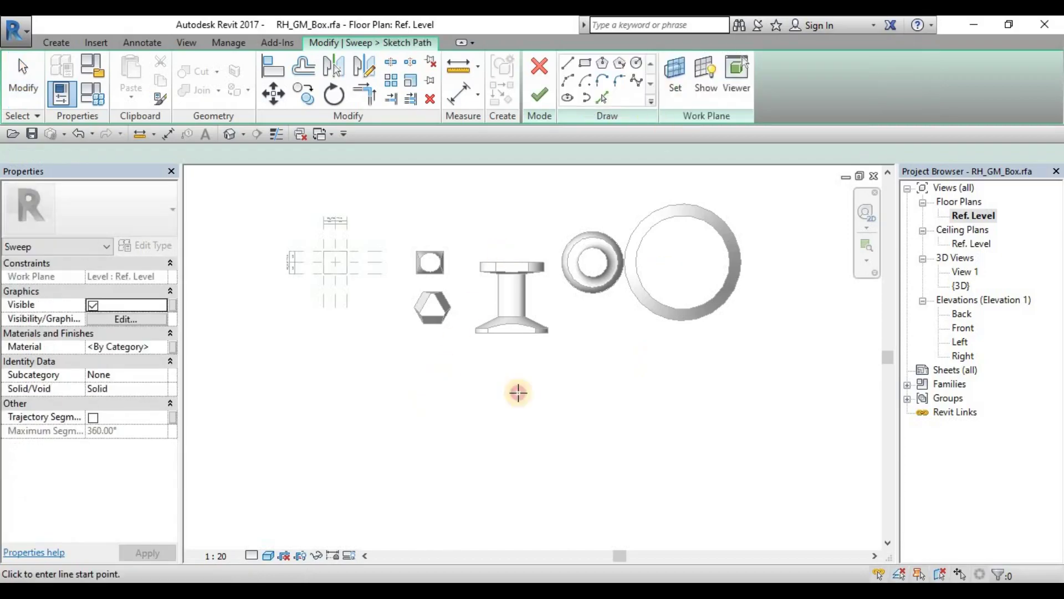
pyautogui.click(557, 381)
pyautogui.click(652, 498)
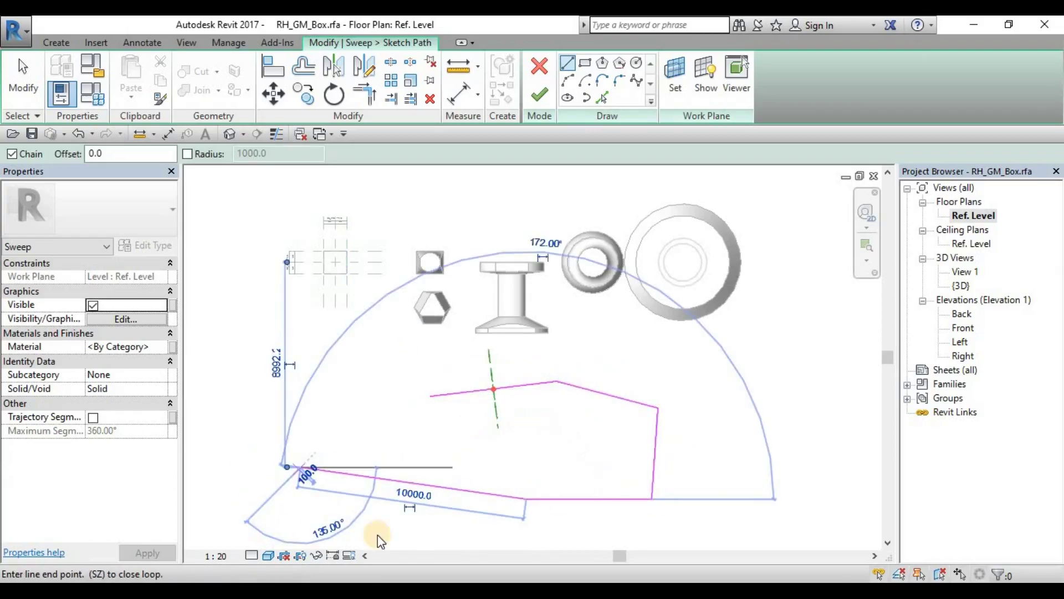
pyautogui.click(301, 466)
pyautogui.press('Escape')
pyautogui.press('Escape')
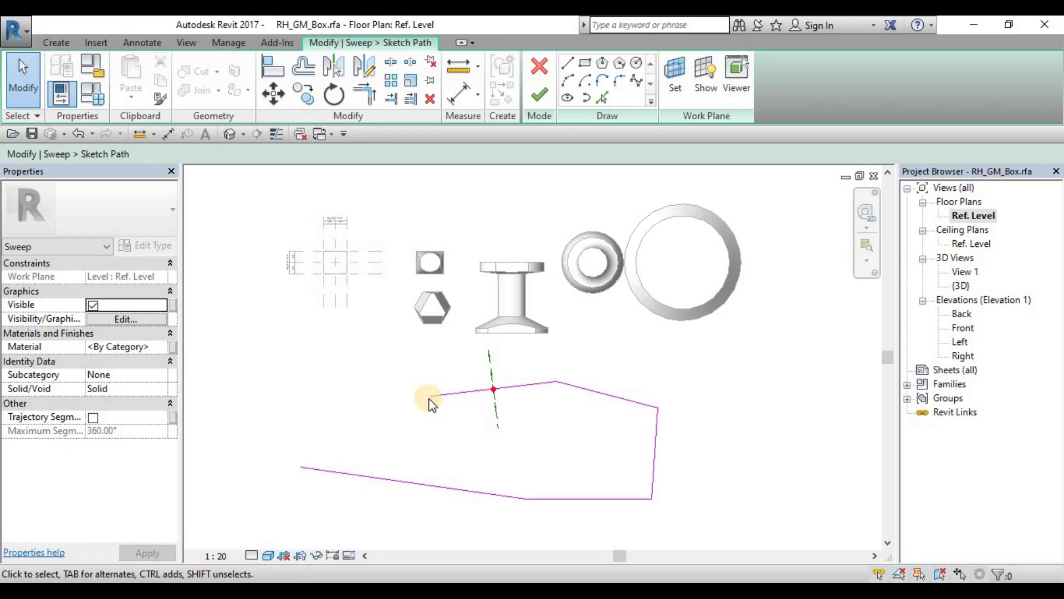
# Select the whole chain of sketched path lines and delete it
pyautogui.press('Tab')
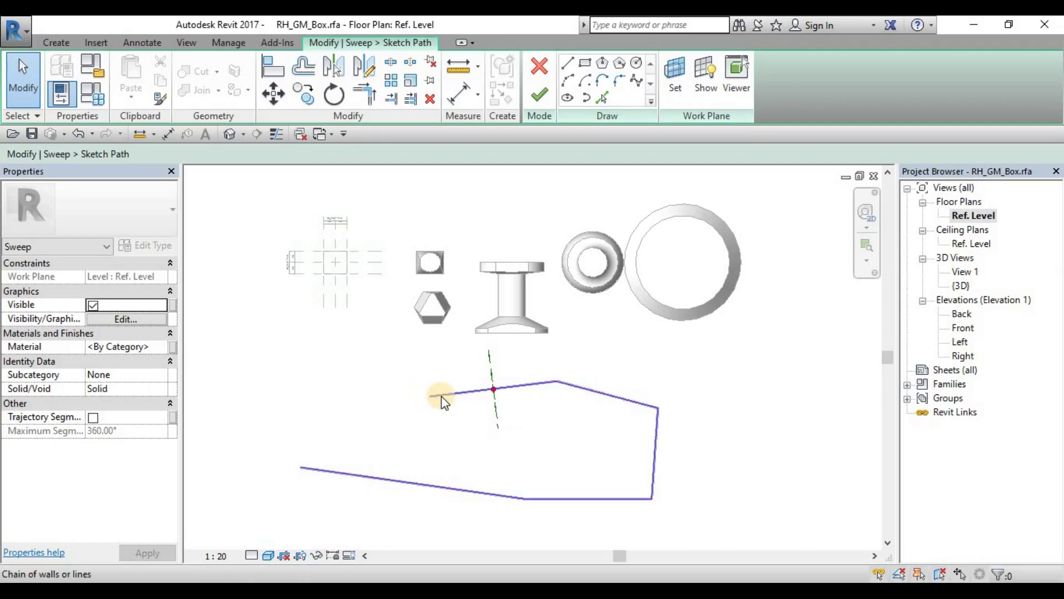
pyautogui.click(450, 398)
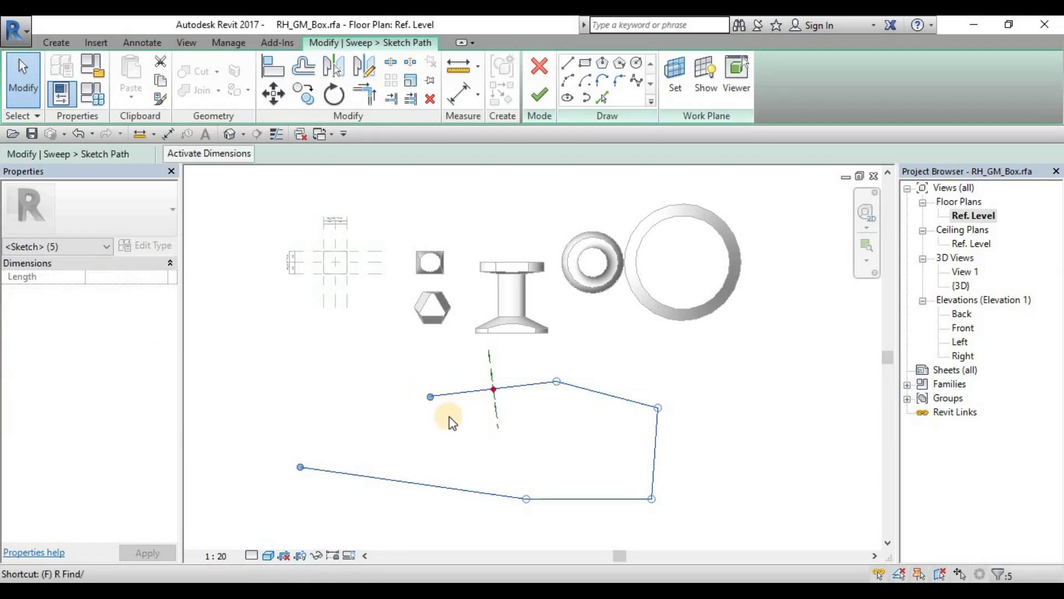
pyautogui.click(449, 417)
pyautogui.press('Tab')
pyautogui.click(459, 393)
pyautogui.press('Delete')
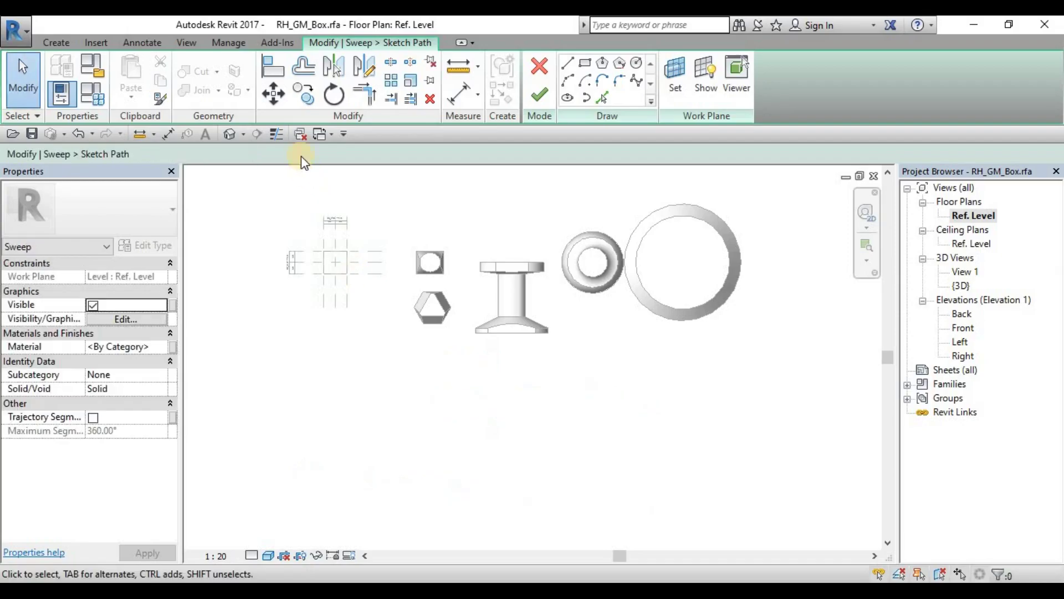
# Switch to the default 3D view and quit the path sketch without keeping it
pyautogui.click(230, 136)
pyautogui.click(538, 66)
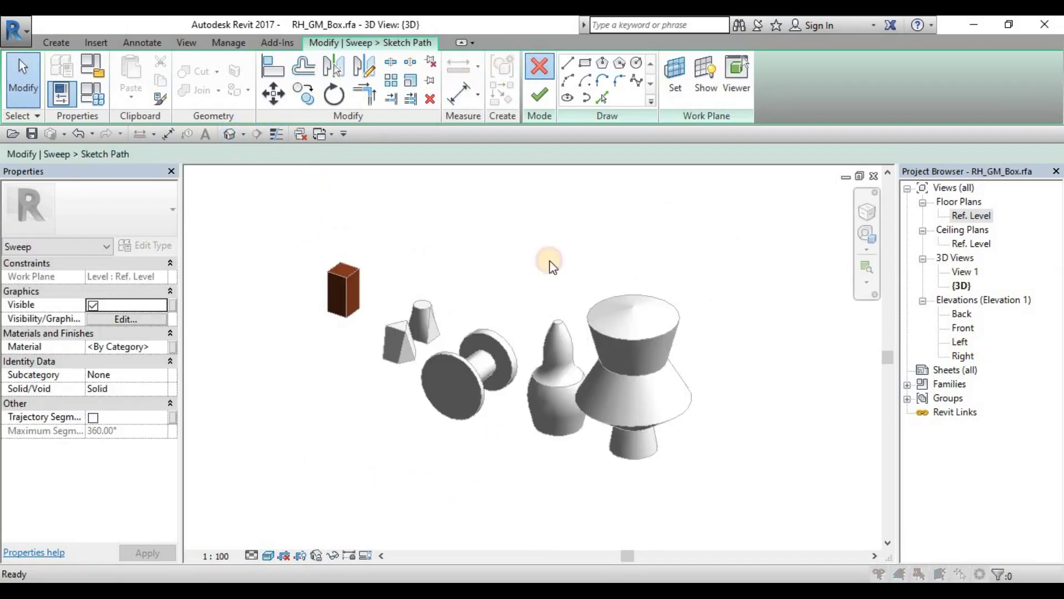
pyautogui.click(570, 316)
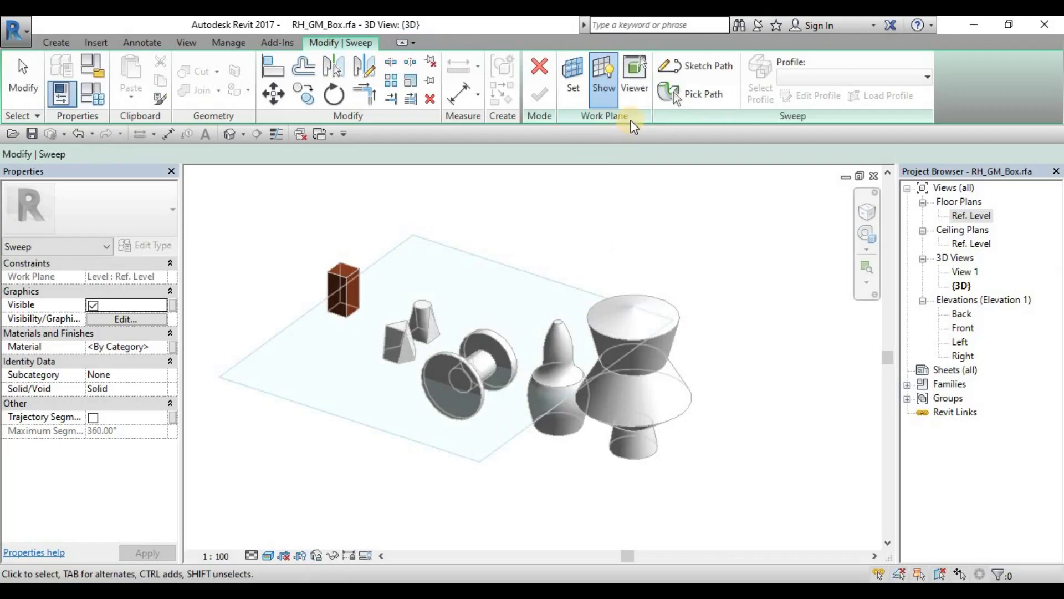
# Pick five connected 3D edges of the blend with the triangular top, along its sides, top and base, as the sweep path
pyautogui.click(715, 99)
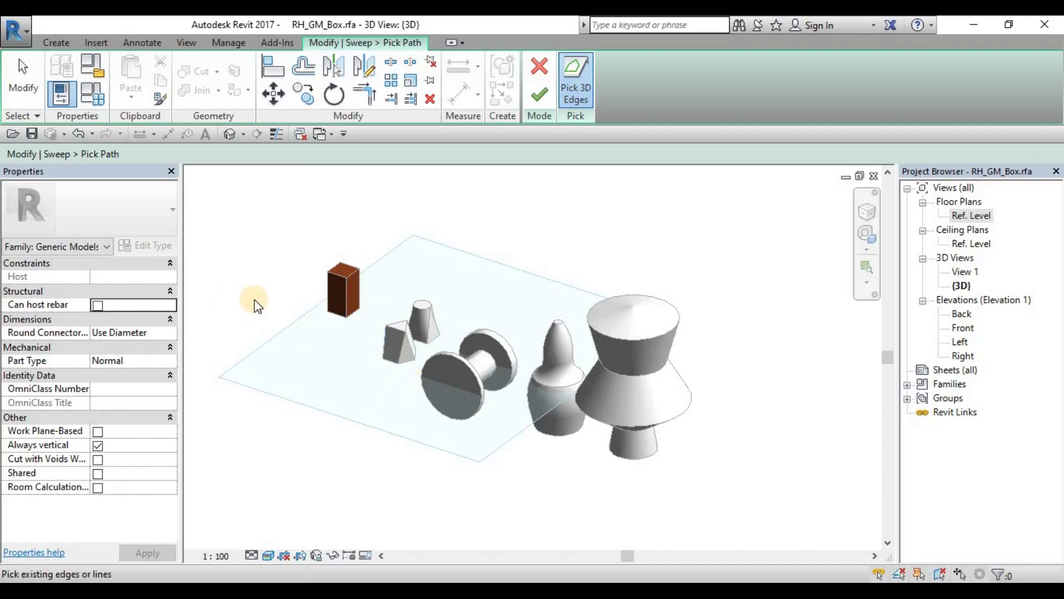
pyautogui.scroll(4, 373, 347)
pyautogui.scroll(2, 496, 378)
pyautogui.scroll(2, 477, 357)
pyautogui.click(475, 351)
pyautogui.click(454, 279)
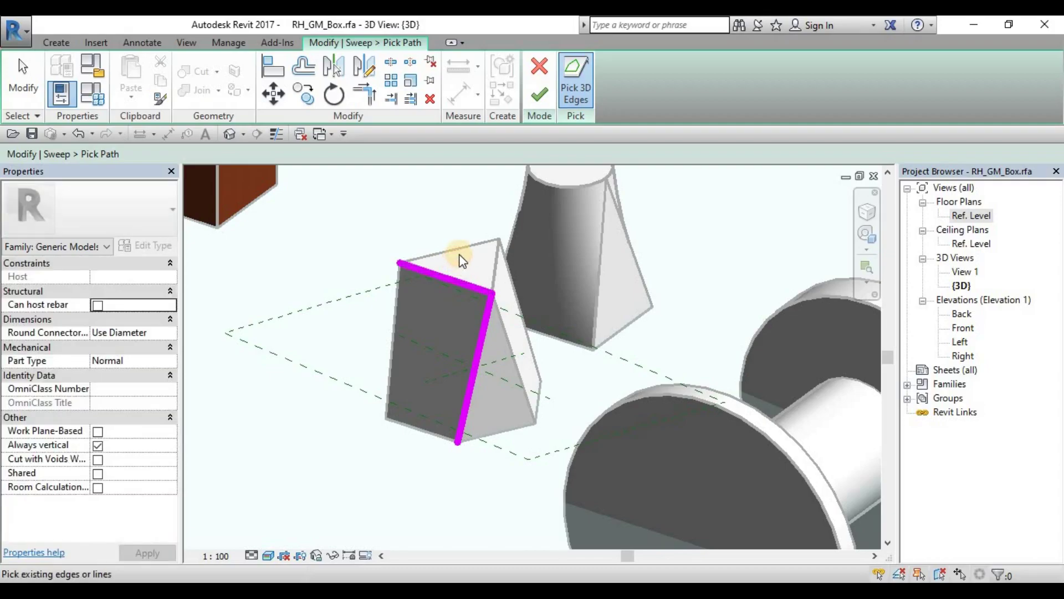
pyautogui.click(497, 243)
pyautogui.click(537, 387)
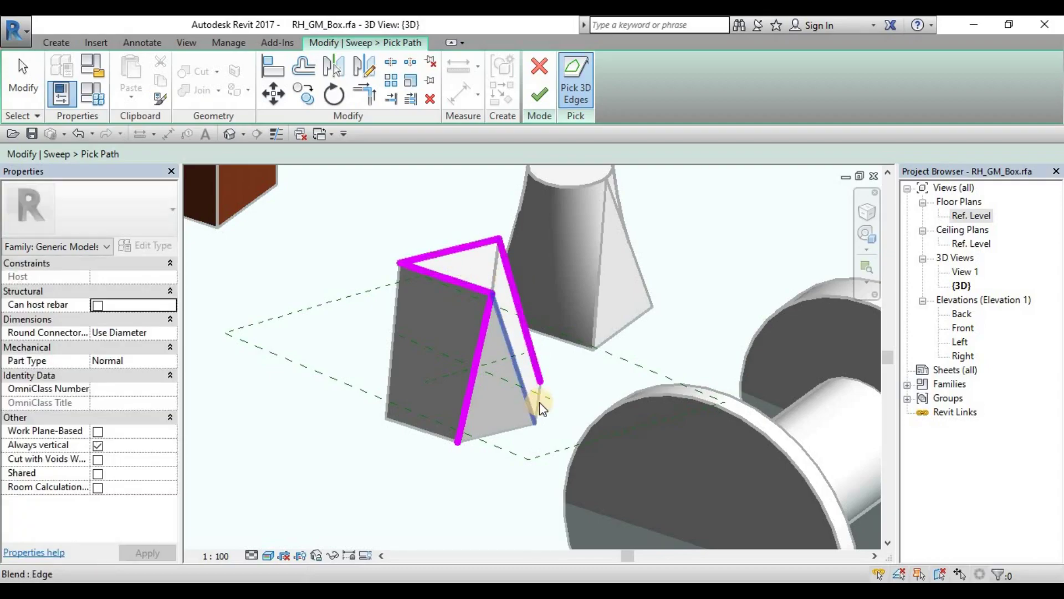
pyautogui.keyDown('shift'); pyautogui.moveTo(580, 411); pyautogui.dragTo(628, 386, button='middle'); pyautogui.keyUp('shift')
pyautogui.press('Escape')
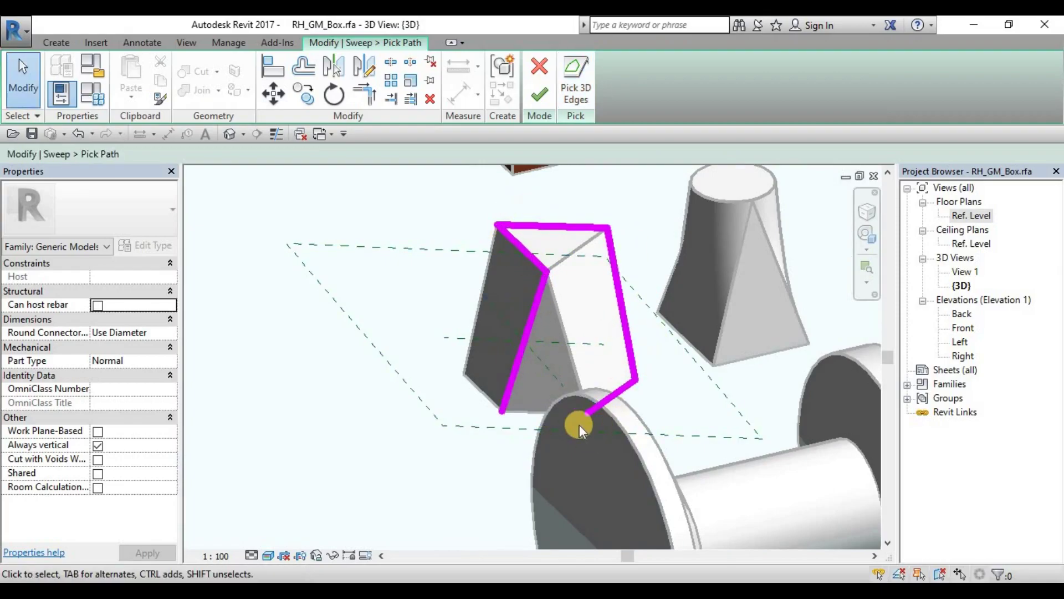
pyautogui.scroll(-4, 567, 282)
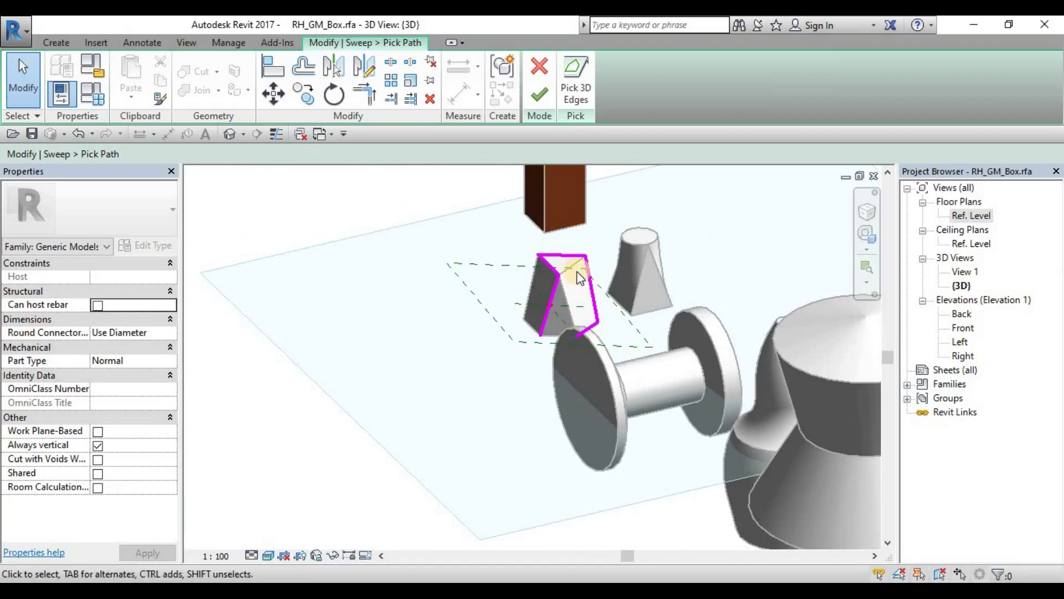
pyautogui.scroll(3, 509, 245)
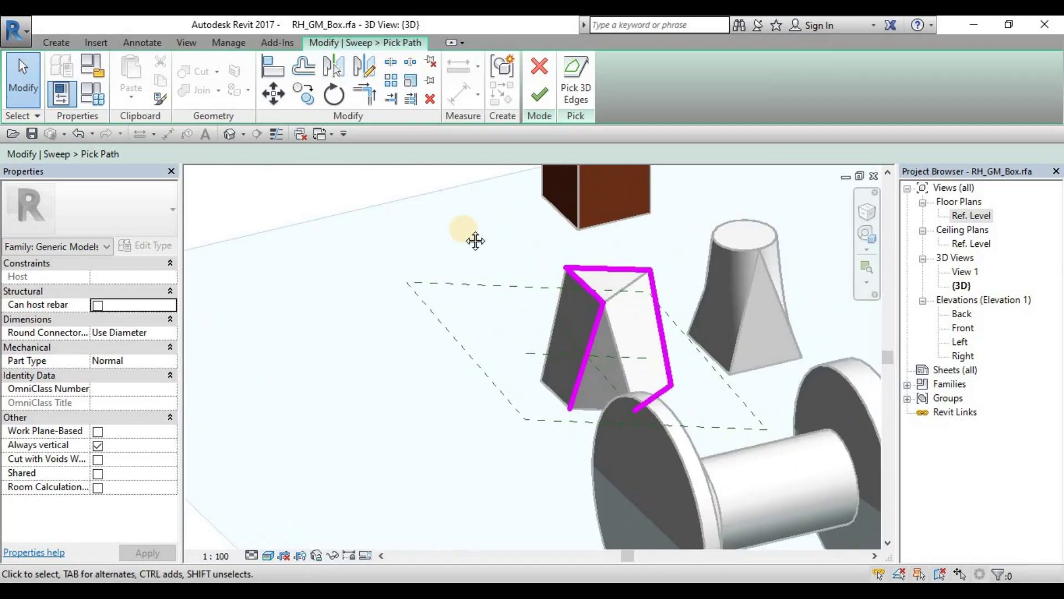
pyautogui.scroll(-3, 463, 273)
pyautogui.keyDown('shift'); pyautogui.moveTo(463, 273); pyautogui.dragTo(438, 300, button='middle'); pyautogui.keyUp('shift')
pyautogui.moveTo(422, 262); pyautogui.dragTo(520, 398)
pyautogui.press('Escape')
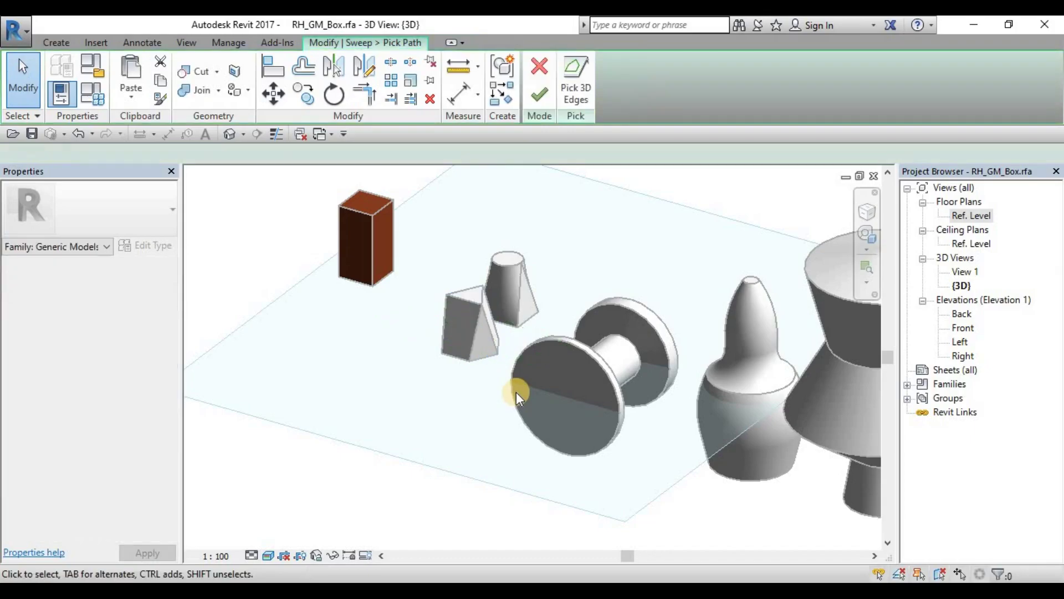
# Discard the picked sweep path and return to the Ref. Level floor plan
pyautogui.click(544, 64)
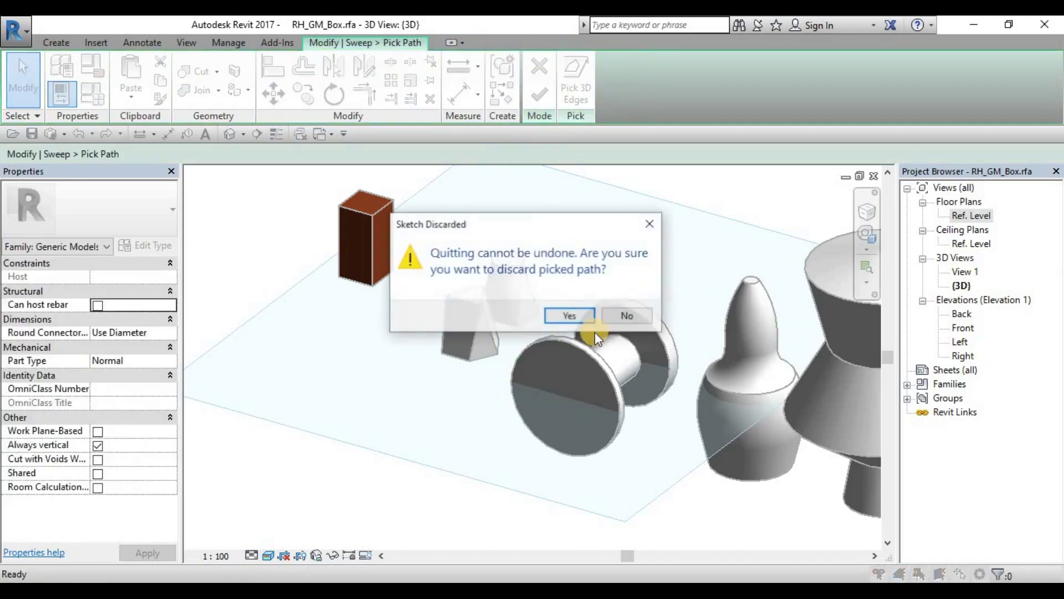
pyautogui.click(574, 313)
pyautogui.scroll(-5, 551, 302)
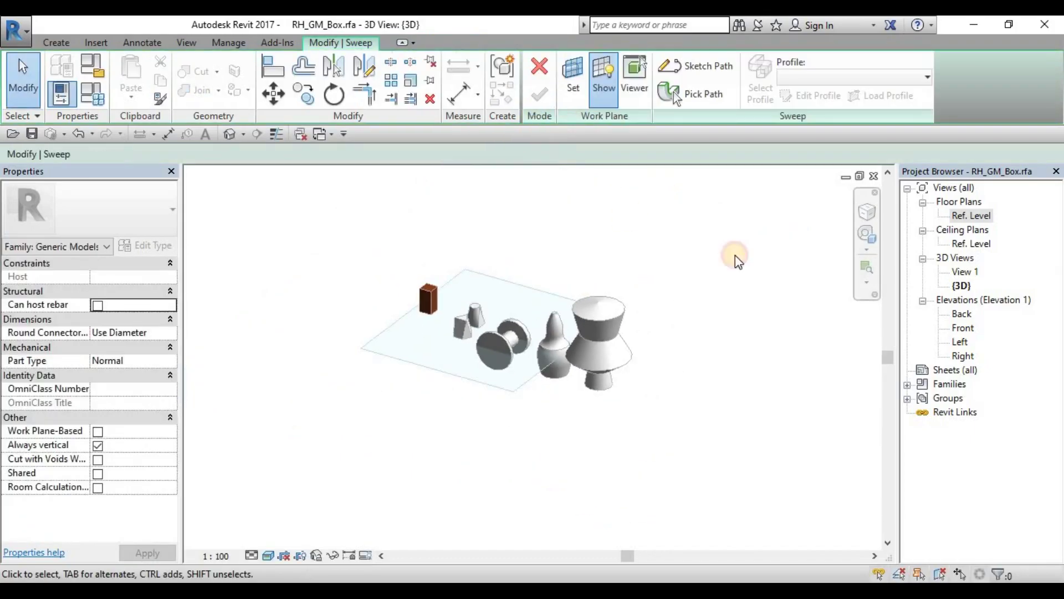
pyautogui.doubleClick(966, 218)
pyautogui.moveTo(563, 281)
pyautogui.mouseDown(button='middle')
pyautogui.moveTo(544, 285)
pyautogui.moveTo(553, 276)
pyautogui.mouseUp(button='middle')
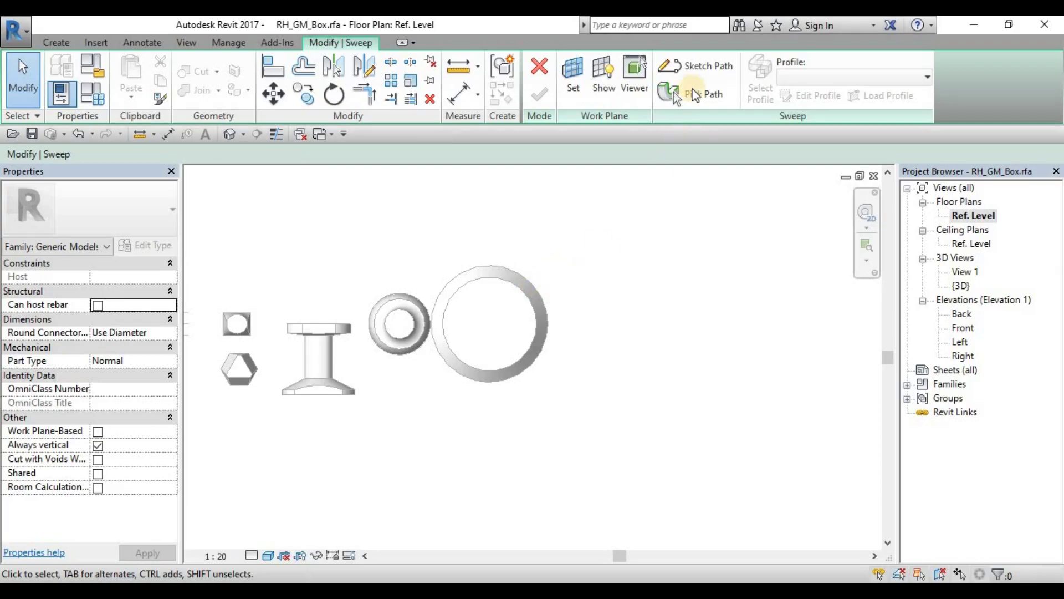
# Start sketching the sweep path in the floor plan, with free space in view beside the large round form
pyautogui.click(703, 72)
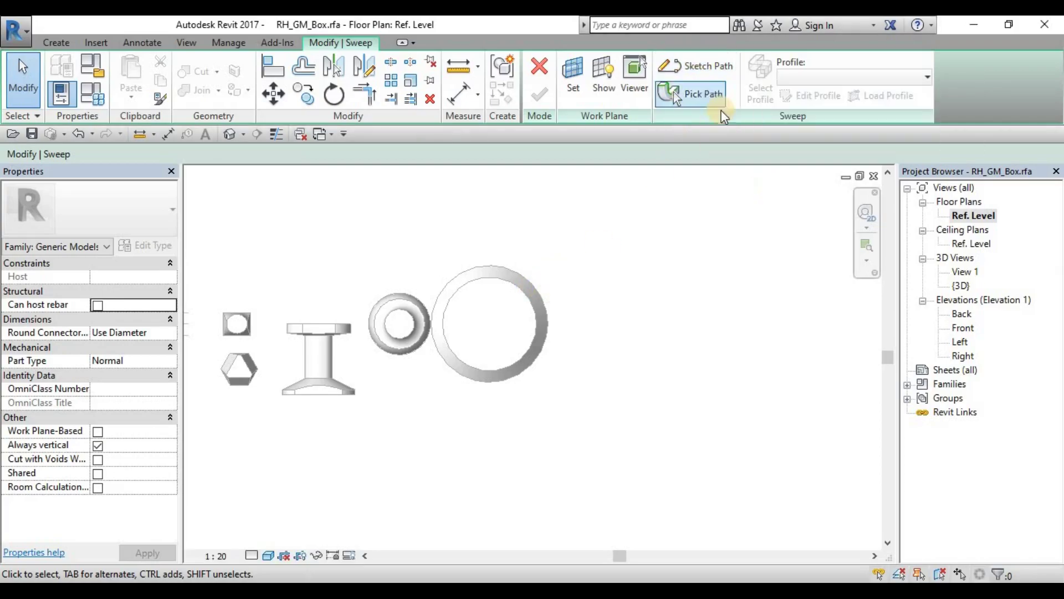
pyautogui.click(699, 67)
pyautogui.moveTo(655, 262); pyautogui.dragTo(641, 260, button='middle')
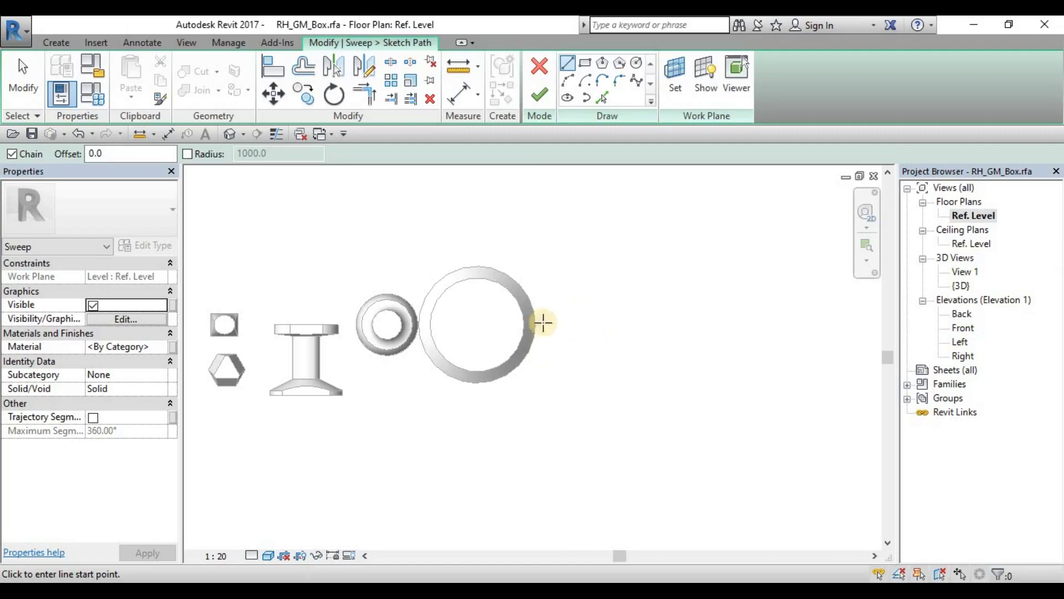
pyautogui.scroll(1, 581, 302)
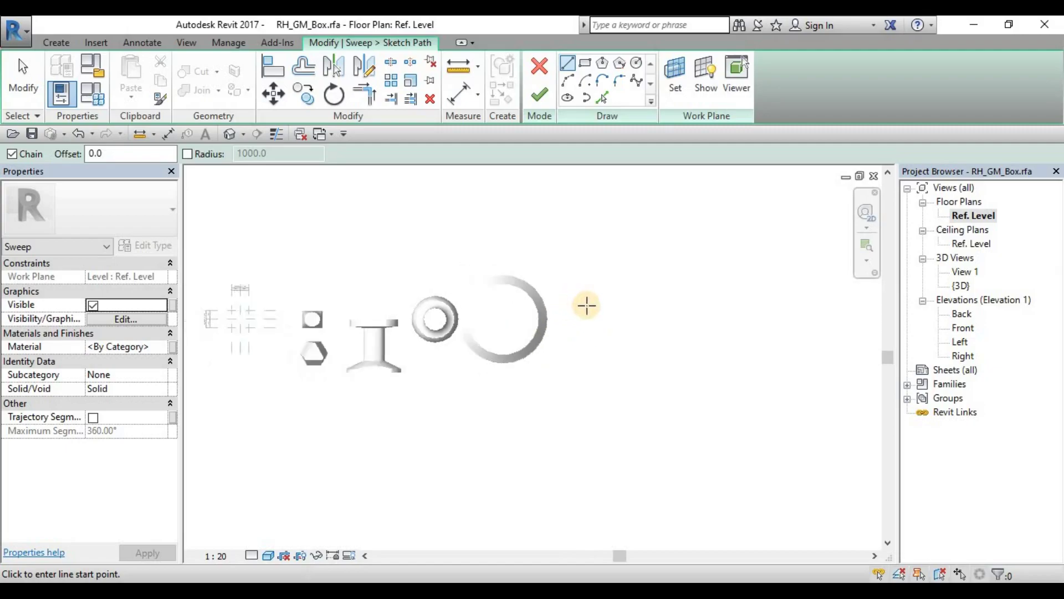
pyautogui.click(553, 288)
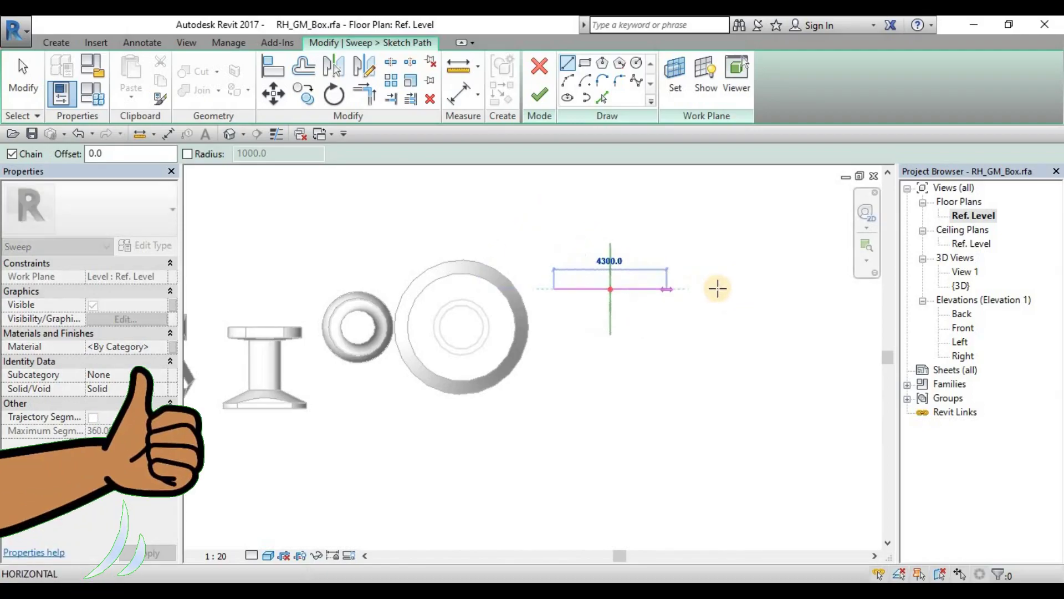
pyautogui.scroll(-3, 613, 295)
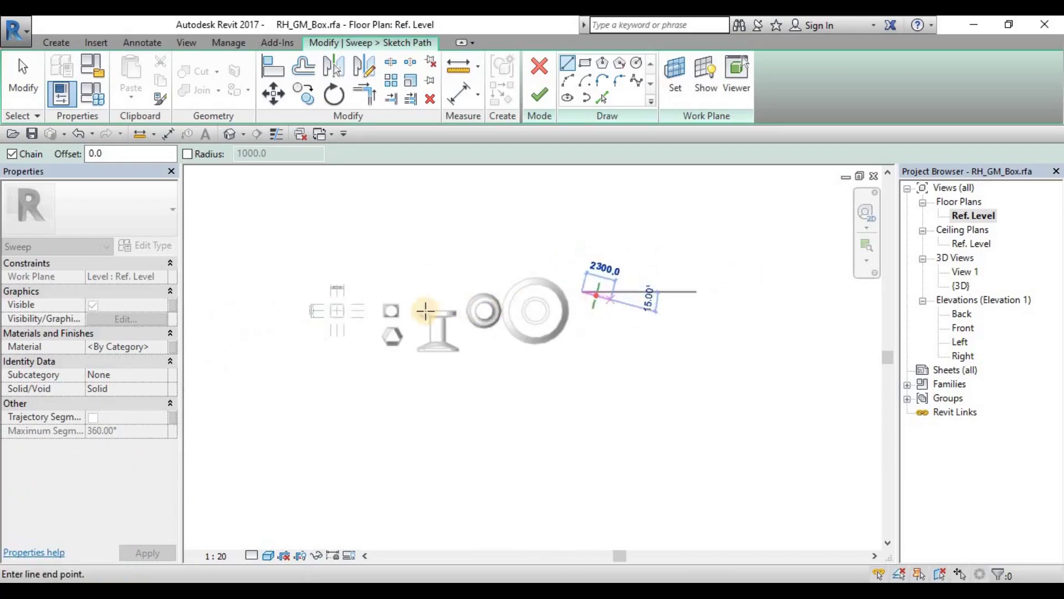
pyautogui.scroll(2, 552, 308)
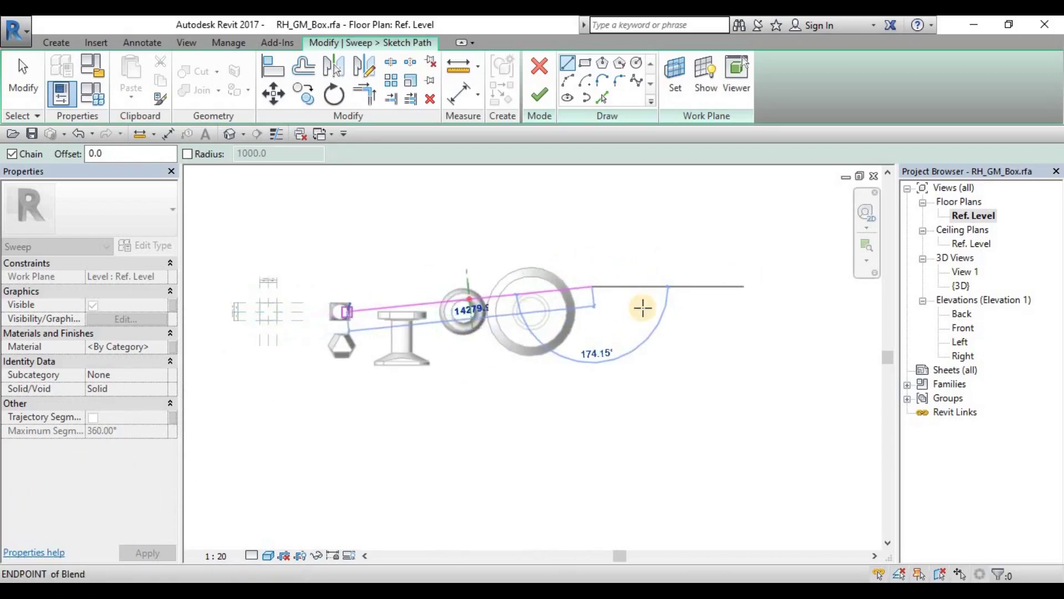
pyautogui.scroll(2, 727, 286)
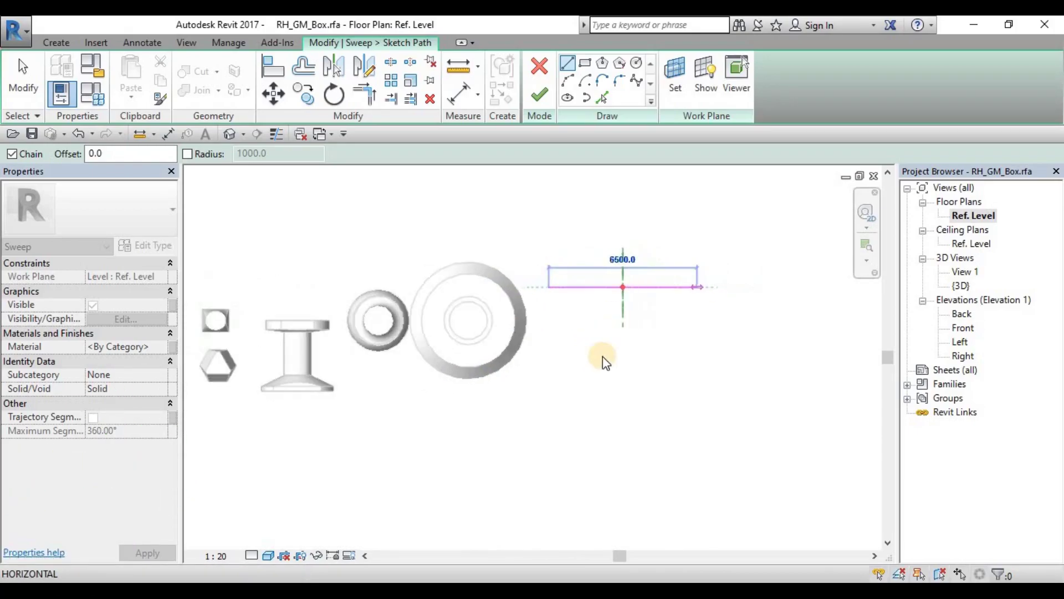
pyautogui.press('Escape')
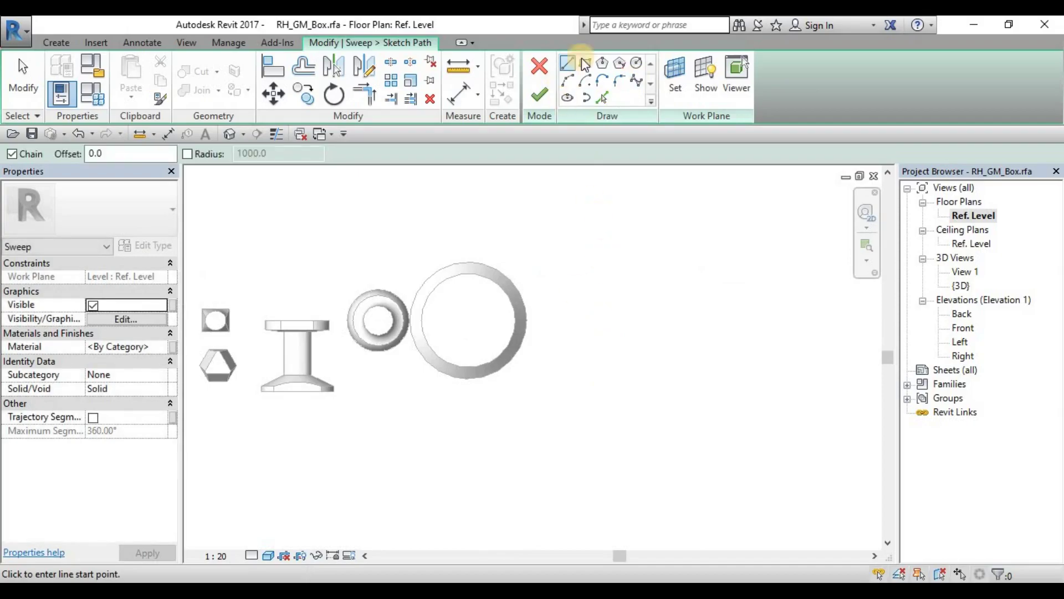
# Sketch an open zigzag path of six connected lines beside the large round form, starting with a horizontal line about 8400 long
pyautogui.click(574, 285)
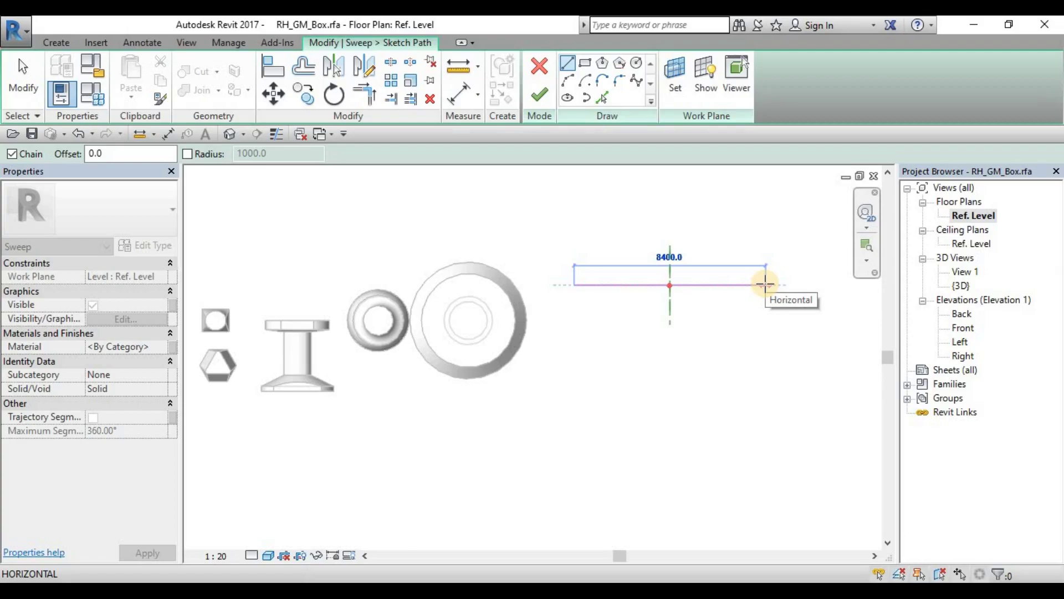
pyautogui.click(766, 284)
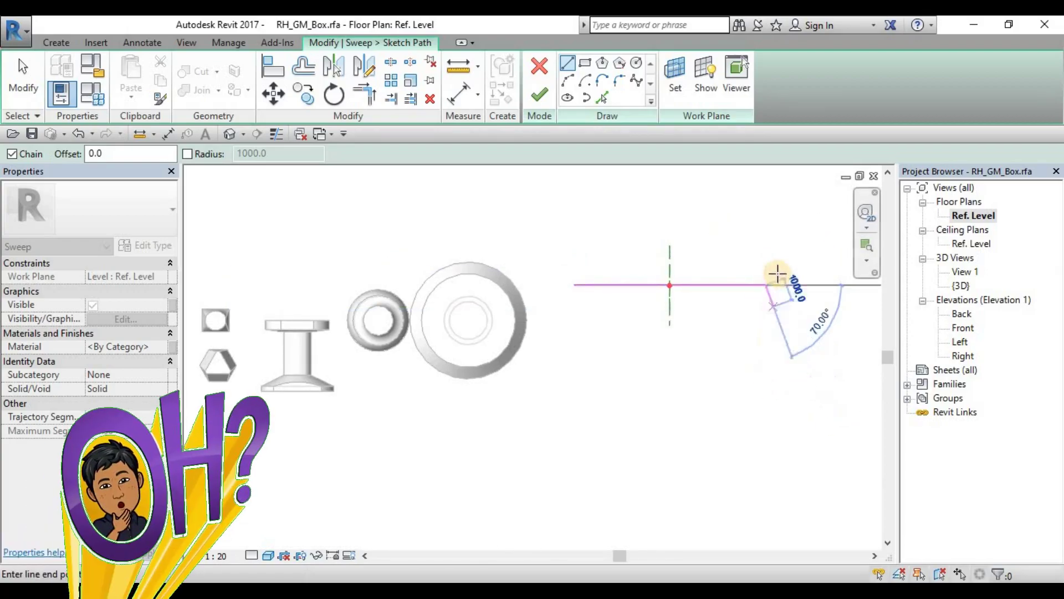
pyautogui.scroll(-1, 770, 371)
pyautogui.moveTo(639, 339); pyautogui.dragTo(491, 297, button='middle')
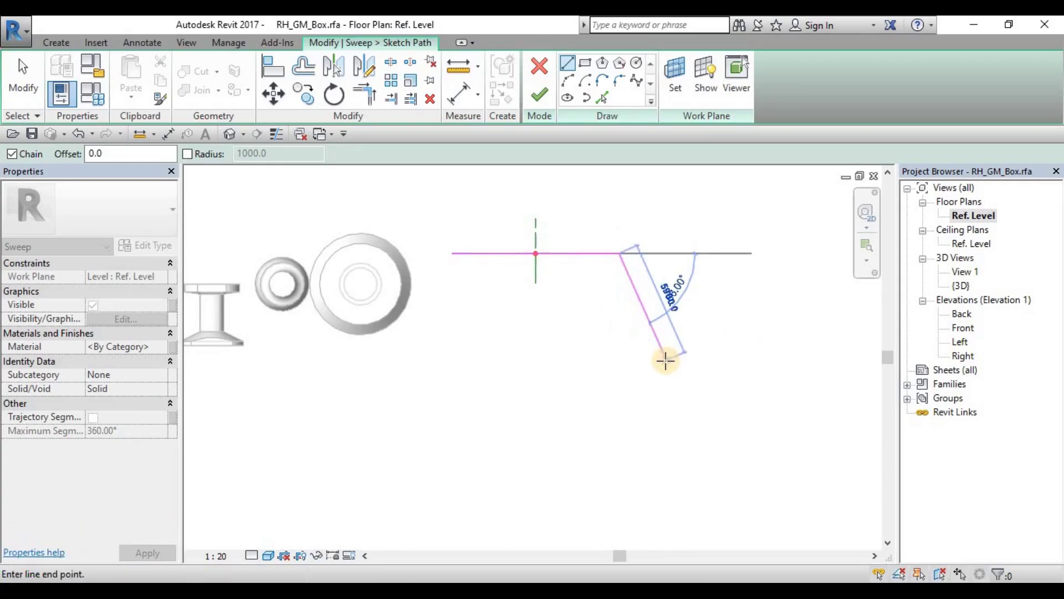
pyautogui.click(665, 360)
pyautogui.click(552, 382)
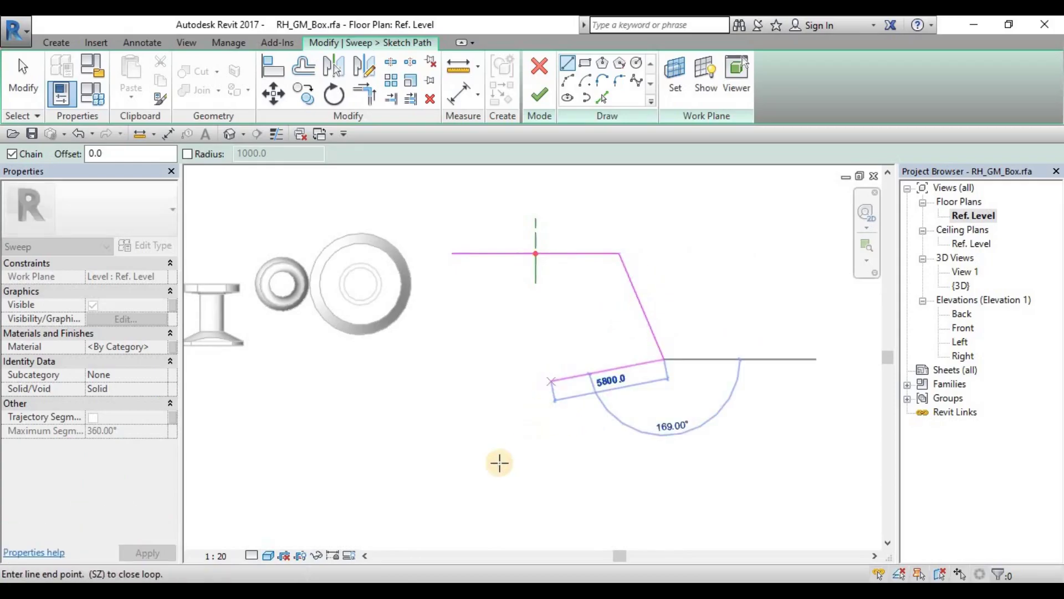
pyautogui.click(552, 467)
pyautogui.moveTo(580, 536); pyautogui.dragTo(634, 397, button='middle')
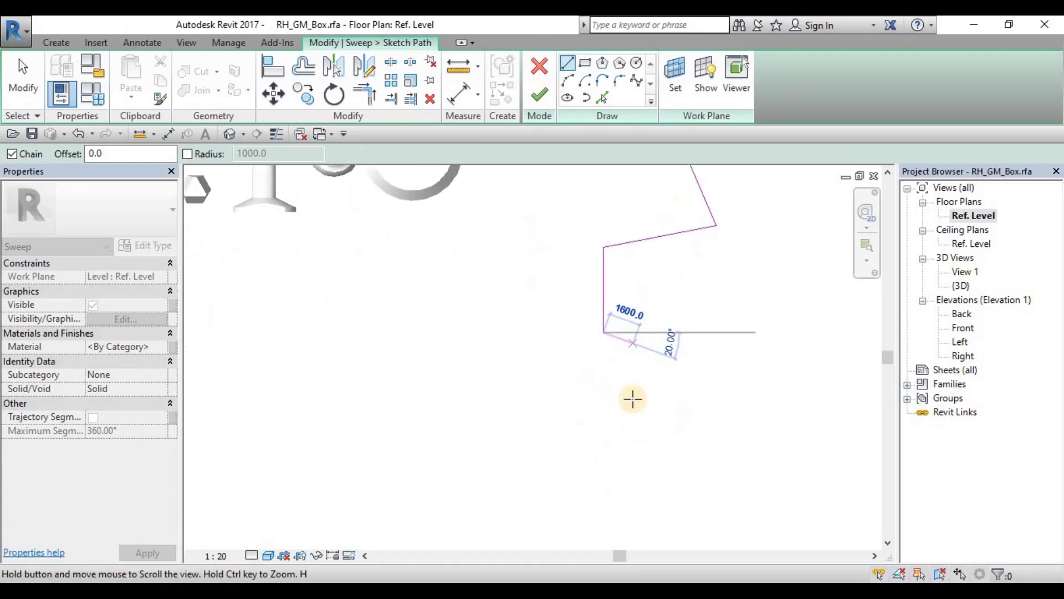
pyautogui.click(466, 280)
pyautogui.click(316, 388)
pyautogui.scroll(-1, 503, 344)
pyautogui.moveTo(517, 323); pyautogui.dragTo(535, 398, button='middle')
pyautogui.click(400, 447)
pyautogui.press('Escape')
pyautogui.press('Escape')
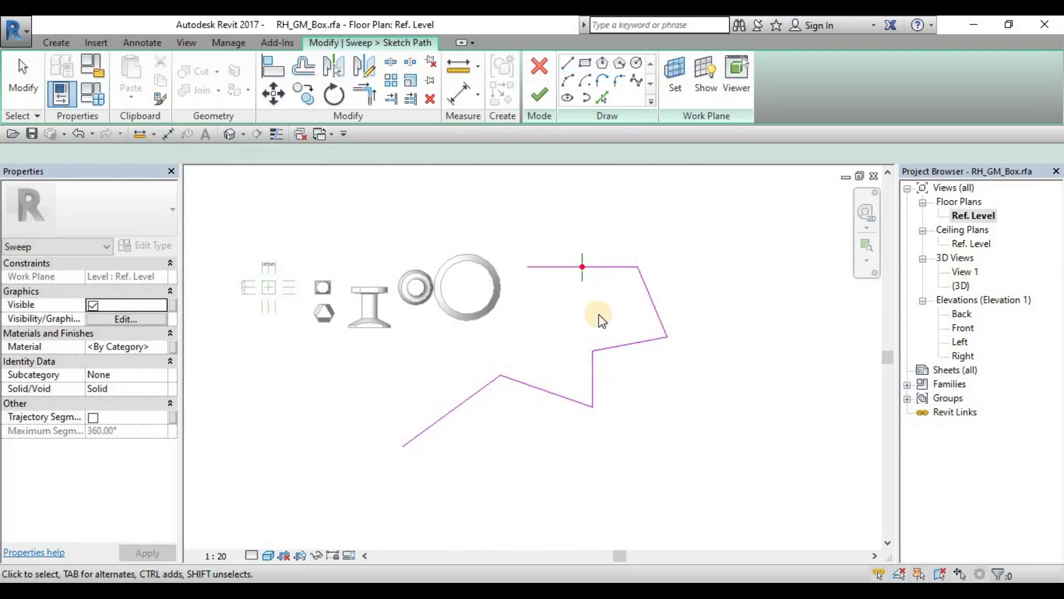
# Close the Front elevation and tile the Ref. Level floor plan and default 3D view side by side
pyautogui.scroll(1, 587, 275)
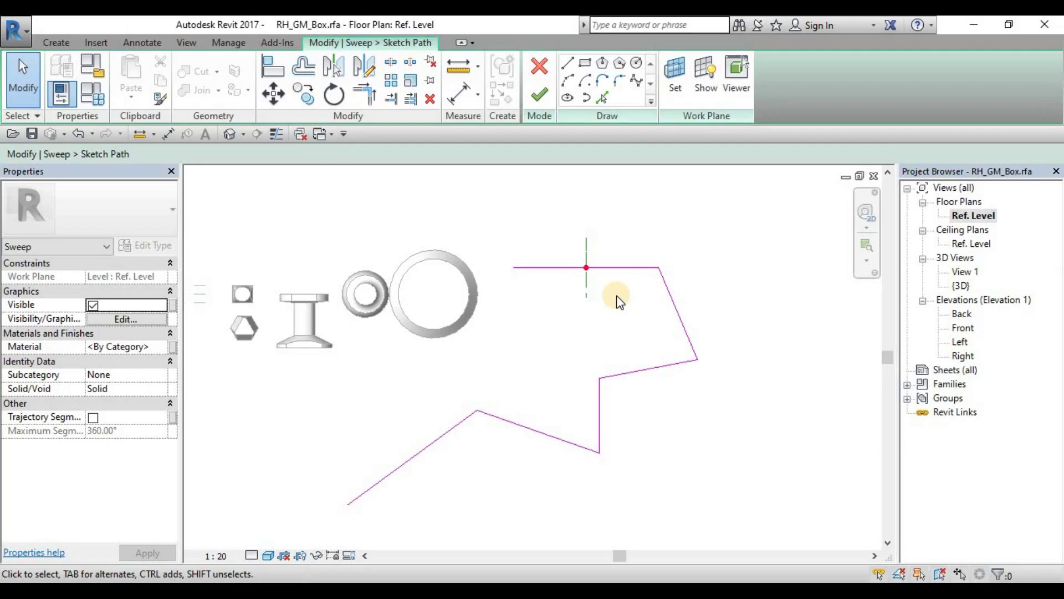
pyautogui.press('w')
pyautogui.press('t')
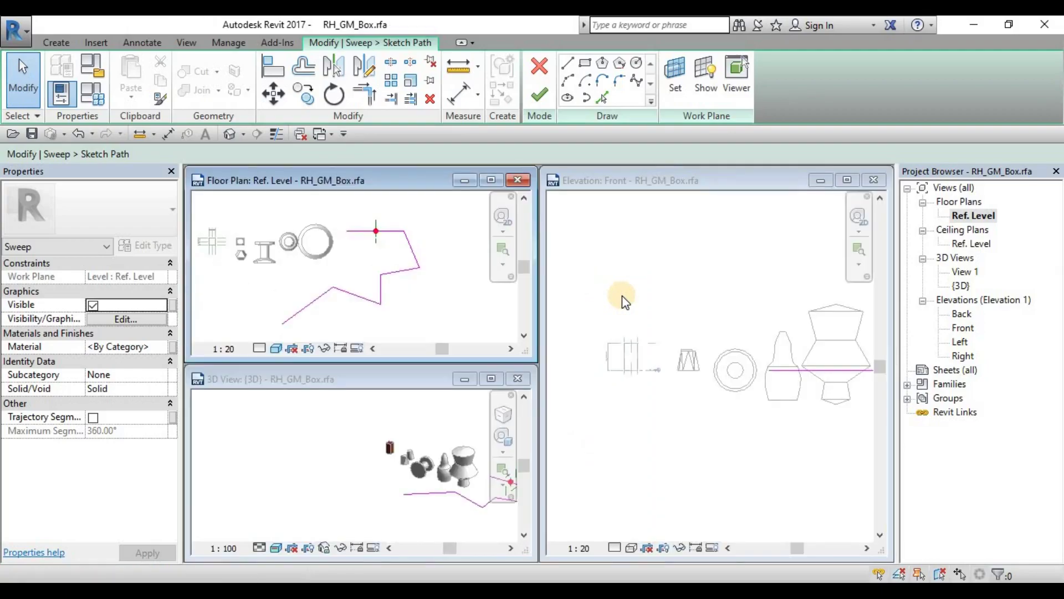
pyautogui.click(371, 447)
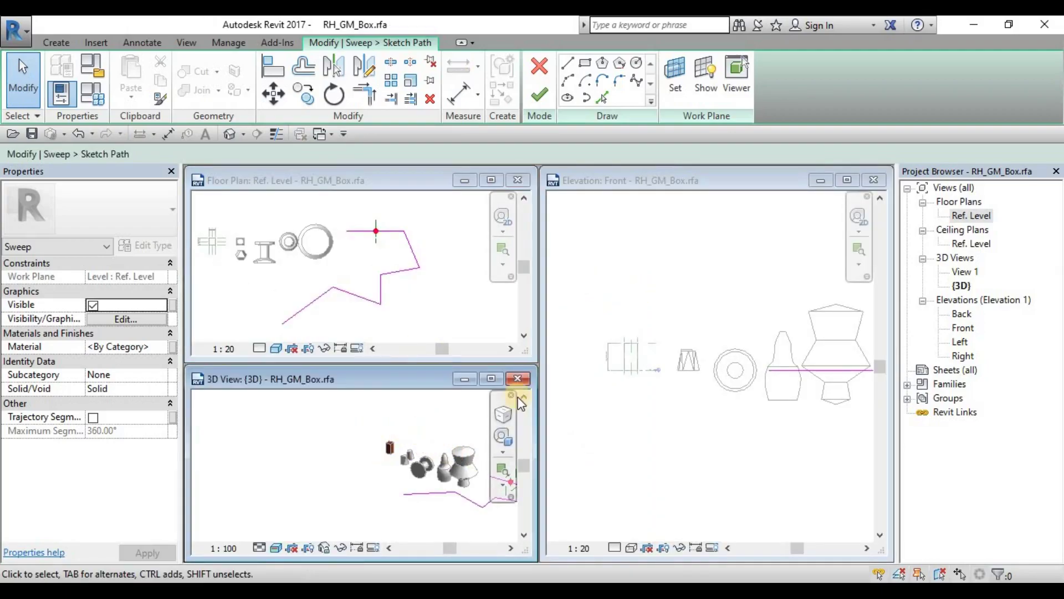
pyautogui.click(885, 180)
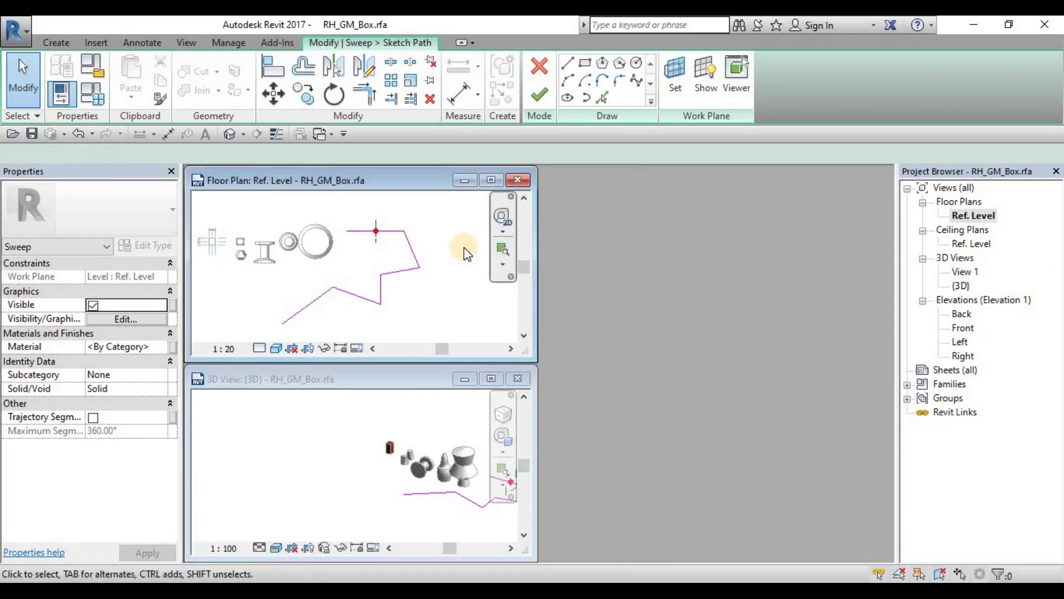
pyautogui.press('w')
pyautogui.press('t')
# Check the profile plane on the path's first segment in the 3D view, and finish the path sketch from the floor plan
pyautogui.moveTo(454, 286); pyautogui.dragTo(454, 326, button='middle')
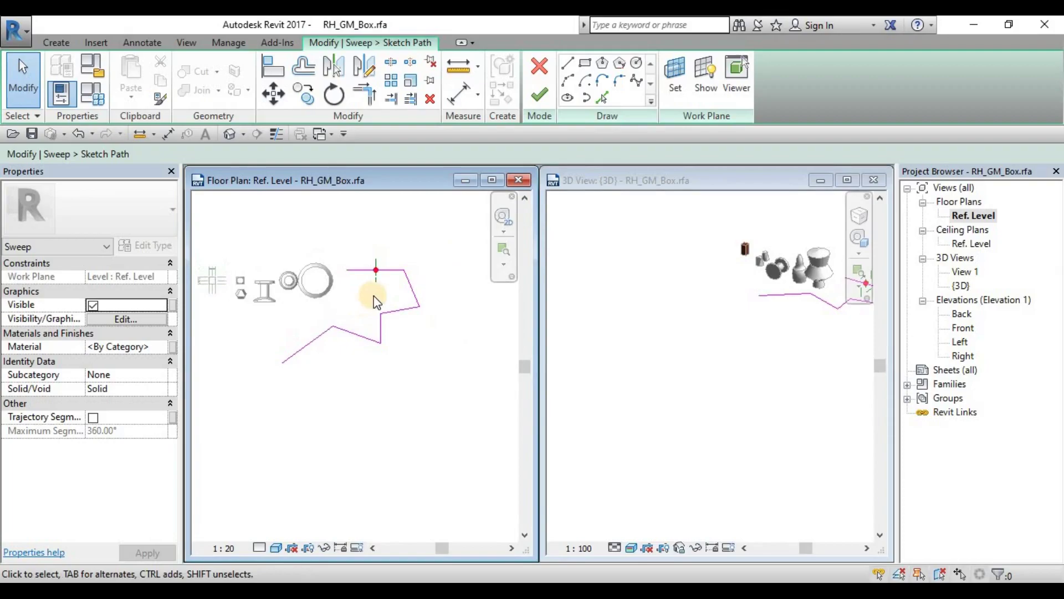
pyautogui.scroll(3, 372, 299)
pyautogui.scroll(6, 810, 271)
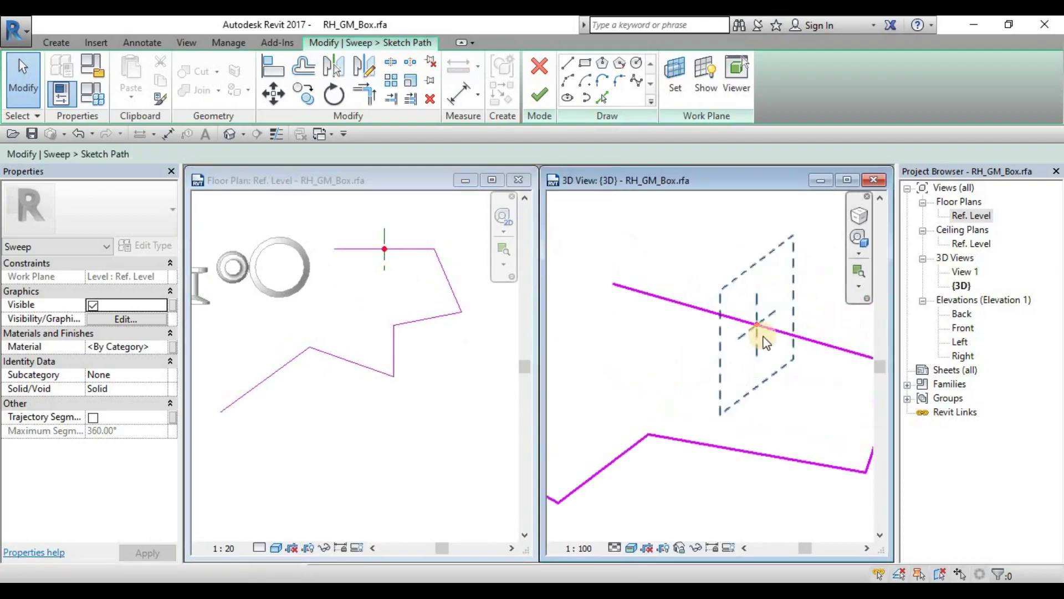
pyautogui.scroll(-5, 754, 333)
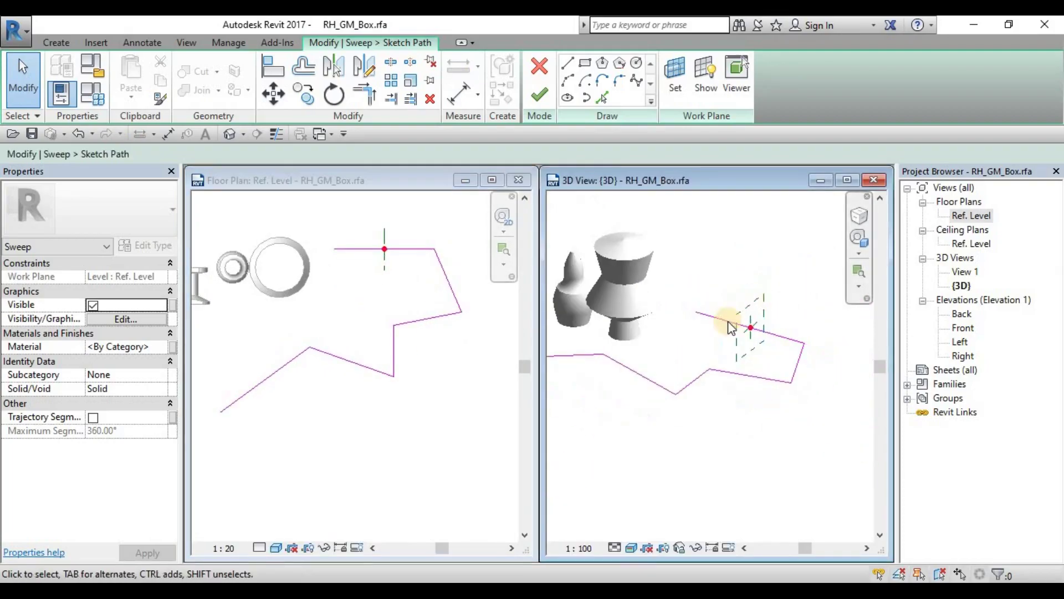
pyautogui.moveTo(694, 346); pyautogui.dragTo(727, 340, button='middle')
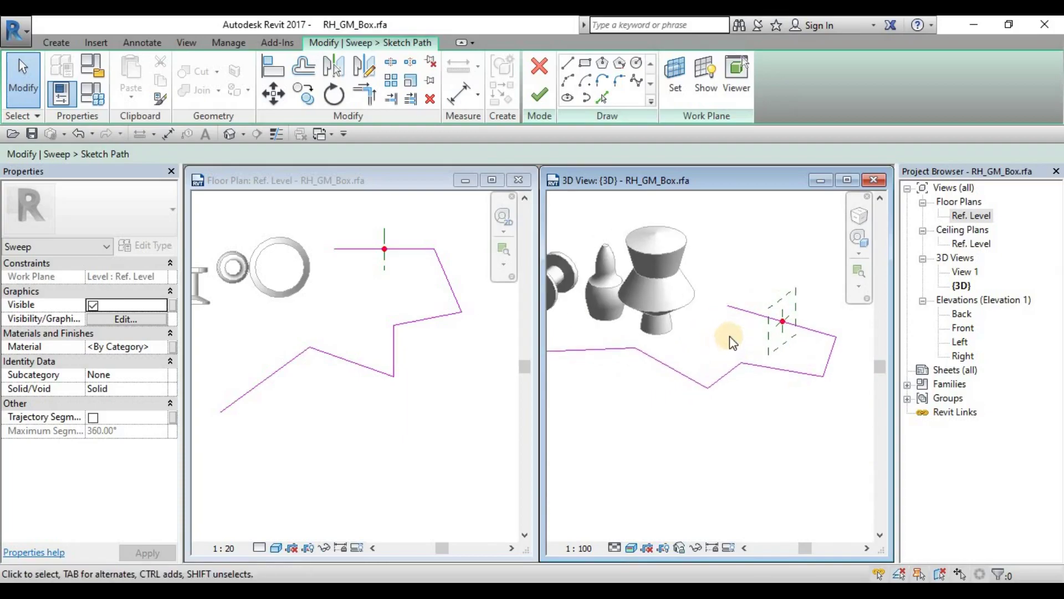
pyautogui.moveTo(368, 301); pyautogui.dragTo(399, 334, button='middle')
pyautogui.click(358, 234)
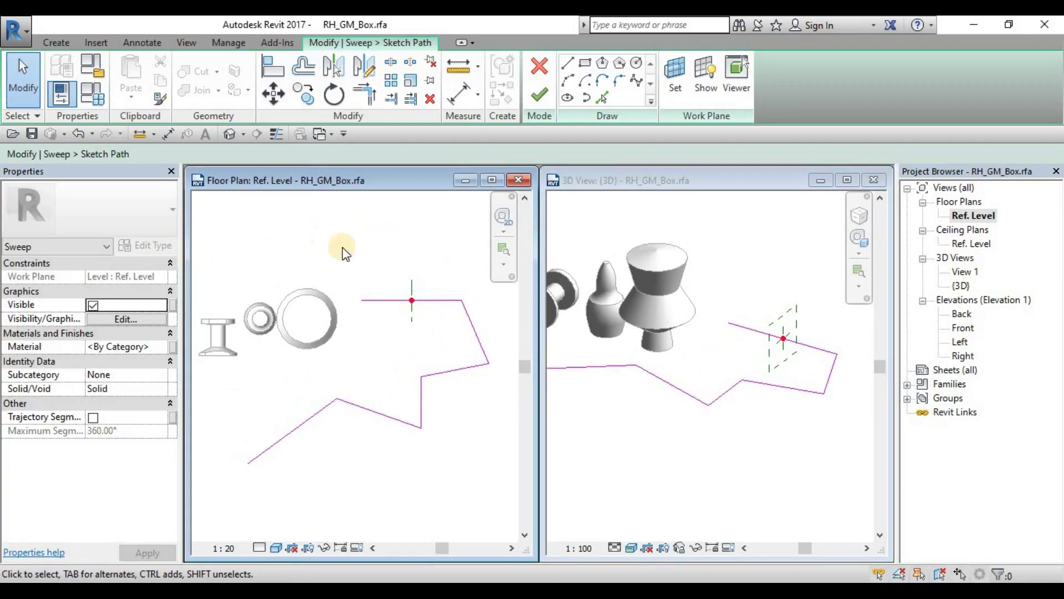
pyautogui.click(534, 96)
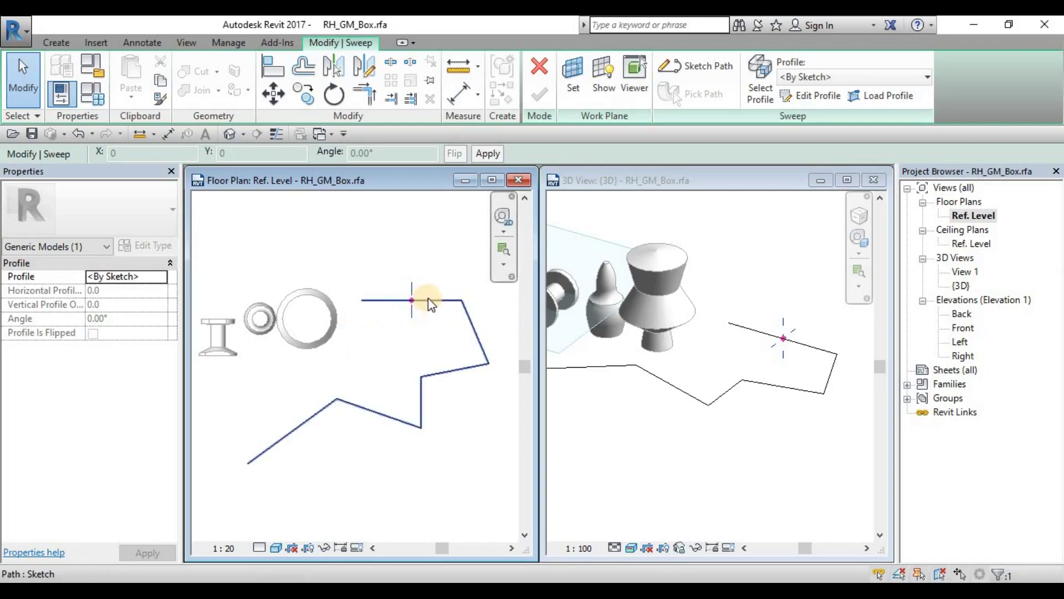
# Reopen the path sketch, move the free end of the last segment to make it about 5400 long, and finish the sketch
pyautogui.click(711, 68)
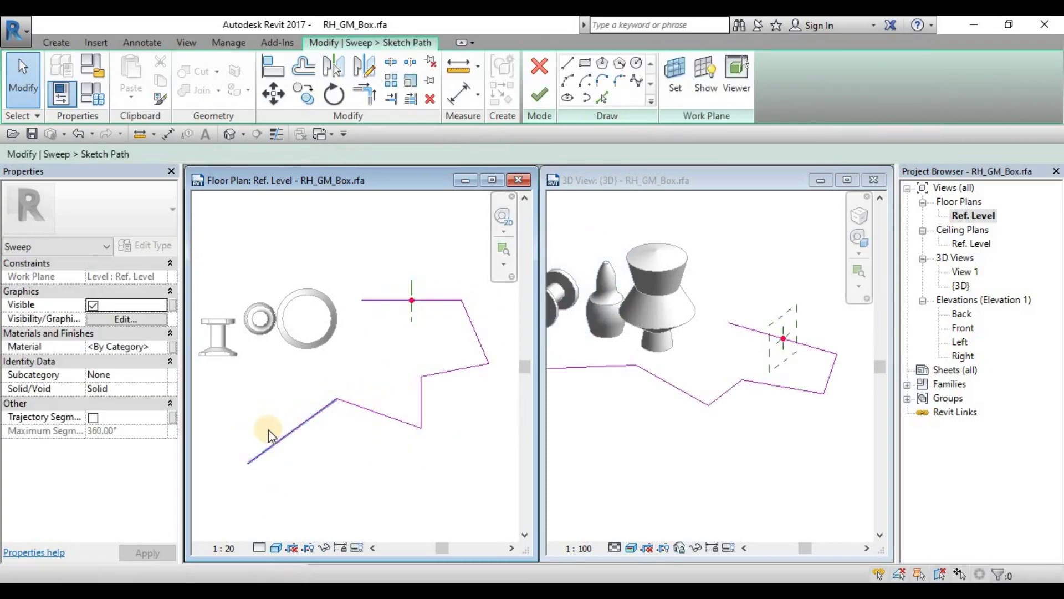
pyautogui.click(254, 471)
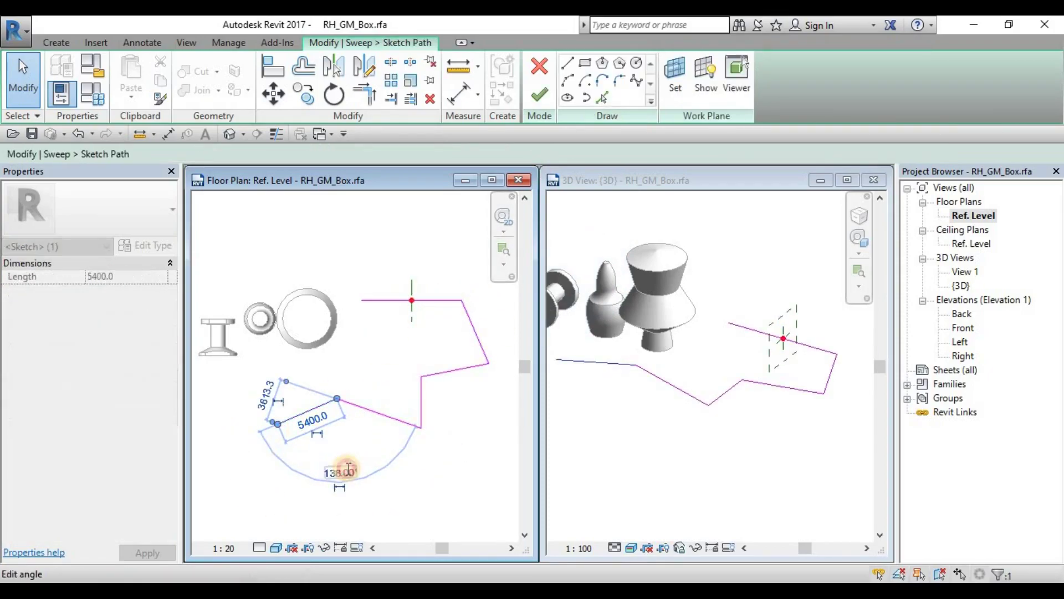
pyautogui.click(331, 469)
pyautogui.press('Escape')
pyautogui.press('Escape')
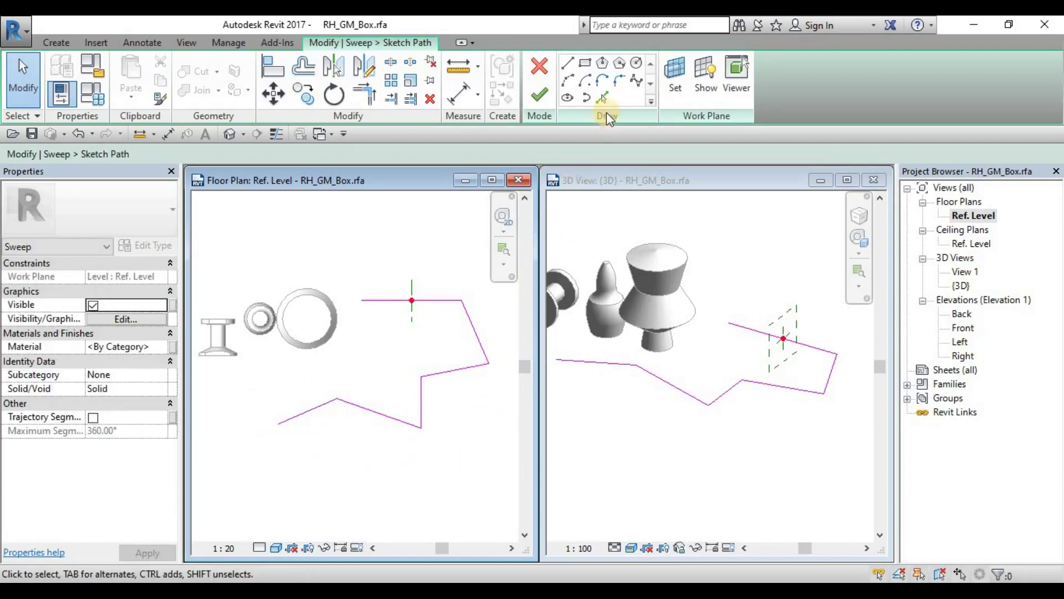
pyautogui.click(541, 99)
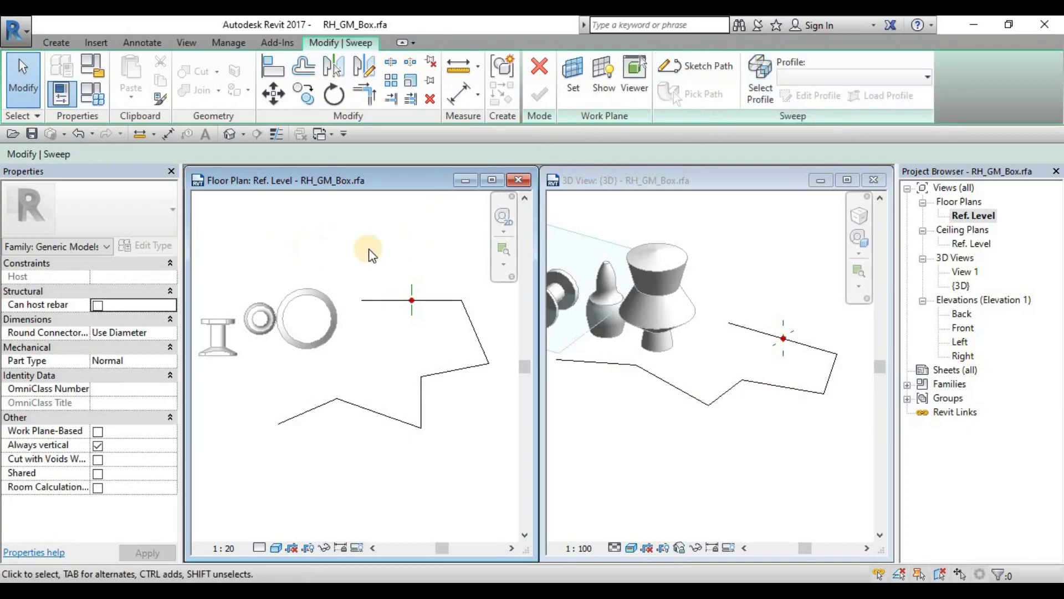
# Select the sweep's profile and keep it defined as <By Sketch>
pyautogui.click(766, 82)
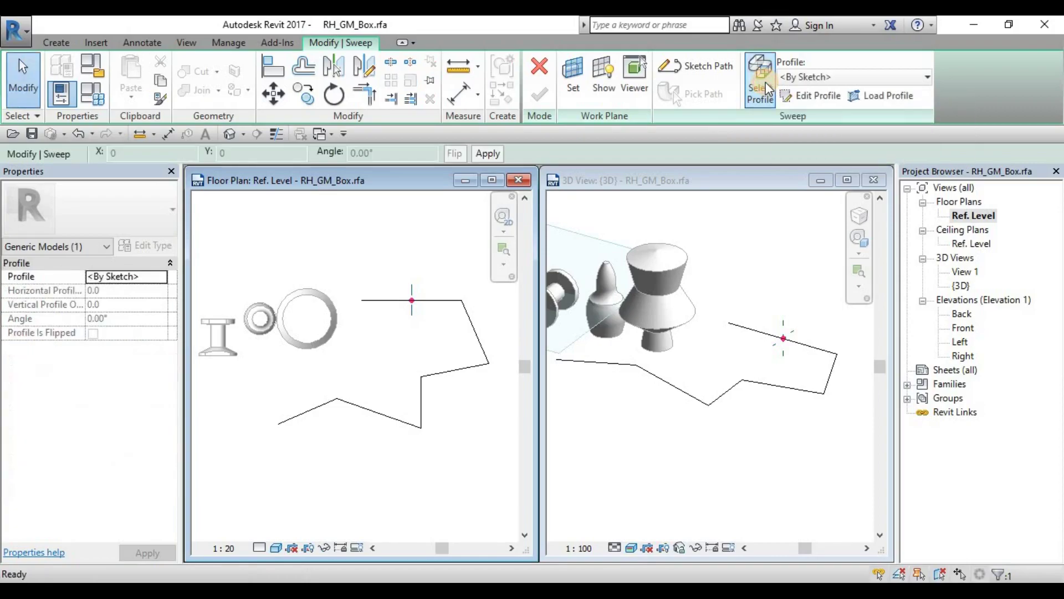
pyautogui.click(821, 77)
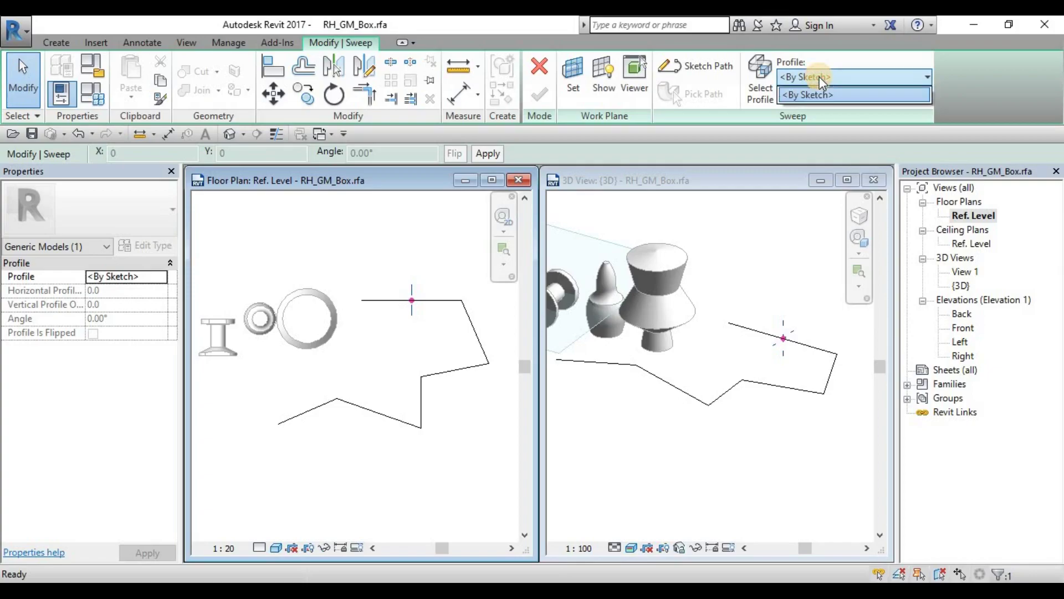
pyautogui.click(819, 77)
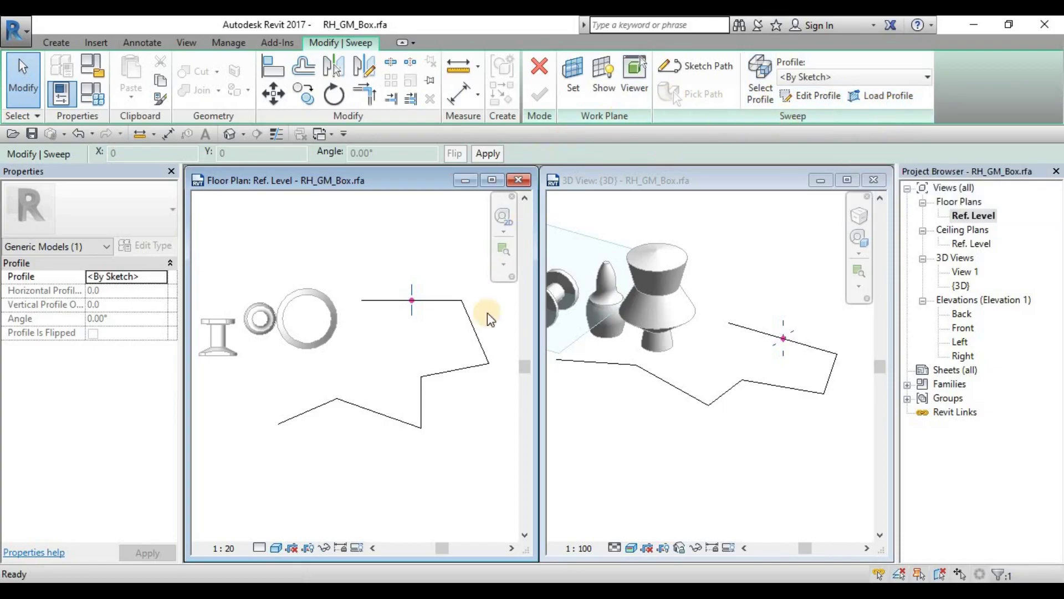
# Start editing the sweep profile and open Elevation: Right as the view for sketching it
pyautogui.click(804, 98)
pyautogui.moveTo(607, 140); pyautogui.dragTo(574, 74)
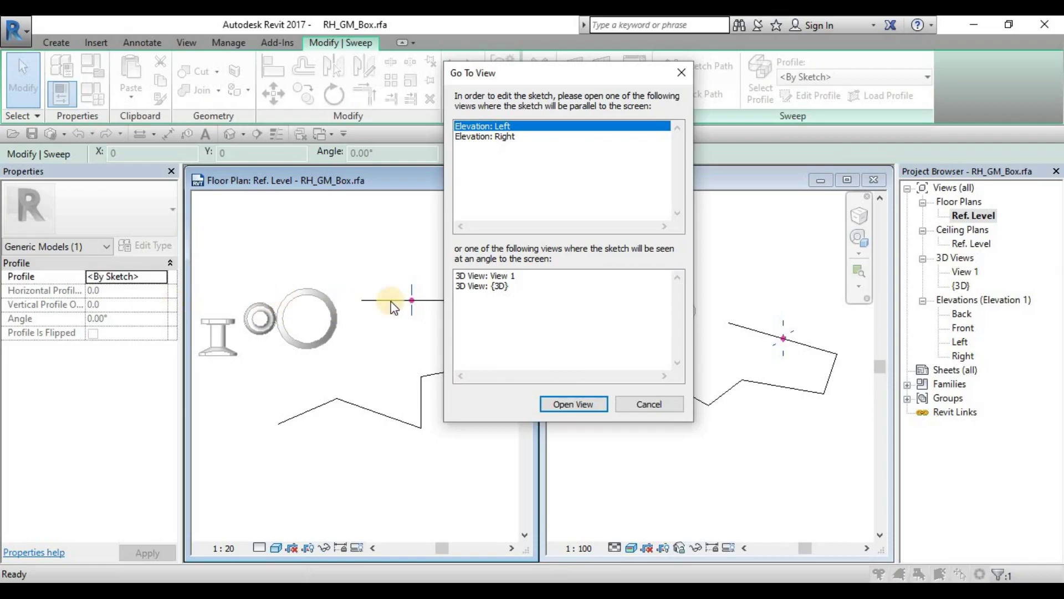
pyautogui.moveTo(538, 73); pyautogui.dragTo(553, 158)
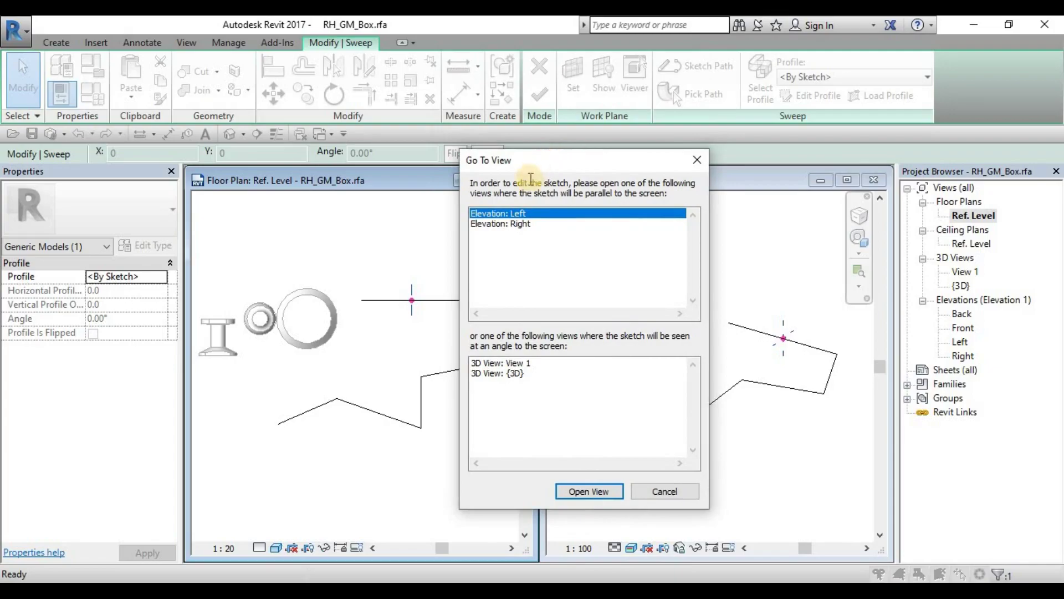
pyautogui.moveTo(637, 183); pyautogui.dragTo(661, 183)
pyautogui.click(511, 215)
pyautogui.click(517, 224)
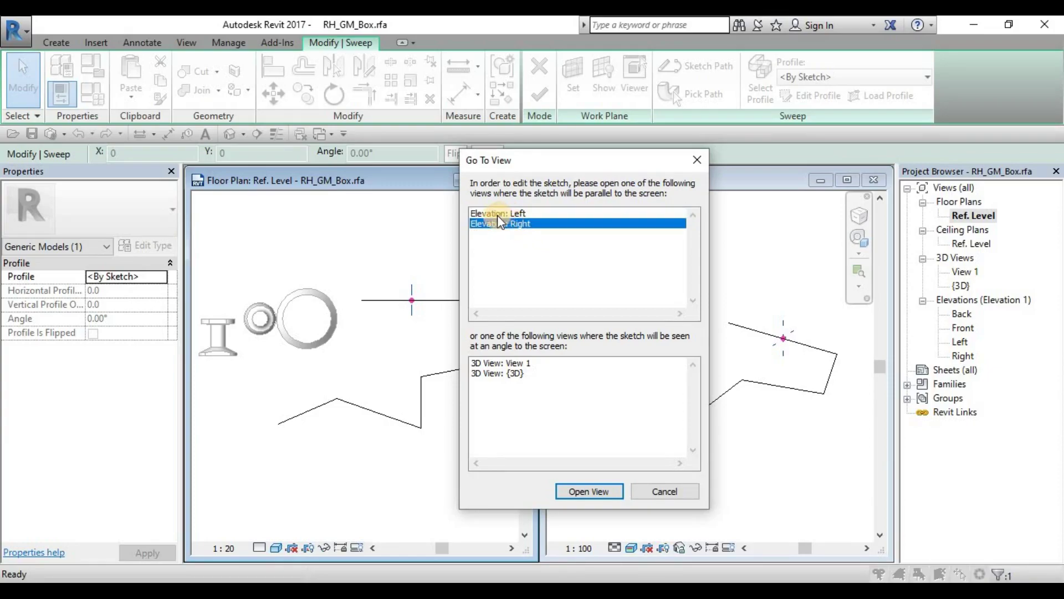
pyautogui.click(498, 214)
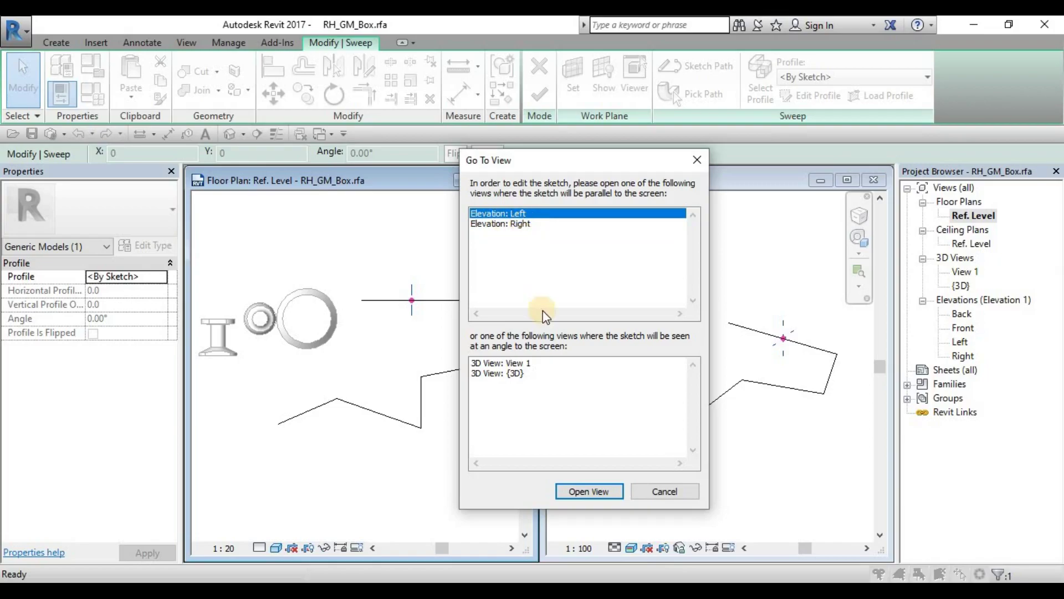
pyautogui.click(507, 374)
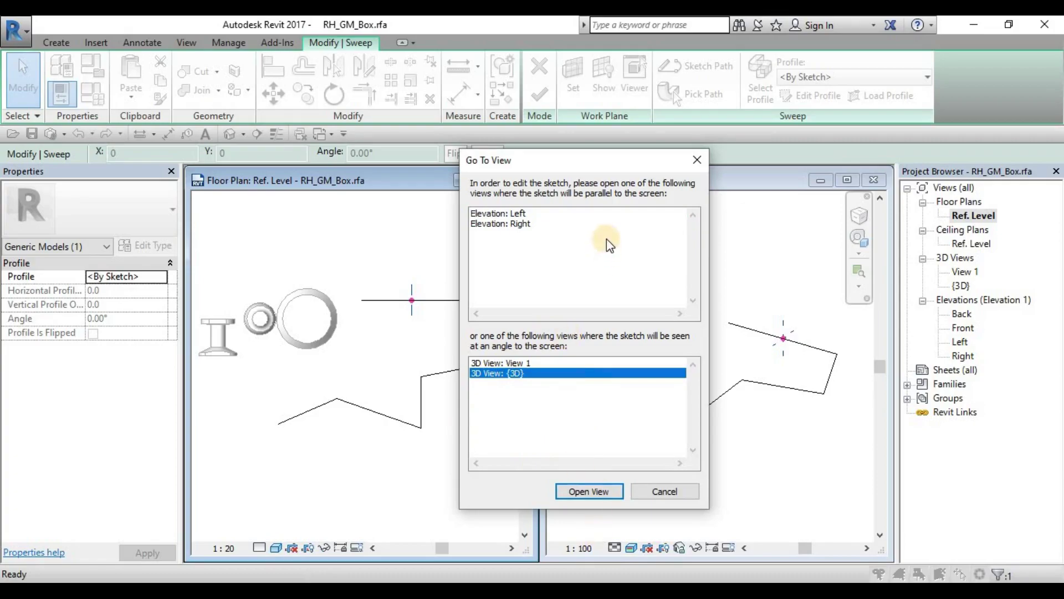
pyautogui.click(524, 220)
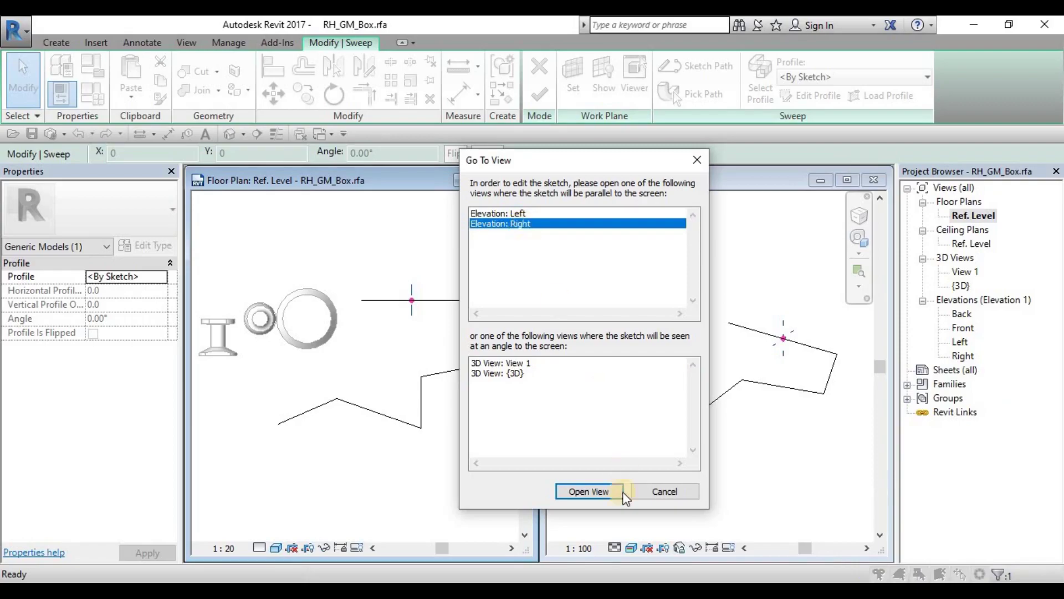
pyautogui.click(592, 491)
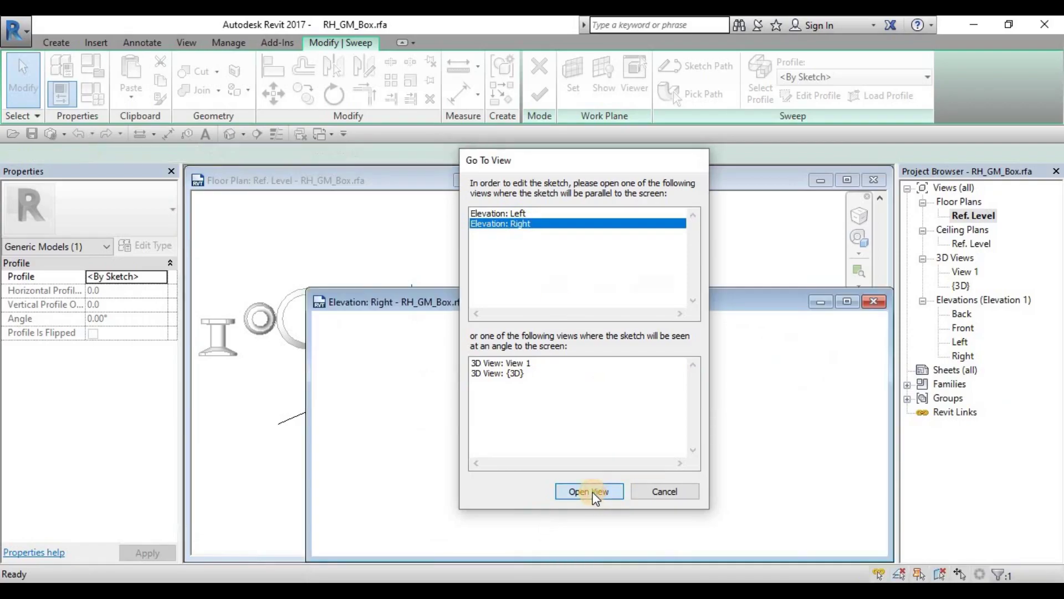
# Tile the floor plan, Right elevation and 3D views together, and frame the profile's centre point closely in the Right elevation
pyautogui.scroll(4, 720, 469)
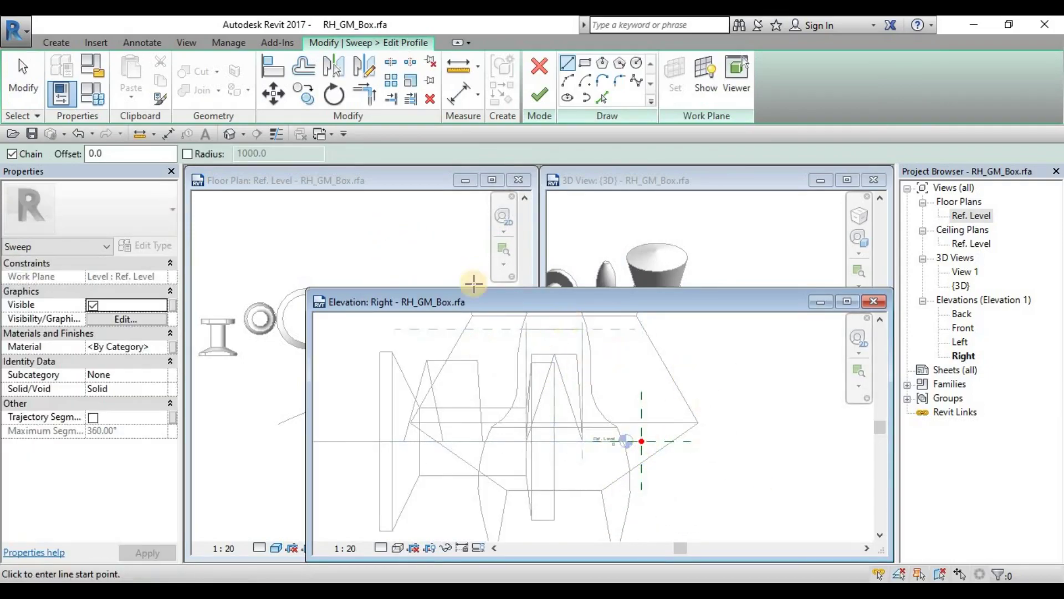
pyautogui.click(390, 235)
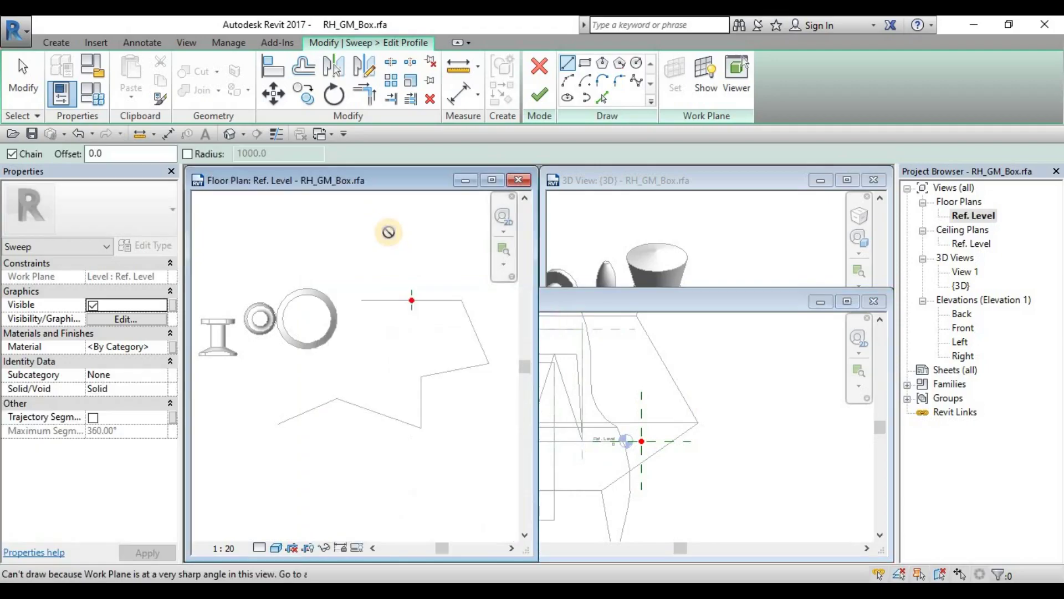
pyautogui.press('w')
pyautogui.press('t')
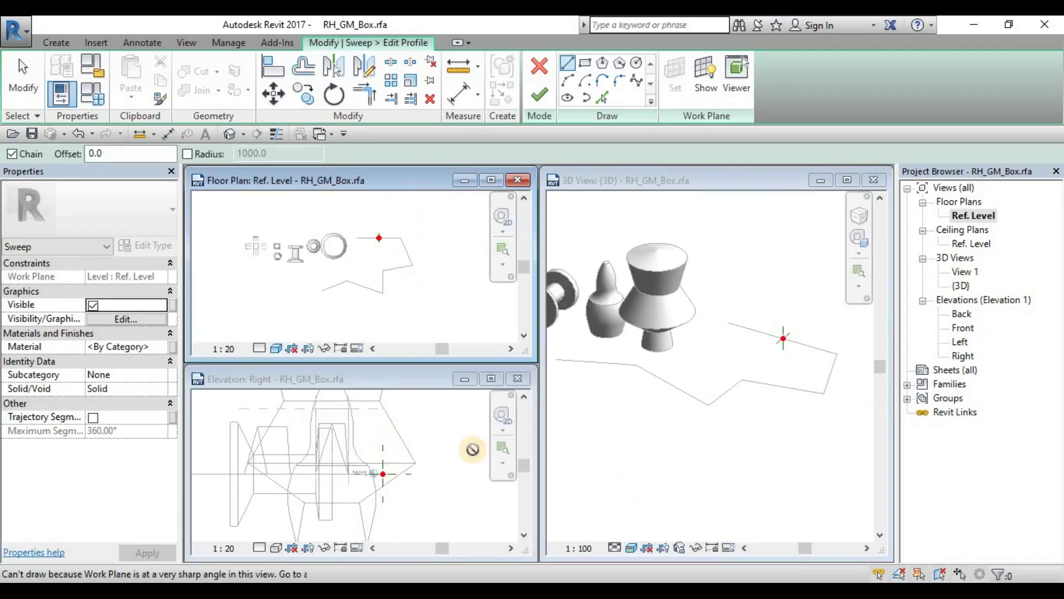
pyautogui.click(406, 490)
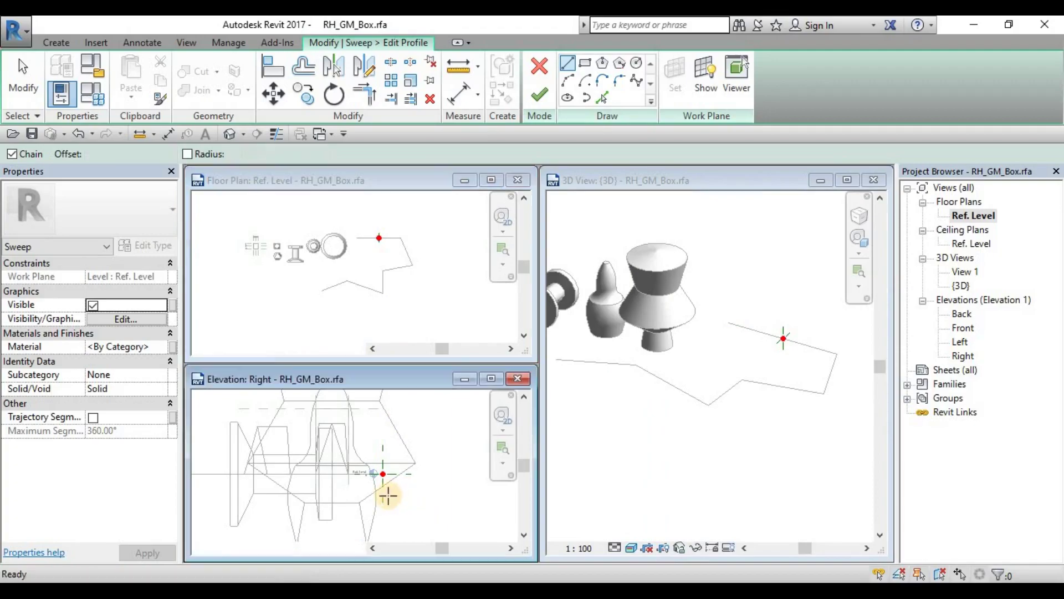
pyautogui.scroll(5, 378, 464)
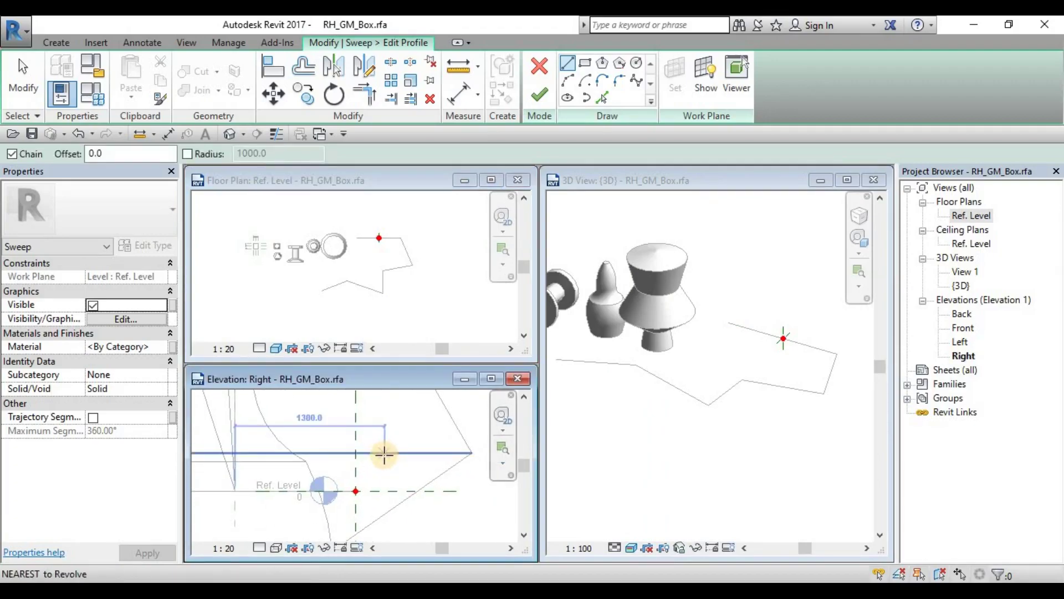
# Draw a seven-sided circumscribed polygon centred on the profile's centre point in the Right elevation, with a radius of about 75 mm
pyautogui.scroll(3, 360, 476)
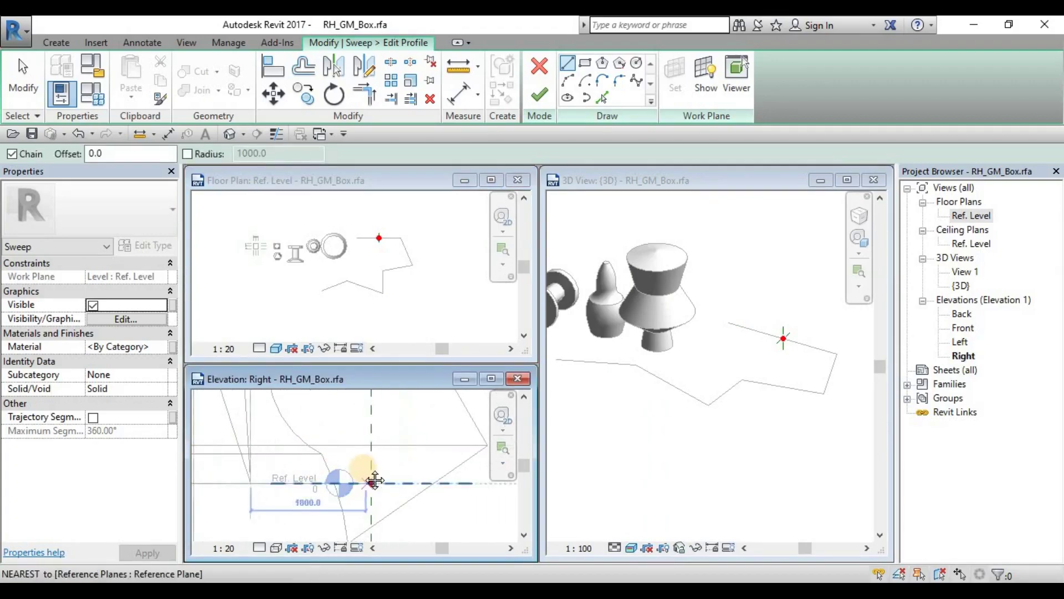
pyautogui.scroll(2, 363, 467)
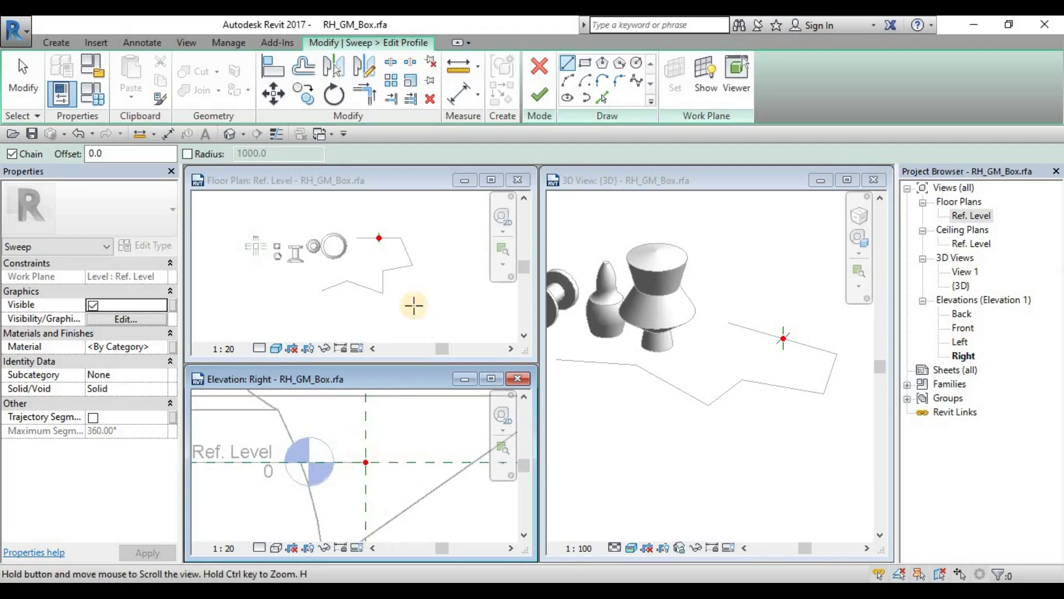
pyautogui.click(620, 63)
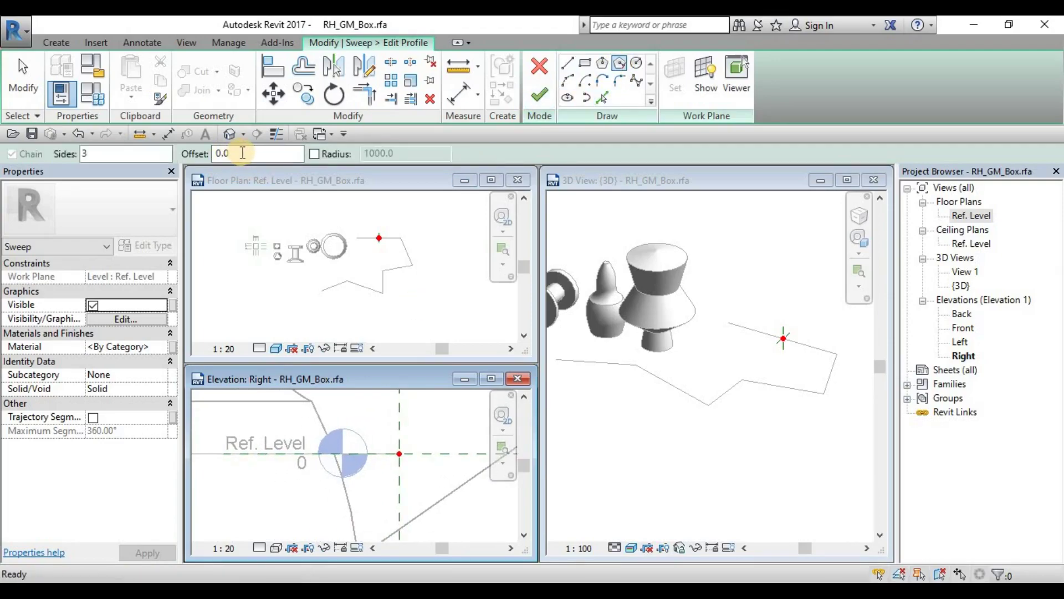
pyautogui.doubleClick(119, 154)
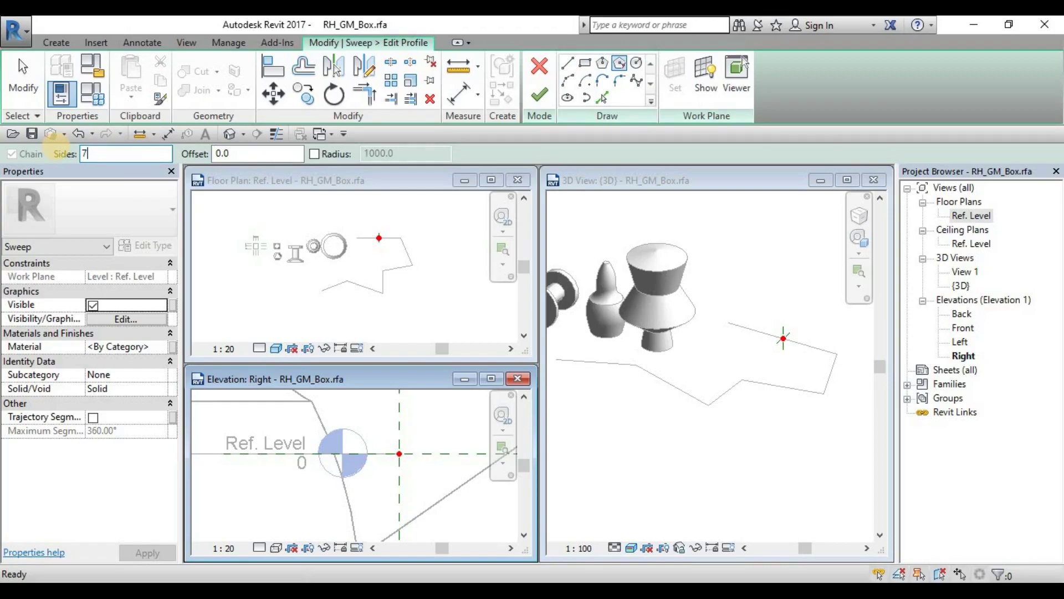
pyautogui.click(401, 453)
pyautogui.scroll(3, 404, 454)
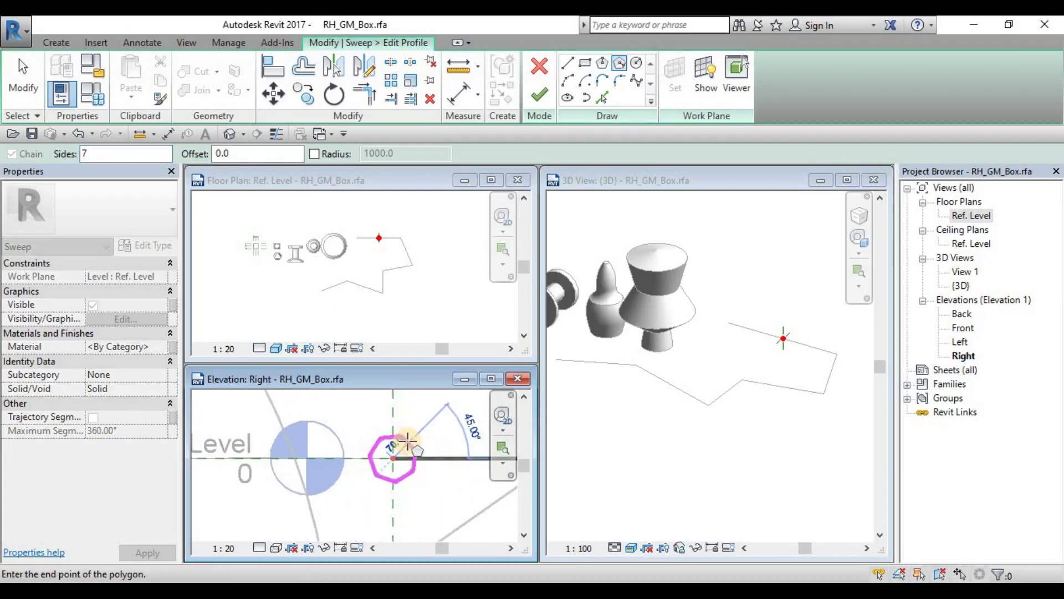
pyautogui.scroll(1, 409, 458)
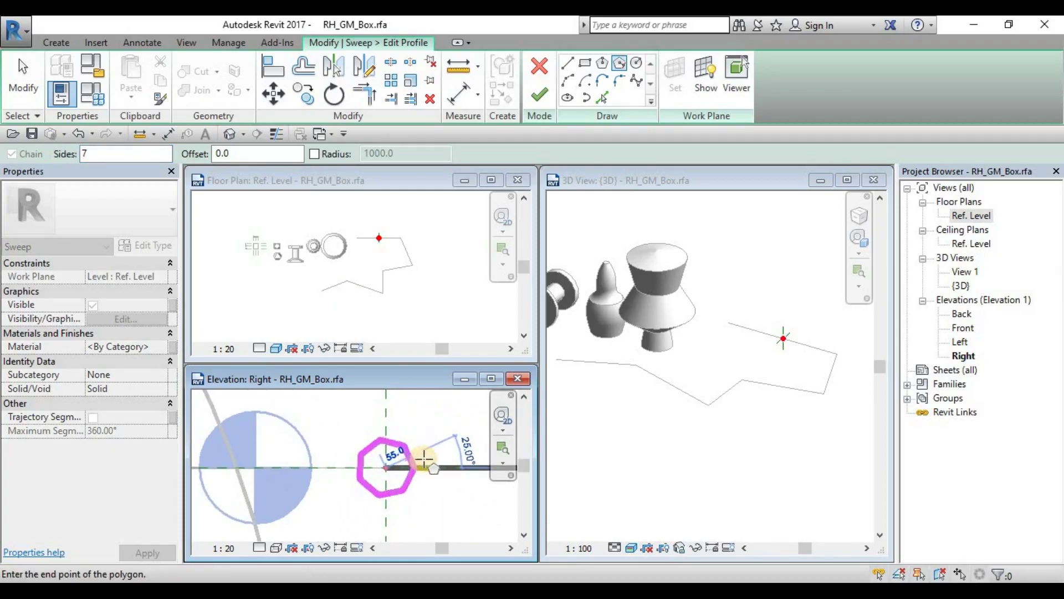
pyautogui.click(386, 432)
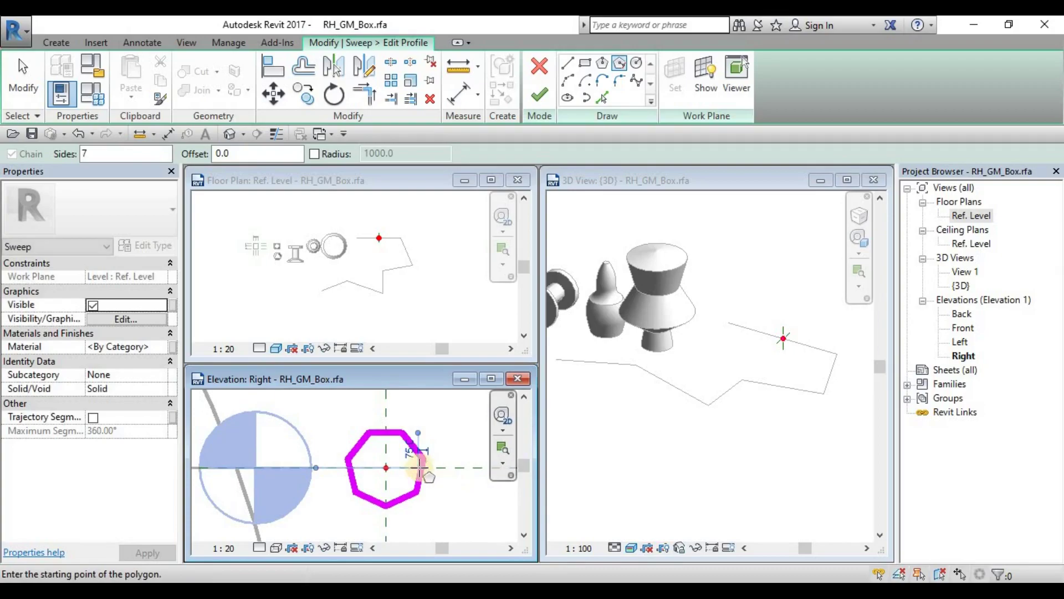
pyautogui.press('Escape')
pyautogui.scroll(-2, 366, 466)
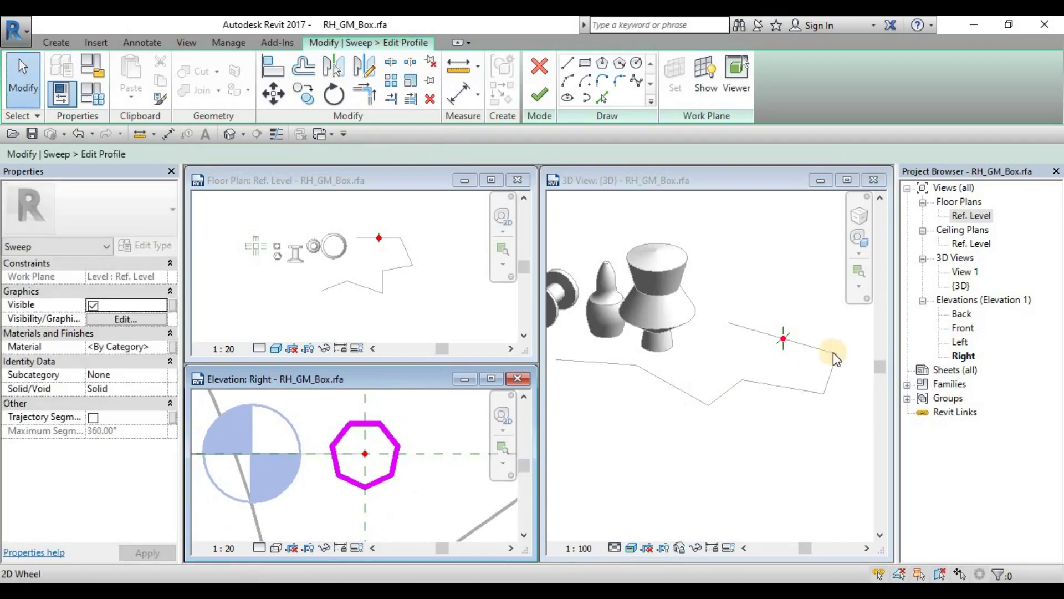
# Examine in the 3D view how the heptagon profile sits on the first segment of the zigzag path
pyautogui.click(794, 353)
pyautogui.keyDown('shift'); pyautogui.moveTo(794, 353); pyautogui.dragTo(755, 377, button='middle'); pyautogui.keyUp('shift')
pyautogui.scroll(-5, 679, 448)
pyautogui.moveTo(650, 485); pyautogui.dragTo(719, 443, button='middle')
pyautogui.scroll(5, 700, 443)
pyautogui.scroll(3, 765, 435)
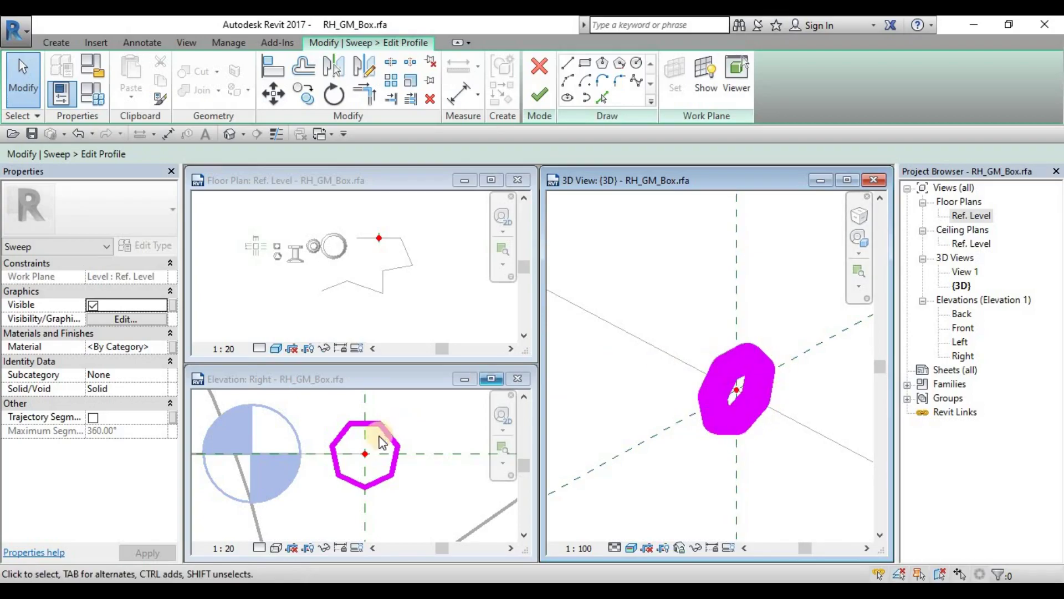
pyautogui.scroll(-2, 737, 395)
pyautogui.scroll(3, 737, 379)
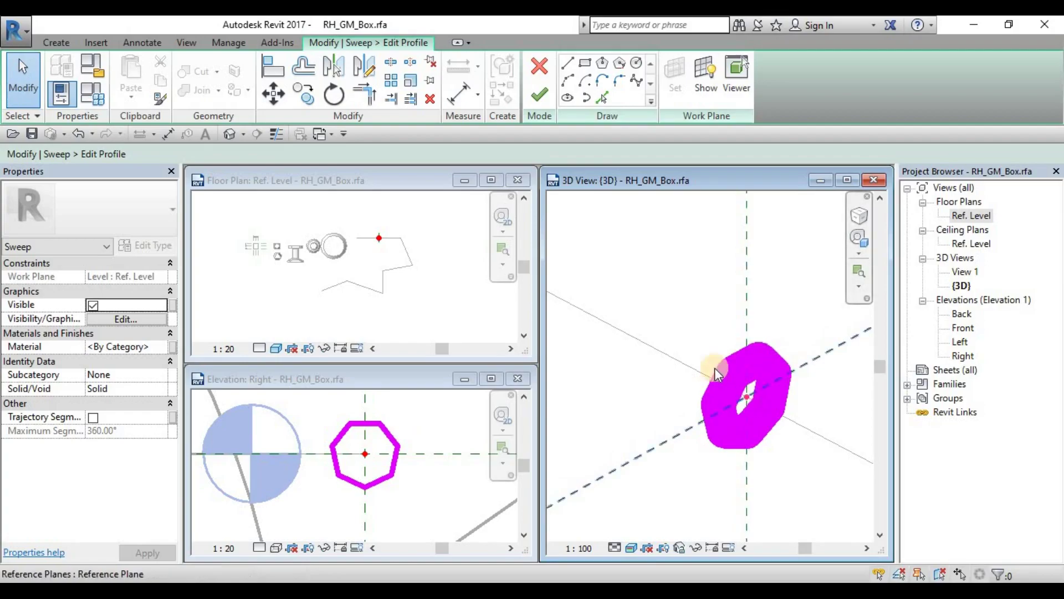
pyautogui.scroll(-2, 749, 388)
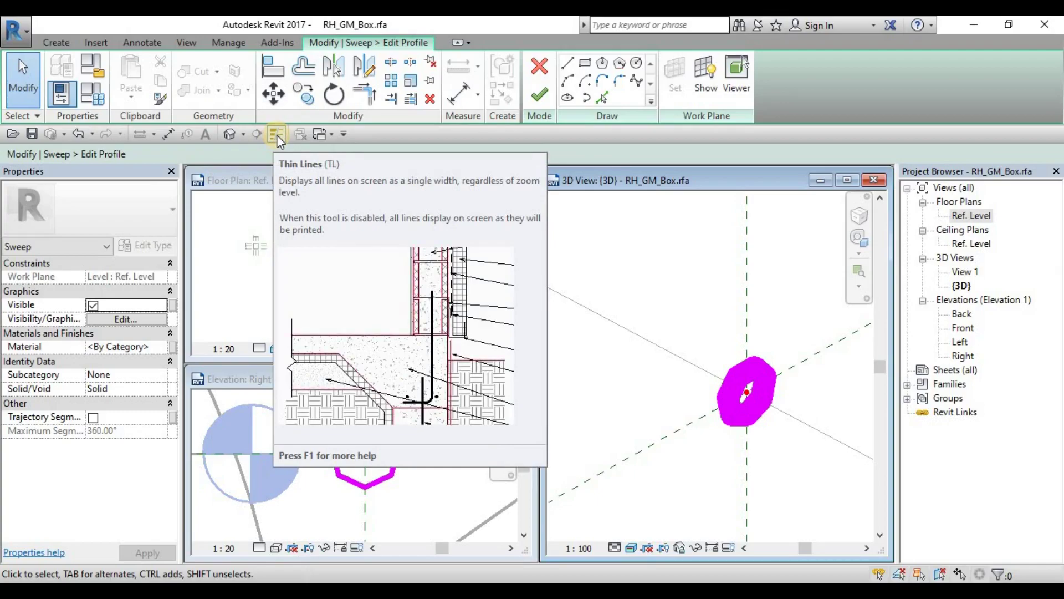
# Compare the line display with Thin Lines on and off, and leave Thin Lines turned on
pyautogui.click(277, 135)
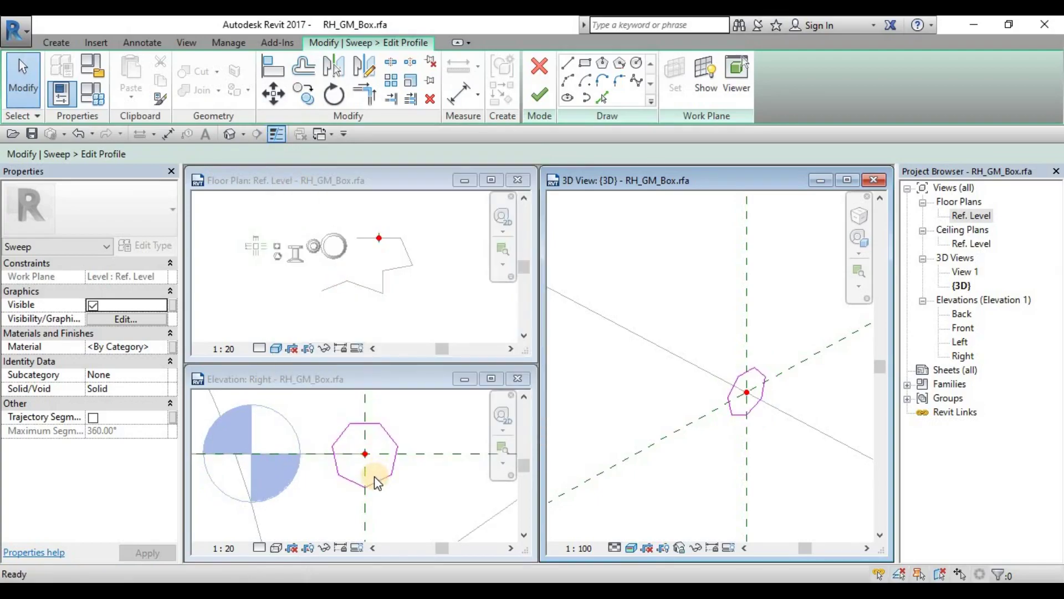
pyautogui.click(280, 133)
pyautogui.click(280, 133)
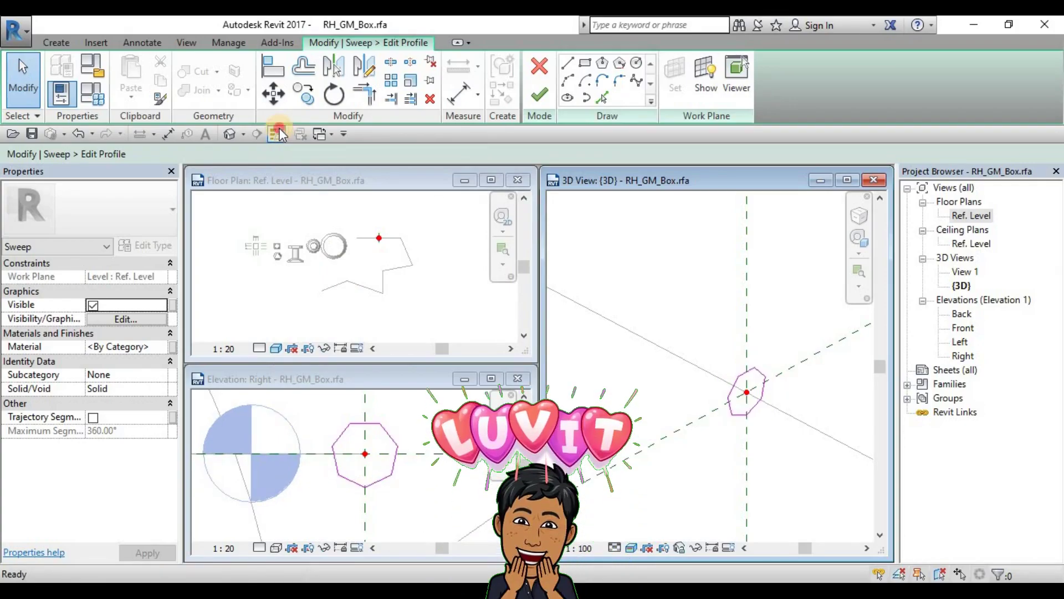
pyautogui.click(280, 134)
pyautogui.click(280, 134)
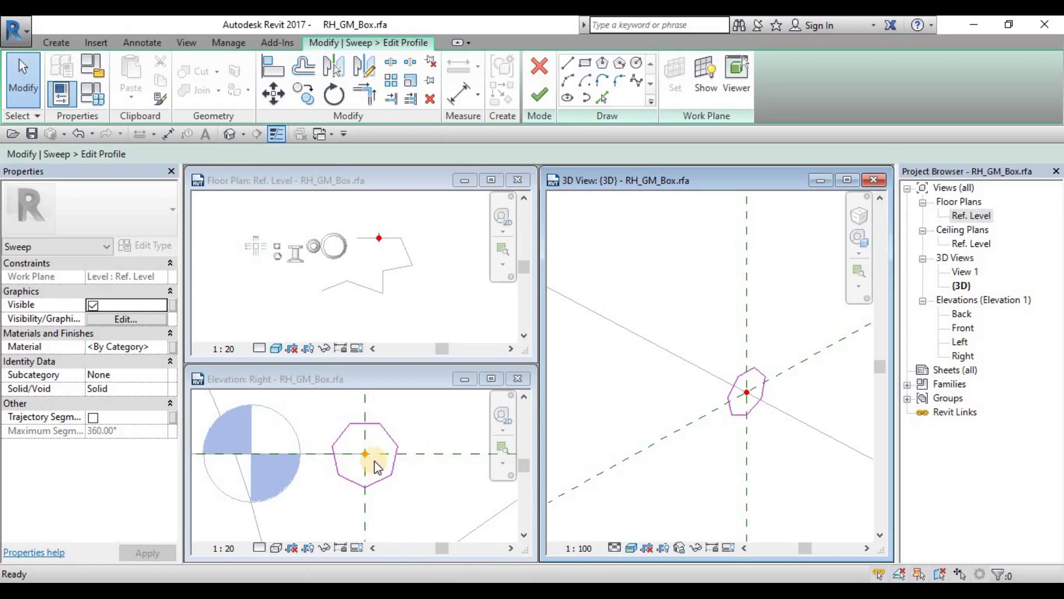
# Inspect the heptagon profile's edges around the path, both in the 3D view and in the Right elevation
pyautogui.scroll(2, 781, 404)
pyautogui.scroll(2, 785, 424)
pyautogui.moveTo(801, 374); pyautogui.dragTo(807, 288, button='middle')
pyautogui.scroll(-1, 807, 288)
pyautogui.click(760, 279)
pyautogui.moveTo(777, 368)
pyautogui.keyDown('shift'); pyautogui.mouseDown(button='middle')
pyautogui.moveTo(746, 316)
pyautogui.moveTo(705, 311)
pyautogui.moveTo(690, 325)
pyautogui.moveTo(799, 374)
pyautogui.moveTo(781, 427)
pyautogui.mouseUp(button='middle'); pyautogui.keyUp('shift')
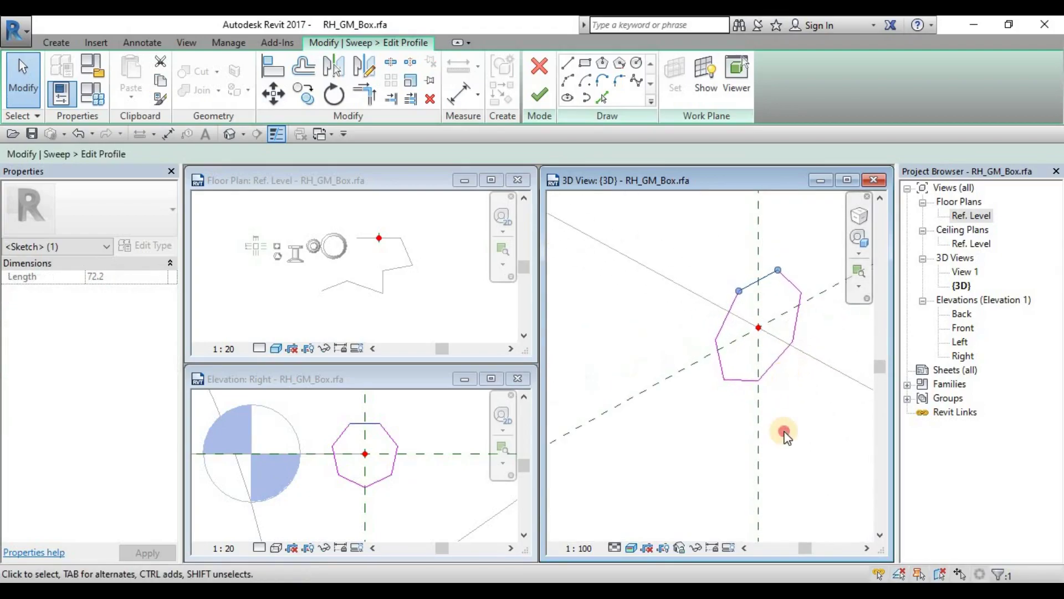
pyautogui.click(692, 392)
pyautogui.click(370, 462)
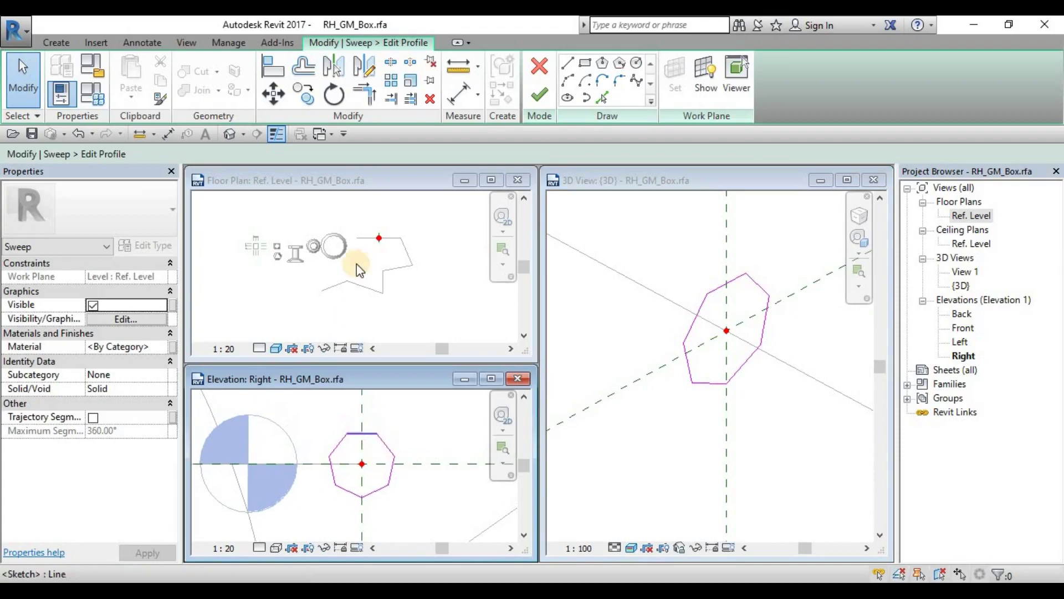
pyautogui.scroll(-3, 688, 330)
pyautogui.click(687, 331)
pyautogui.scroll(-2, 687, 332)
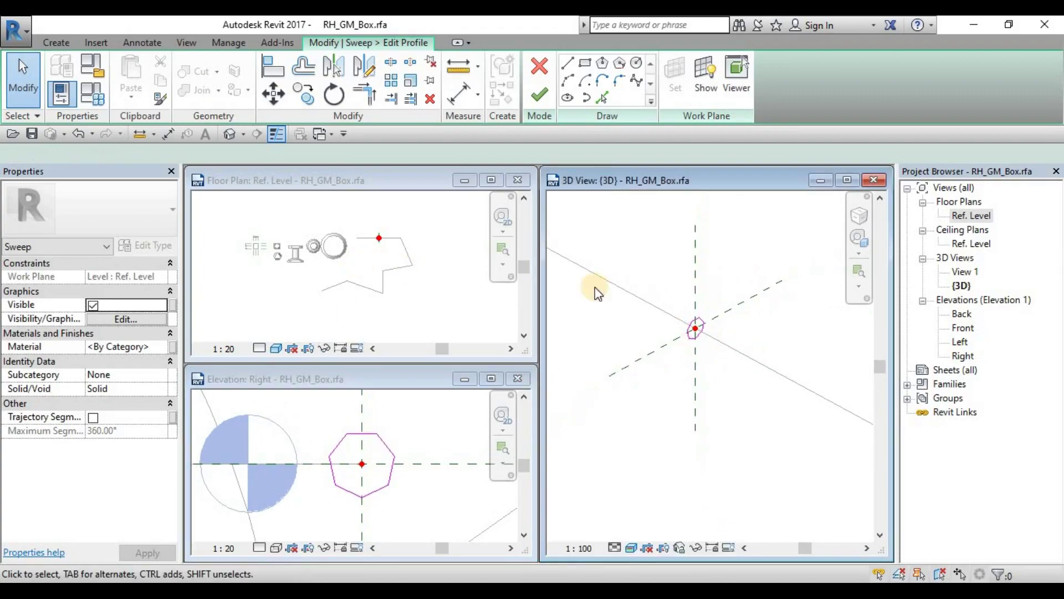
# Finish the profile sketch, fit the model in all open views, and complete the sweep
pyautogui.click(540, 95)
pyautogui.scroll(-1, 734, 297)
pyautogui.scroll(-2, 736, 298)
pyautogui.press('z')
pyautogui.press('a')
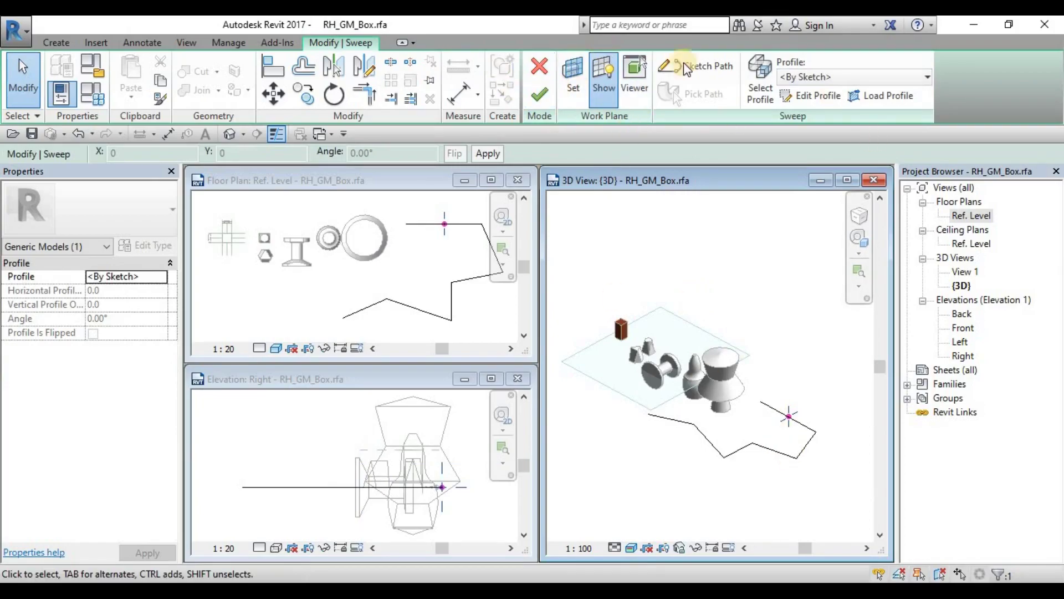
pyautogui.click(539, 95)
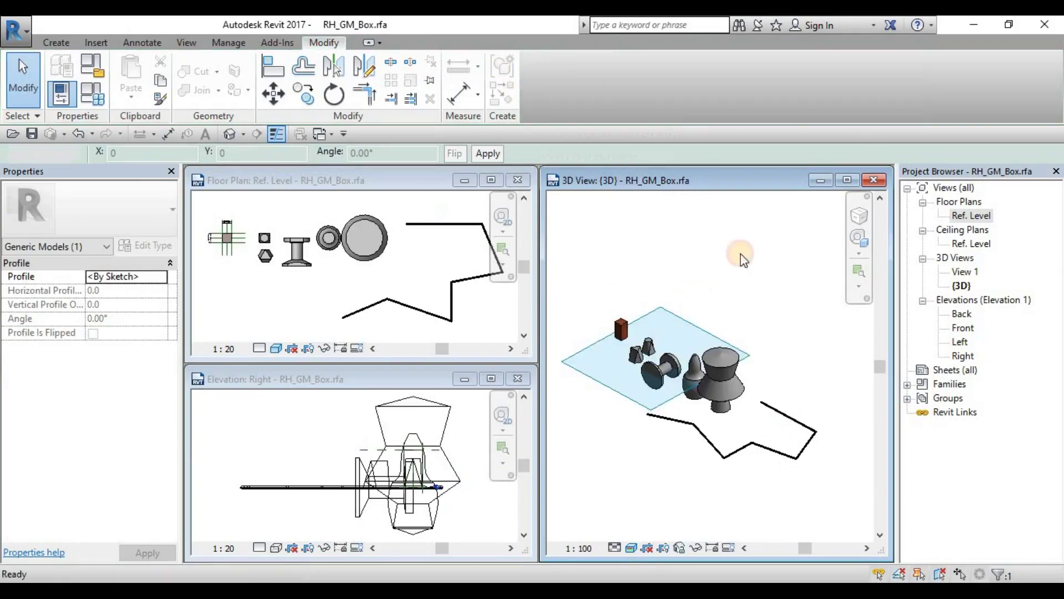
# Check the finished heptagonal sweep and its corner joints up close in the 3D view
pyautogui.click(823, 465)
pyautogui.scroll(5, 822, 440)
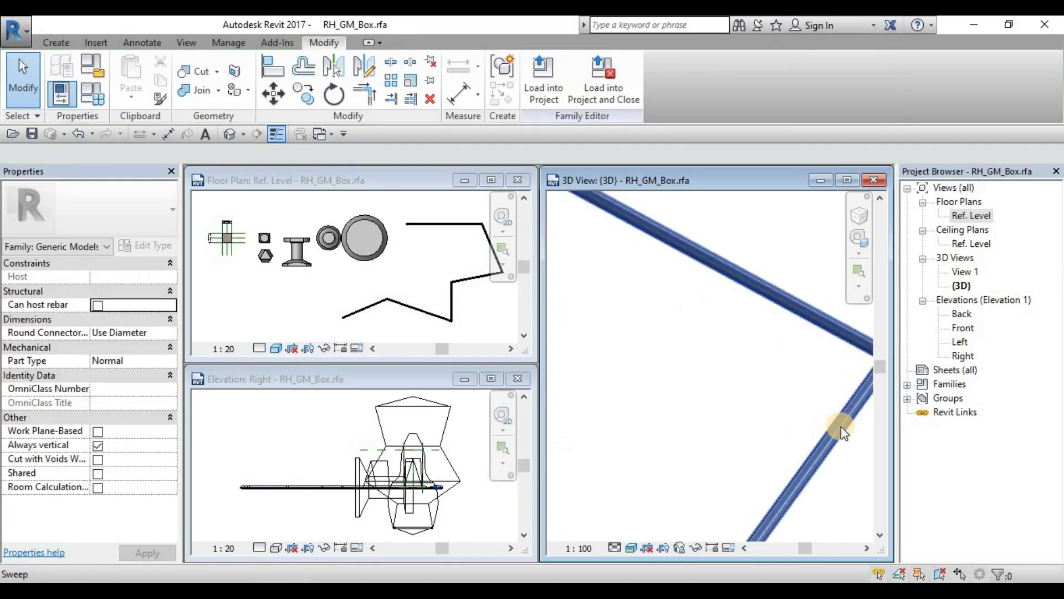
pyautogui.click(792, 426)
pyautogui.scroll(-3, 689, 418)
pyautogui.scroll(3, 739, 452)
pyautogui.scroll(-5, 673, 452)
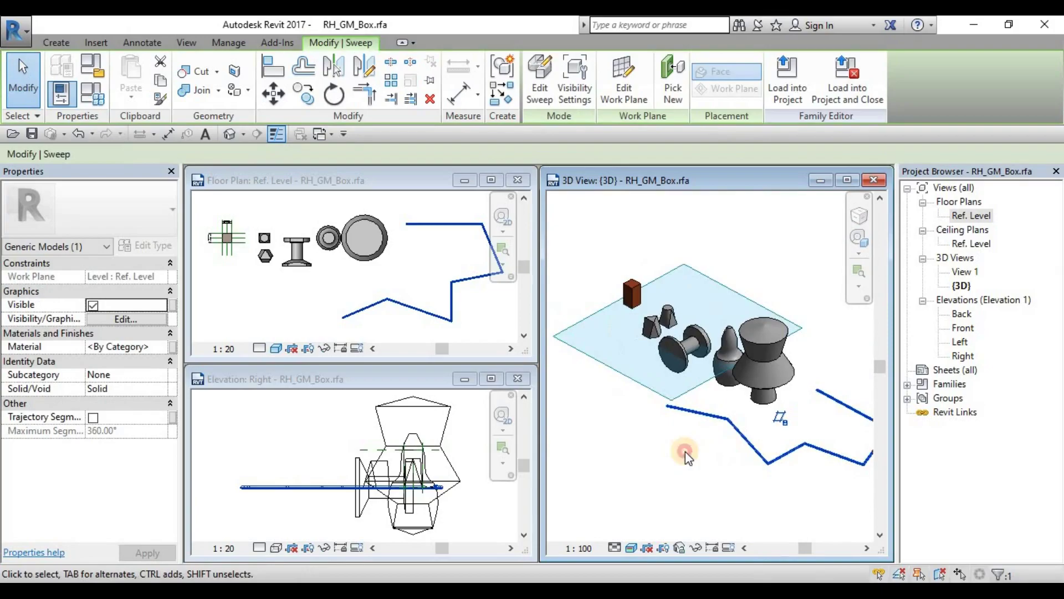
# Turn off the work plane display and save the family
pyautogui.click(686, 449)
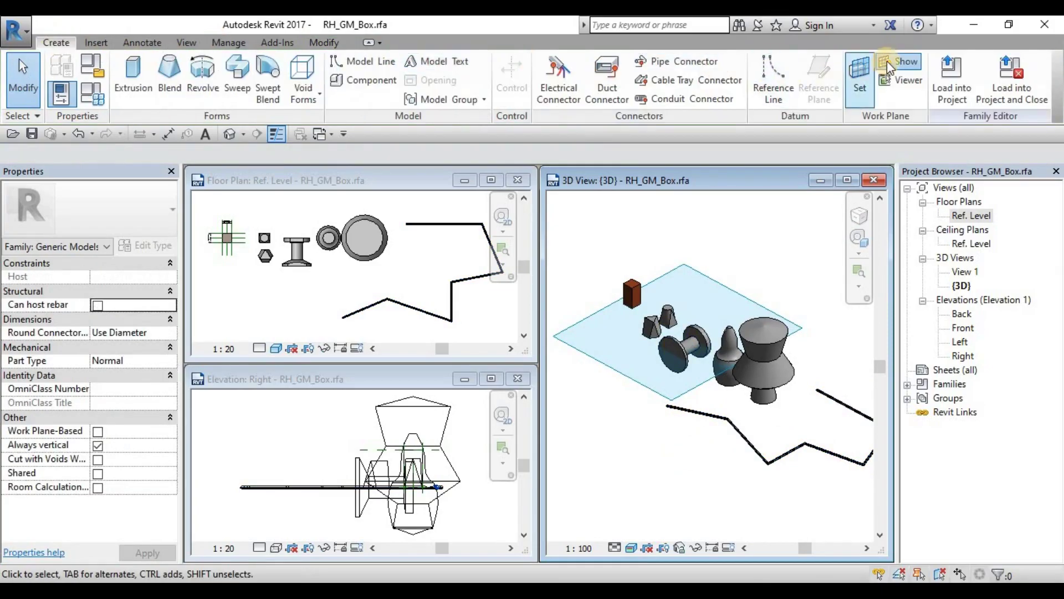
pyautogui.click(634, 368)
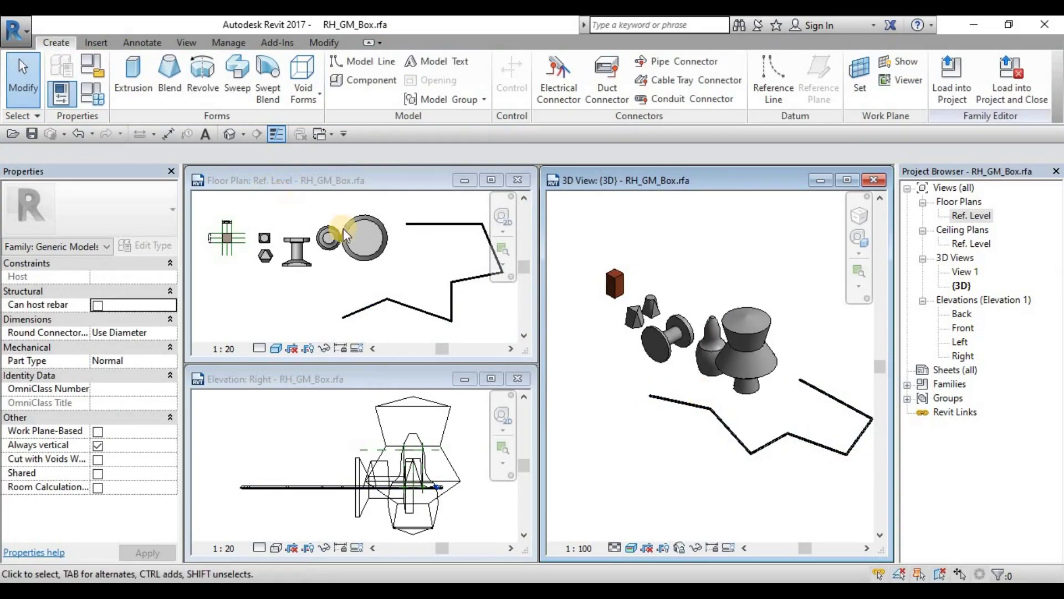
pyautogui.click(30, 135)
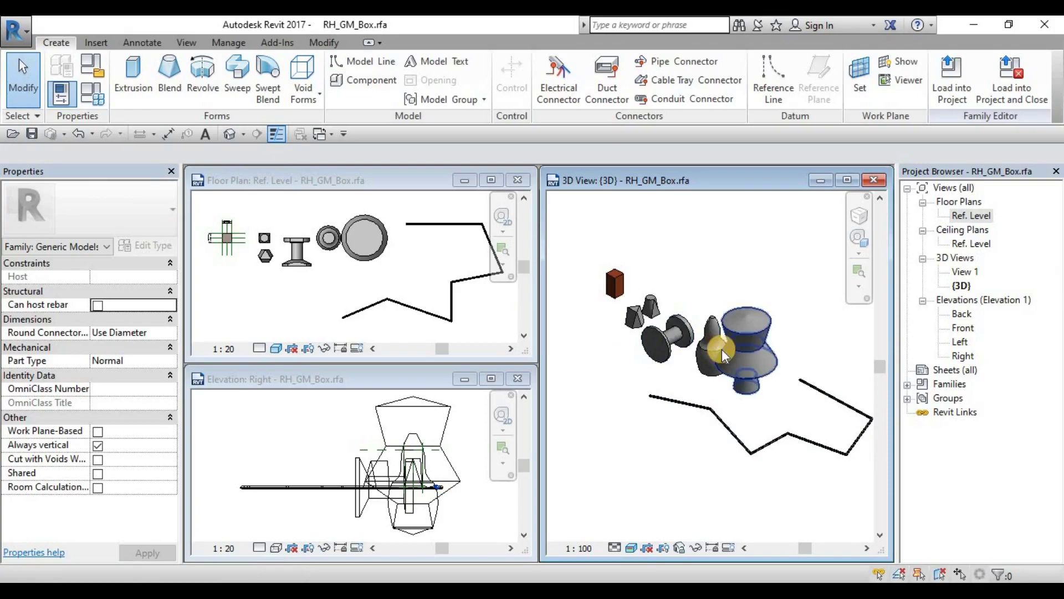
# Maximize the 3D view and frame the two blend forms beside the box closely
pyautogui.moveTo(682, 343); pyautogui.dragTo(641, 283, button='middle')
pyautogui.moveTo(673, 331); pyautogui.dragTo(566, 373, button='middle')
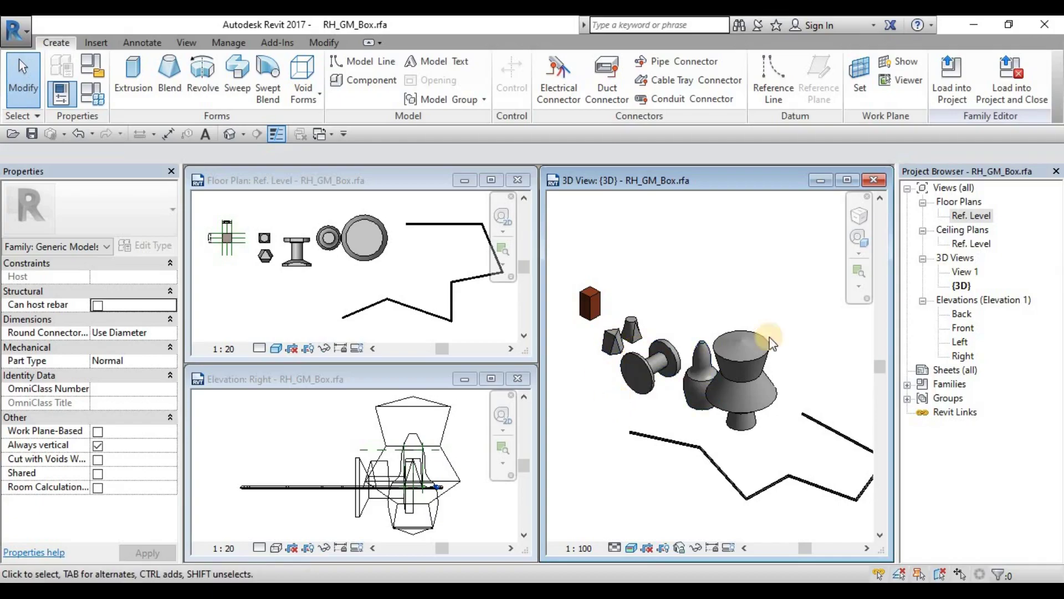
pyautogui.click(843, 182)
pyautogui.moveTo(553, 248)
pyautogui.mouseDown(button='middle')
pyautogui.moveTo(649, 264)
pyautogui.moveTo(442, 313)
pyautogui.mouseUp(button='middle')
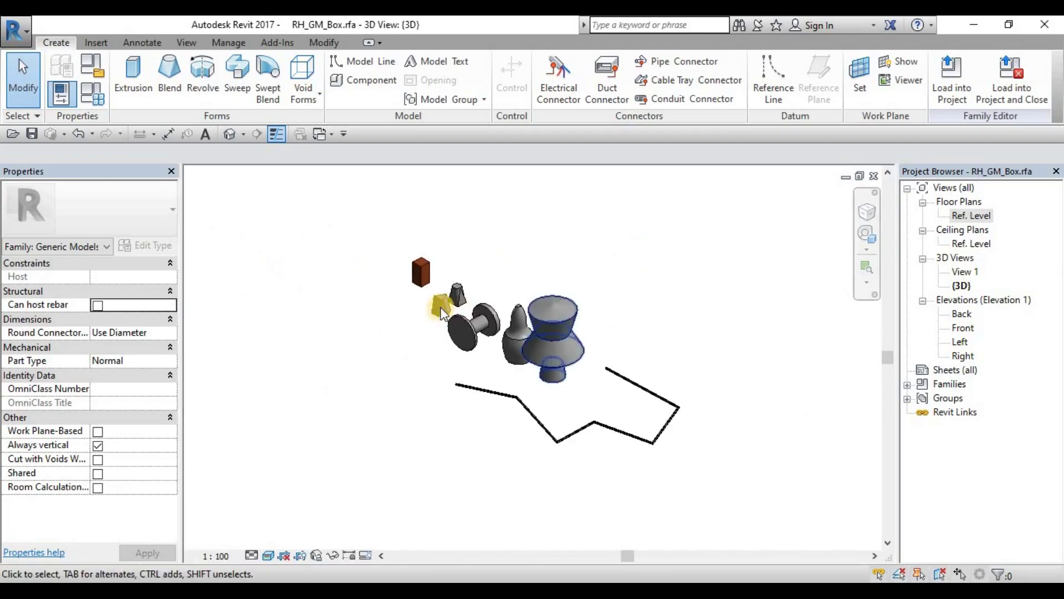
pyautogui.scroll(8, 442, 314)
pyautogui.moveTo(499, 285); pyautogui.dragTo(482, 305, button='middle')
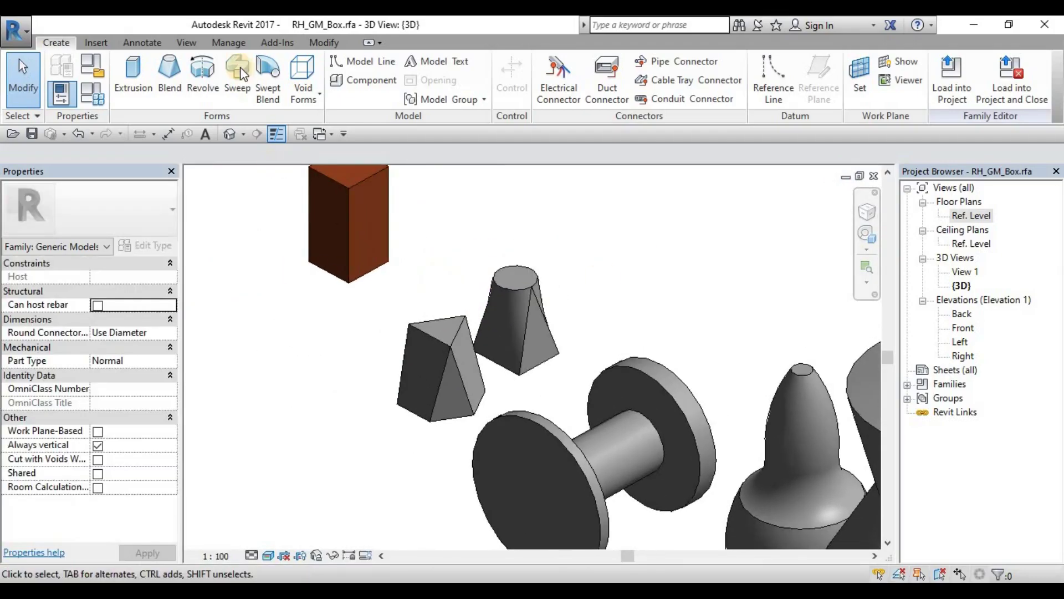
# Start a new sweep with a picked path and pick the front bottom edge of the triangular-topped blend
pyautogui.click(242, 83)
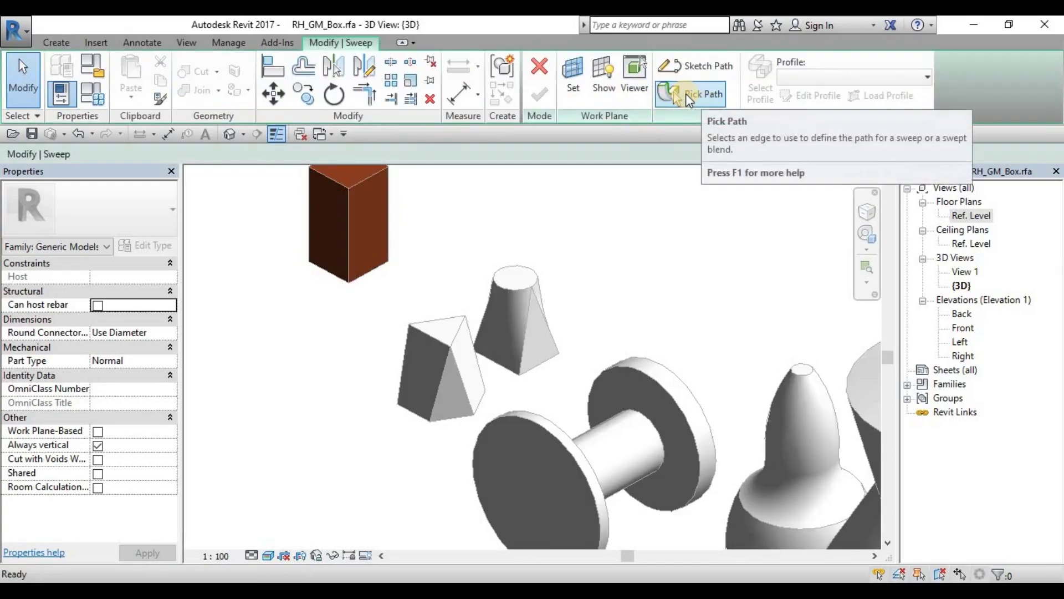
pyautogui.click(687, 95)
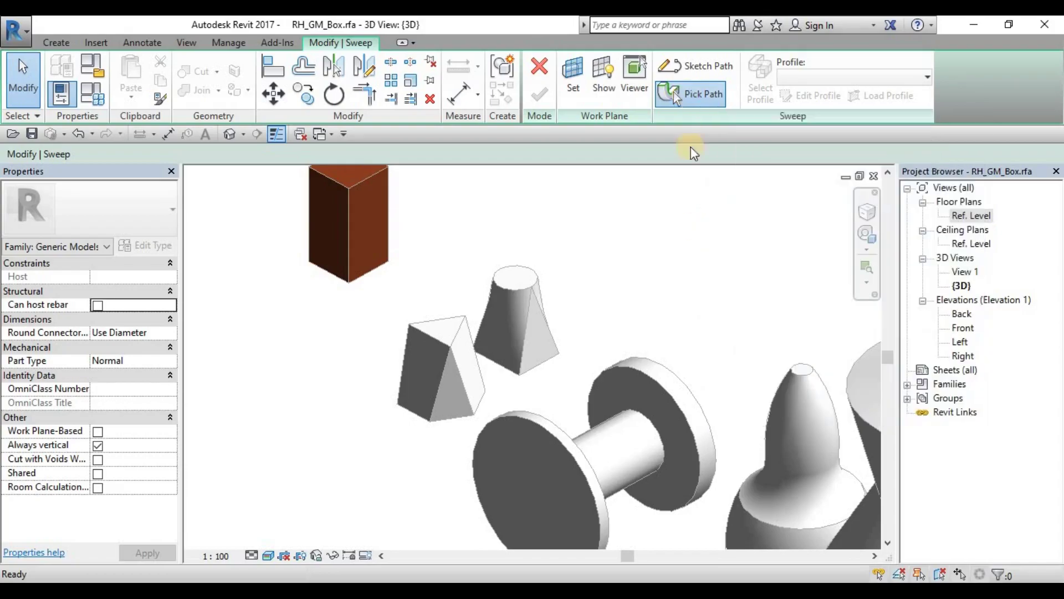
pyautogui.scroll(5, 478, 317)
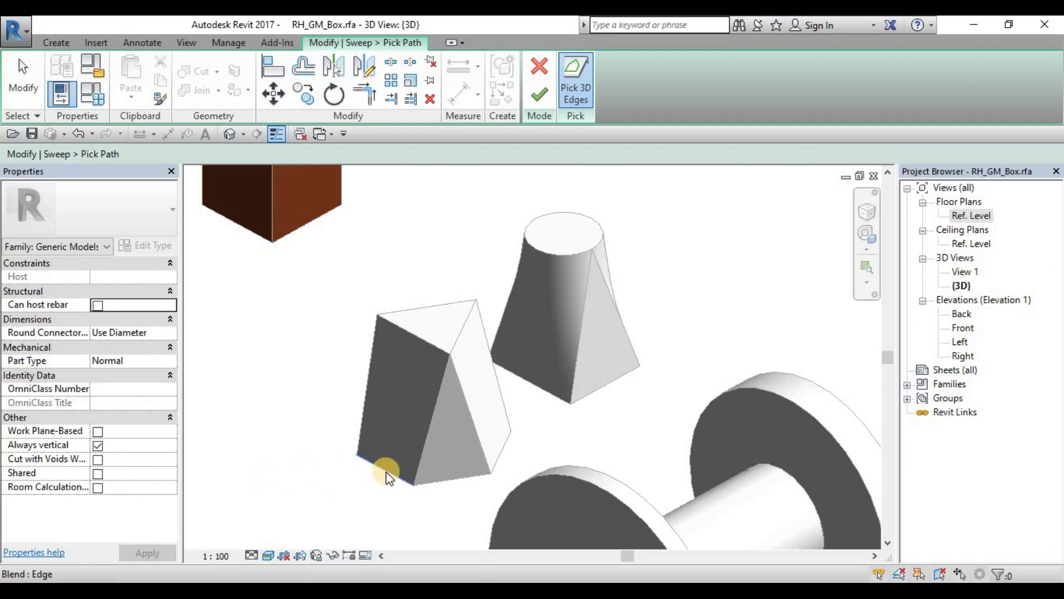
pyautogui.scroll(-1, 423, 472)
pyautogui.moveTo(422, 467); pyautogui.dragTo(433, 396, button='middle')
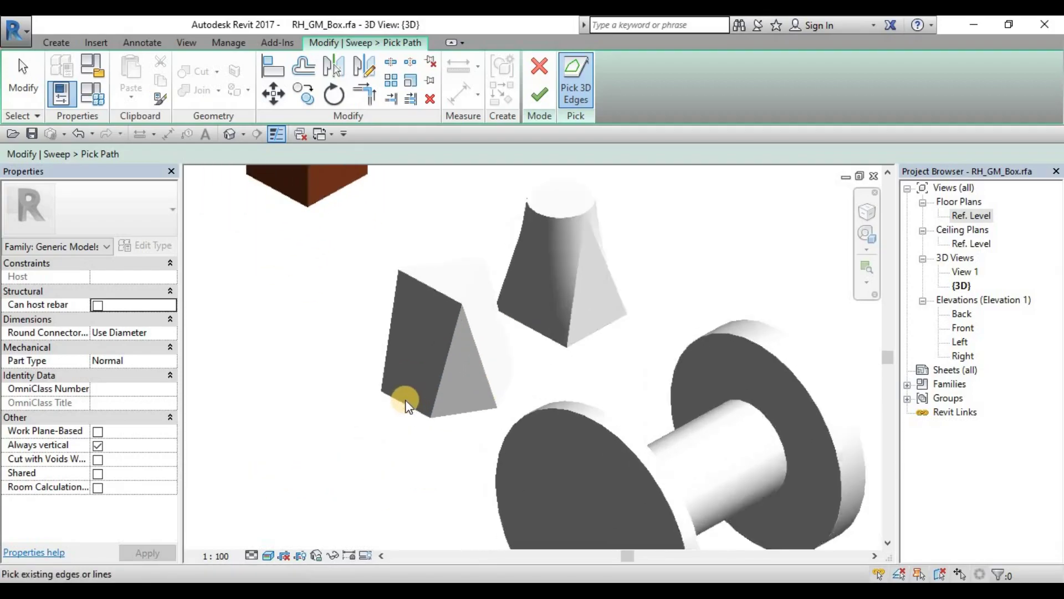
pyautogui.scroll(2, 407, 405)
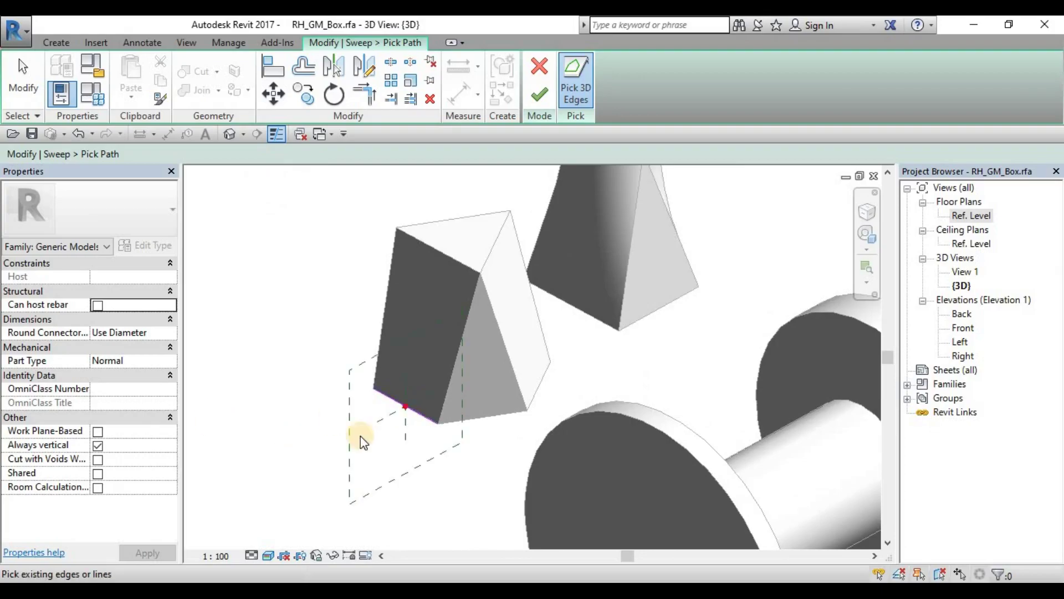
# Extend the sweep path by picking connected base, slanted side and top edges of the triangular-topped blend
pyautogui.keyDown('shift'); pyautogui.moveTo(409, 452); pyautogui.dragTo(504, 379, button='middle'); pyautogui.keyUp('shift')
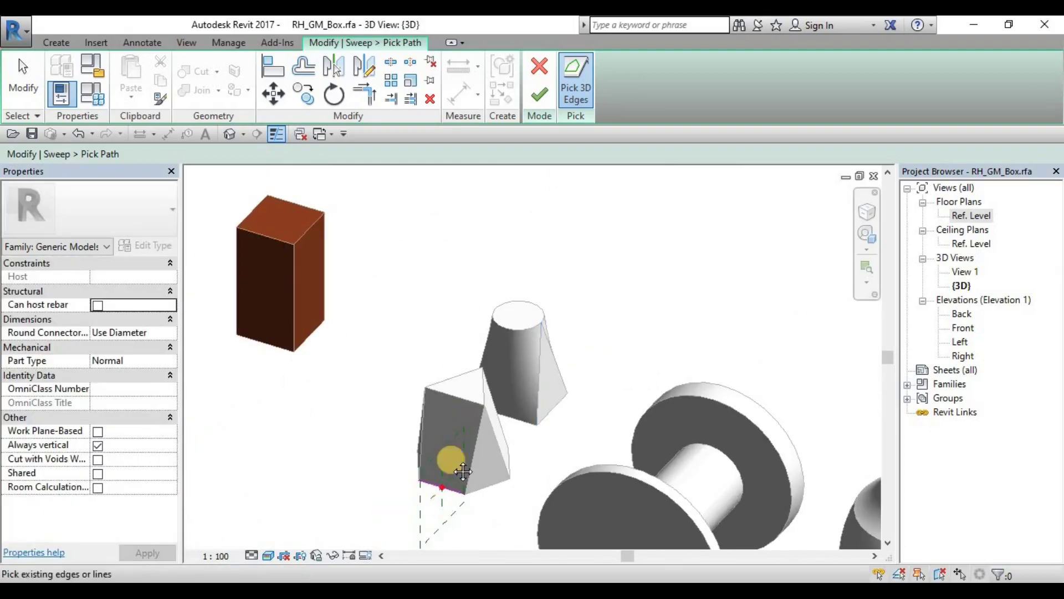
pyautogui.scroll(5, 416, 380)
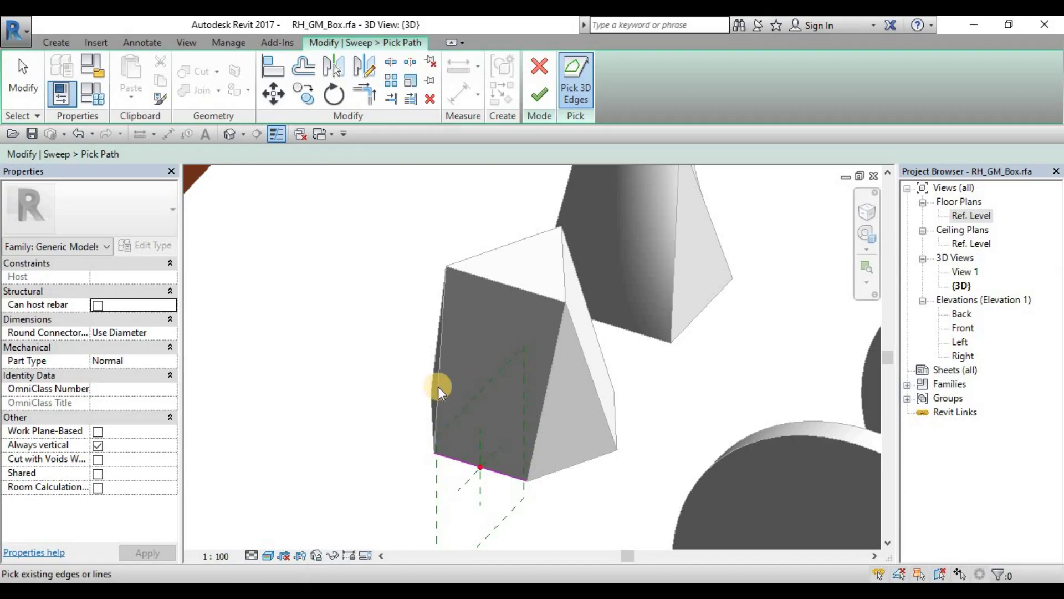
pyautogui.keyDown('shift'); pyautogui.moveTo(431, 402); pyautogui.dragTo(542, 435, button='middle'); pyautogui.keyUp('shift')
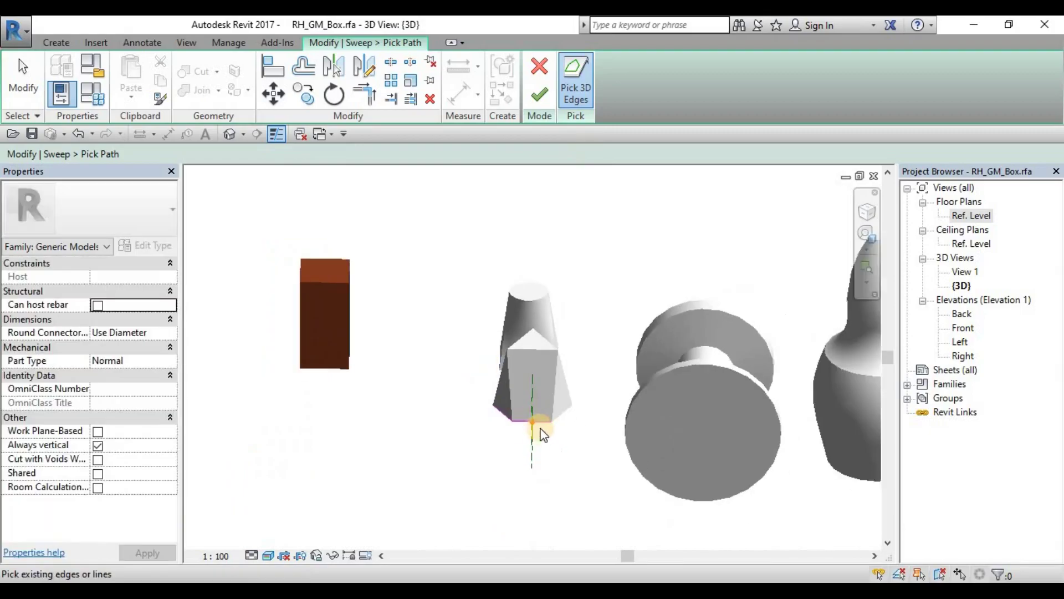
pyautogui.scroll(5, 541, 435)
pyautogui.click(436, 314)
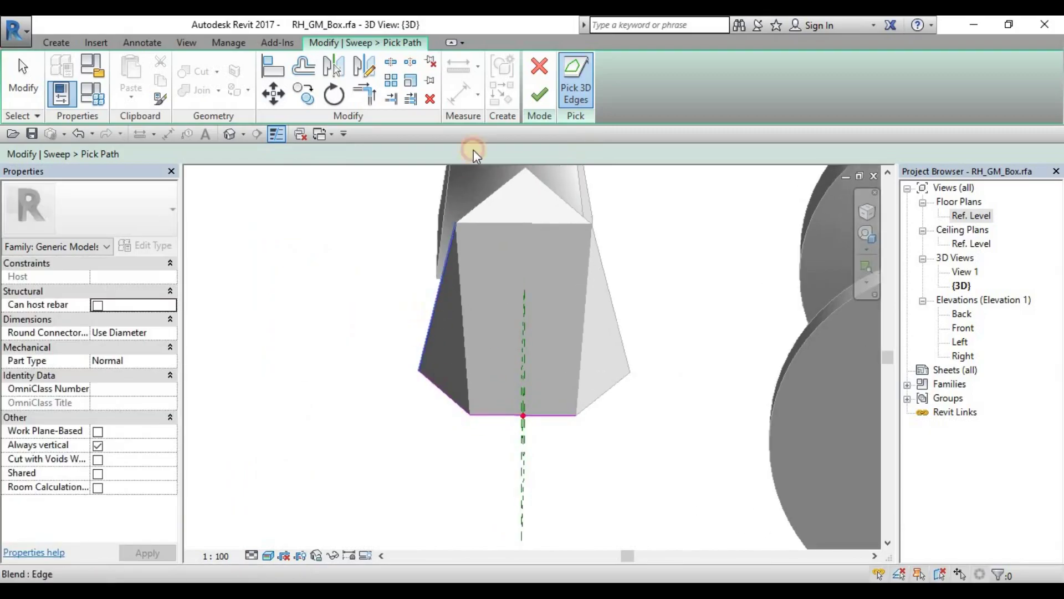
pyautogui.moveTo(513, 255); pyautogui.dragTo(487, 255, button='middle')
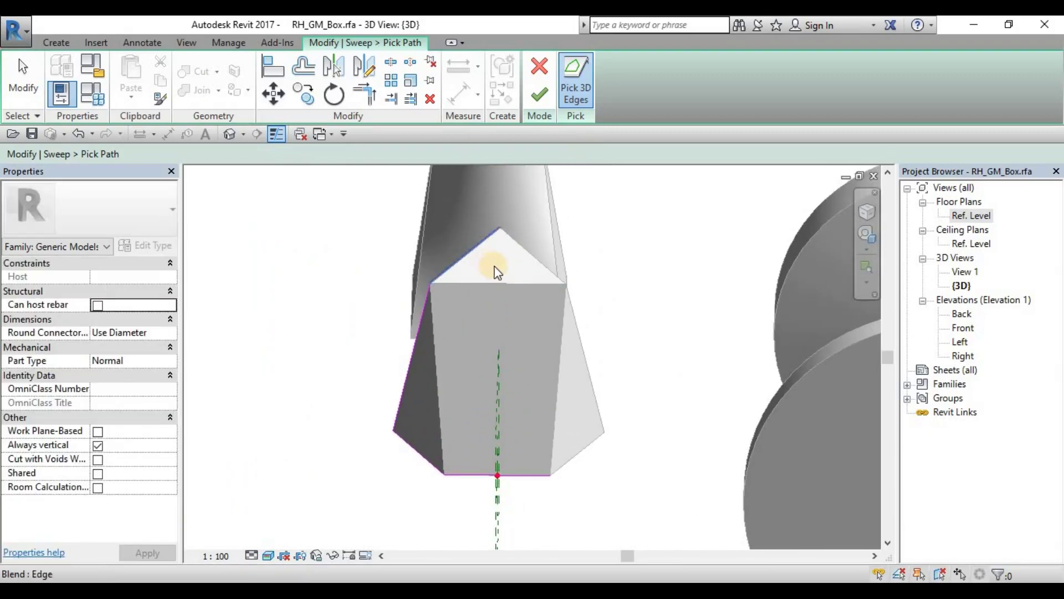
pyautogui.click(509, 283)
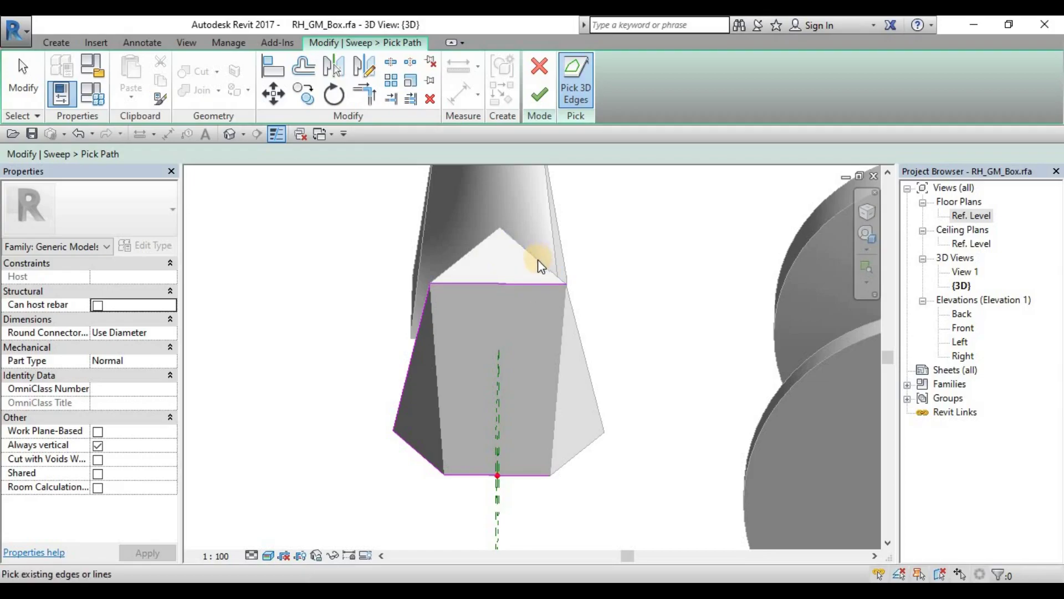
pyautogui.click(543, 265)
pyautogui.press('Escape')
# Add the adjoining slanted and base edges on the blend's far side to the picked path and finish the path
pyautogui.keyDown('shift'); pyautogui.moveTo(593, 268); pyautogui.dragTo(525, 273, button='middle'); pyautogui.keyUp('shift')
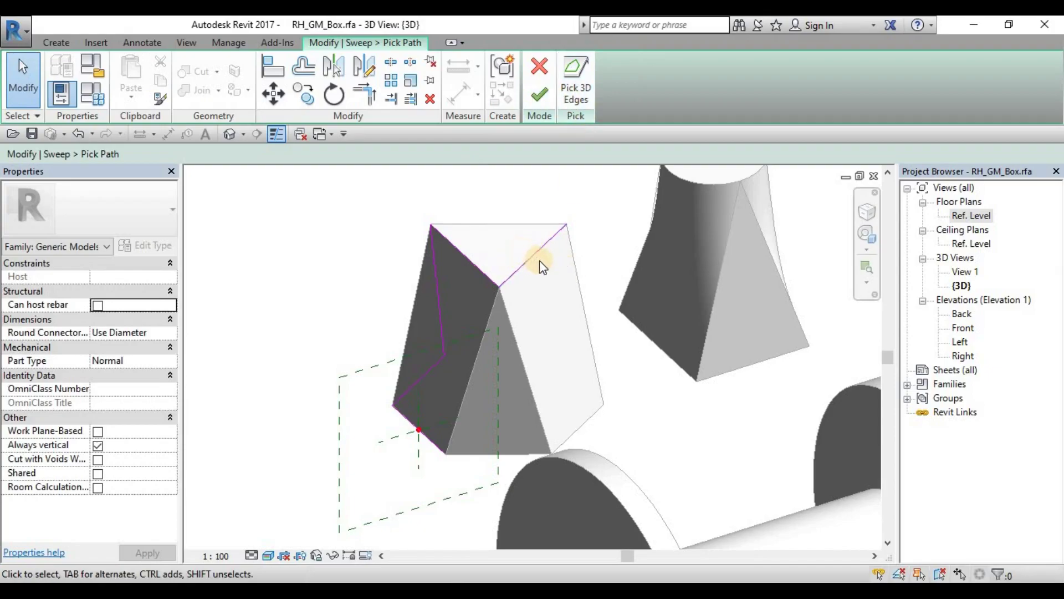
pyautogui.keyDown('shift'); pyautogui.moveTo(629, 335); pyautogui.dragTo(588, 381, button='middle'); pyautogui.keyUp('shift')
pyautogui.keyDown('shift'); pyautogui.moveTo(689, 340); pyautogui.dragTo(523, 441, button='middle'); pyautogui.keyUp('shift')
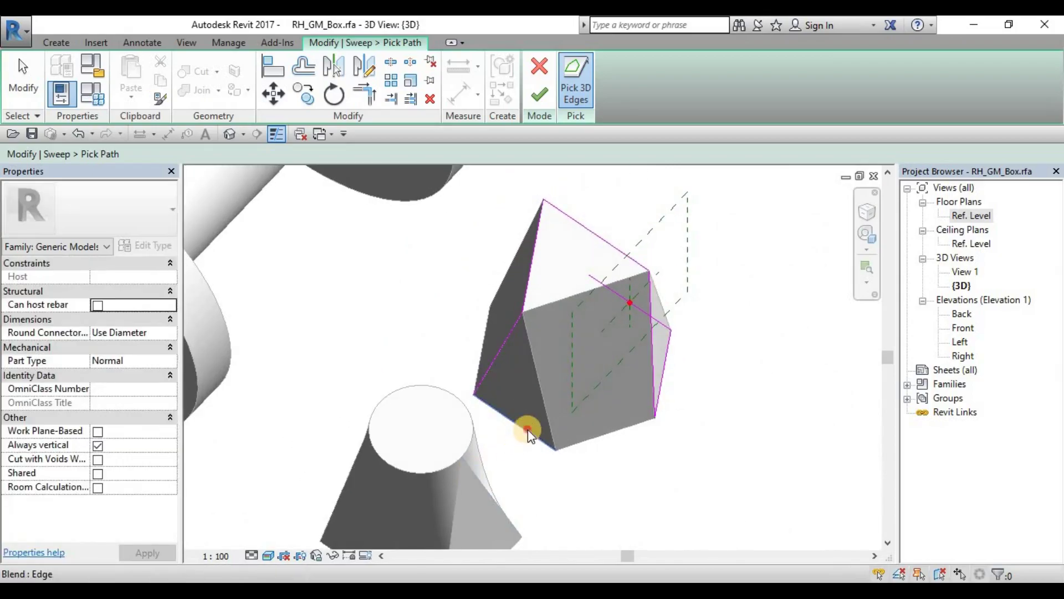
pyautogui.keyDown('shift'); pyautogui.moveTo(689, 433); pyautogui.dragTo(431, 177, button='middle'); pyautogui.keyUp('shift')
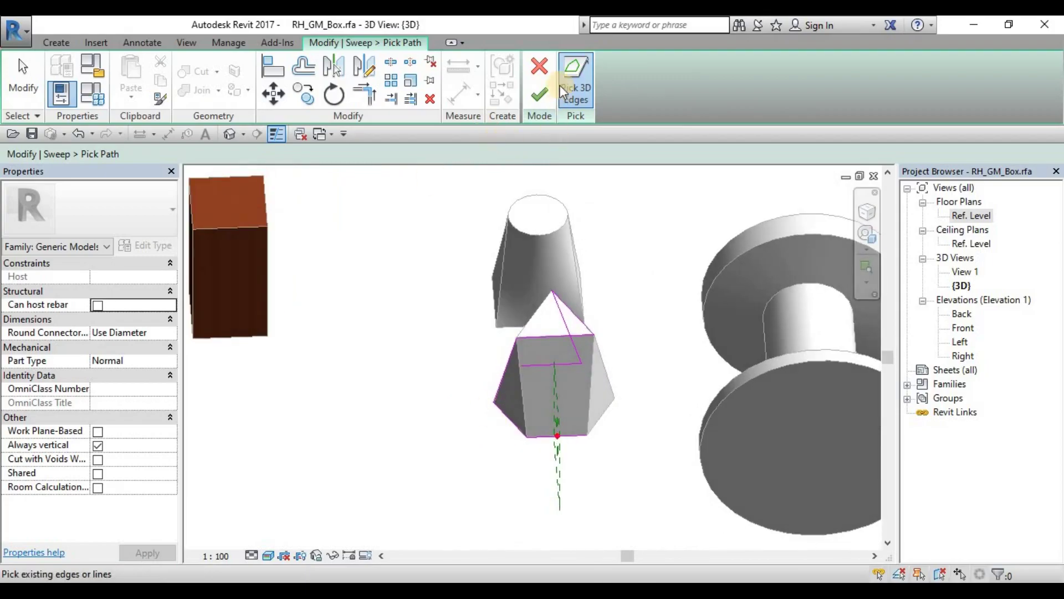
pyautogui.click(540, 92)
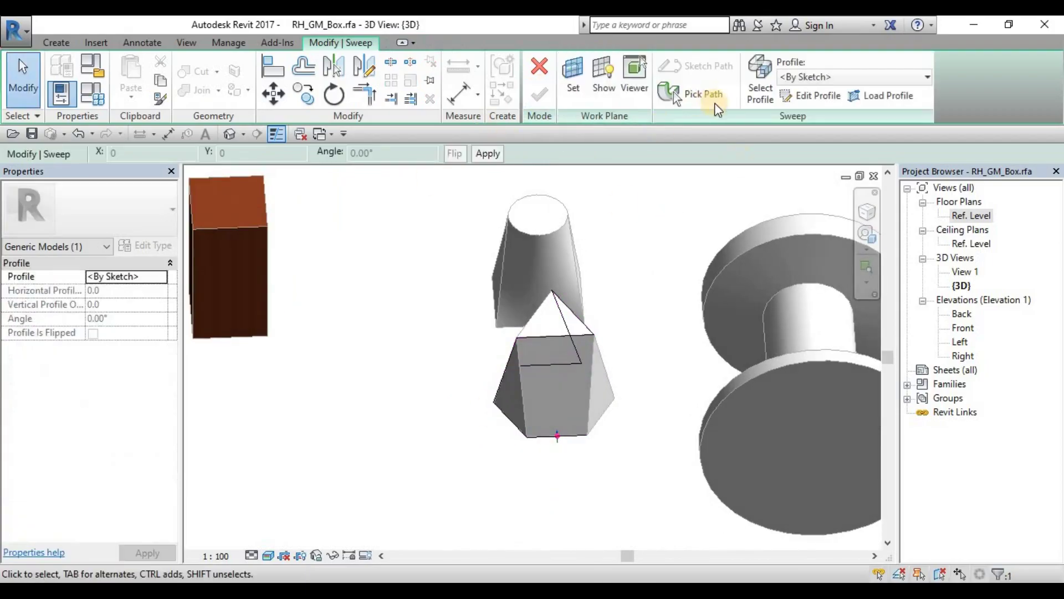
# Sketch the sweep profile as a small five-sided polygon centred on the profile plane's reference point at the base edge
pyautogui.click(792, 97)
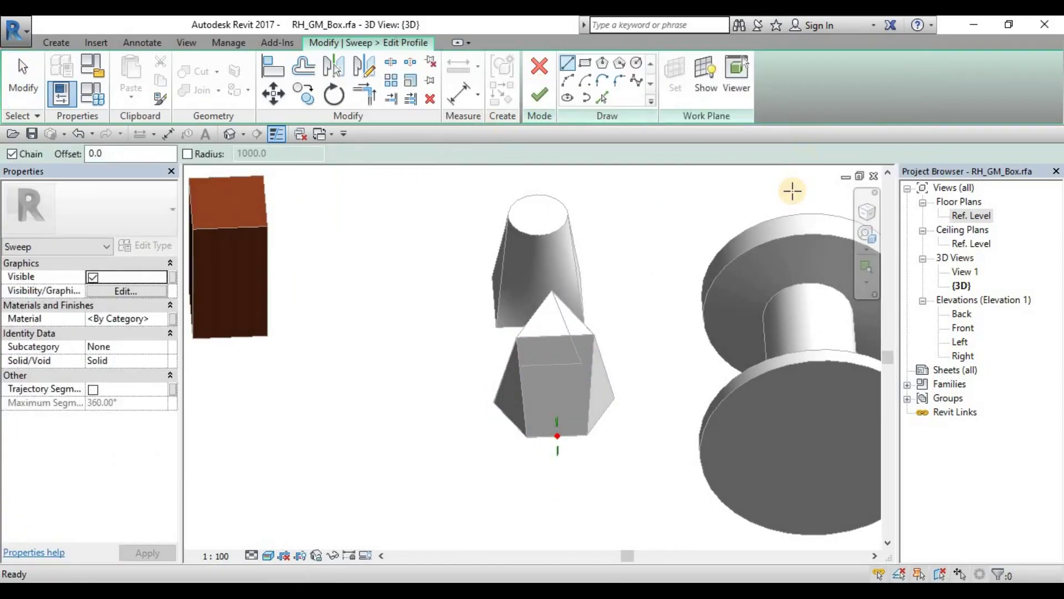
pyautogui.keyDown('shift'); pyautogui.moveTo(594, 430); pyautogui.dragTo(494, 423, button='middle'); pyautogui.keyUp('shift')
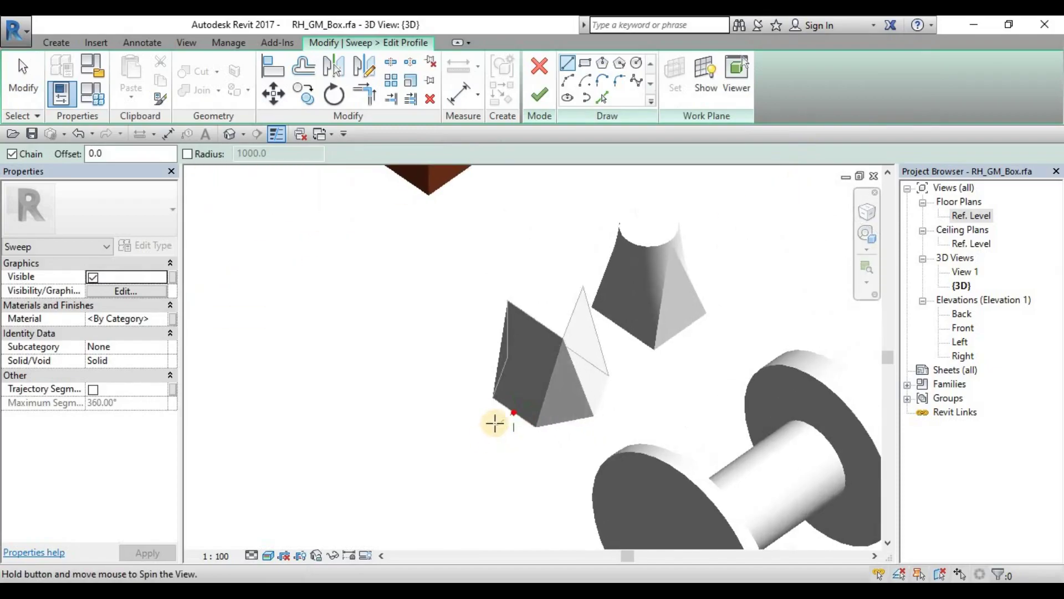
pyautogui.scroll(5, 528, 434)
pyautogui.click(603, 63)
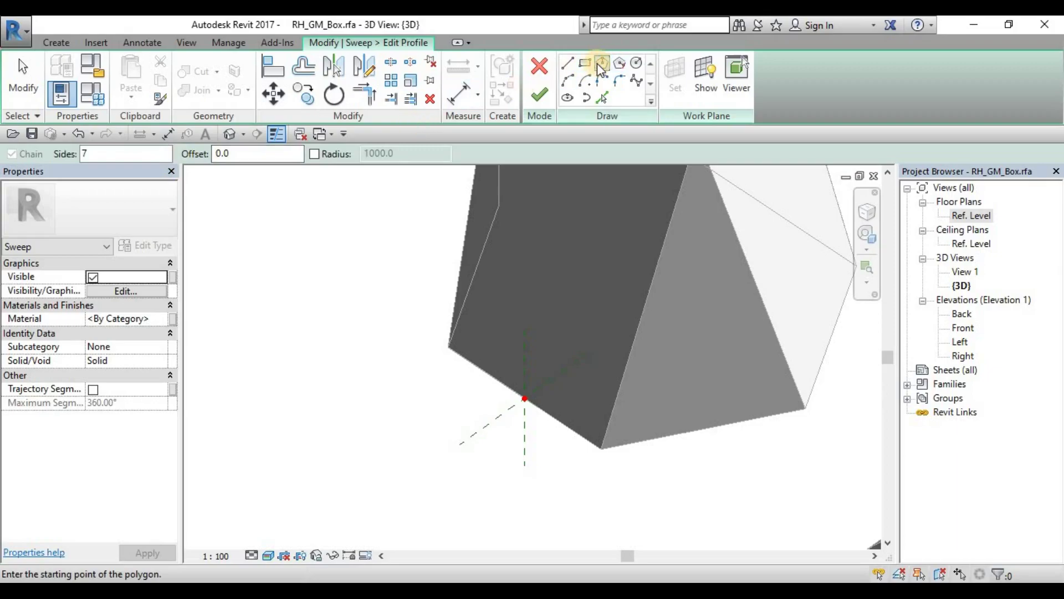
pyautogui.click(100, 154)
pyautogui.write('5')
pyautogui.scroll(2, 523, 383)
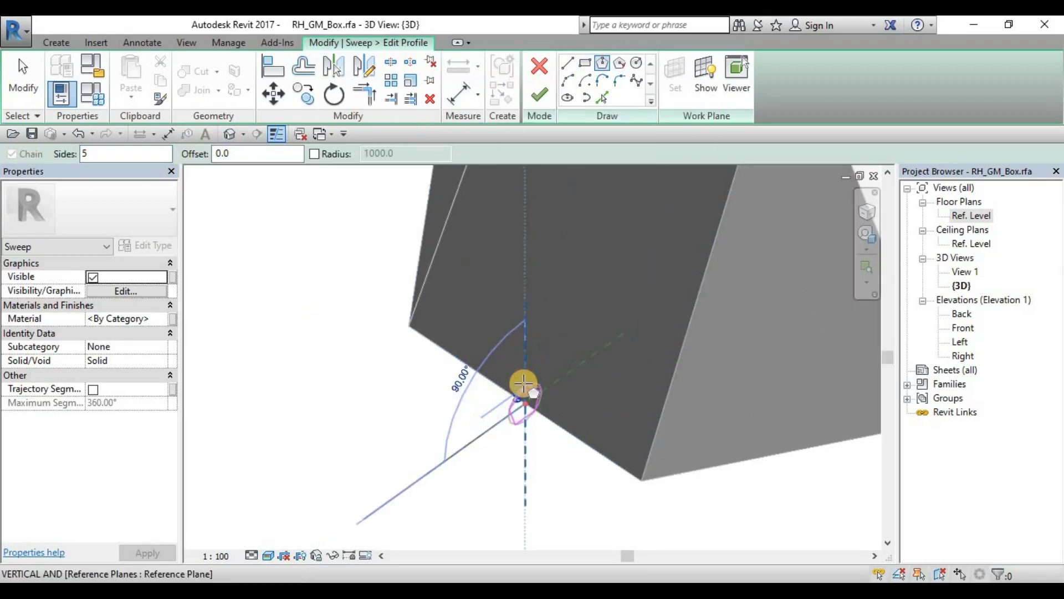
pyautogui.click(525, 392)
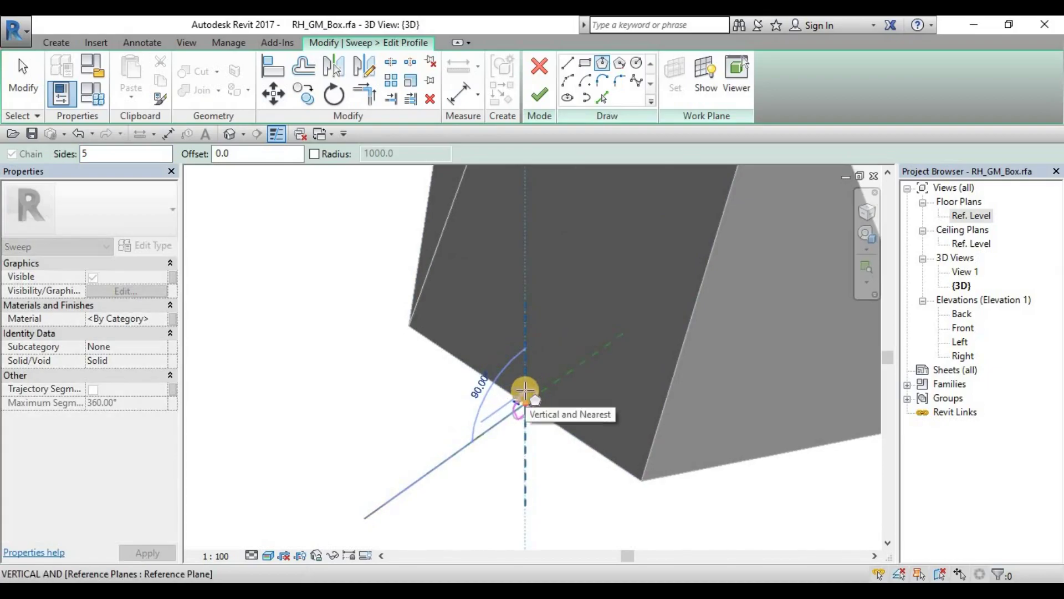
pyautogui.click(525, 392)
pyautogui.press('Escape')
# Finish the pentagonal profile and complete the sweep along the picked blend edges
pyautogui.moveTo(549, 383)
pyautogui.keyDown('shift'); pyautogui.mouseDown(button='middle')
pyautogui.moveTo(544, 404)
pyautogui.moveTo(518, 350)
pyautogui.moveTo(541, 367)
pyautogui.moveTo(475, 158)
pyautogui.mouseUp(button='middle'); pyautogui.keyUp('shift')
pyautogui.click(540, 94)
pyautogui.click(537, 111)
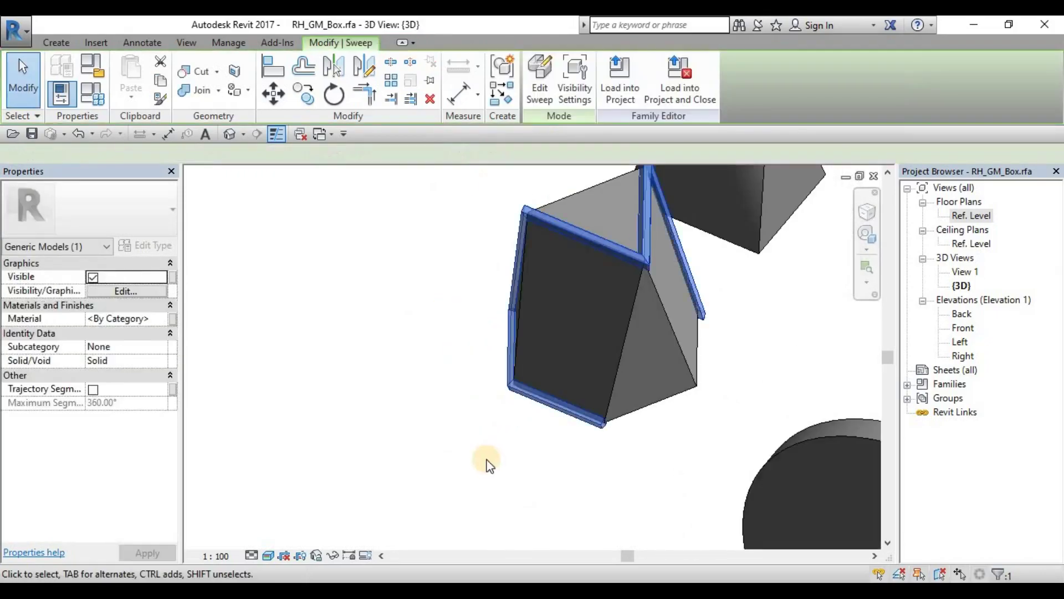
# Check the finished sweep along the blend's edges from several sides, and view all forms together in 3D
pyautogui.click(487, 459)
pyautogui.click(623, 258)
pyautogui.keyDown('shift'); pyautogui.moveTo(494, 322); pyautogui.dragTo(699, 398, button='middle'); pyautogui.keyUp('shift')
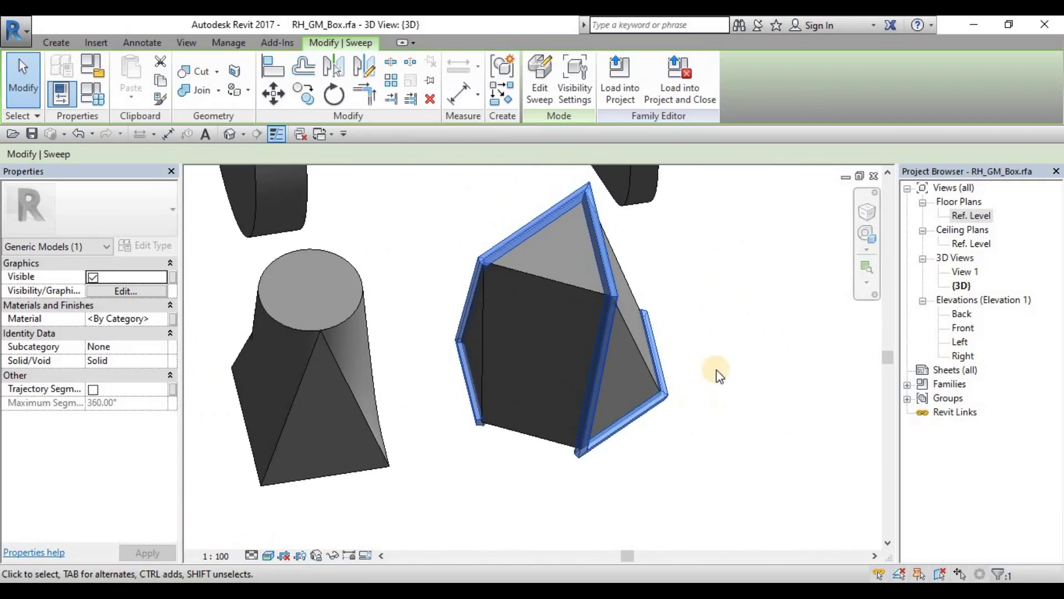
pyautogui.click(440, 240)
pyautogui.scroll(-3, 440, 240)
pyautogui.moveTo(623, 352); pyautogui.dragTo(417, 383, button='middle')
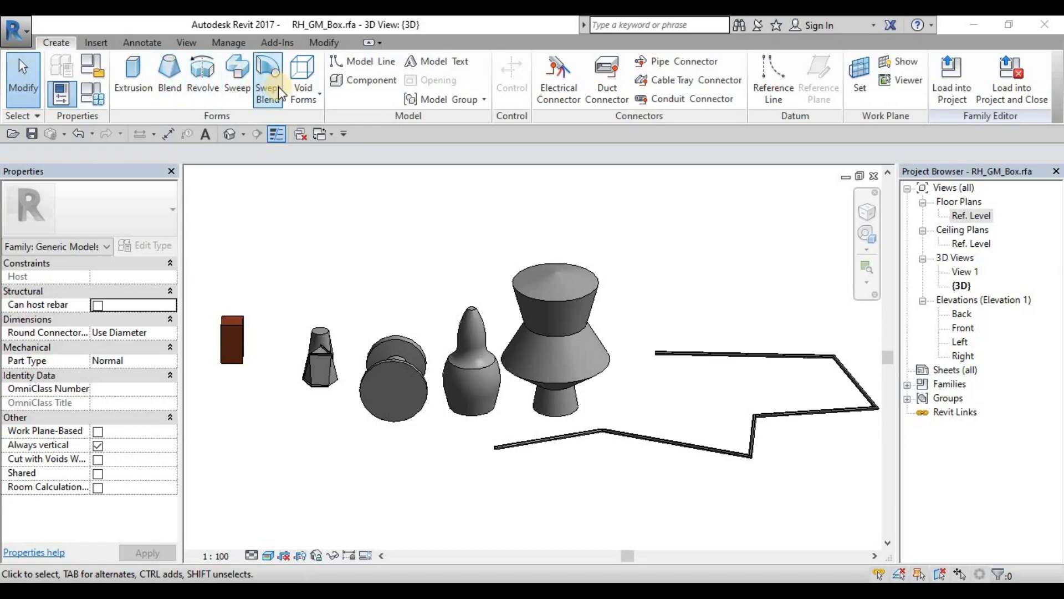
# Start a swept blend with a sketched path in the Ref. Level floor plan
pyautogui.doubleClick(978, 215)
pyautogui.scroll(4, 575, 311)
pyautogui.moveTo(521, 269); pyautogui.dragTo(468, 271, button='middle')
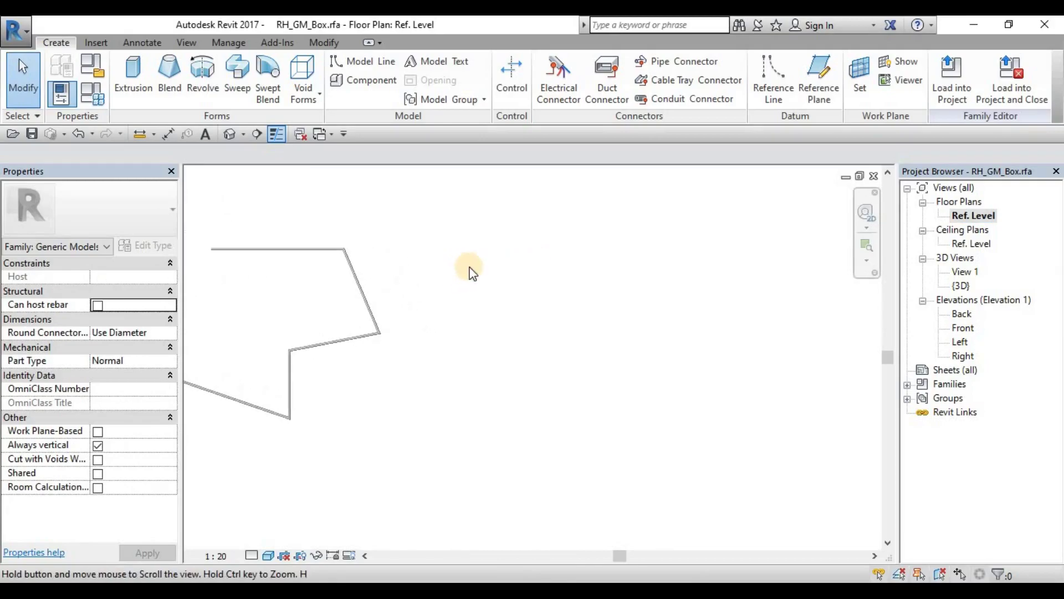
pyautogui.click(271, 100)
pyautogui.moveTo(523, 217); pyautogui.dragTo(517, 221, button='middle')
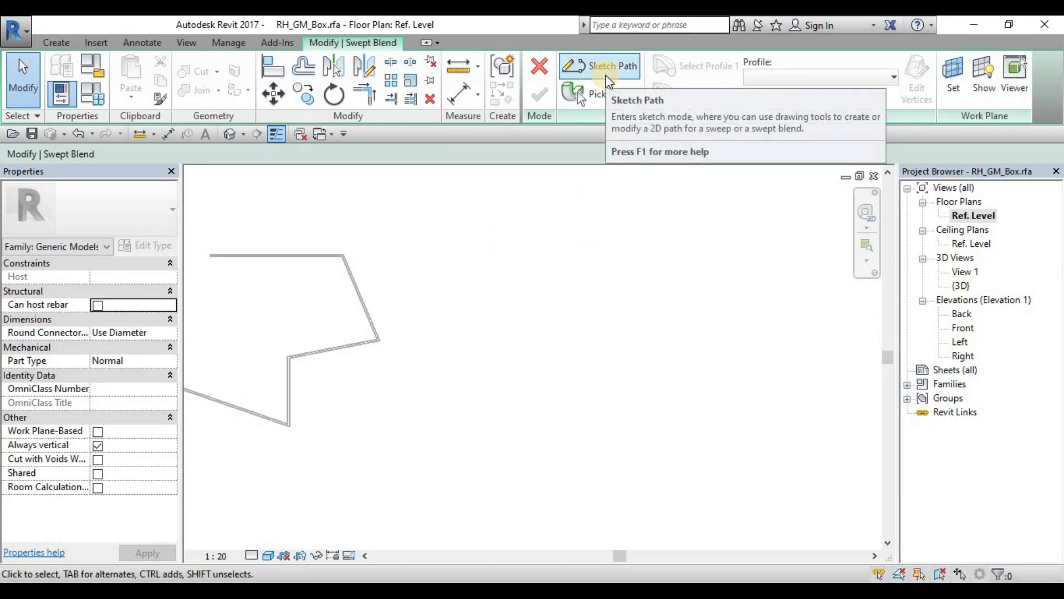
pyautogui.moveTo(532, 226)
pyautogui.mouseDown(button='middle')
pyautogui.moveTo(518, 293)
pyautogui.moveTo(495, 277)
pyautogui.mouseUp(button='middle')
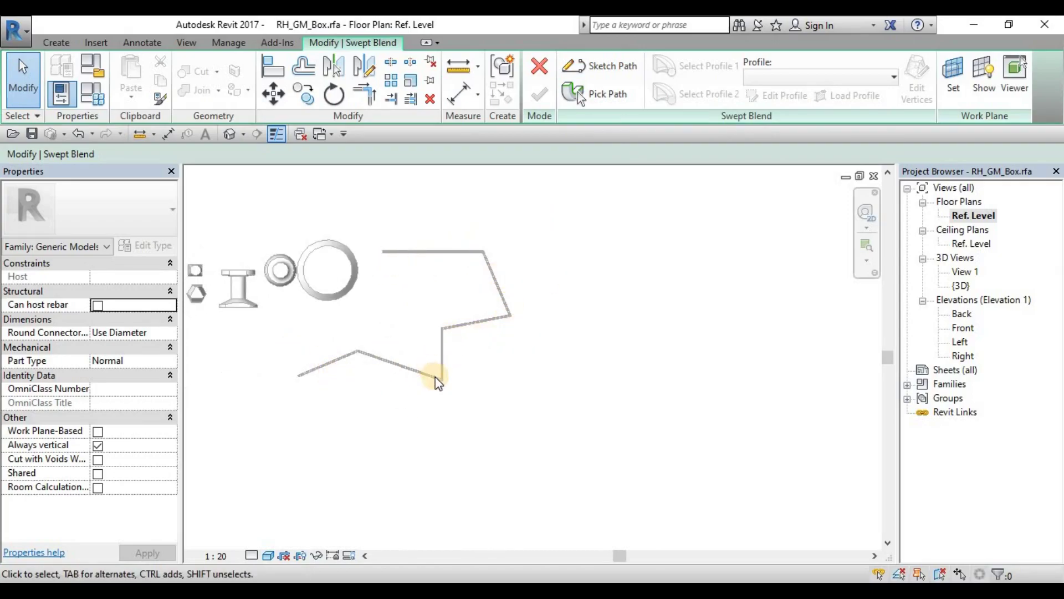
pyautogui.moveTo(501, 280); pyautogui.dragTo(485, 283, button='middle')
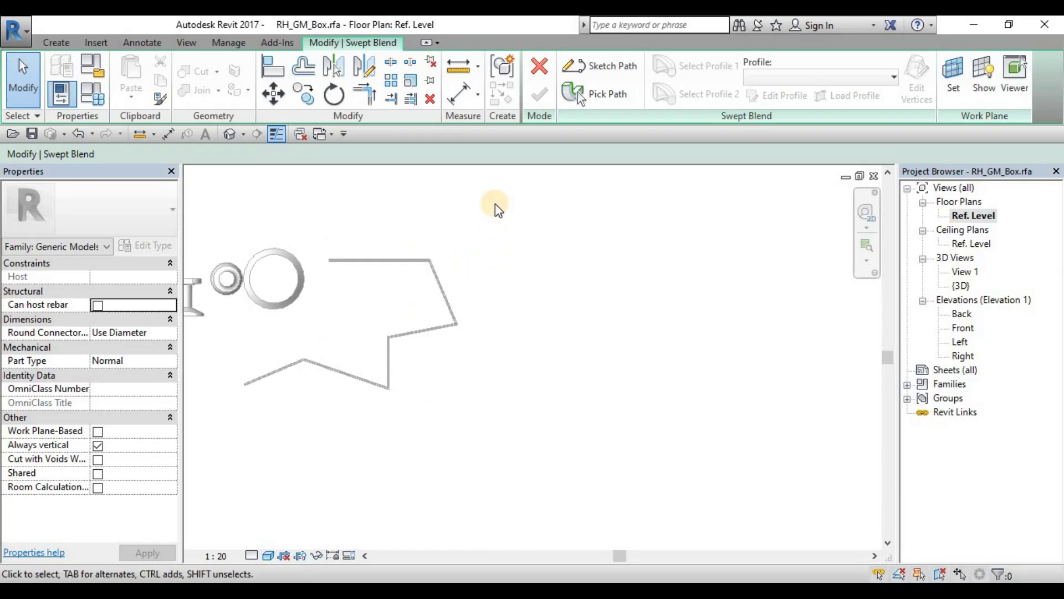
pyautogui.moveTo(566, 204)
pyautogui.mouseDown(button='middle')
pyautogui.moveTo(606, 281)
pyautogui.moveTo(637, 283)
pyautogui.moveTo(606, 270)
pyautogui.mouseUp(button='middle')
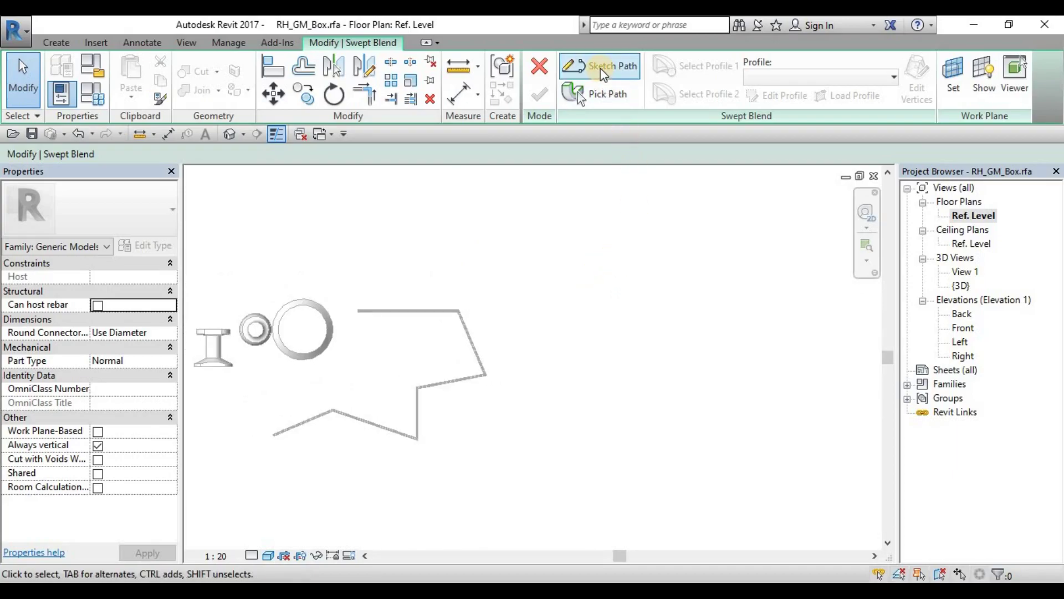
pyautogui.click(595, 73)
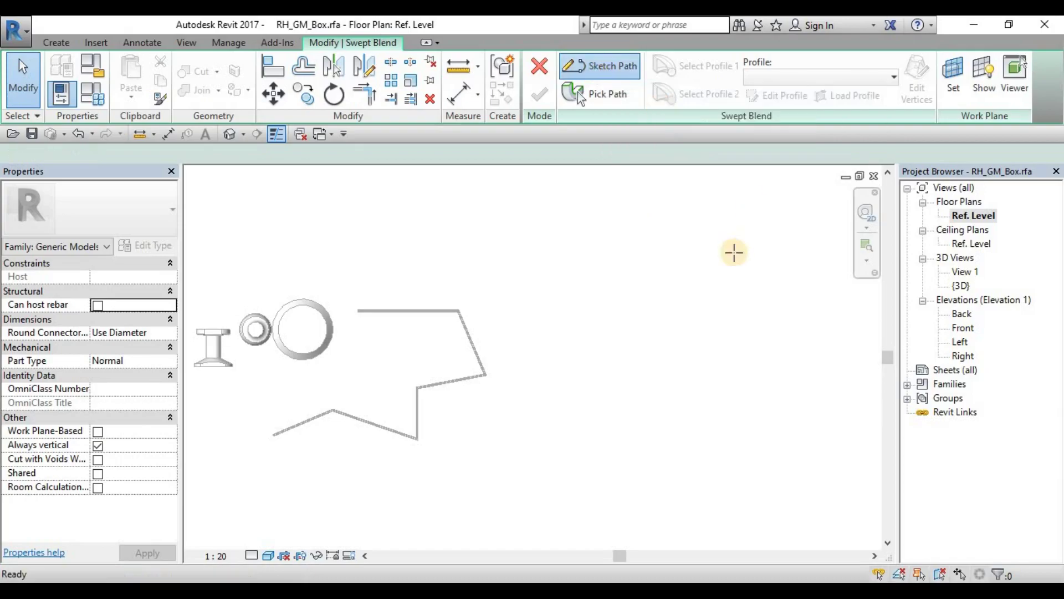
# Sketch a three-point arc path beside the zigzag sweep, with a radius of about 15600 and an angle of about 88°
pyautogui.moveTo(653, 308)
pyautogui.mouseDown(button='middle')
pyautogui.moveTo(622, 274)
pyautogui.moveTo(665, 281)
pyautogui.moveTo(666, 267)
pyautogui.mouseUp(button='middle')
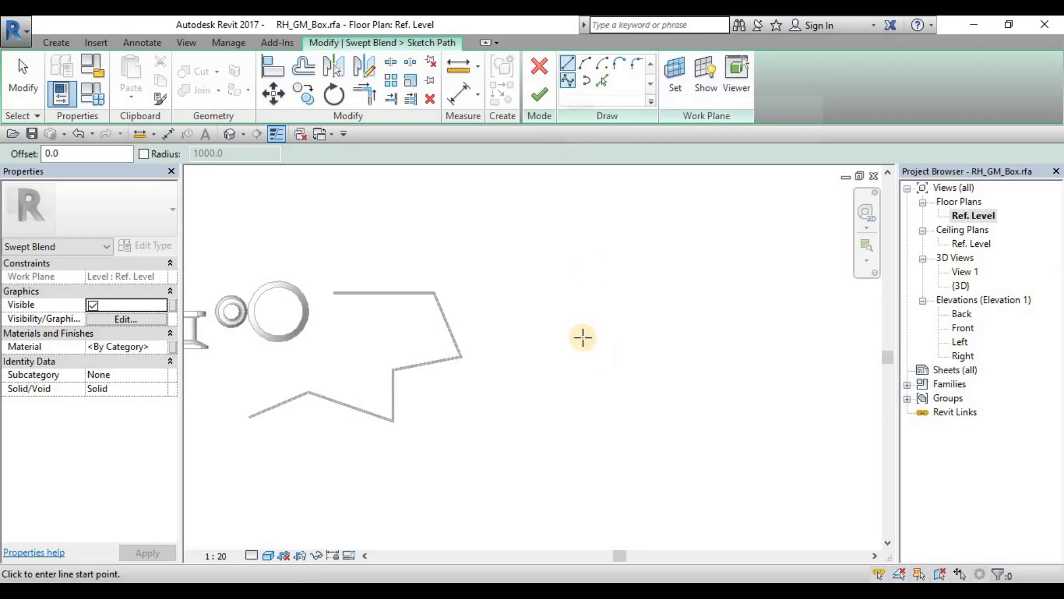
pyautogui.click(586, 63)
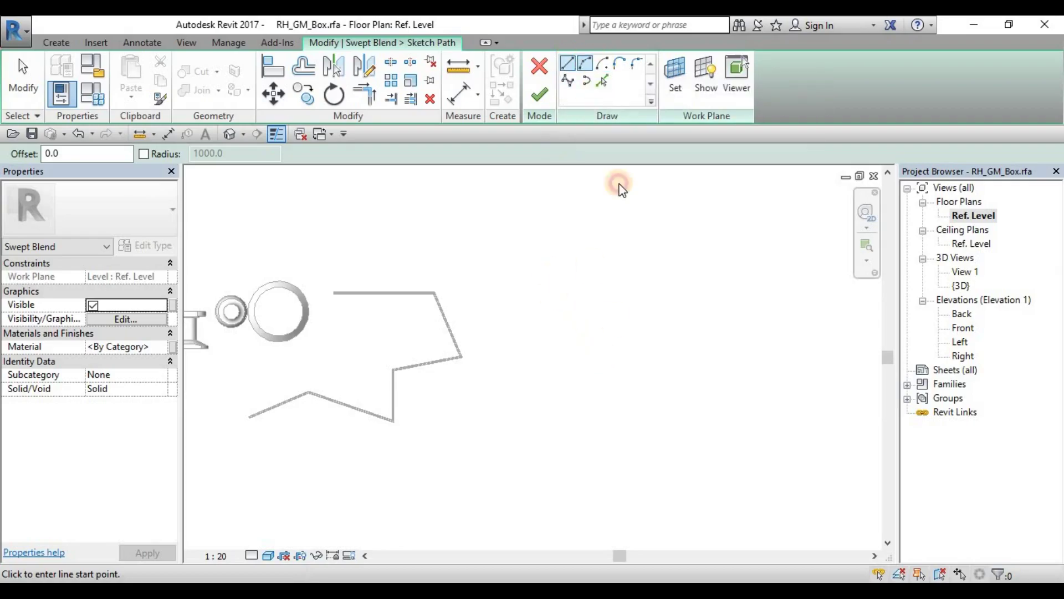
pyautogui.click(519, 299)
pyautogui.click(745, 424)
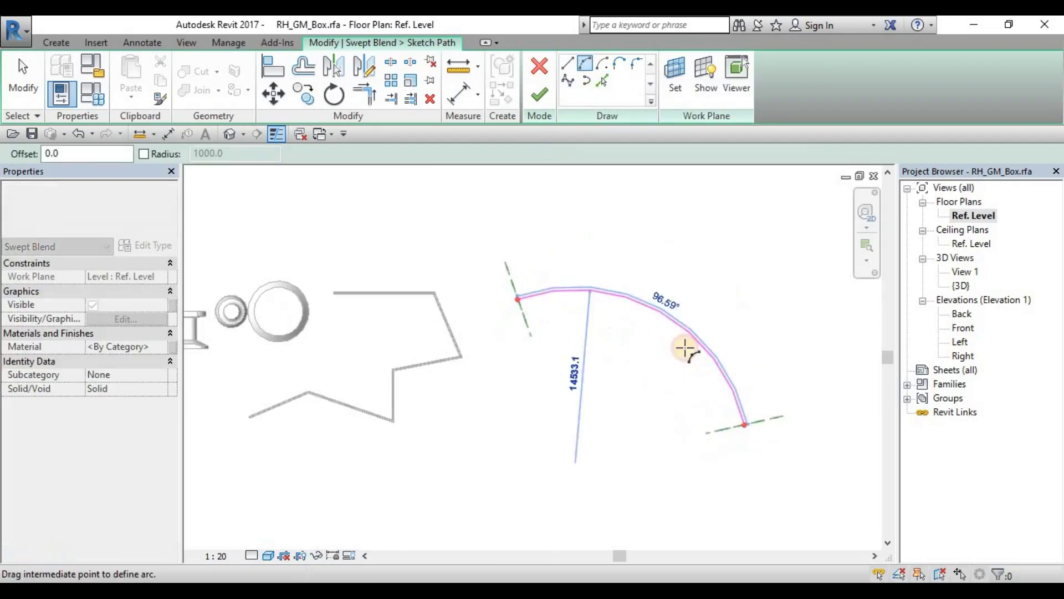
pyautogui.click(679, 331)
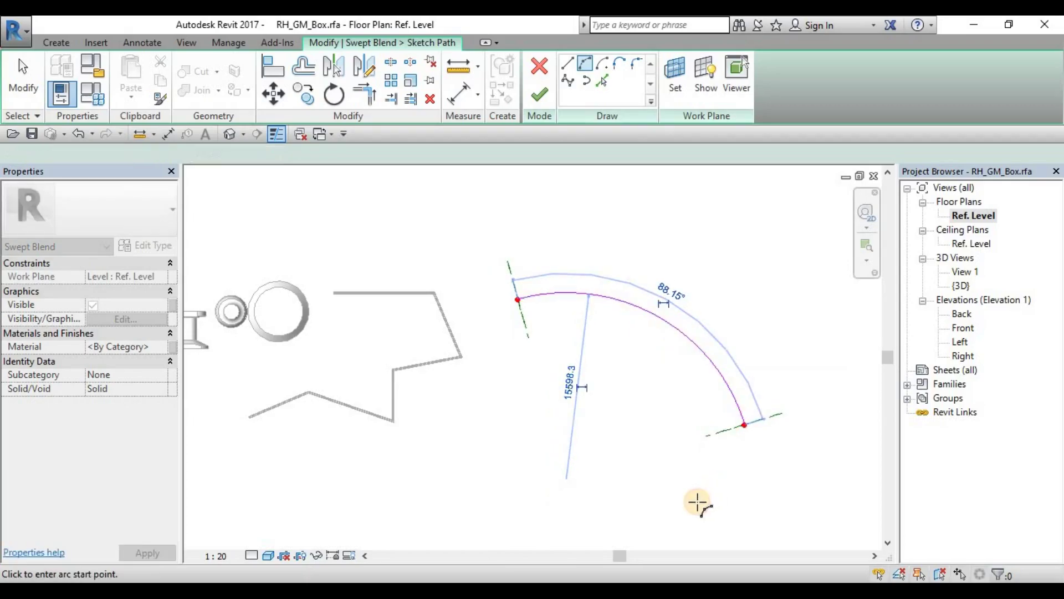
pyautogui.moveTo(675, 354); pyautogui.dragTo(643, 324, button='middle')
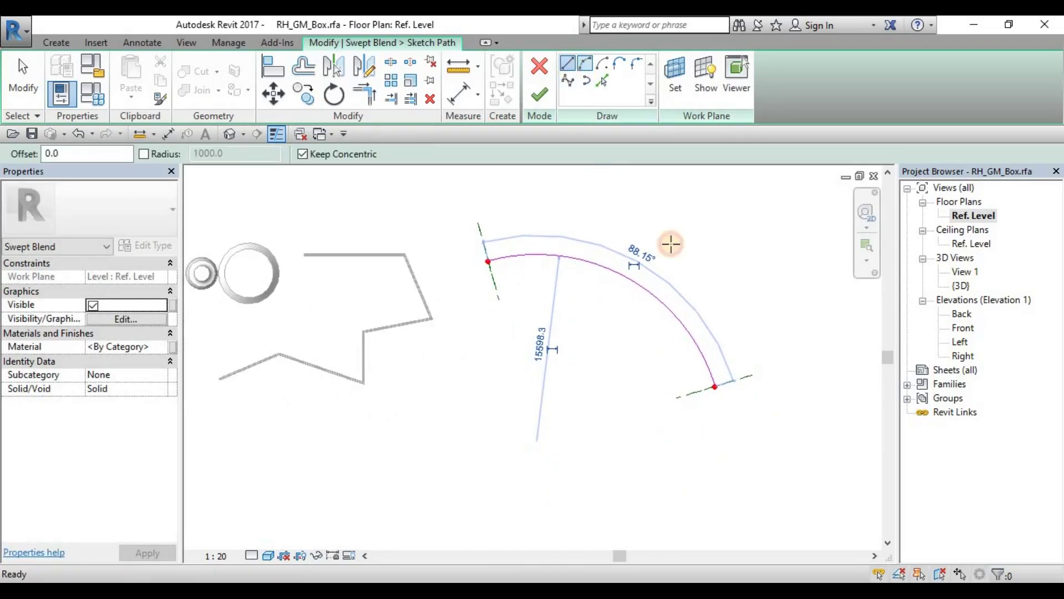
# Try to finish the swept blend path with a straight line about 10630 long added at the arc's lower end
pyautogui.press('l')
pyautogui.press('i')
pyautogui.click(716, 393)
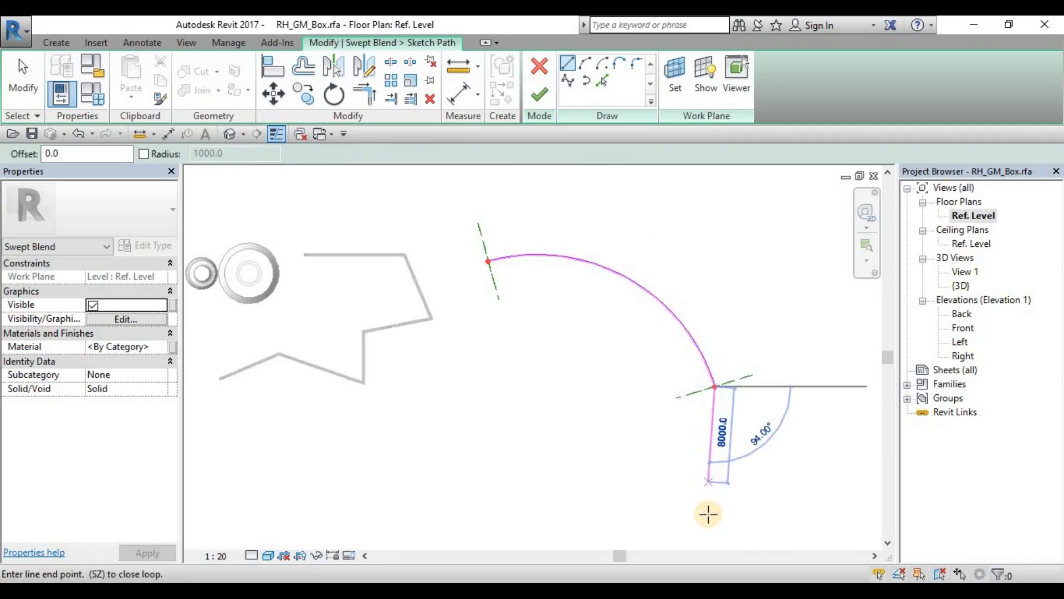
pyautogui.click(708, 515)
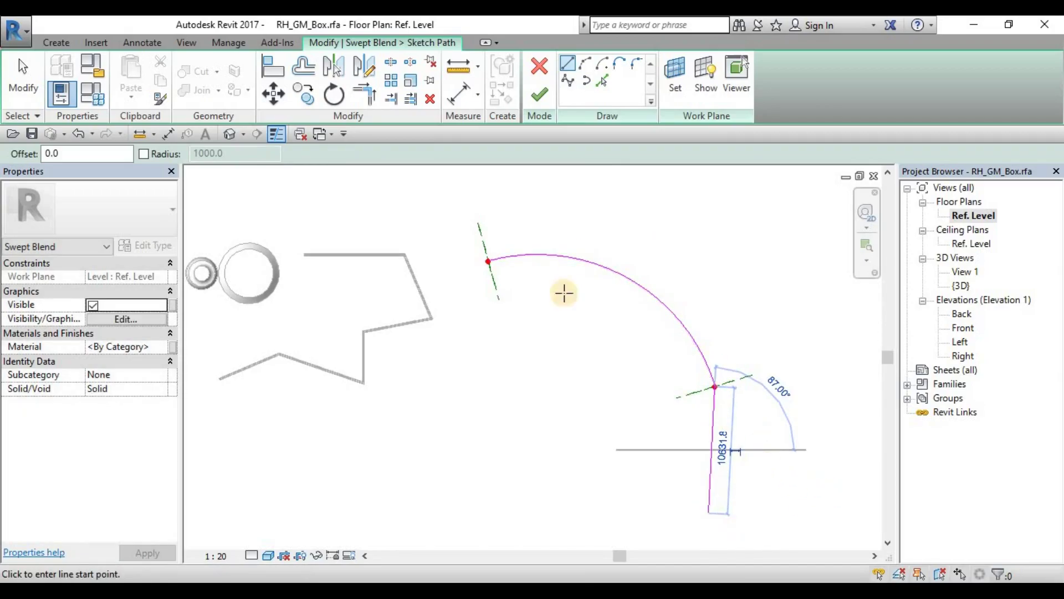
pyautogui.click(540, 96)
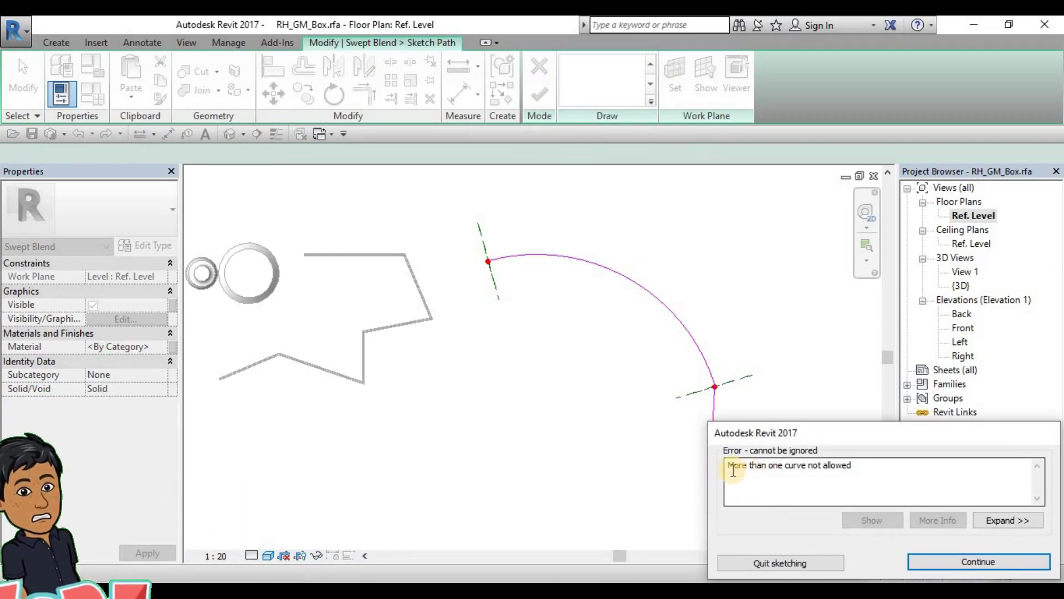
pyautogui.moveTo(728, 466); pyautogui.dragTo(836, 465)
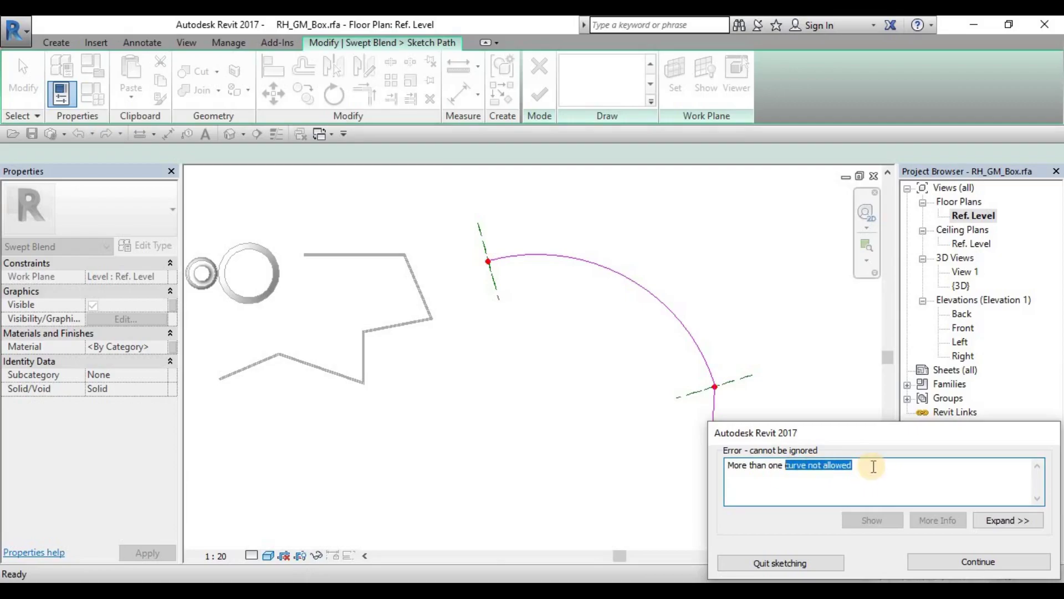
pyautogui.click(978, 562)
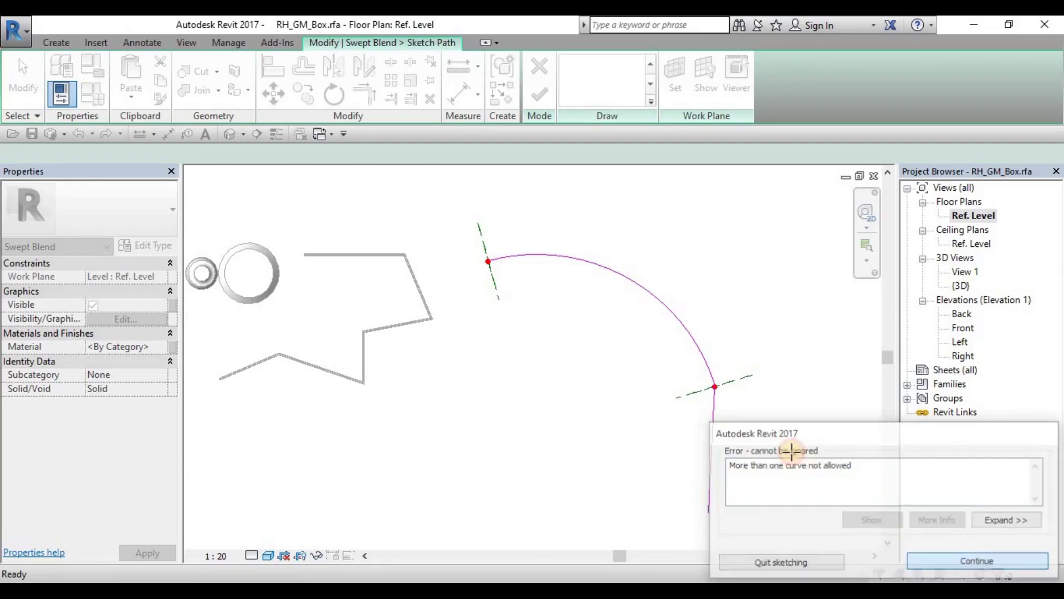
# Delete the straight line from the swept blend path, keeping only the arc
pyautogui.press('Escape')
pyautogui.click(713, 417)
pyautogui.press('Delete')
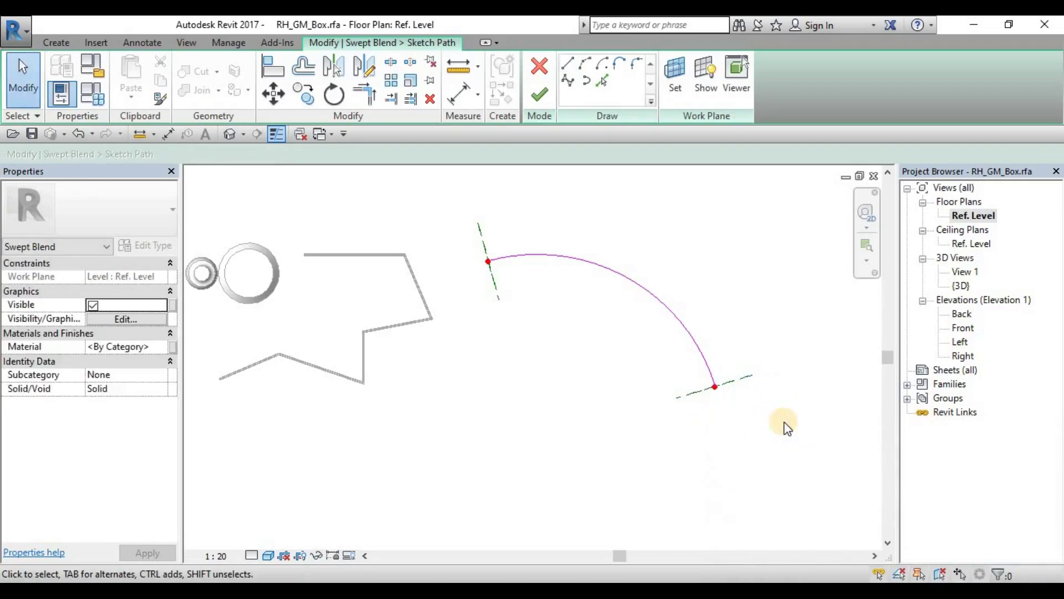
# Finish the single-arc path sketch and start editing the swept blend's first profile as a sketch
pyautogui.click(531, 95)
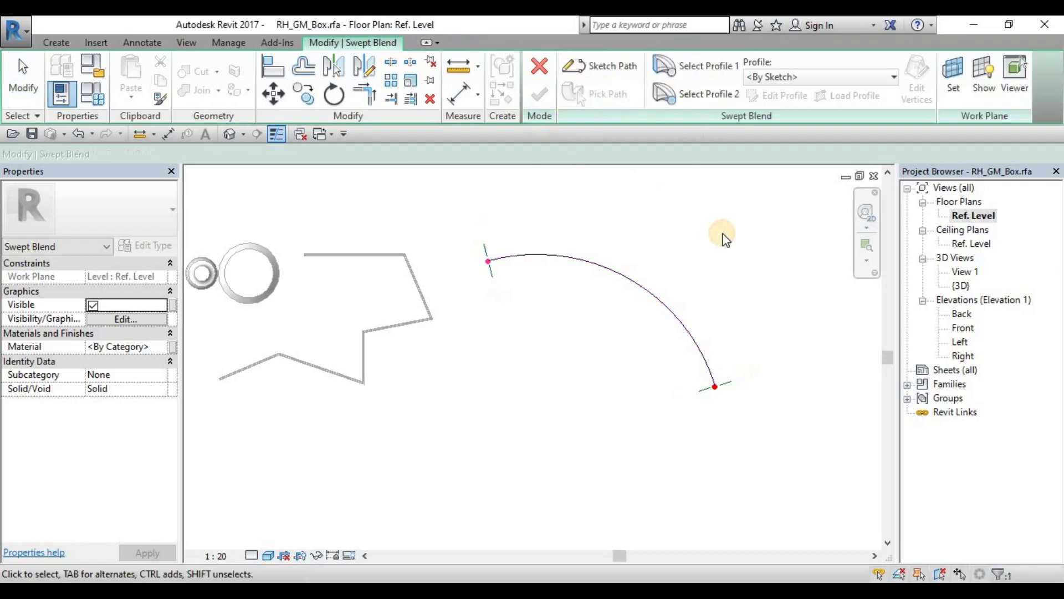
pyautogui.click(718, 63)
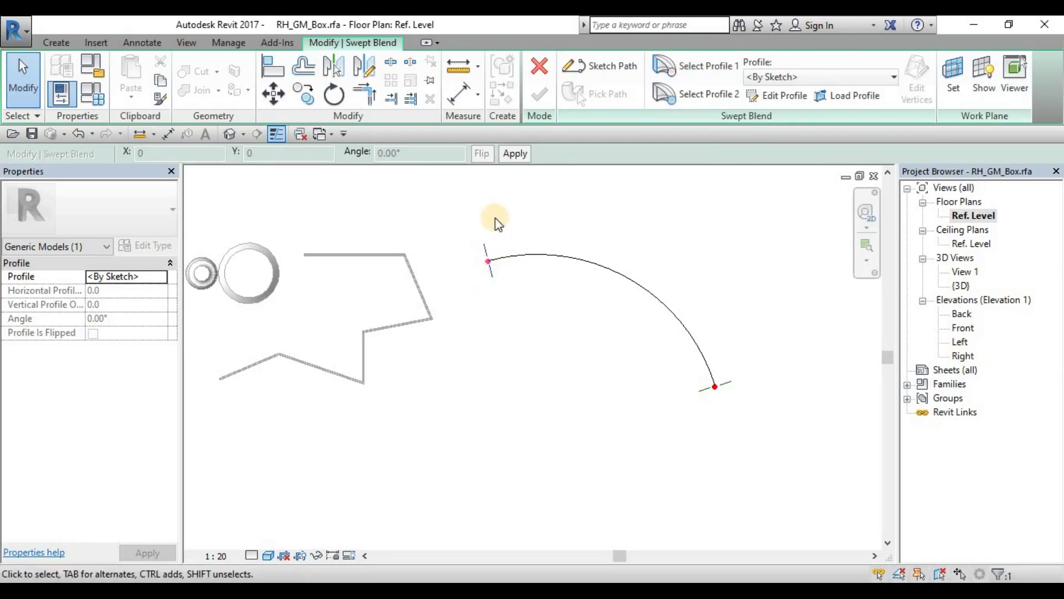
pyautogui.click(794, 98)
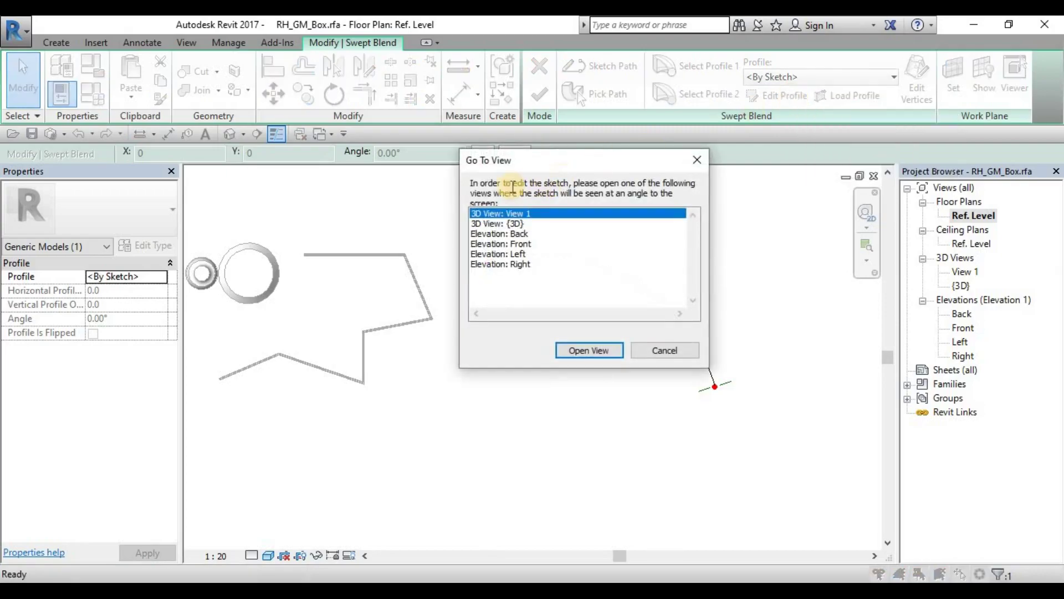
# Choose the {3D} view for sketching the first profile and open it
pyautogui.moveTo(584, 166)
pyautogui.mouseDown()
pyautogui.moveTo(346, 339)
pyautogui.moveTo(357, 221)
pyautogui.mouseUp()
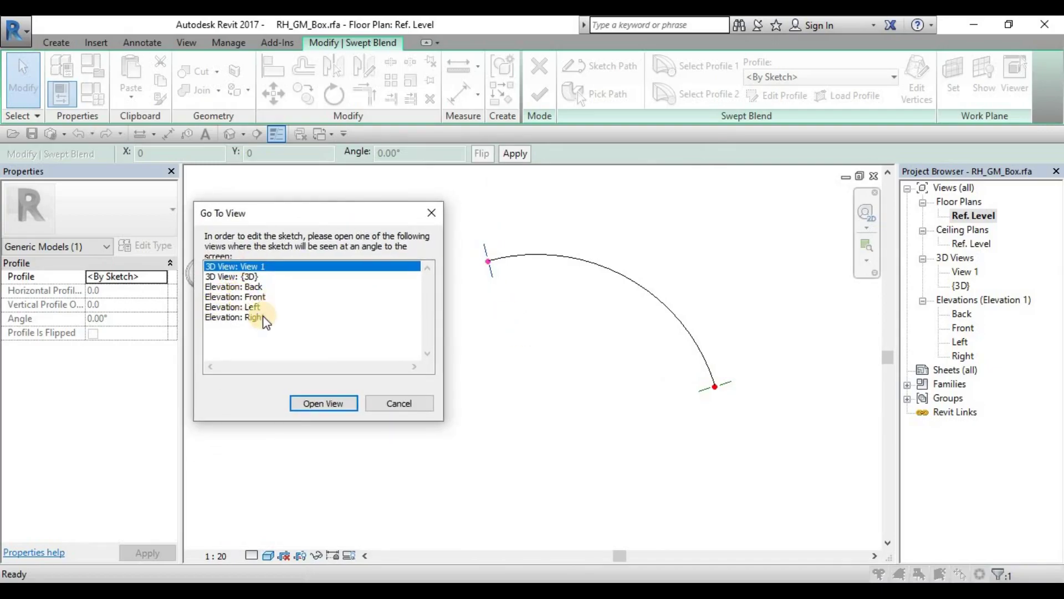
pyautogui.moveTo(220, 236); pyautogui.dragTo(260, 316)
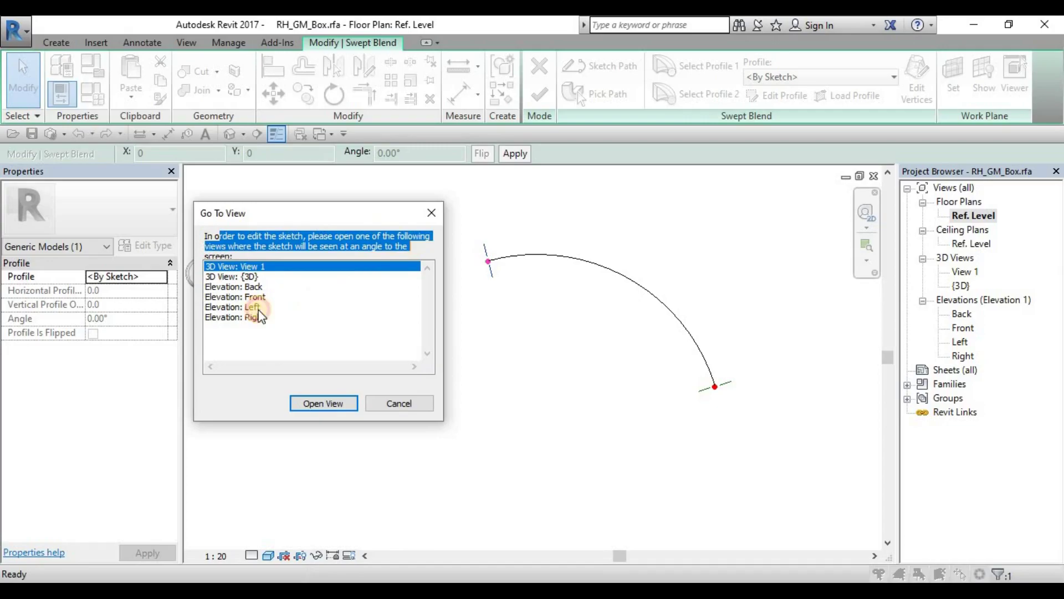
pyautogui.click(220, 269)
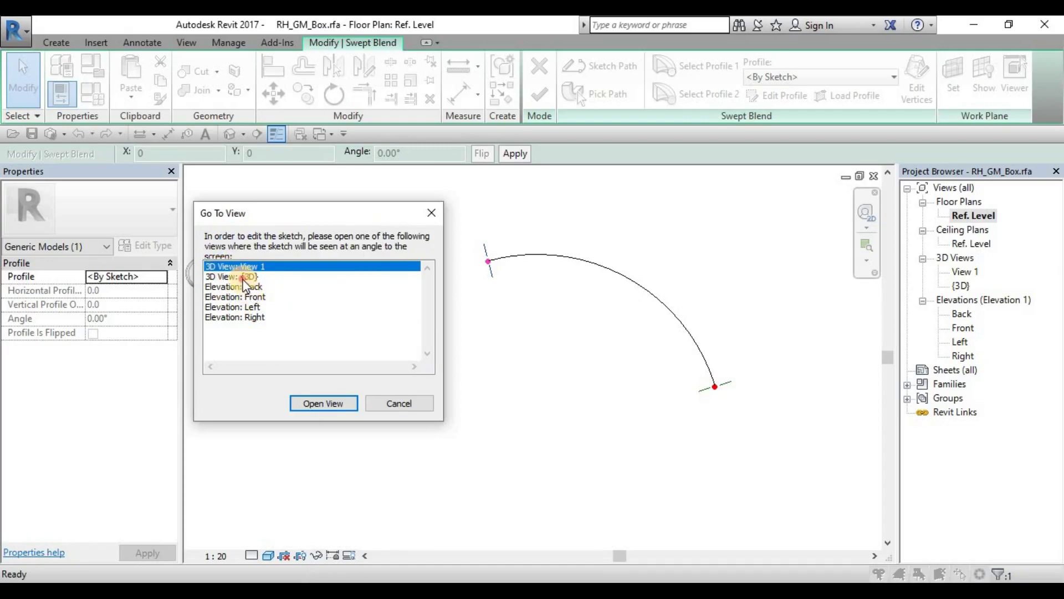
pyautogui.click(244, 277)
pyautogui.click(251, 300)
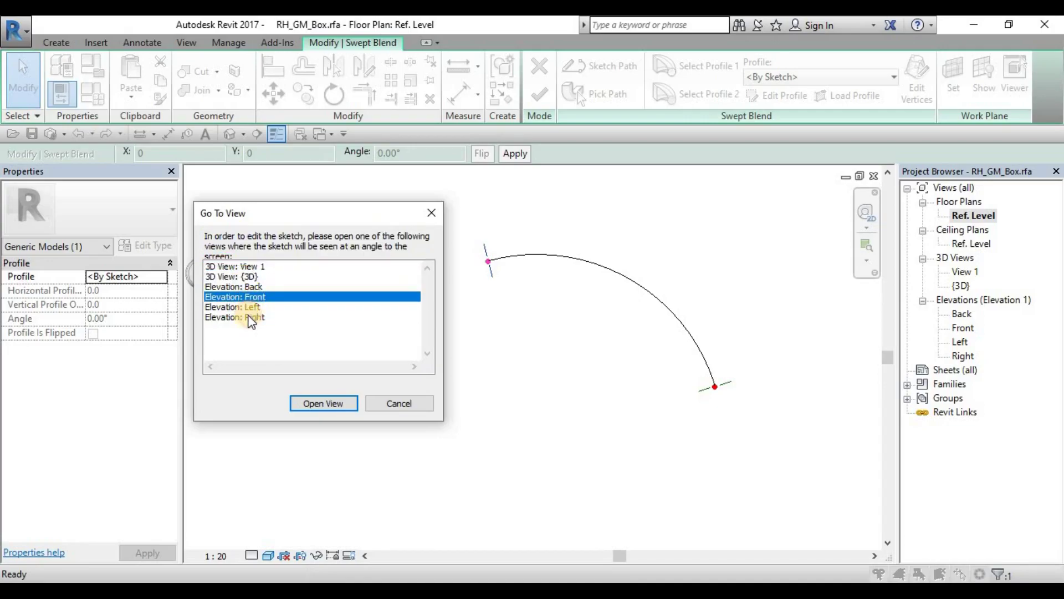
pyautogui.click(248, 307)
pyautogui.click(254, 316)
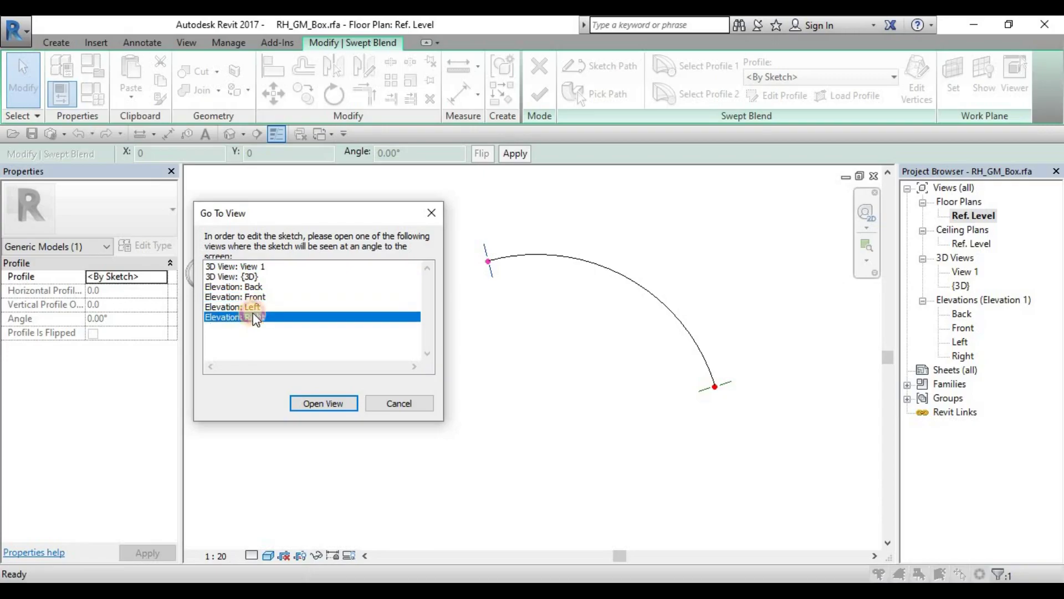
pyautogui.click(249, 277)
pyautogui.click(321, 403)
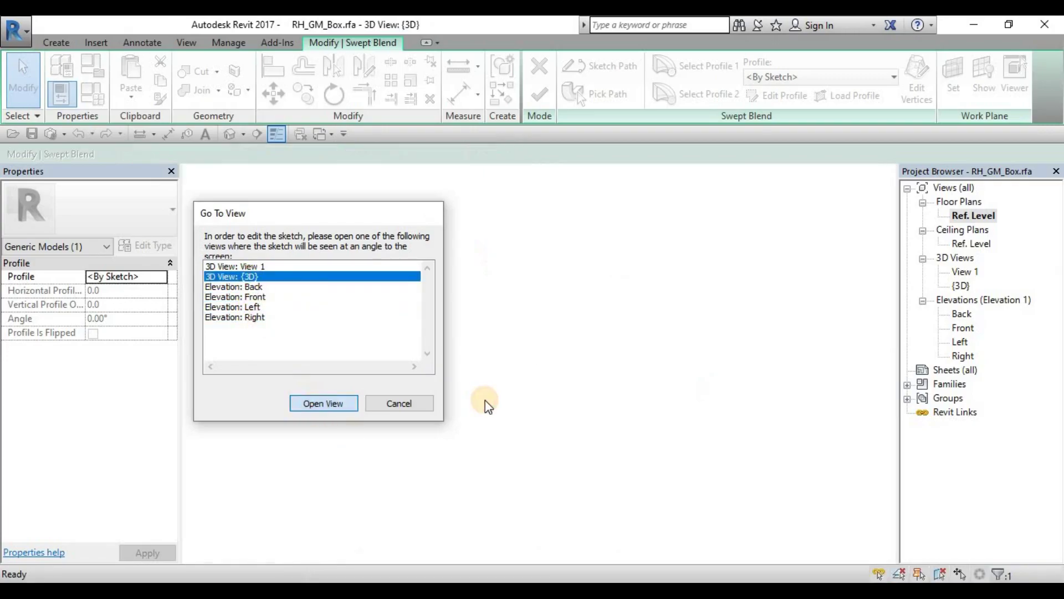
# Examine the arc path and the first profile's plane at the arc's start point in 3D
pyautogui.moveTo(598, 384)
pyautogui.keyDown('shift'); pyautogui.mouseDown(button='middle')
pyautogui.moveTo(627, 361)
pyautogui.moveTo(613, 373)
pyautogui.moveTo(521, 375)
pyautogui.moveTo(586, 342)
pyautogui.moveTo(475, 351)
pyautogui.mouseUp(button='middle'); pyautogui.keyUp('shift')
pyautogui.scroll(5, 547, 356)
pyautogui.moveTo(577, 366)
pyautogui.keyDown('shift'); pyautogui.mouseDown(button='middle')
pyautogui.moveTo(435, 356)
pyautogui.moveTo(518, 373)
pyautogui.moveTo(455, 387)
pyautogui.moveTo(536, 389)
pyautogui.moveTo(449, 389)
pyautogui.moveTo(517, 404)
pyautogui.moveTo(456, 405)
pyautogui.moveTo(501, 418)
pyautogui.mouseUp(button='middle'); pyautogui.keyUp('shift')
pyautogui.press('Escape')
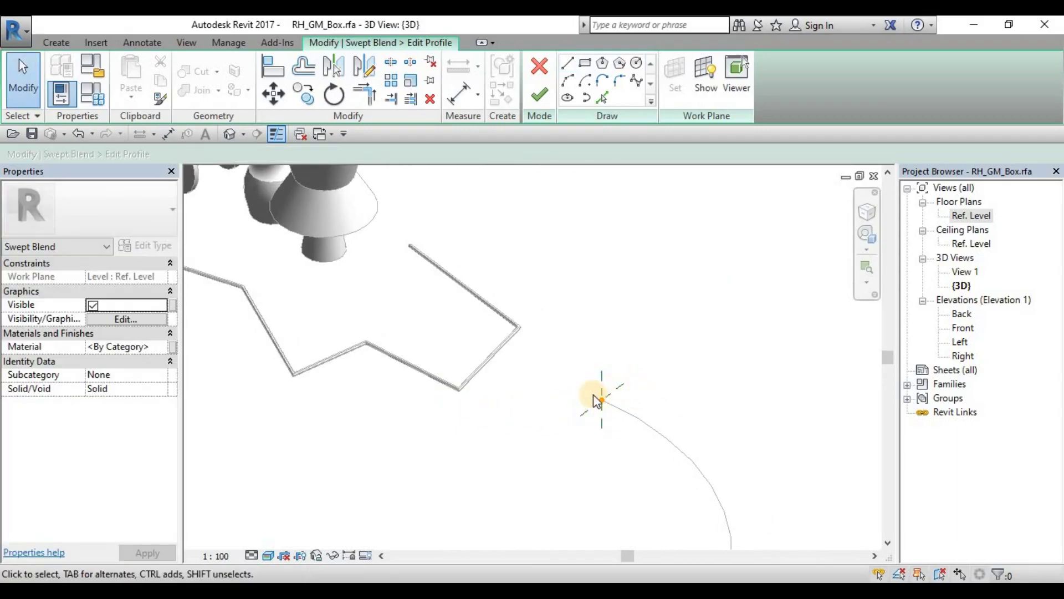
pyautogui.click(663, 444)
pyautogui.moveTo(626, 452)
pyautogui.keyDown('shift'); pyautogui.mouseDown(button='middle')
pyautogui.moveTo(587, 384)
pyautogui.moveTo(613, 332)
pyautogui.moveTo(537, 340)
pyautogui.moveTo(553, 302)
pyautogui.mouseUp(button='middle'); pyautogui.keyUp('shift')
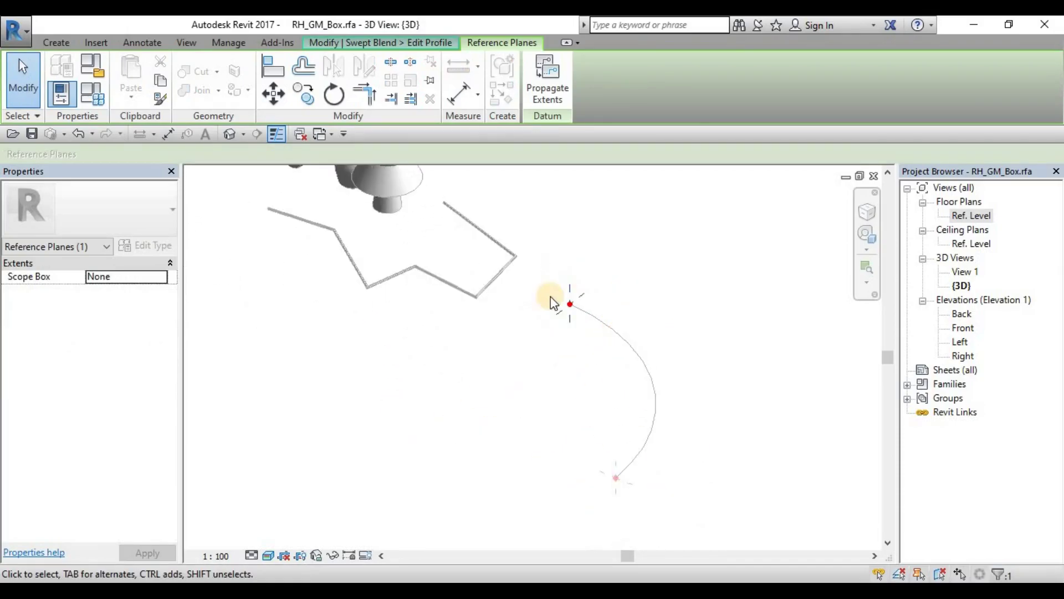
pyautogui.moveTo(670, 360)
pyautogui.keyDown('shift'); pyautogui.mouseDown(button='middle')
pyautogui.moveTo(789, 380)
pyautogui.moveTo(663, 375)
pyautogui.moveTo(607, 351)
pyautogui.mouseUp(button='middle'); pyautogui.keyUp('shift')
pyautogui.press('Escape')
pyautogui.moveTo(571, 302)
pyautogui.keyDown('shift'); pyautogui.mouseDown(button='middle')
pyautogui.moveTo(646, 406)
pyautogui.moveTo(428, 297)
pyautogui.moveTo(551, 243)
pyautogui.moveTo(754, 335)
pyautogui.moveTo(724, 388)
pyautogui.moveTo(590, 401)
pyautogui.moveTo(612, 350)
pyautogui.moveTo(623, 351)
pyautogui.moveTo(466, 338)
pyautogui.moveTo(502, 346)
pyautogui.mouseUp(button='middle'); pyautogui.keyUp('shift')
pyautogui.keyDown('shift'); pyautogui.moveTo(500, 387); pyautogui.dragTo(523, 383, button='middle'); pyautogui.keyUp('shift')
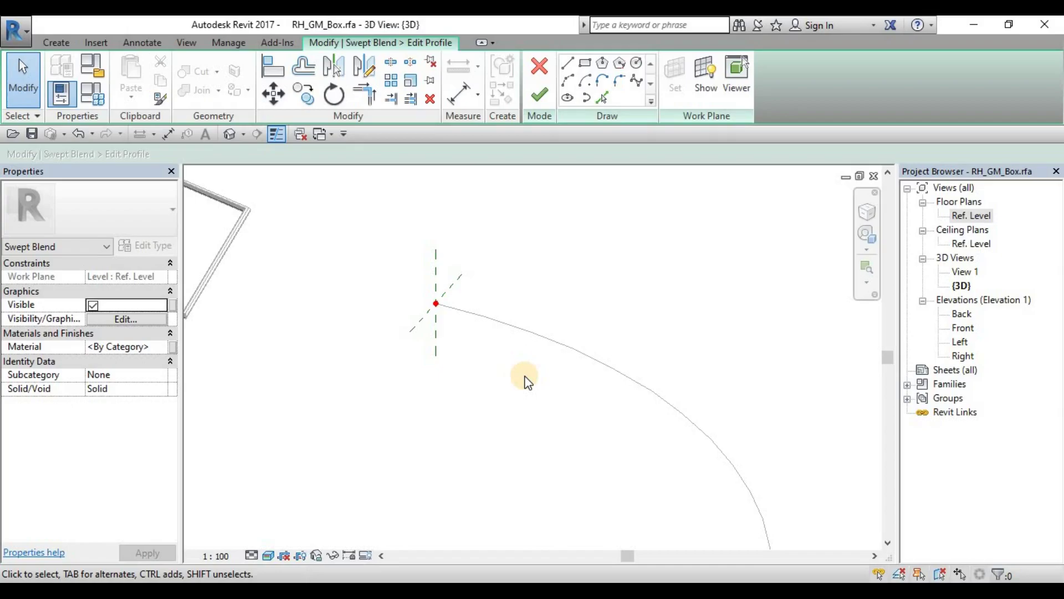
pyautogui.moveTo(533, 356)
pyautogui.keyDown('shift'); pyautogui.mouseDown(button='middle')
pyautogui.moveTo(568, 360)
pyautogui.moveTo(477, 342)
pyautogui.moveTo(551, 340)
pyautogui.moveTo(547, 316)
pyautogui.moveTo(446, 336)
pyautogui.moveTo(421, 354)
pyautogui.moveTo(447, 387)
pyautogui.moveTo(513, 387)
pyautogui.moveTo(532, 355)
pyautogui.moveTo(480, 309)
pyautogui.moveTo(516, 329)
pyautogui.mouseUp(button='middle'); pyautogui.keyUp('shift')
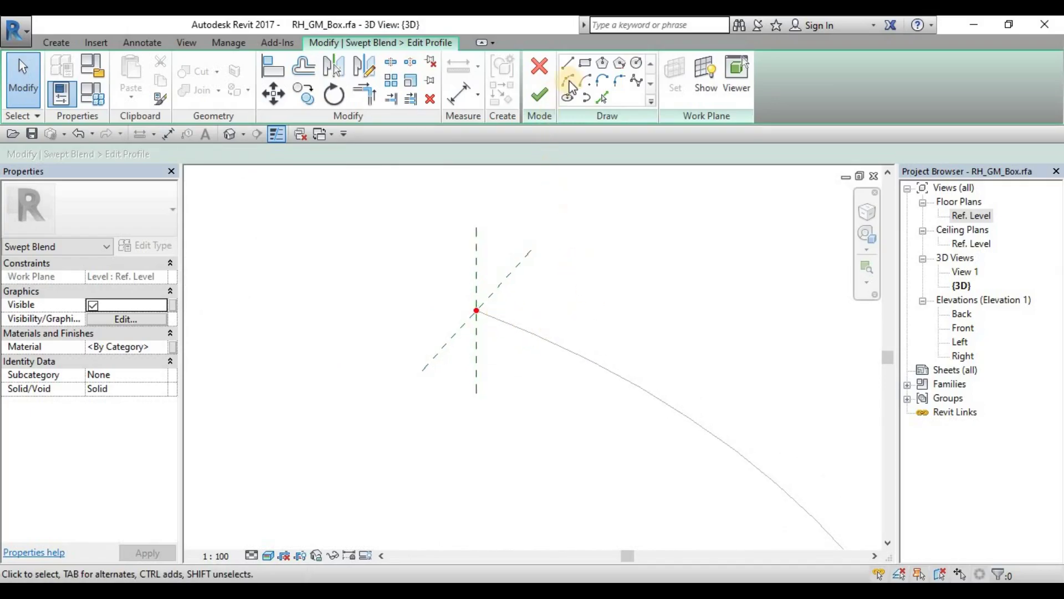
pyautogui.keyDown('shift'); pyautogui.moveTo(579, 271); pyautogui.dragTo(480, 304, button='middle'); pyautogui.keyUp('shift')
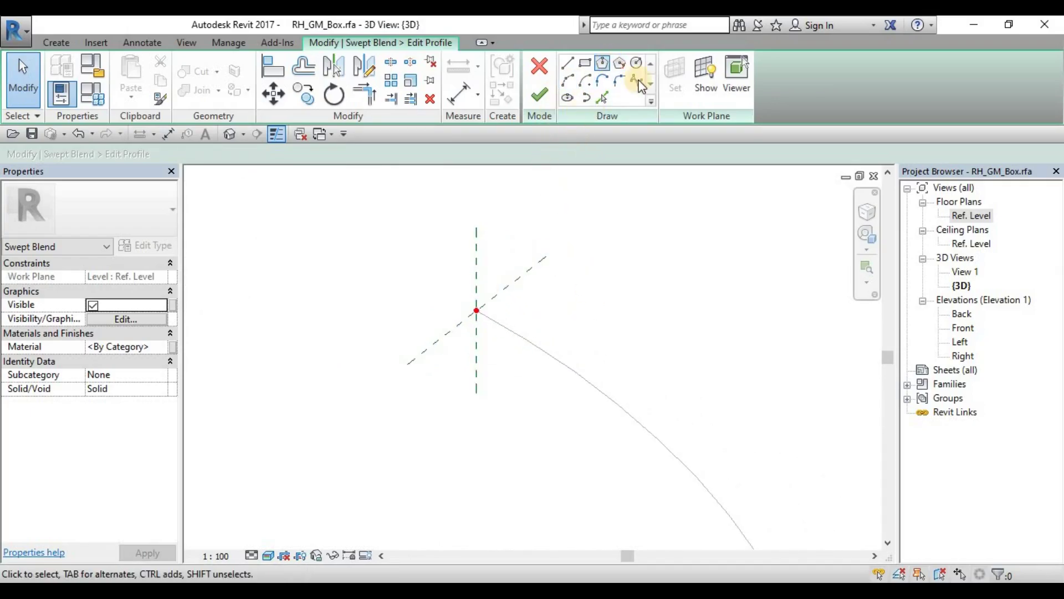
# Sketch a 5-sided inscribed polygon centred on the arc's start point as the first profile and finish it
pyautogui.click(604, 66)
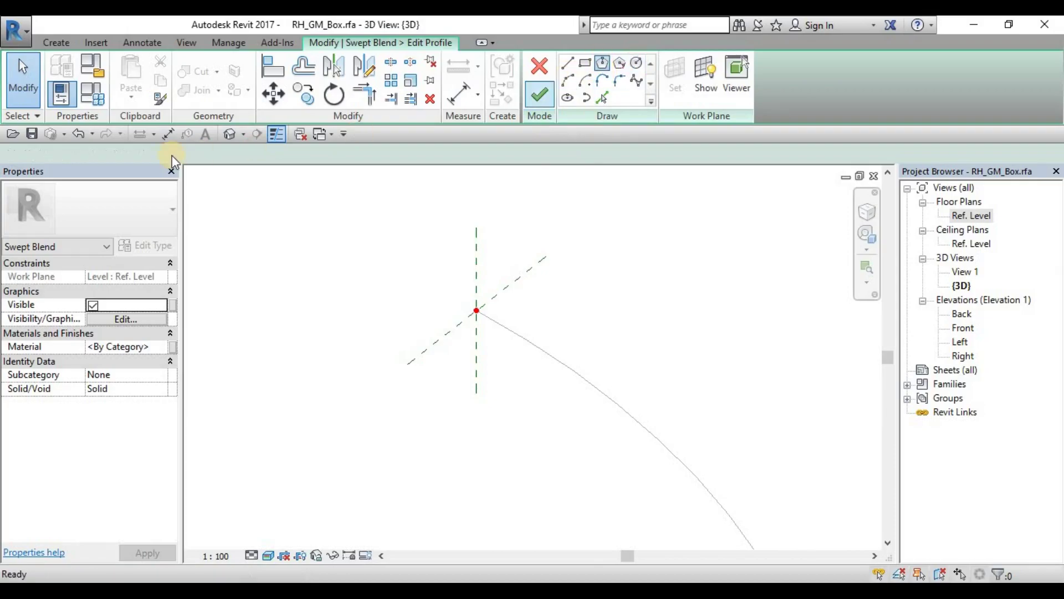
pyautogui.scroll(2, 427, 316)
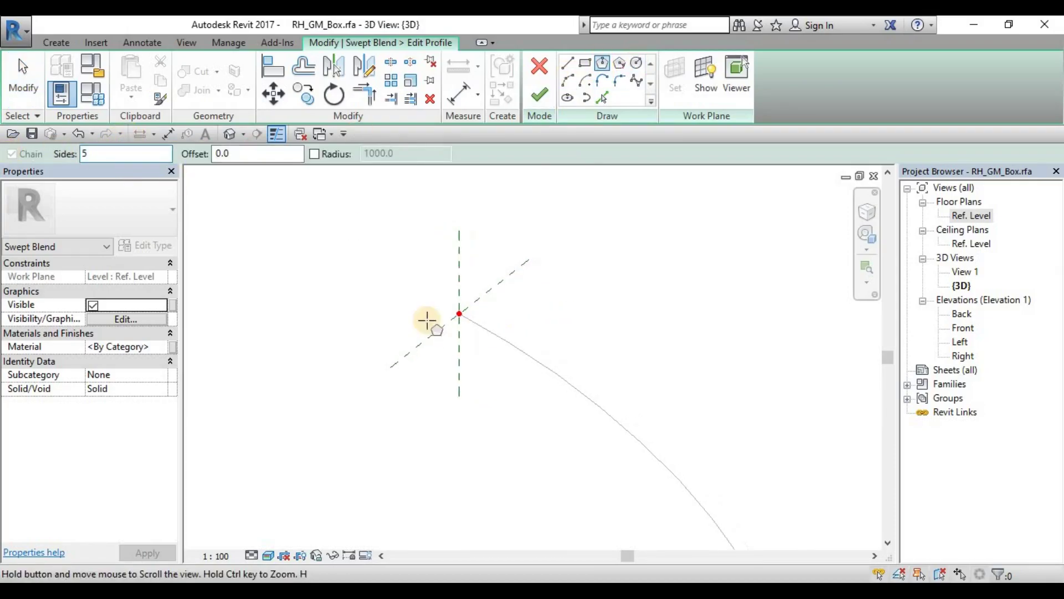
pyautogui.click(466, 316)
pyautogui.scroll(2, 446, 314)
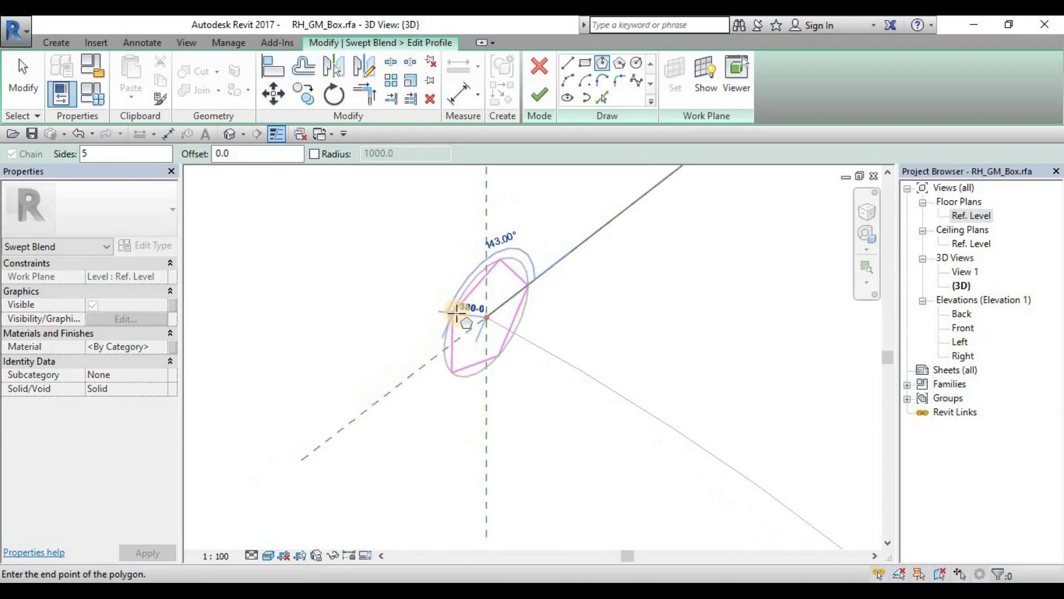
pyautogui.click(521, 324)
pyautogui.press('Escape')
pyautogui.press('Escape')
pyautogui.scroll(-3, 553, 375)
pyautogui.keyDown('shift'); pyautogui.moveTo(553, 375); pyautogui.dragTo(407, 355, button='middle'); pyautogui.keyUp('shift')
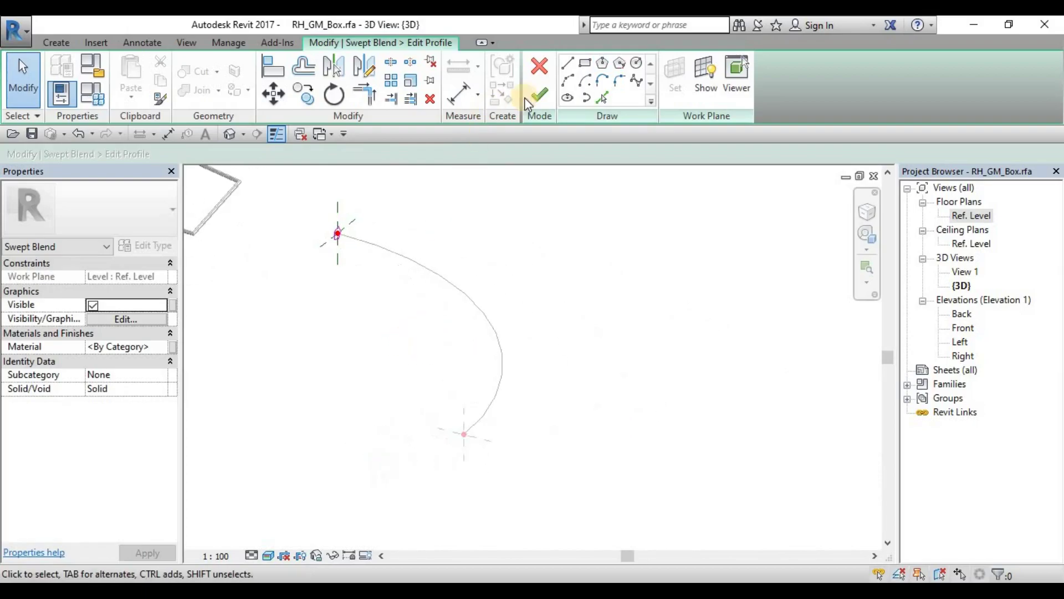
pyautogui.click(541, 98)
# Sketch a 6-sided circumscribed polygon with a radius of about 220 at the arc's other end as the second profile and finish it
pyautogui.click(714, 104)
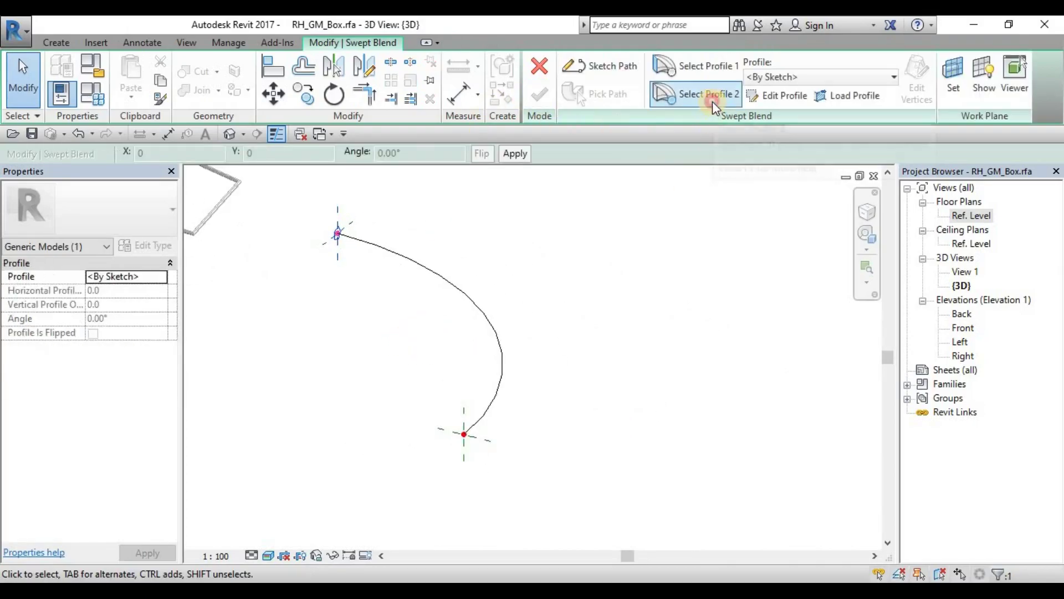
pyautogui.moveTo(499, 468)
pyautogui.keyDown('shift'); pyautogui.mouseDown(button='middle')
pyautogui.moveTo(483, 423)
pyautogui.moveTo(494, 415)
pyautogui.mouseUp(button='middle'); pyautogui.keyUp('shift')
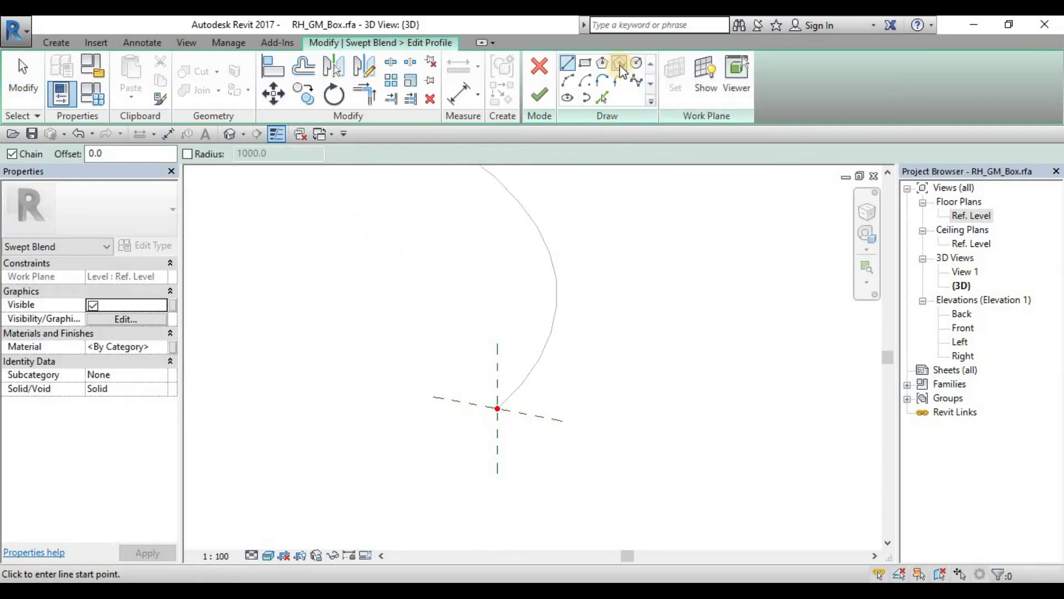
pyautogui.click(620, 64)
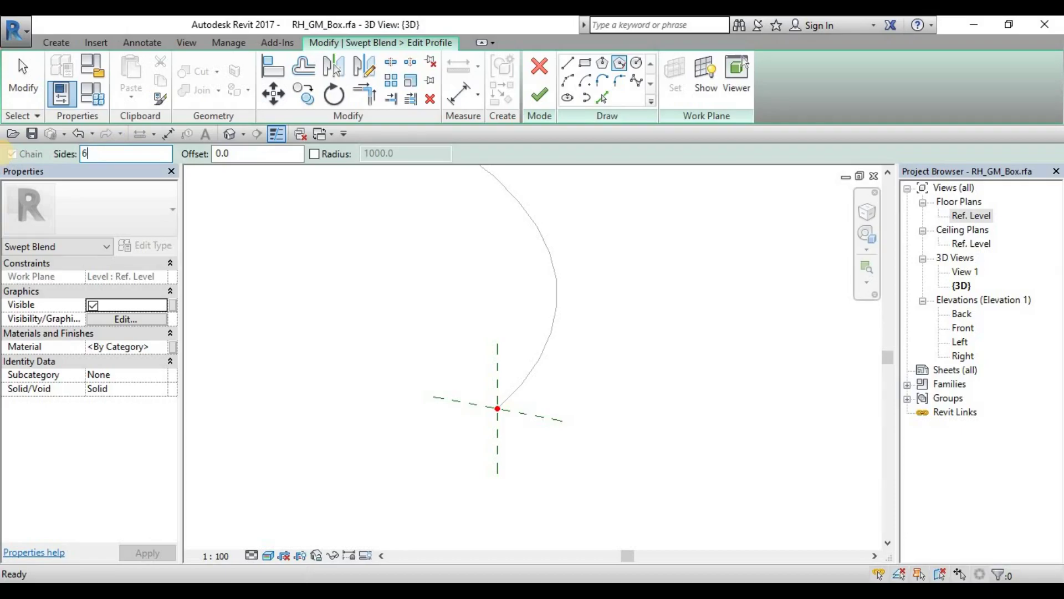
pyautogui.click(497, 409)
pyautogui.scroll(3, 496, 411)
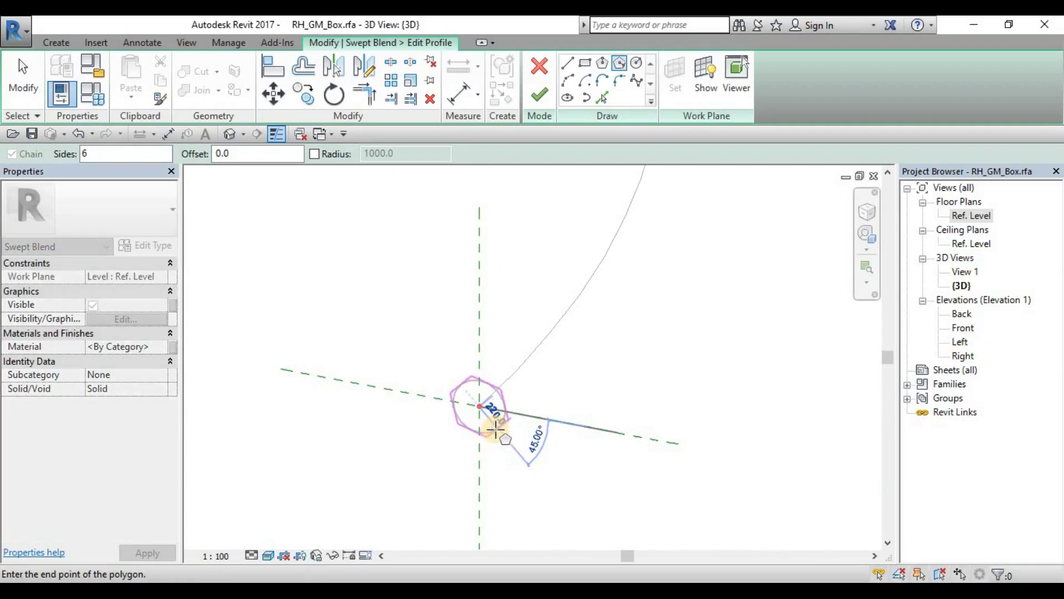
pyautogui.click(495, 429)
pyautogui.scroll(-3, 504, 423)
pyautogui.press('Escape')
pyautogui.press('Escape')
pyautogui.moveTo(506, 435)
pyautogui.keyDown('shift'); pyautogui.mouseDown(button='middle')
pyautogui.moveTo(534, 444)
pyautogui.moveTo(610, 413)
pyautogui.moveTo(549, 428)
pyautogui.moveTo(562, 290)
pyautogui.mouseUp(button='middle'); pyautogui.keyUp('shift')
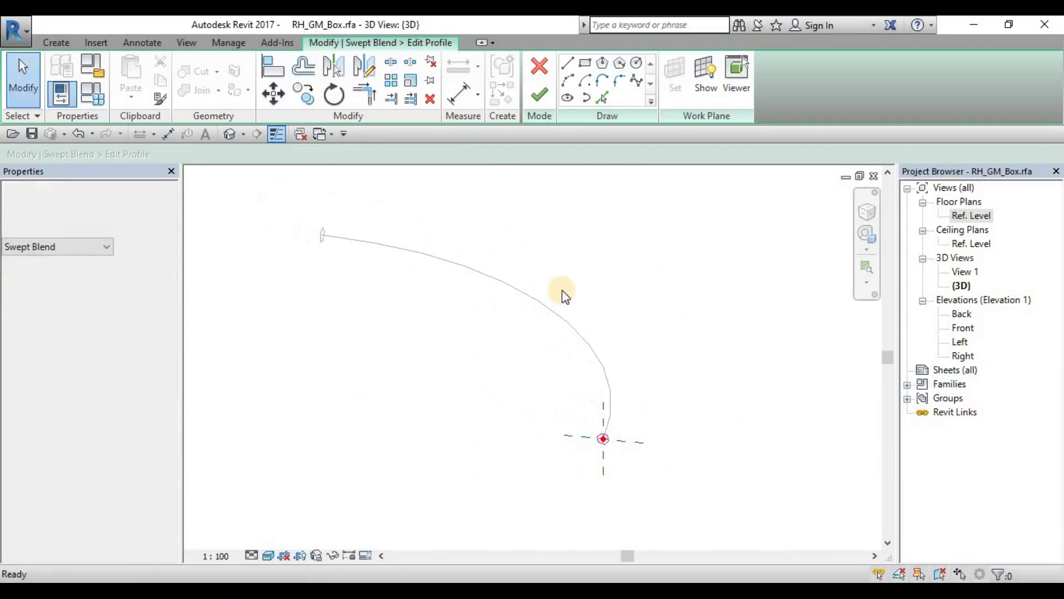
pyautogui.click(540, 95)
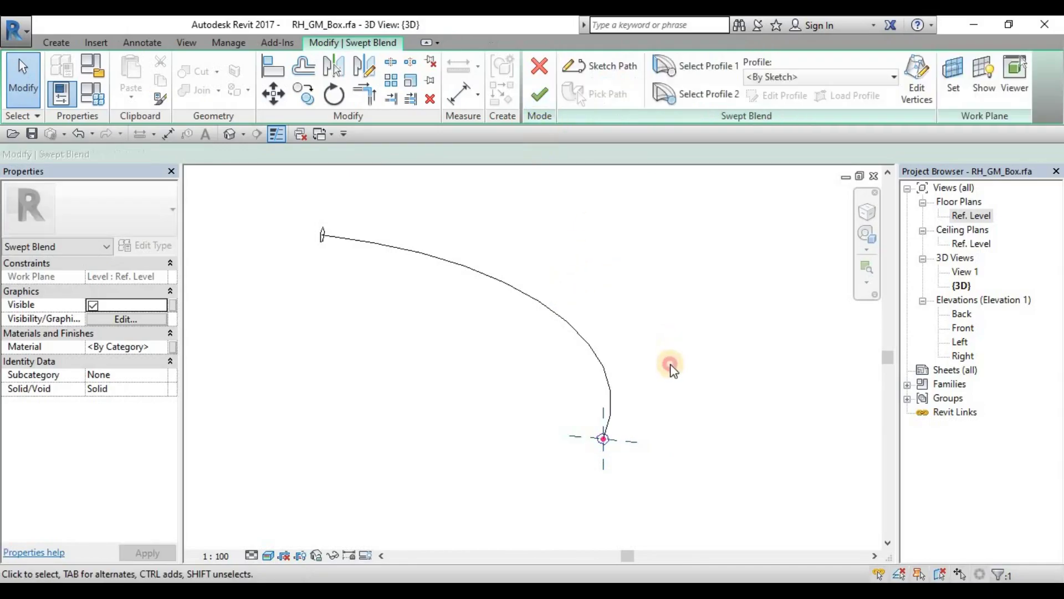
# Complete the swept blend between the two polygon profiles and inspect the resulting form in 3D
pyautogui.click(671, 364)
pyautogui.keyDown('shift'); pyautogui.moveTo(637, 384); pyautogui.dragTo(417, 257, button='middle'); pyautogui.keyUp('shift')
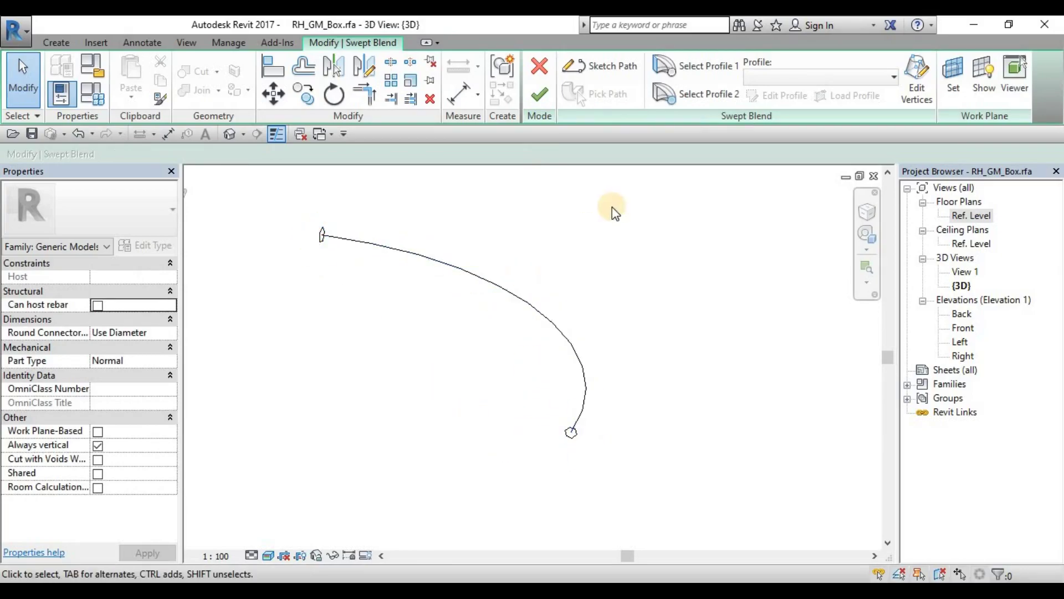
pyautogui.click(538, 100)
pyautogui.keyDown('shift'); pyautogui.moveTo(637, 387); pyautogui.dragTo(843, 396, button='middle'); pyautogui.keyUp('shift')
pyautogui.click(566, 390)
pyautogui.keyDown('shift'); pyautogui.moveTo(567, 390); pyautogui.dragTo(478, 373, button='middle'); pyautogui.keyUp('shift')
pyautogui.keyDown('shift'); pyautogui.moveTo(525, 416); pyautogui.dragTo(169, 157, button='middle'); pyautogui.keyUp('shift')
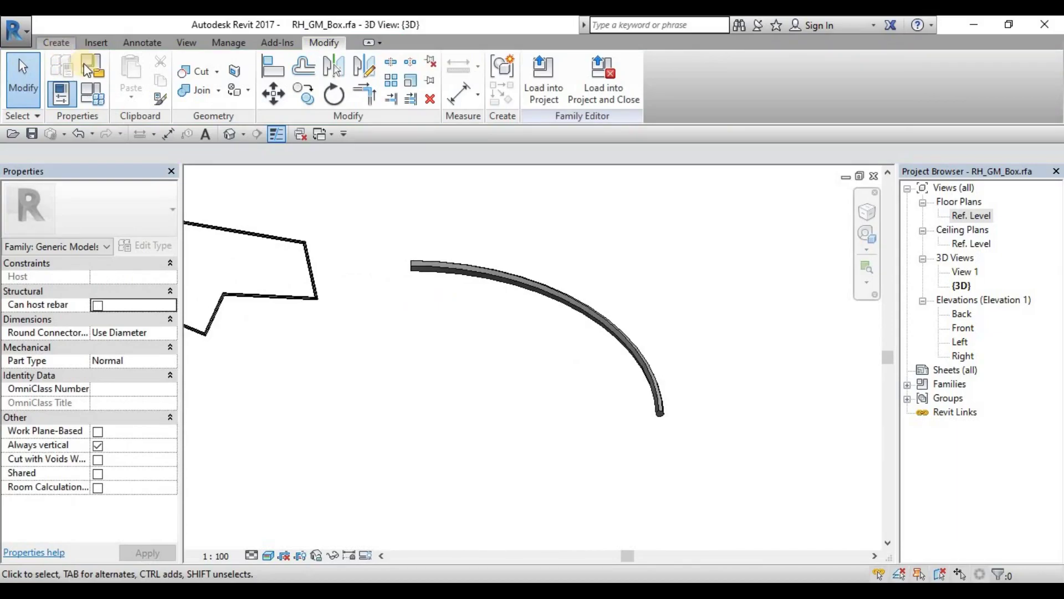
pyautogui.keyDown('shift'); pyautogui.moveTo(433, 277); pyautogui.dragTo(767, 287, button='middle'); pyautogui.keyUp('shift')
# Return to the Ref. Level floor plan and start another swept blend with a sketched path
pyautogui.doubleClick(974, 218)
pyautogui.moveTo(634, 262); pyautogui.dragTo(444, 282, button='middle')
pyautogui.scroll(2, 563, 299)
pyautogui.scroll(1, 563, 298)
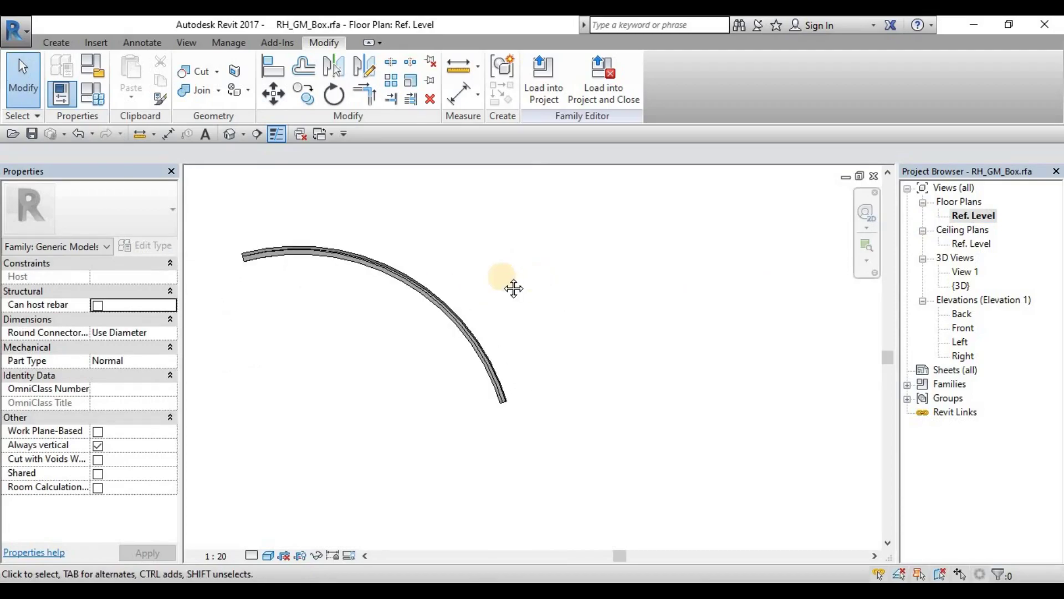
pyautogui.moveTo(513, 288); pyautogui.dragTo(488, 288, button='middle')
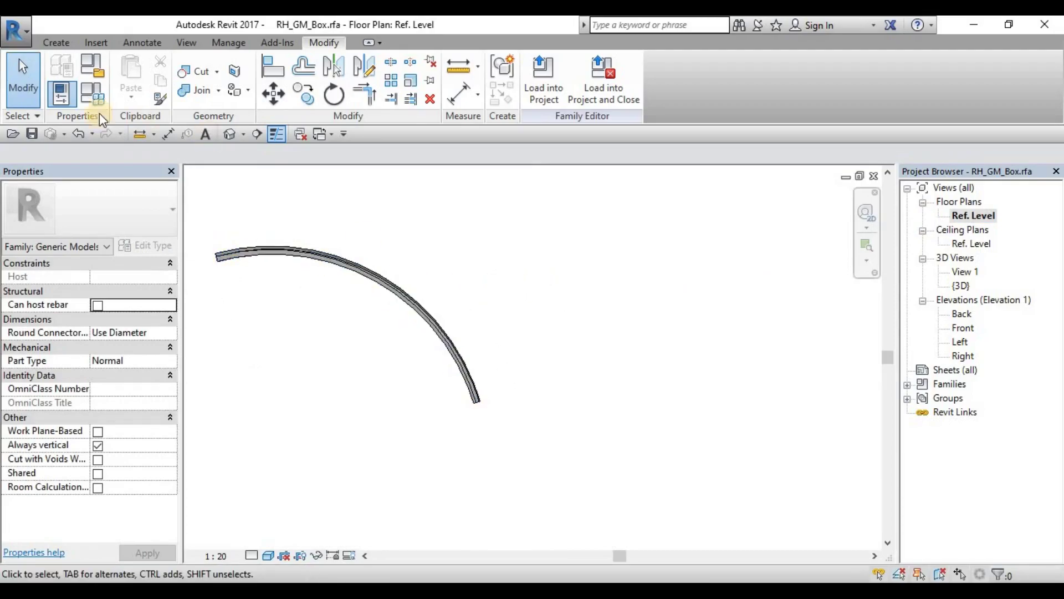
pyautogui.click(57, 43)
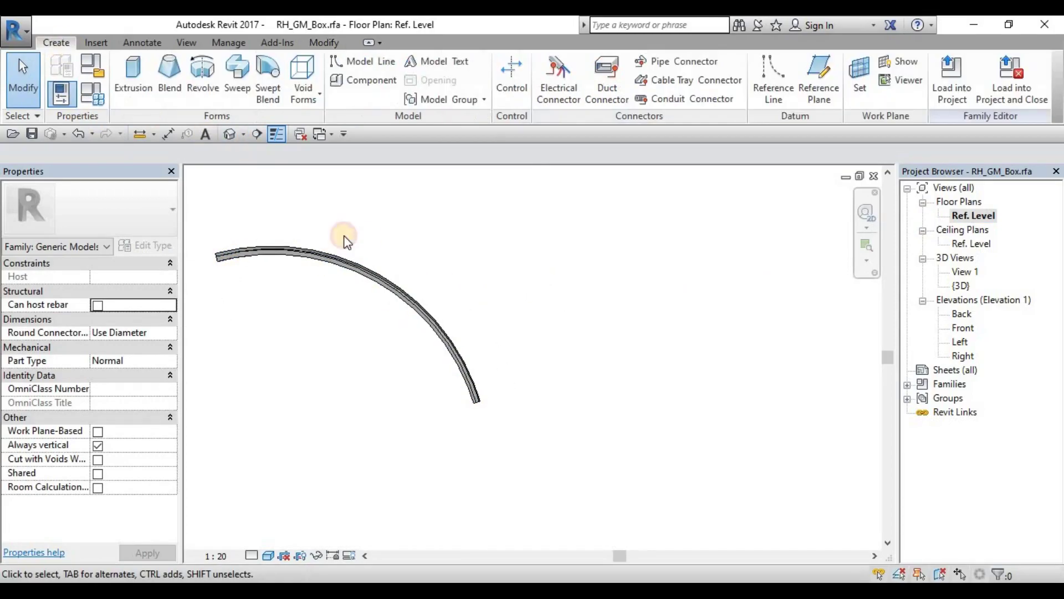
pyautogui.click(261, 86)
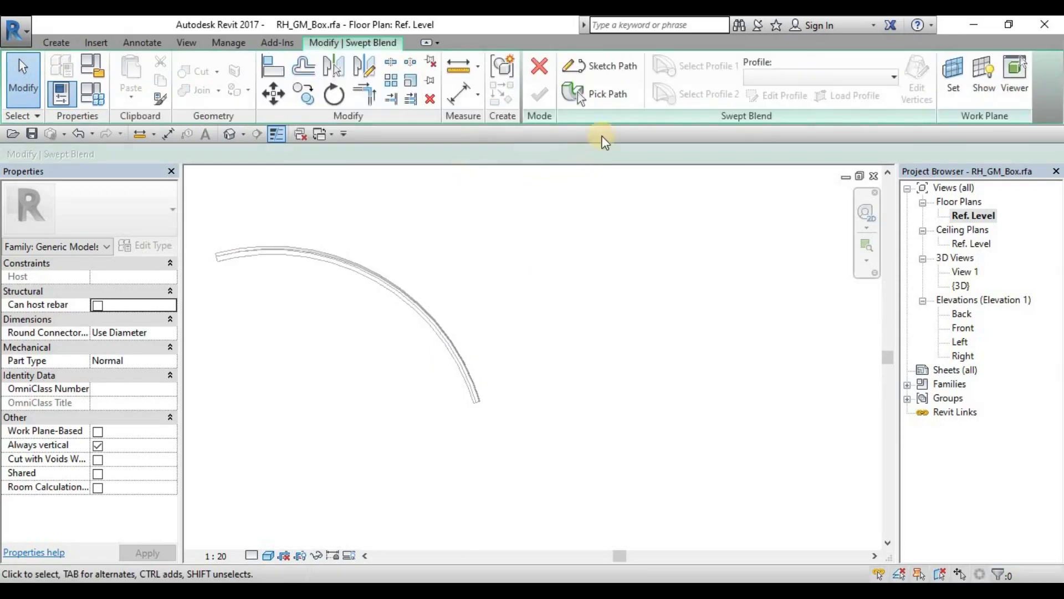
pyautogui.click(588, 66)
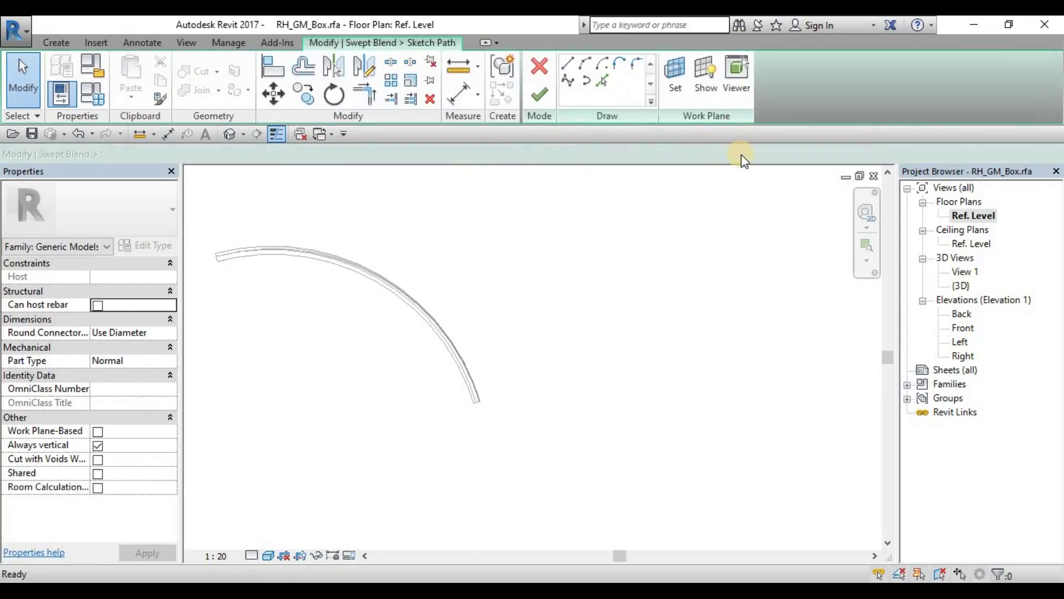
# Sketch a winding spline path with eight control points beside the existing arc-shaped swept blend
pyautogui.click(566, 79)
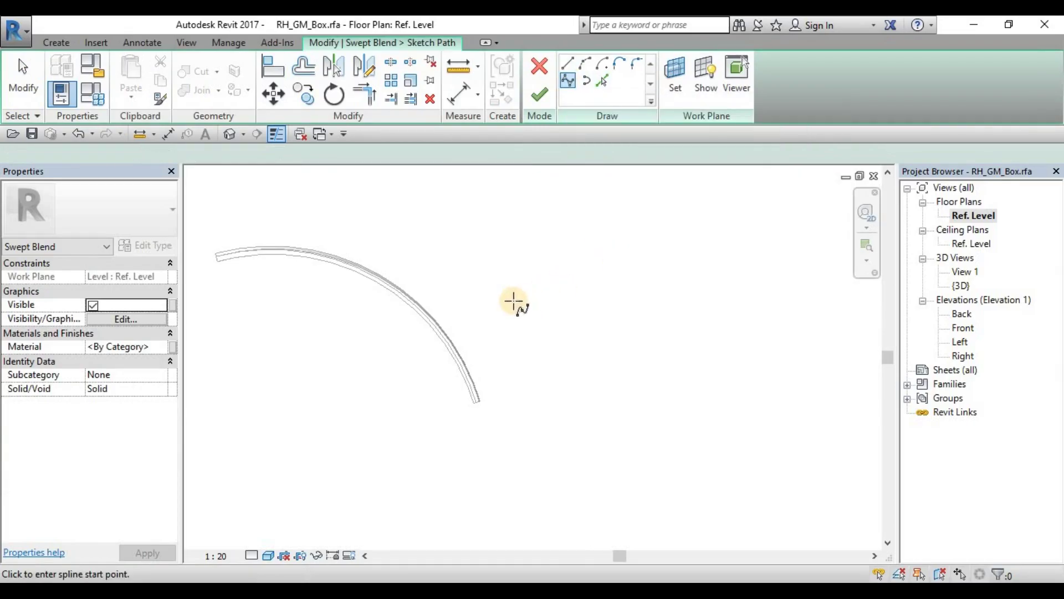
pyautogui.moveTo(511, 301); pyautogui.dragTo(457, 302, button='middle')
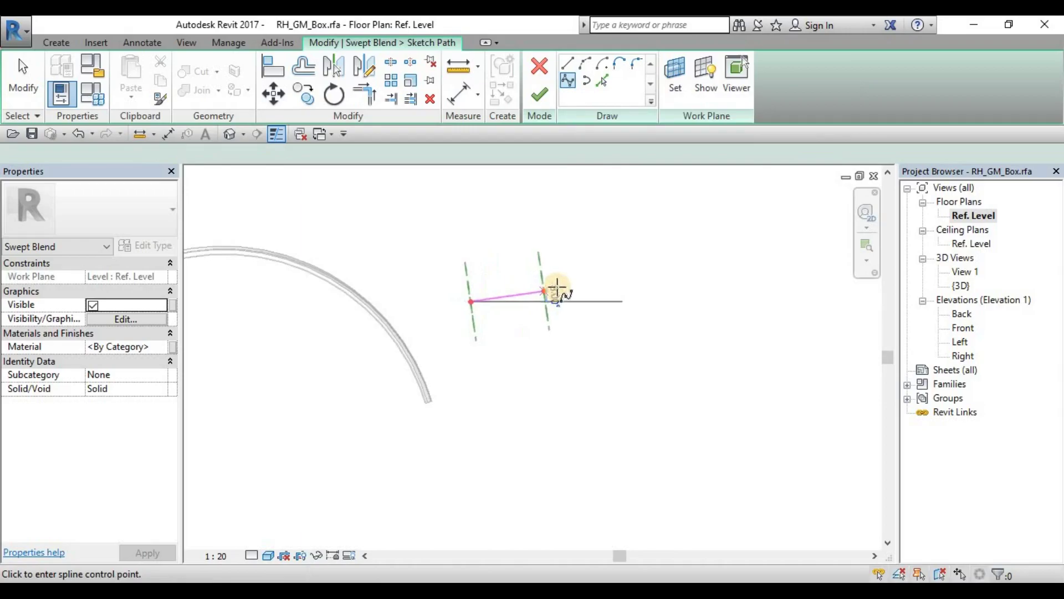
pyautogui.click(577, 272)
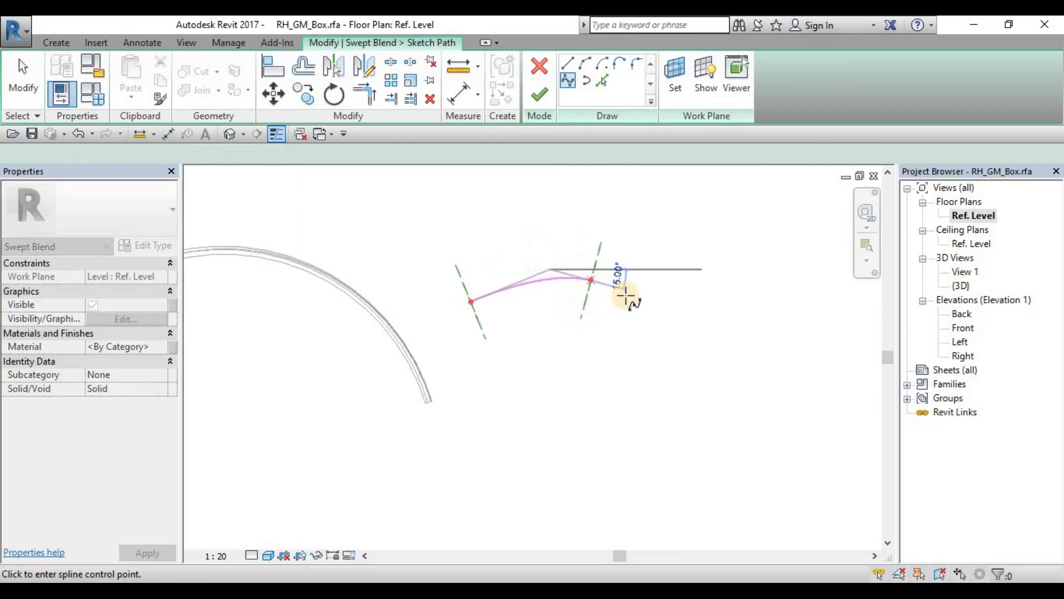
pyautogui.click(715, 262)
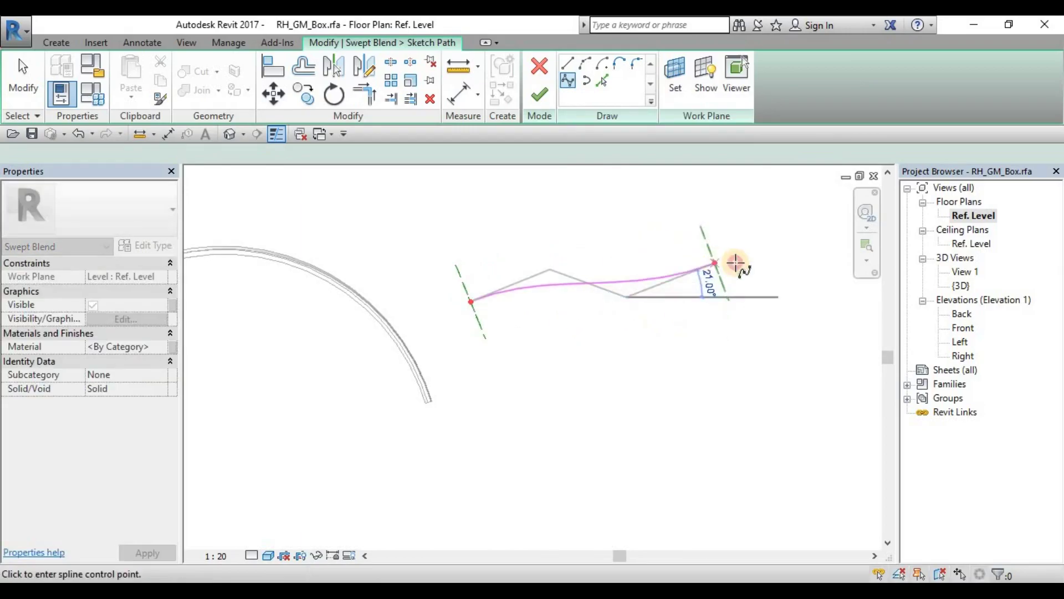
pyautogui.click(809, 356)
pyautogui.moveTo(711, 340); pyautogui.dragTo(636, 280, button='middle')
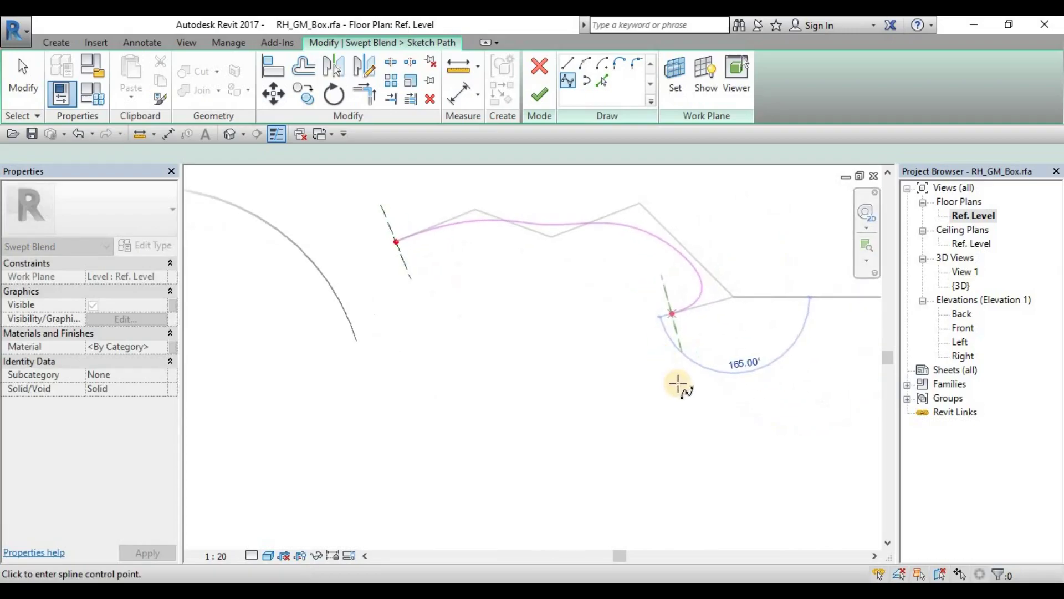
pyautogui.moveTo(631, 402); pyautogui.dragTo(456, 391, button='middle')
pyautogui.click(470, 346)
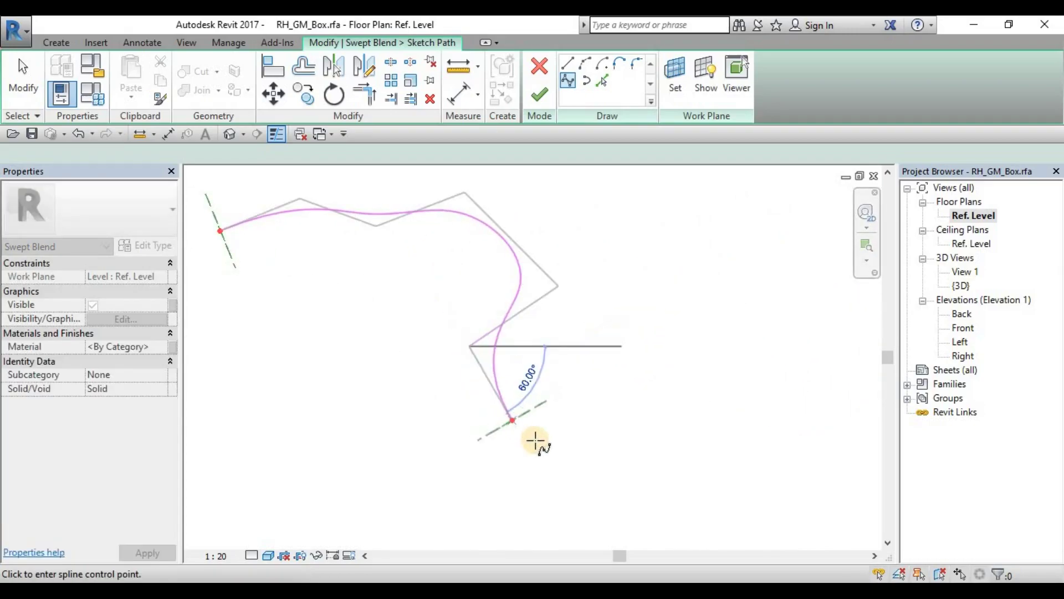
pyautogui.click(556, 458)
pyautogui.click(723, 388)
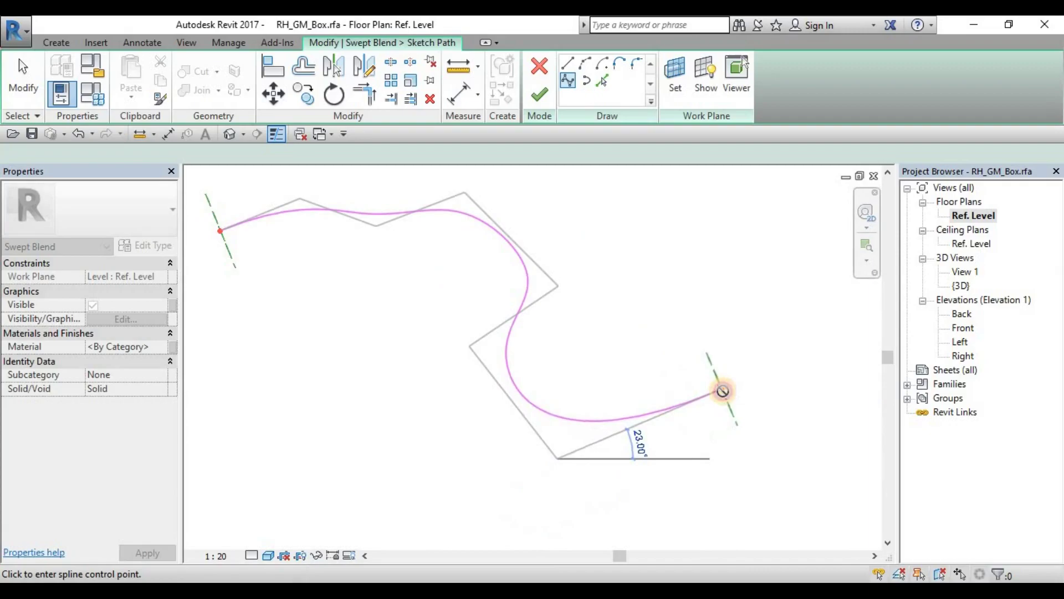
pyautogui.press('Escape')
pyautogui.press('Escape')
# Reshape the spline path by moving its second to sixth control points for more pronounced curves
pyautogui.click(680, 406)
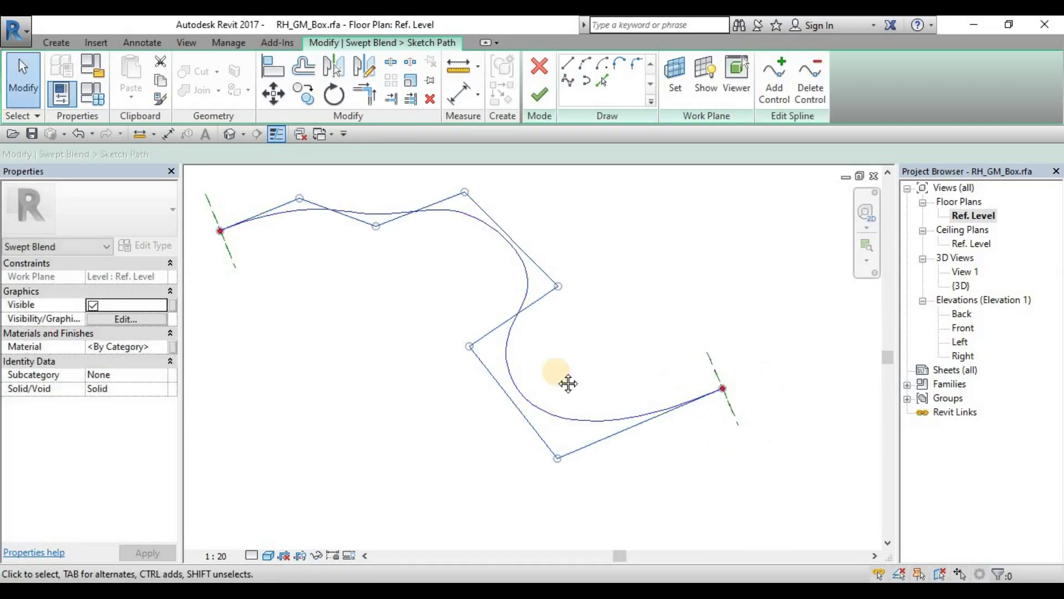
pyautogui.moveTo(567, 380); pyautogui.dragTo(667, 406, button='middle')
pyautogui.scroll(-1, 668, 407)
pyautogui.moveTo(501, 273); pyautogui.dragTo(499, 295)
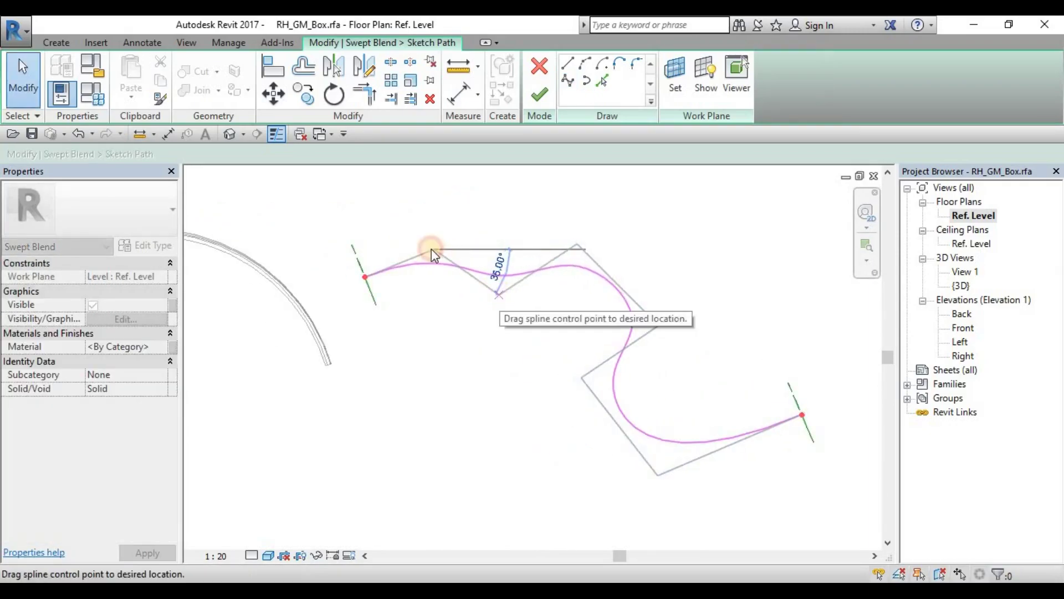
pyautogui.moveTo(434, 251); pyautogui.dragTo(431, 225)
pyautogui.moveTo(428, 213); pyautogui.dragTo(428, 213)
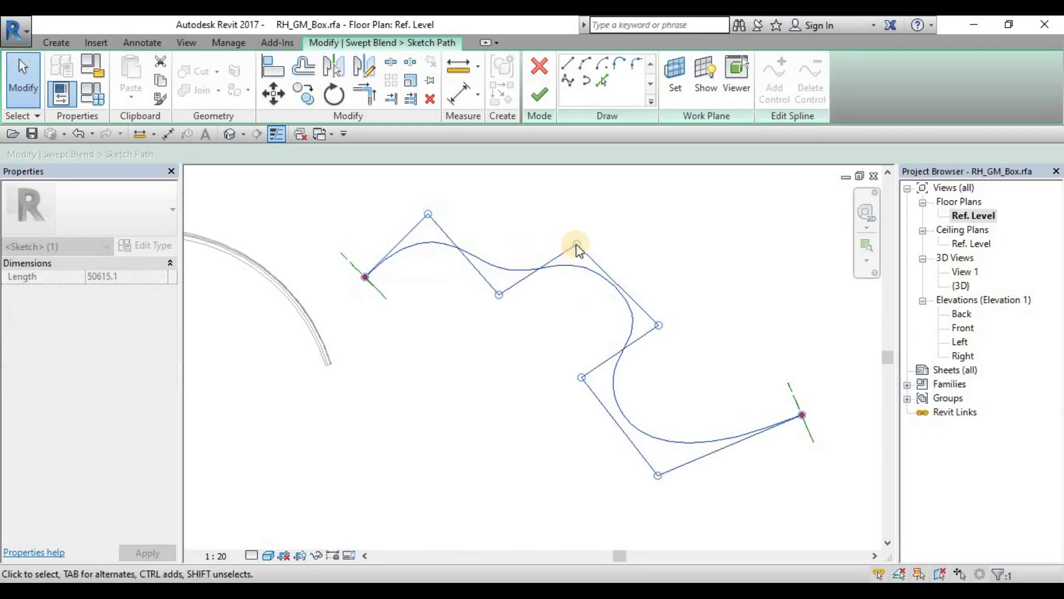
pyautogui.moveTo(576, 243); pyautogui.dragTo(604, 227)
pyautogui.moveTo(660, 326); pyautogui.dragTo(672, 337)
pyautogui.moveTo(582, 378); pyautogui.dragTo(607, 386)
pyautogui.click(550, 416)
pyautogui.scroll(-2, 553, 419)
pyautogui.moveTo(614, 447)
pyautogui.mouseDown(button='middle')
pyautogui.moveTo(561, 394)
pyautogui.moveTo(480, 271)
pyautogui.moveTo(530, 294)
pyautogui.mouseUp(button='middle')
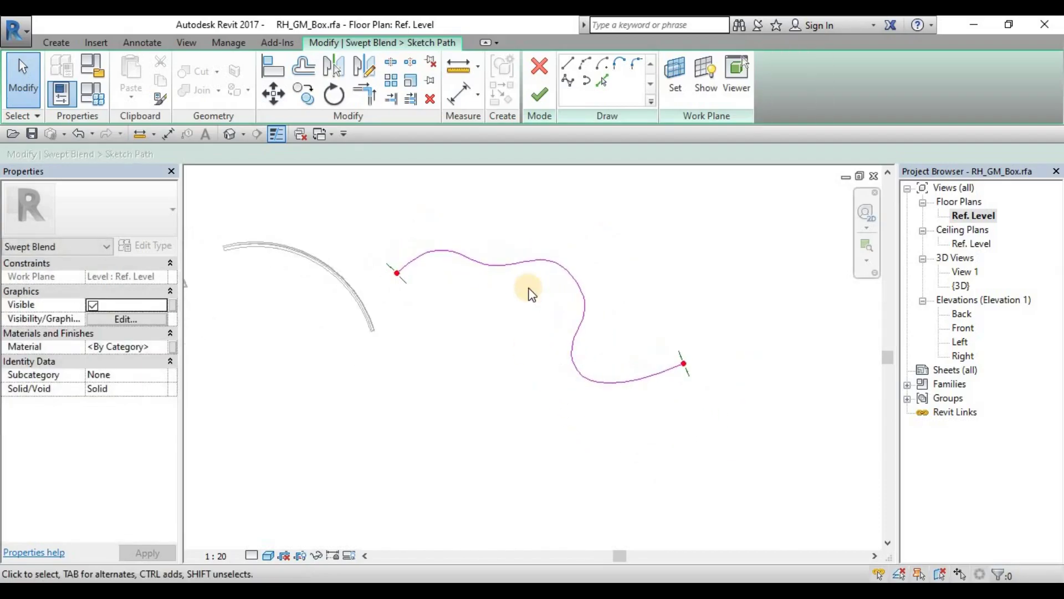
# Show the model in the default 3D view and finish the spline path sketch
pyautogui.click(230, 134)
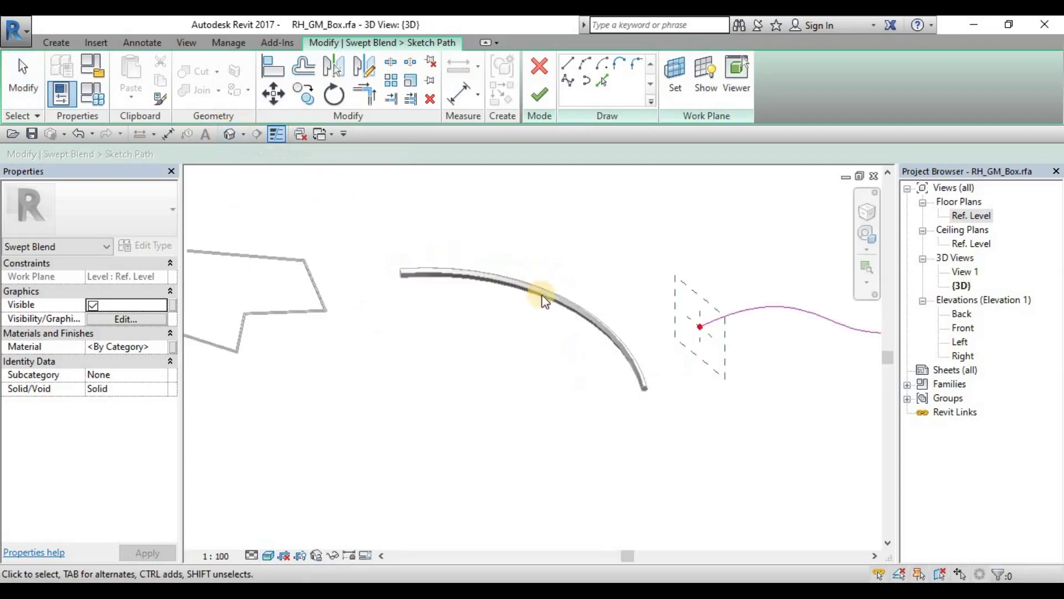
pyautogui.keyDown('shift'); pyautogui.moveTo(707, 385); pyautogui.dragTo(669, 368, button='middle'); pyautogui.keyUp('shift')
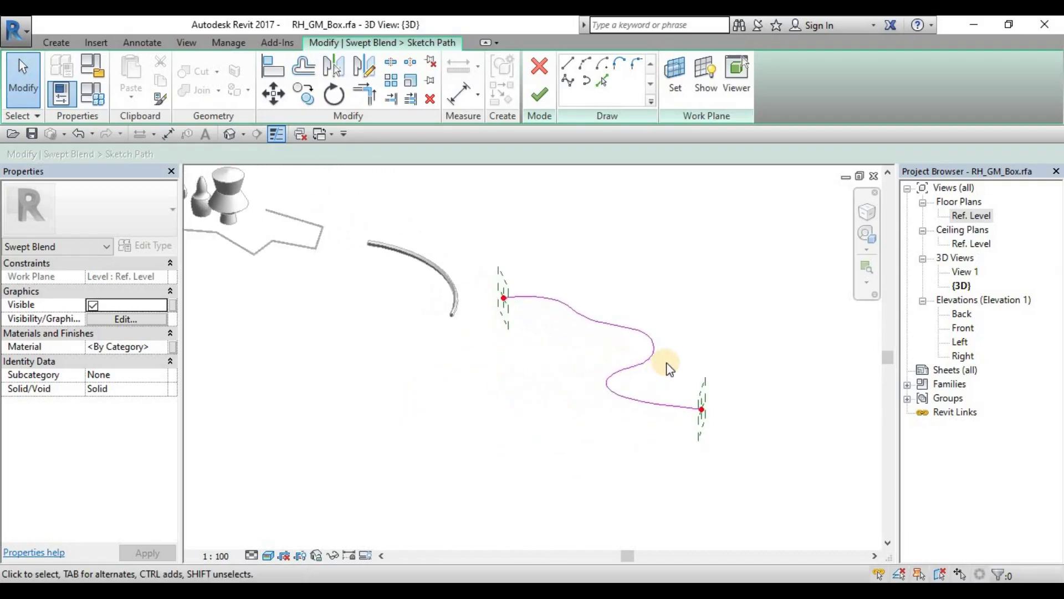
pyautogui.scroll(3, 659, 278)
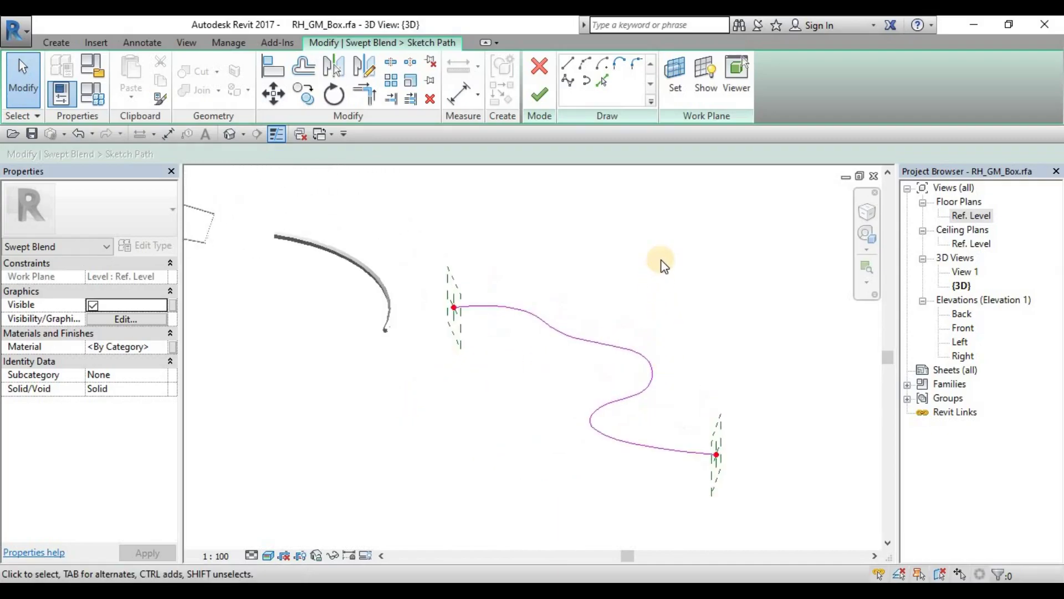
pyautogui.click(536, 89)
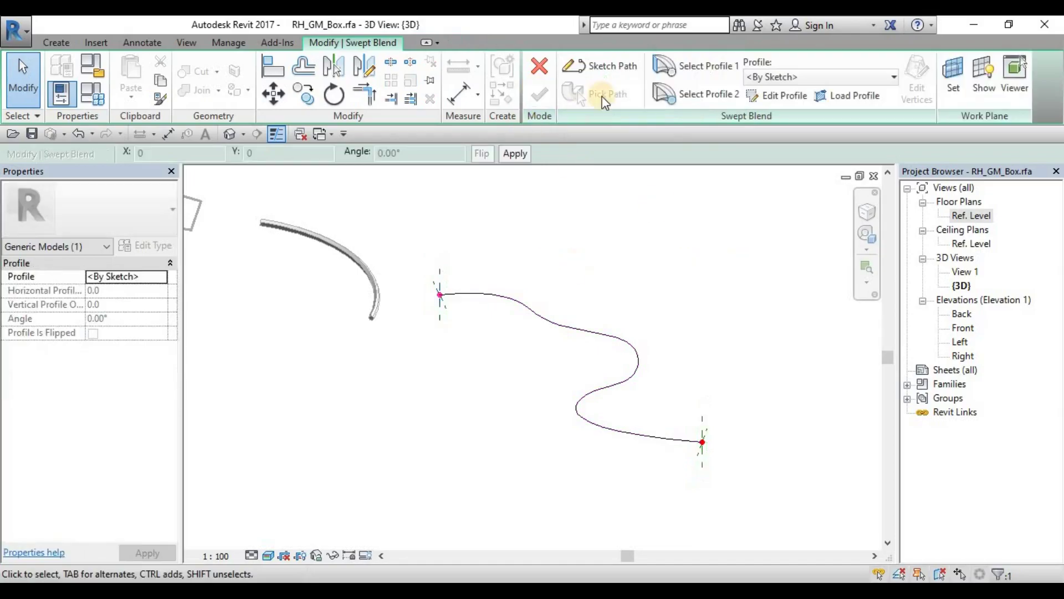
# Edit profile 1 and sketch a small rectangle at the spline path's start point
pyautogui.click(708, 65)
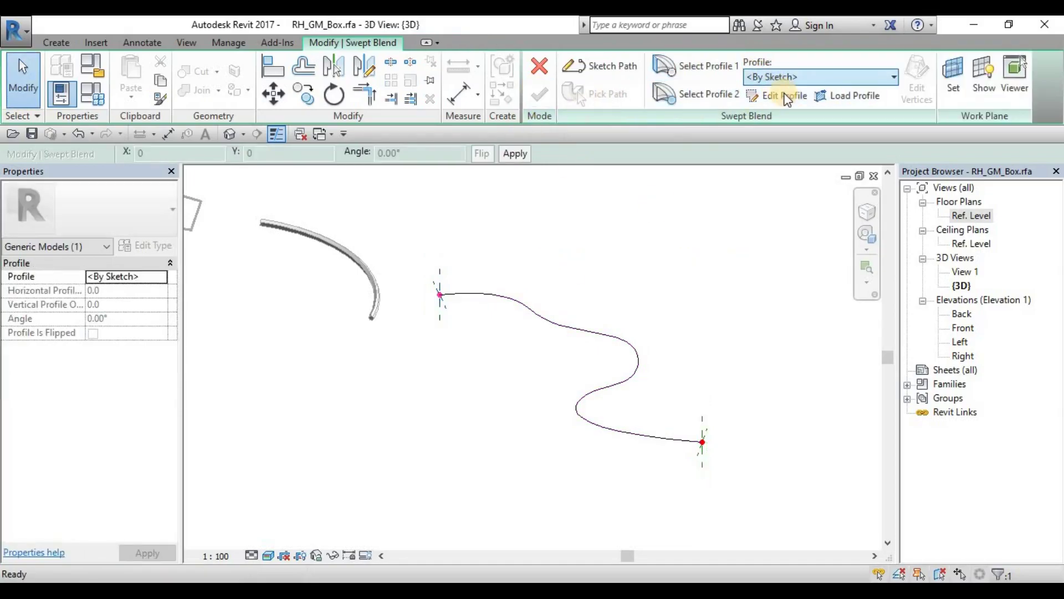
pyautogui.click(782, 102)
pyautogui.scroll(4, 440, 292)
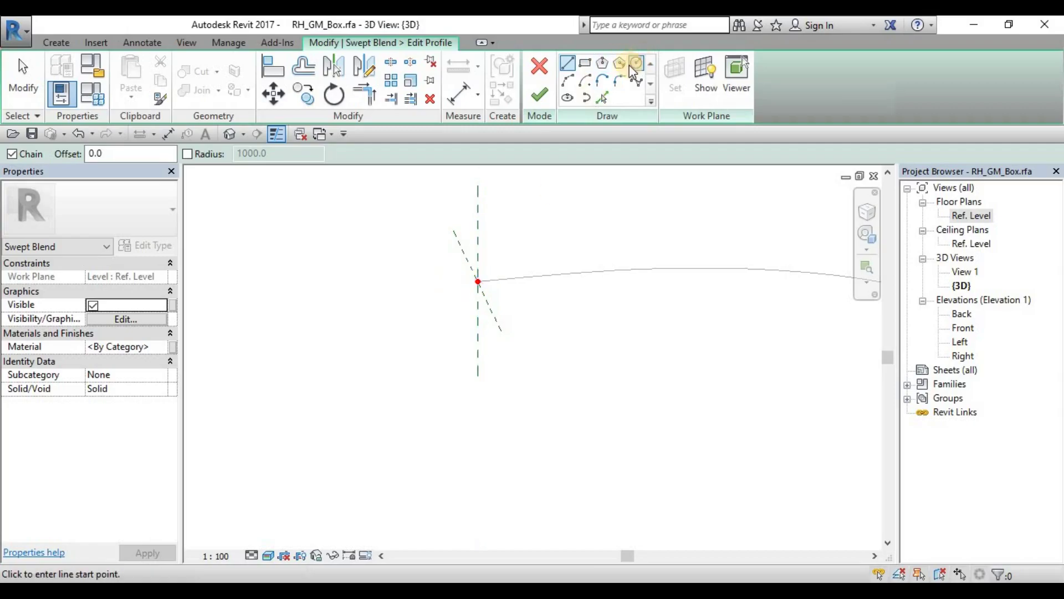
pyautogui.click(585, 62)
pyautogui.keyDown('shift'); pyautogui.moveTo(526, 263); pyautogui.dragTo(541, 195, button='middle'); pyautogui.keyUp('shift')
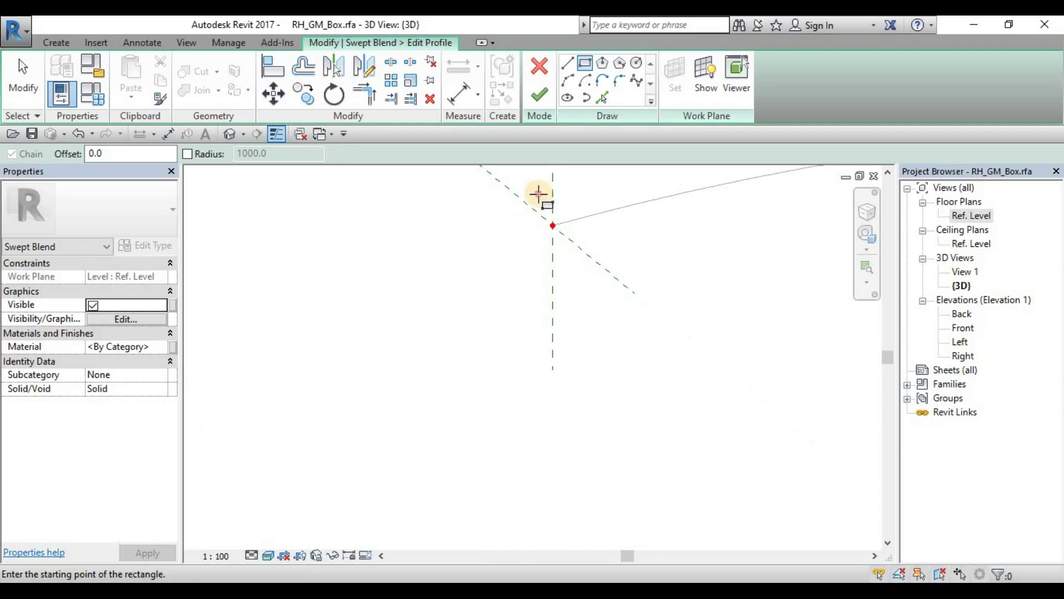
pyautogui.click(563, 252)
pyautogui.click(578, 259)
pyautogui.keyDown('shift'); pyautogui.moveTo(578, 259); pyautogui.dragTo(587, 183, button='middle'); pyautogui.keyUp('shift')
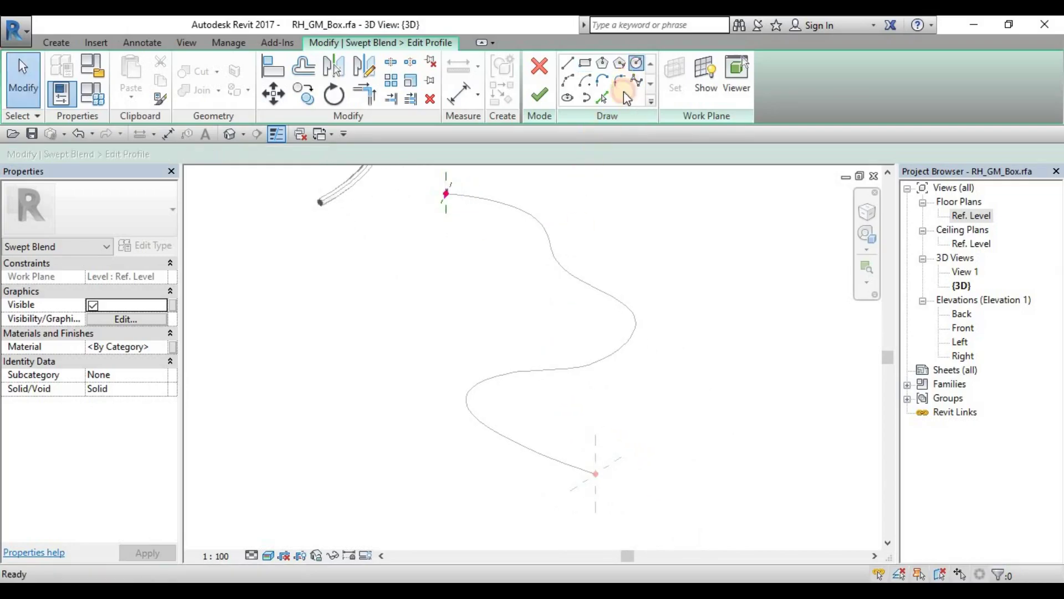
pyautogui.click(636, 62)
pyautogui.scroll(2, 630, 466)
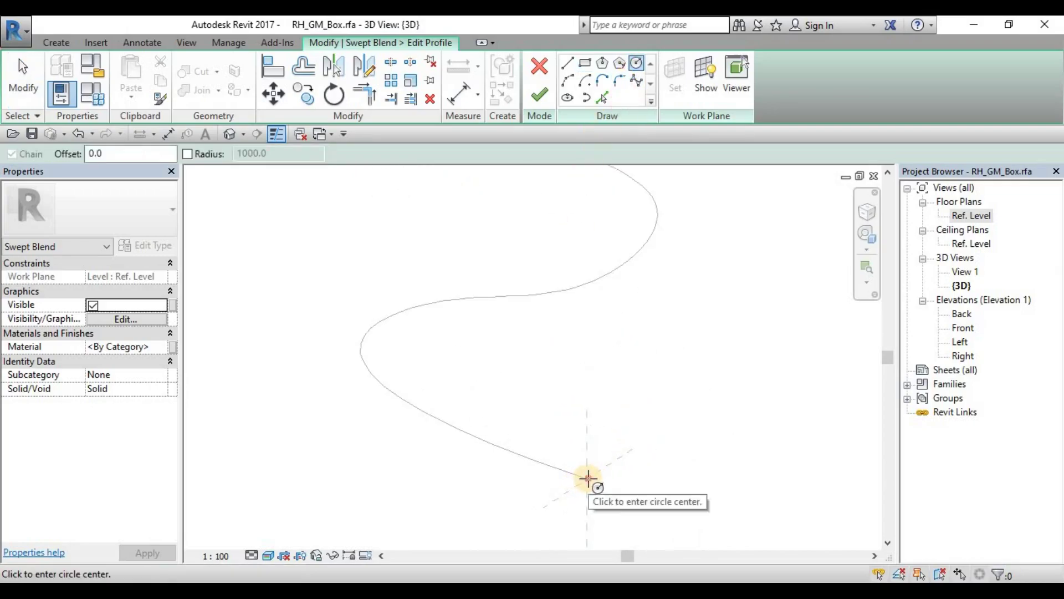
pyautogui.press('Escape')
pyautogui.press('Escape')
# Finish the rectangular first profile of the swept blend
pyautogui.scroll(-3, 594, 394)
pyautogui.scroll(2, 530, 287)
pyautogui.click(539, 96)
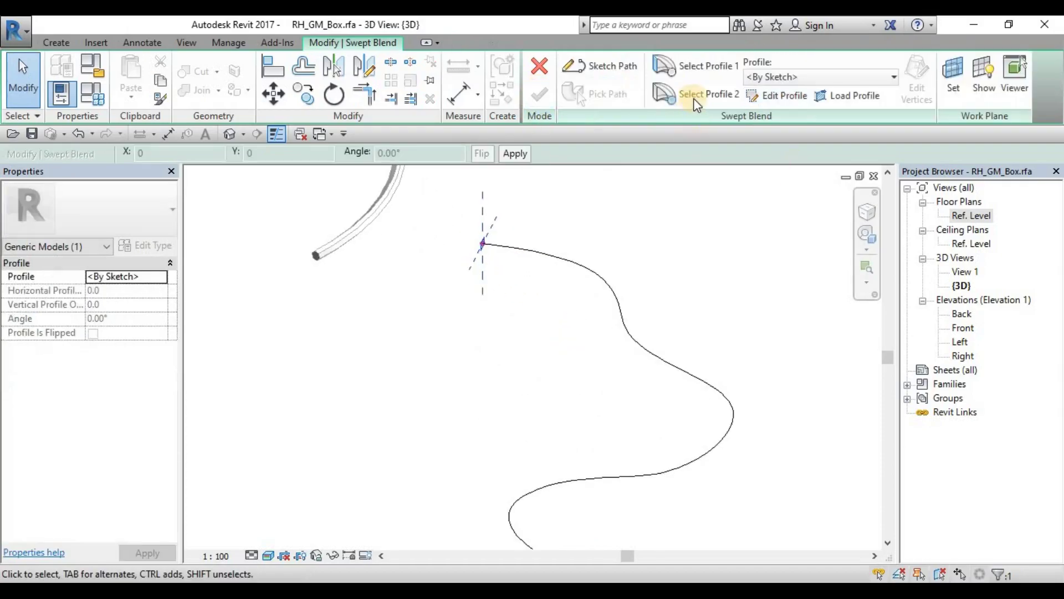
# Edit profile 2, sketch a small circle on the reference plane beside the path's far end, and finish the profile
pyautogui.click(716, 97)
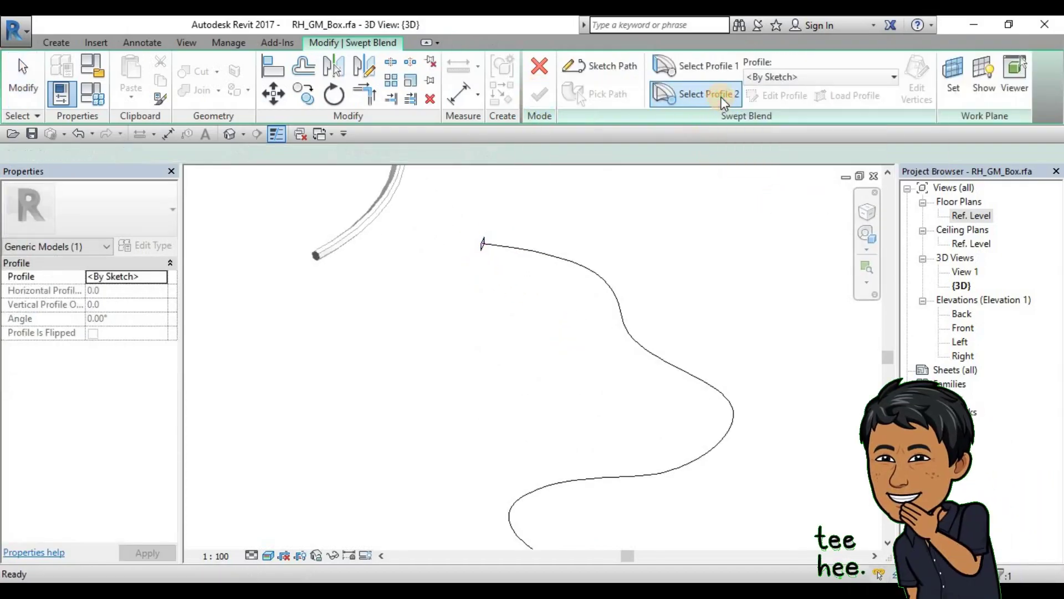
pyautogui.click(776, 97)
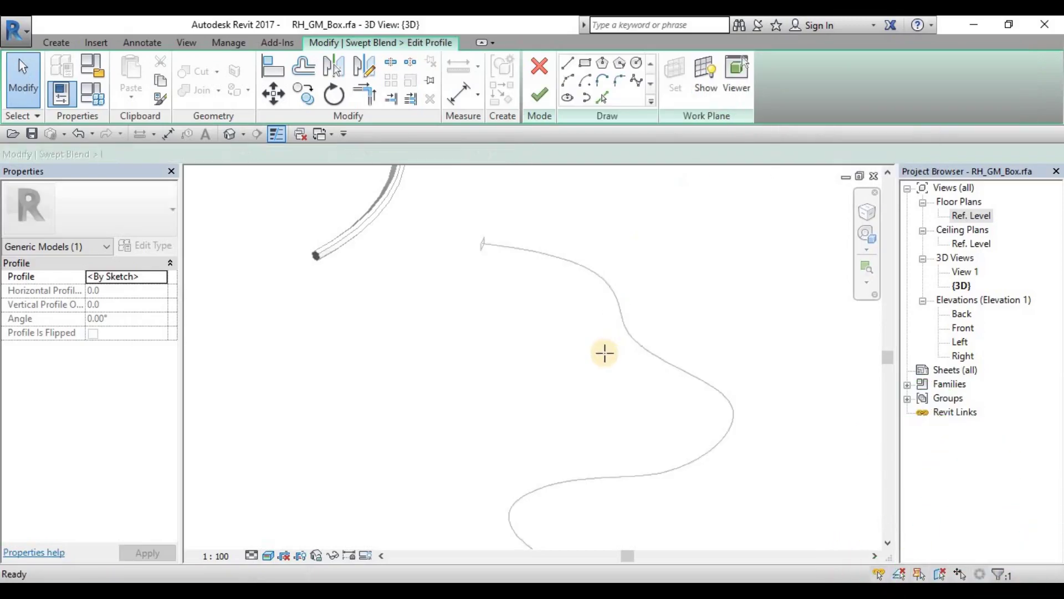
pyautogui.scroll(-3, 604, 361)
pyautogui.scroll(5, 641, 373)
pyautogui.click(637, 62)
pyautogui.scroll(2, 646, 432)
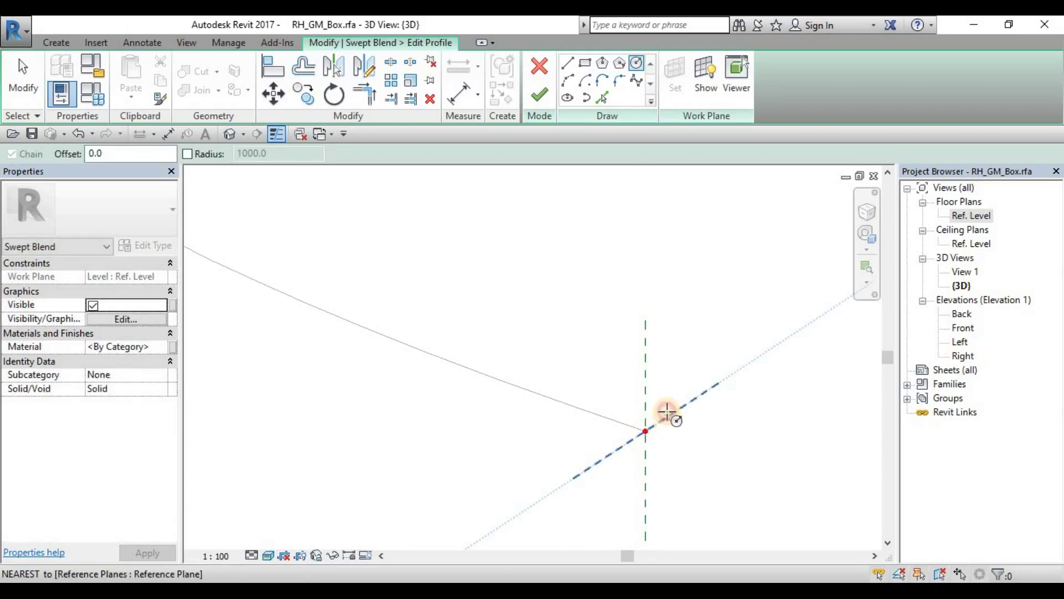
pyautogui.scroll(1, 668, 413)
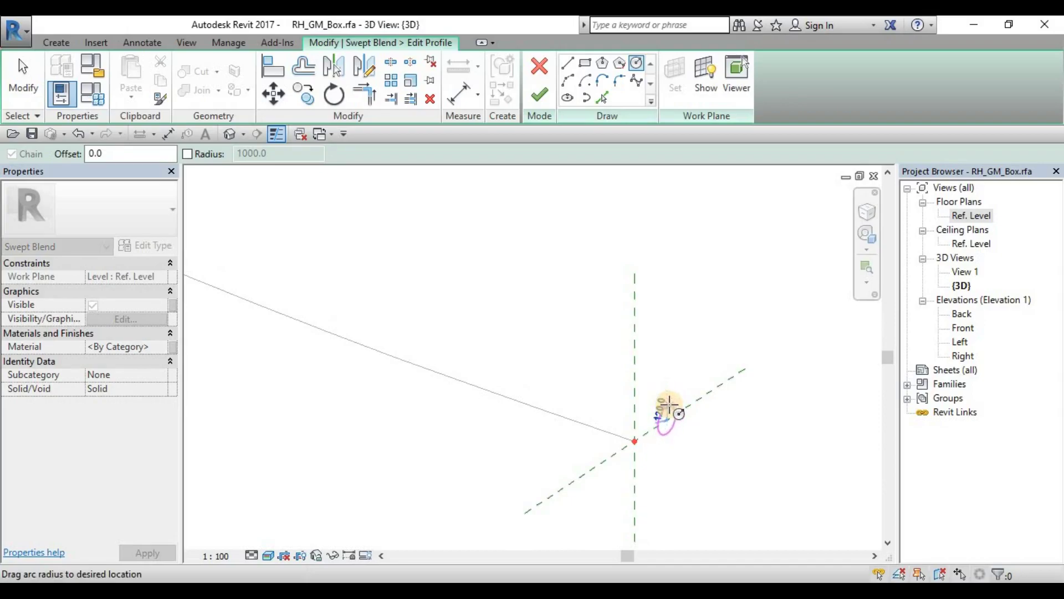
pyautogui.click(669, 404)
pyautogui.press('Escape')
pyautogui.moveTo(720, 356)
pyautogui.keyDown('shift'); pyautogui.mouseDown(button='middle')
pyautogui.moveTo(708, 388)
pyautogui.moveTo(632, 373)
pyautogui.moveTo(599, 249)
pyautogui.mouseUp(button='middle'); pyautogui.keyUp('shift')
pyautogui.click(536, 95)
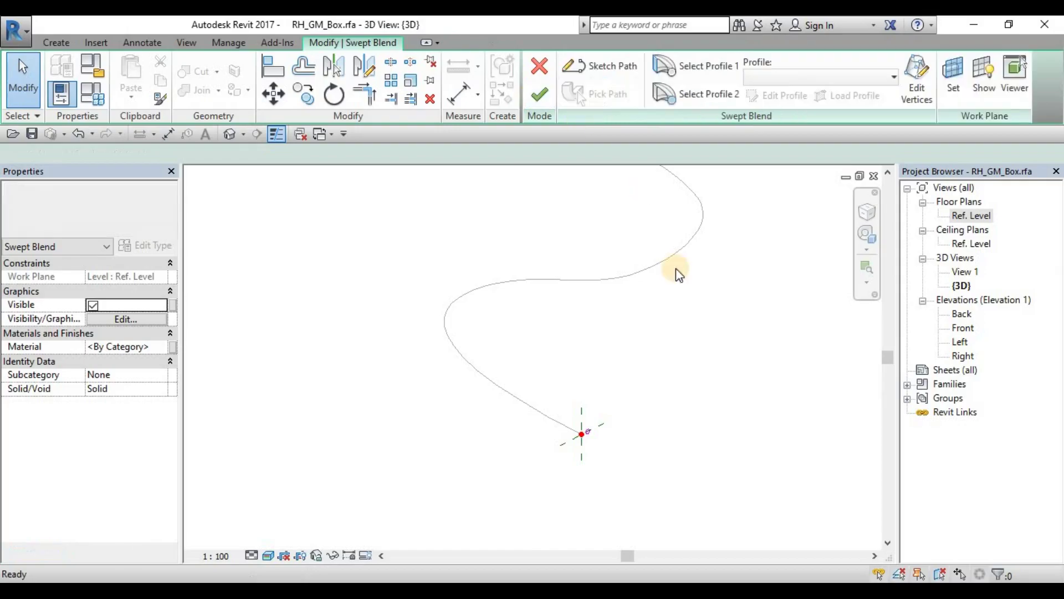
# Complete the swept blend that runs along the spline from the rectangular to the circular profile
pyautogui.click(535, 95)
pyautogui.keyDown('shift'); pyautogui.moveTo(714, 408); pyautogui.dragTo(697, 379, button='middle'); pyautogui.keyUp('shift')
pyautogui.click(698, 378)
# Inspect the spline swept blend up close and review it alongside the family's other forms in 3D
pyautogui.keyDown('shift'); pyautogui.moveTo(594, 316); pyautogui.dragTo(582, 260, button='middle'); pyautogui.keyUp('shift')
pyautogui.scroll(2, 527, 297)
pyautogui.scroll(3, 418, 245)
pyautogui.scroll(-3, 568, 304)
pyautogui.scroll(2, 677, 376)
pyautogui.scroll(-2, 751, 390)
pyautogui.scroll(2, 741, 340)
pyautogui.scroll(2, 727, 357)
pyautogui.scroll(-3, 727, 356)
pyautogui.scroll(-2, 610, 361)
pyautogui.keyDown('shift'); pyautogui.moveTo(561, 351); pyautogui.dragTo(610, 383, button='middle'); pyautogui.keyUp('shift')
pyautogui.scroll(-3, 610, 388)
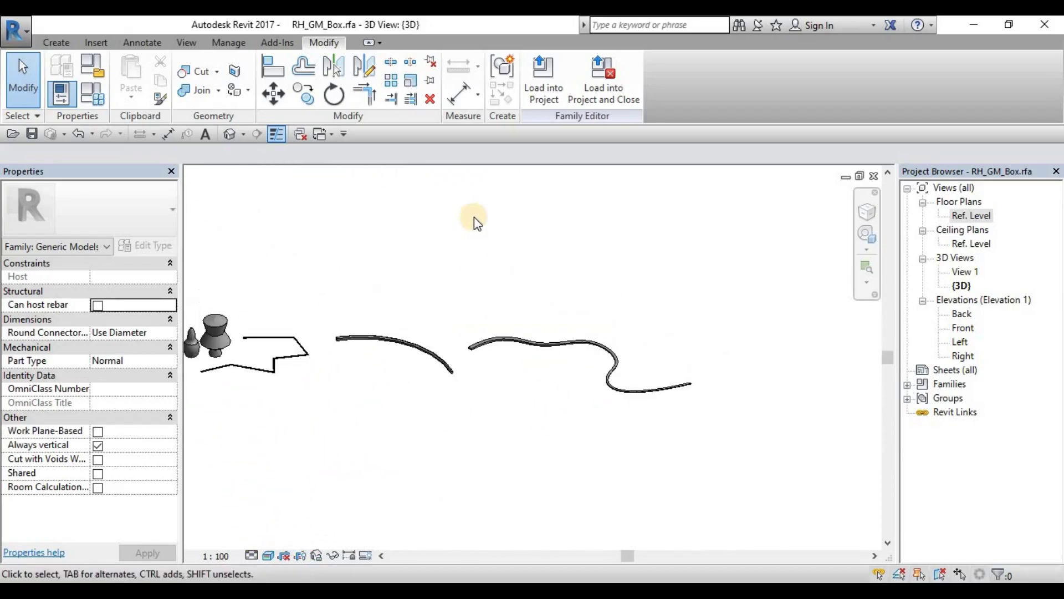
pyautogui.moveTo(415, 221); pyautogui.dragTo(518, 423, button='middle')
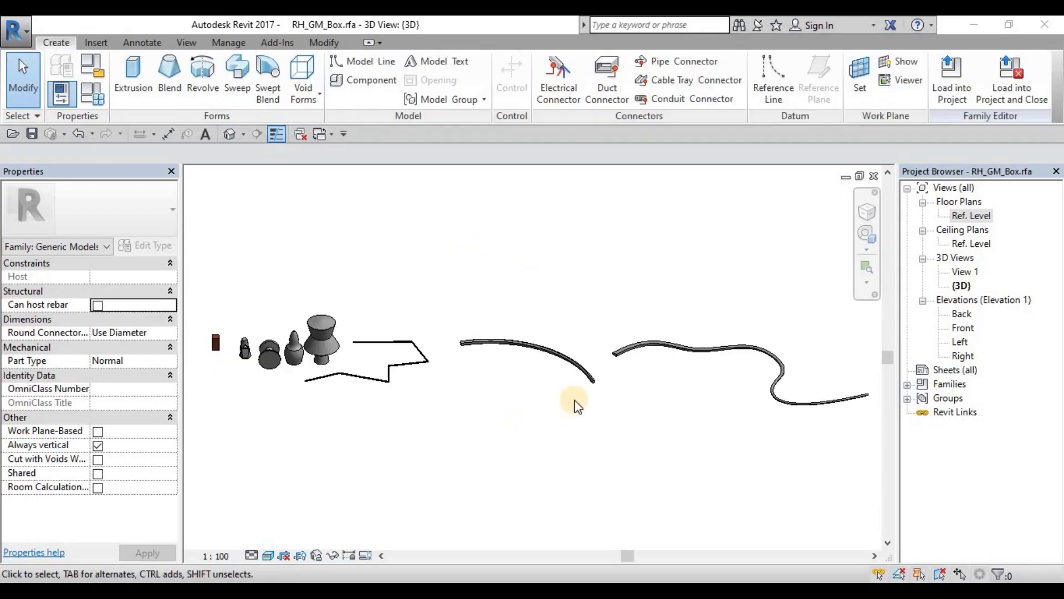
pyautogui.moveTo(617, 423); pyautogui.dragTo(549, 361, button='middle')
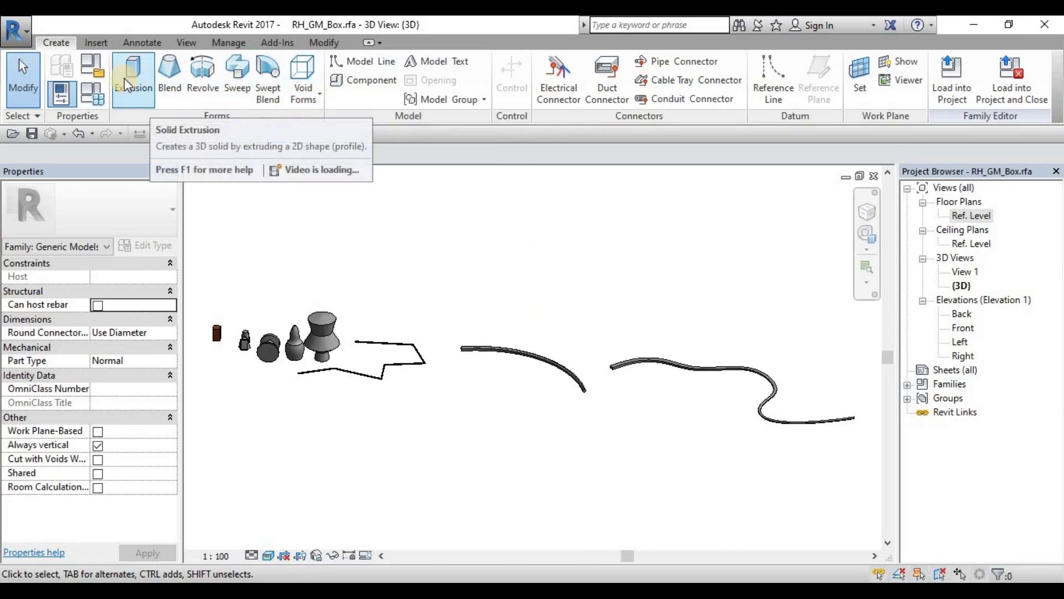
# Look through the void form types available for cutting solid geometry
pyautogui.click(310, 99)
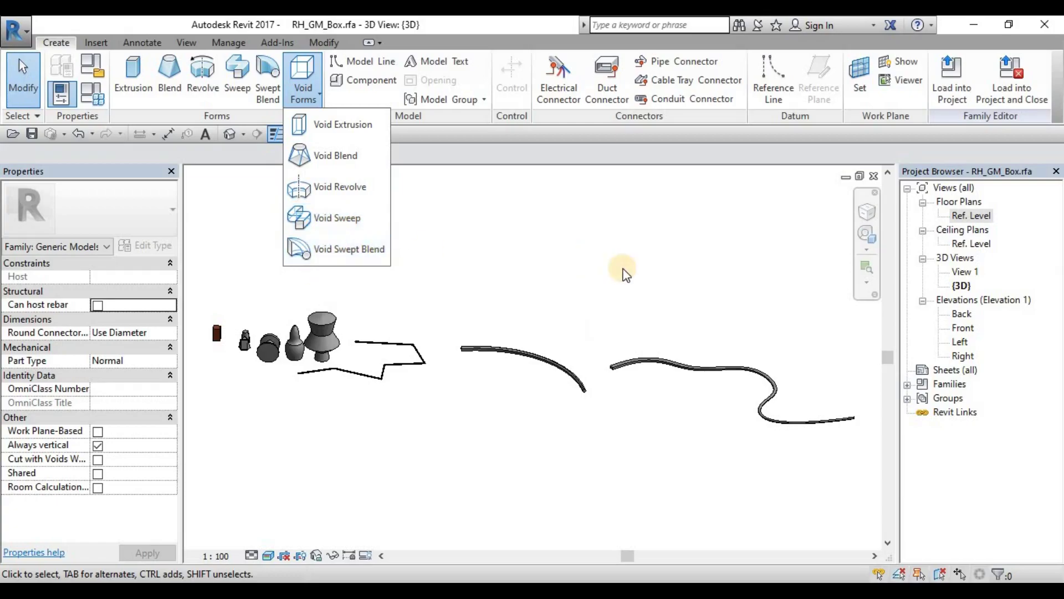
pyautogui.click(440, 293)
pyautogui.moveTo(439, 293); pyautogui.dragTo(494, 285, button='middle')
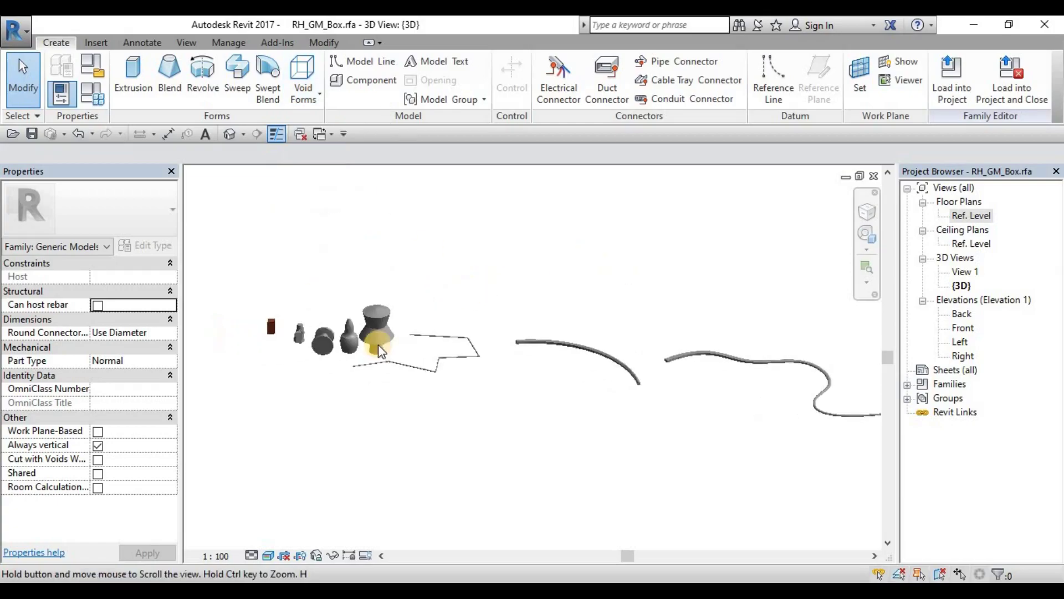
pyautogui.click(297, 106)
pyautogui.click(465, 260)
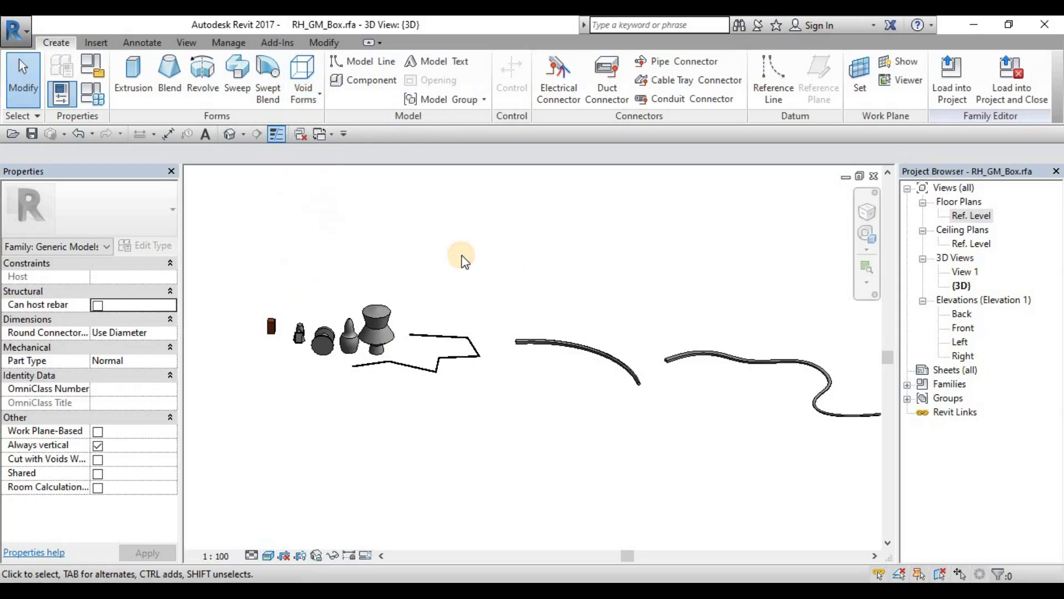
pyautogui.click(313, 103)
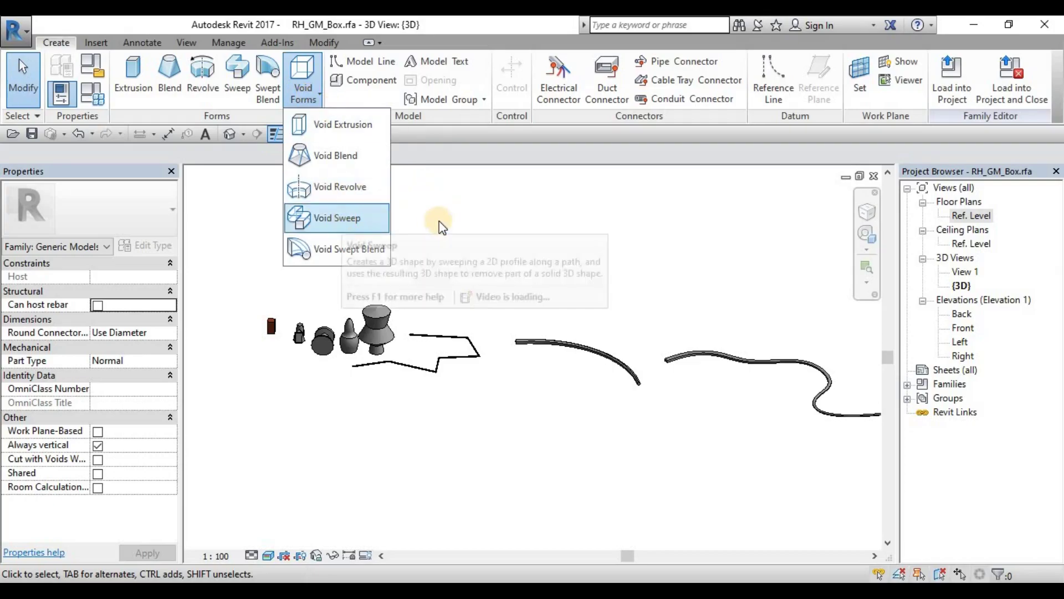
pyautogui.click(303, 106)
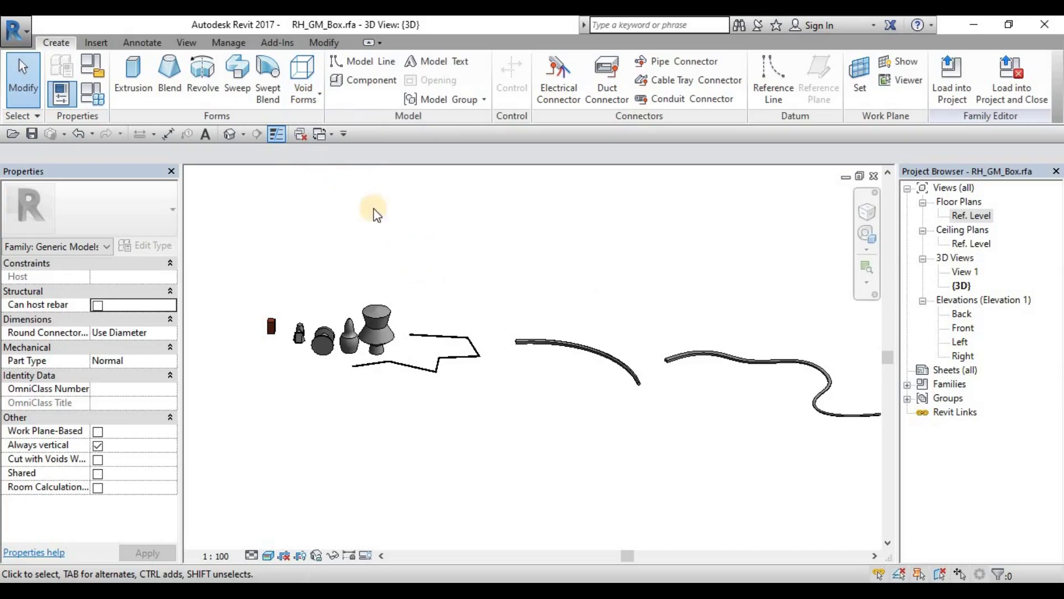
pyautogui.click(306, 106)
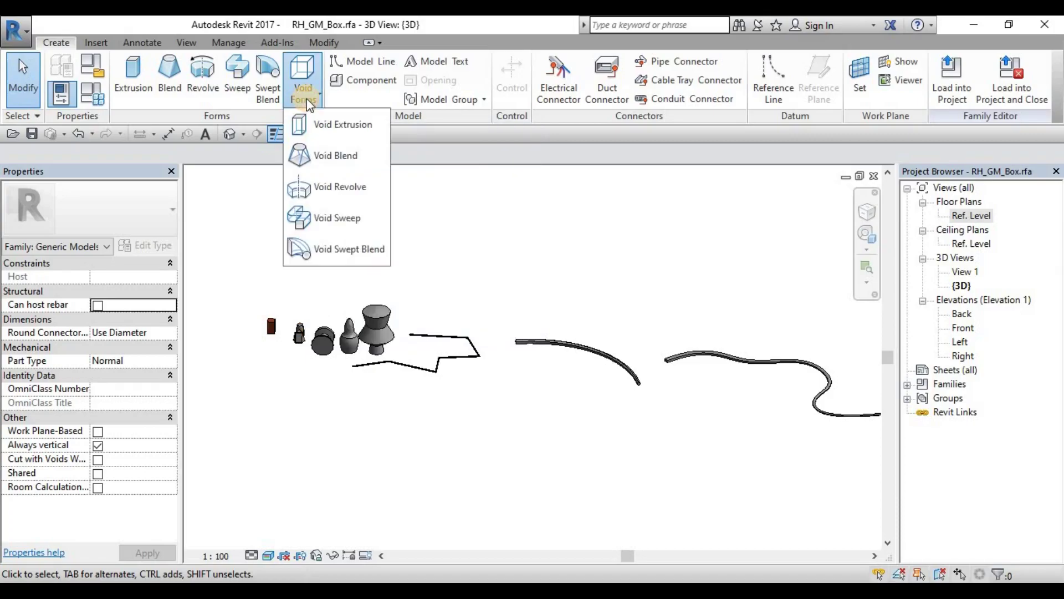
# Start a void extrusion and set its work plane to Level : Ref. Level
pyautogui.click(299, 312)
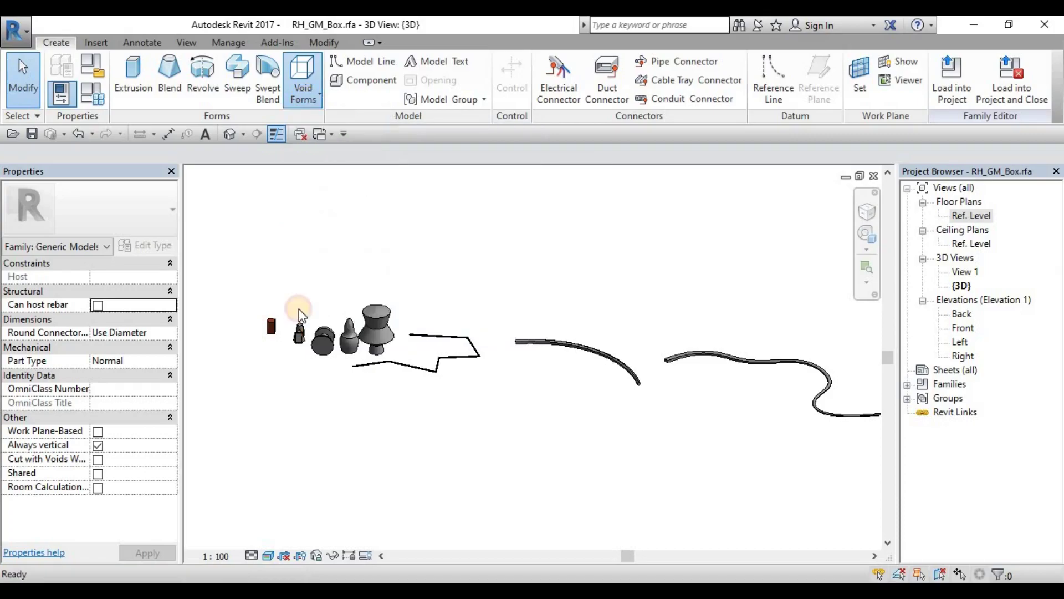
pyautogui.scroll(5, 277, 333)
pyautogui.scroll(-2, 316, 328)
pyautogui.click(427, 332)
pyautogui.scroll(-2, 427, 333)
pyautogui.keyDown('shift'); pyautogui.moveTo(426, 333); pyautogui.dragTo(377, 294, button='middle'); pyautogui.keyUp('shift')
pyautogui.scroll(3, 454, 235)
pyautogui.click(674, 83)
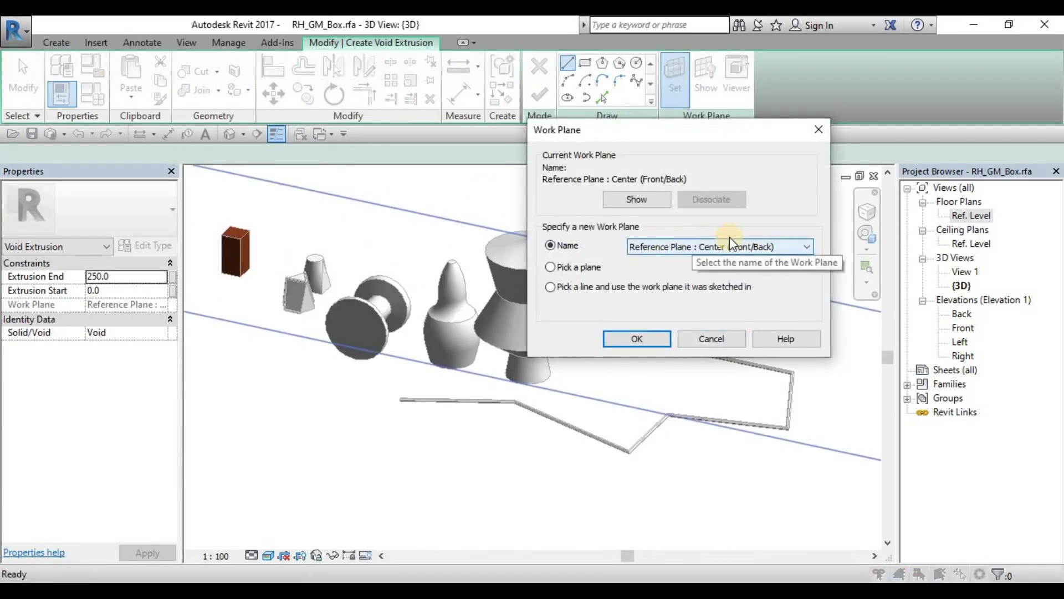
pyautogui.click(745, 248)
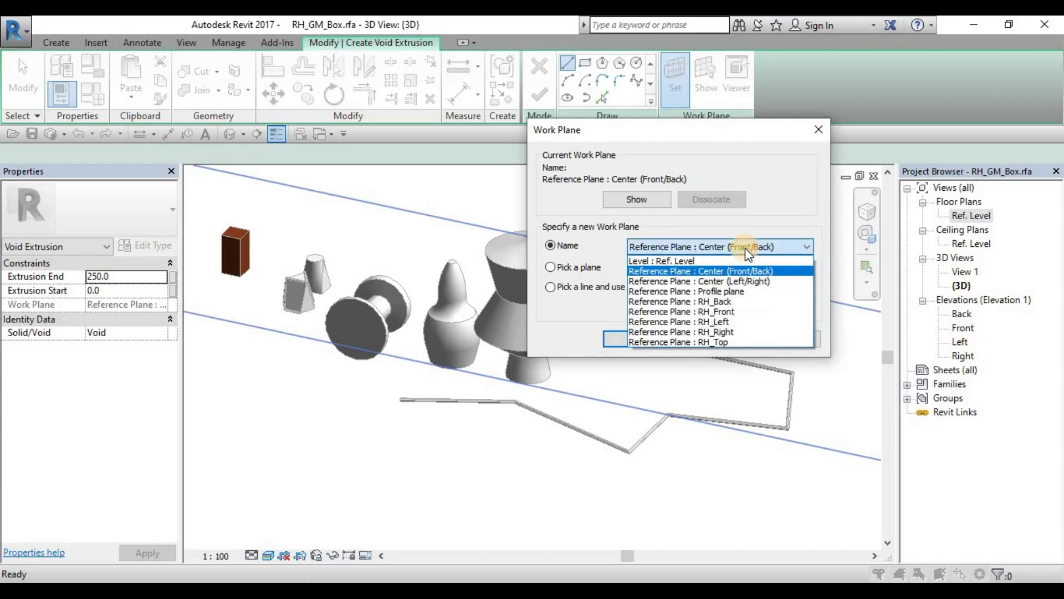
pyautogui.click(693, 261)
pyautogui.click(637, 338)
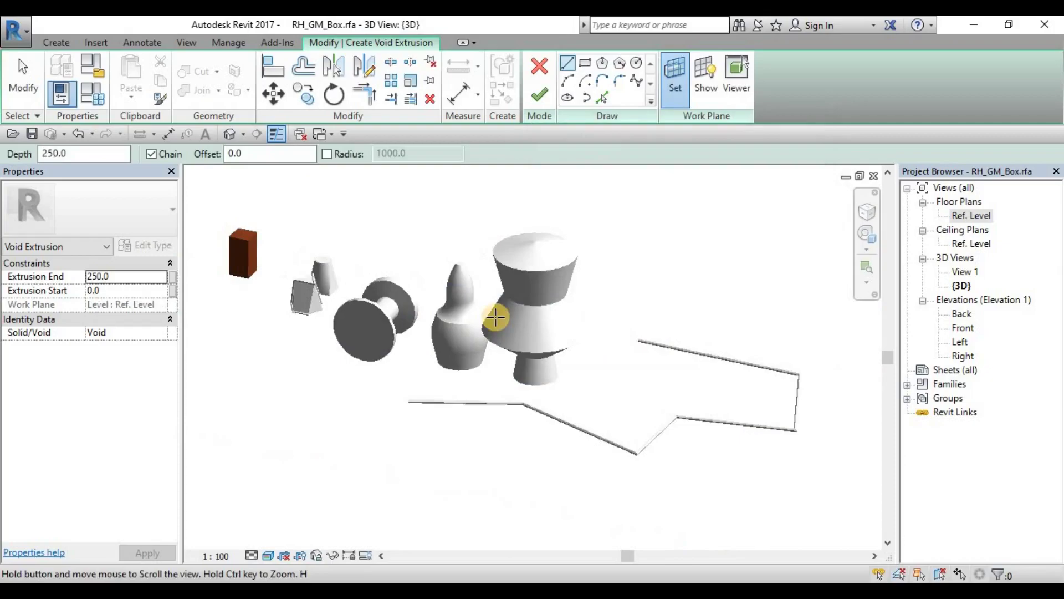
# Sketch a five-sided inscribed polygon on the reference level near the base of the bottle-shaped revolve
pyautogui.scroll(3, 483, 401)
pyautogui.scroll(-6, 475, 427)
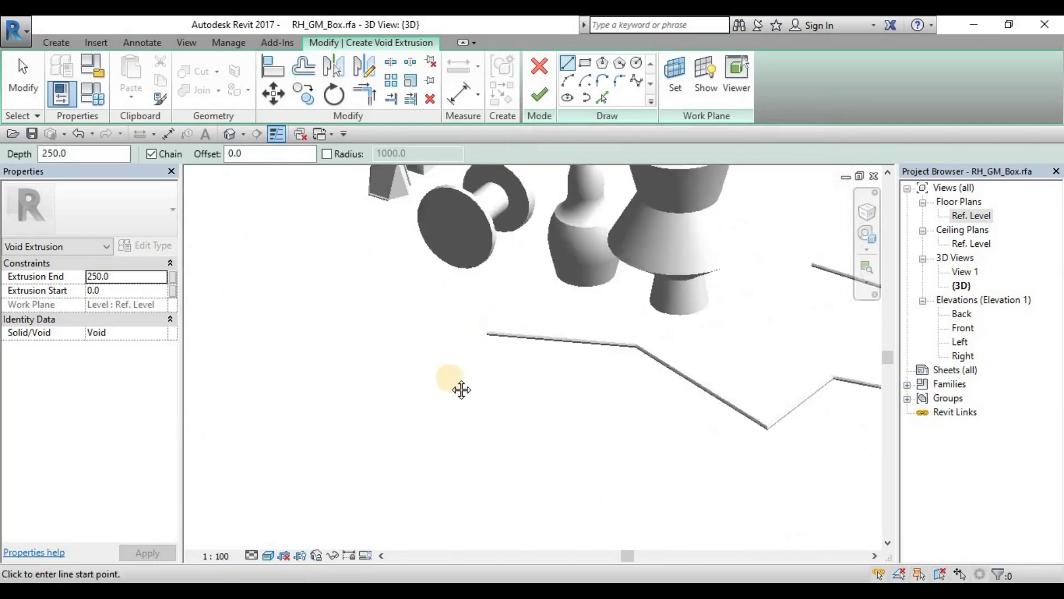
pyautogui.scroll(6, 544, 358)
pyautogui.moveTo(524, 350); pyautogui.dragTo(486, 370, button='middle')
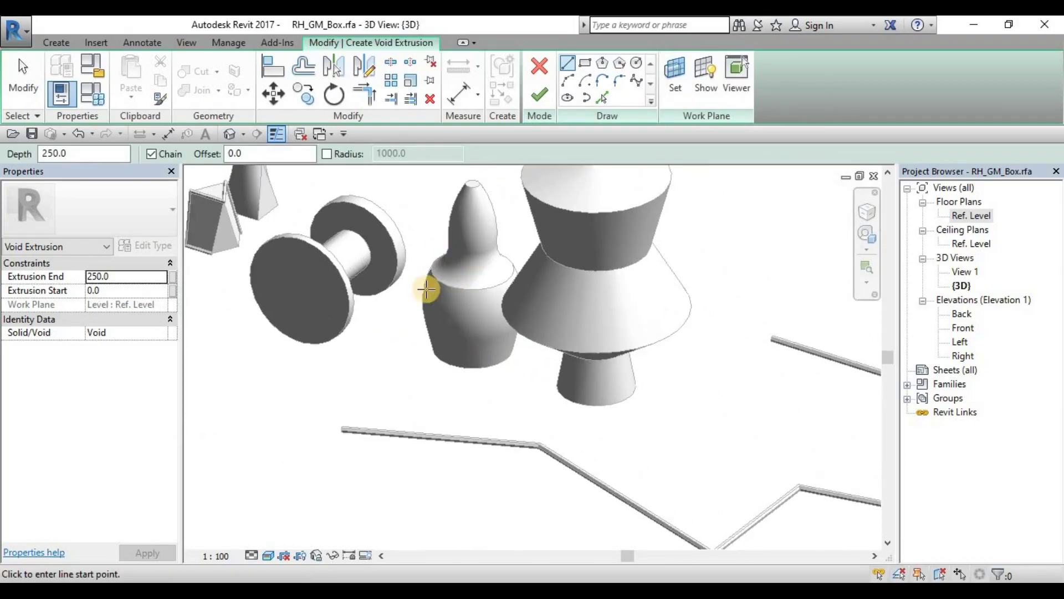
pyautogui.scroll(2, 427, 289)
pyautogui.moveTo(463, 302); pyautogui.dragTo(449, 300, button='middle')
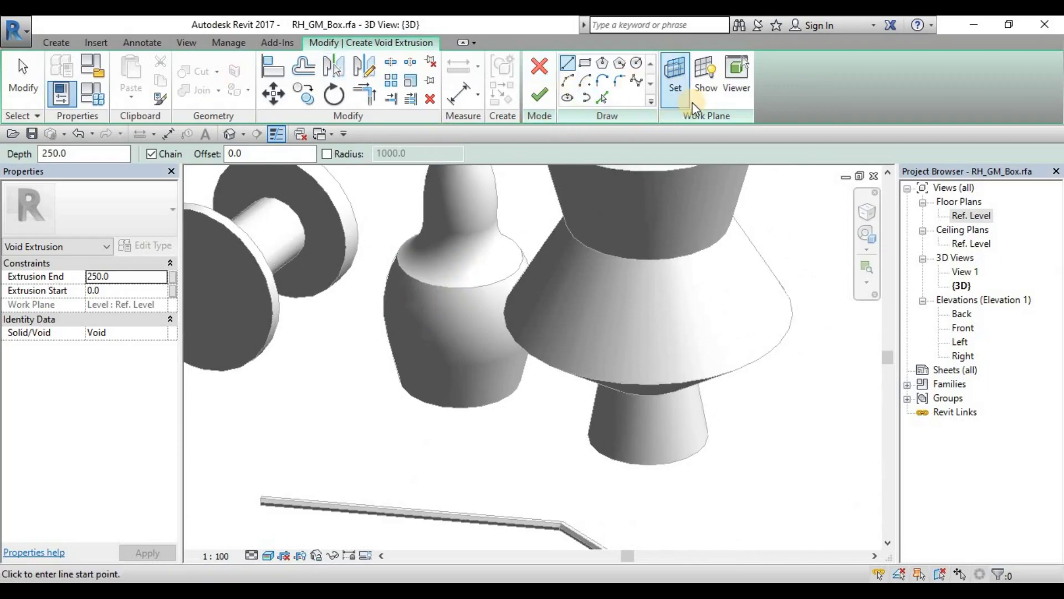
pyautogui.click(637, 64)
pyautogui.click(607, 64)
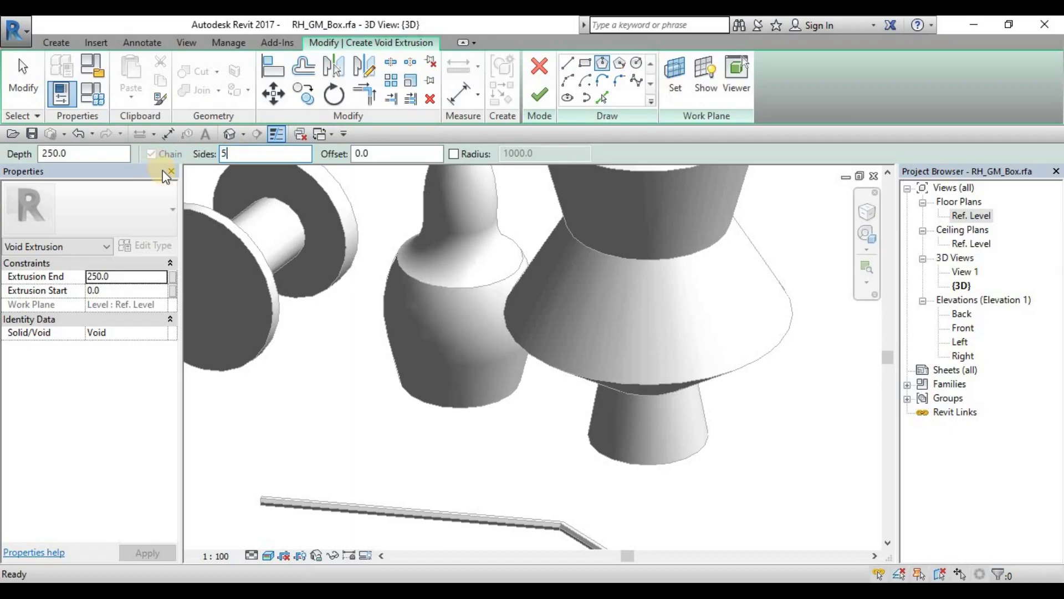
pyautogui.click(427, 410)
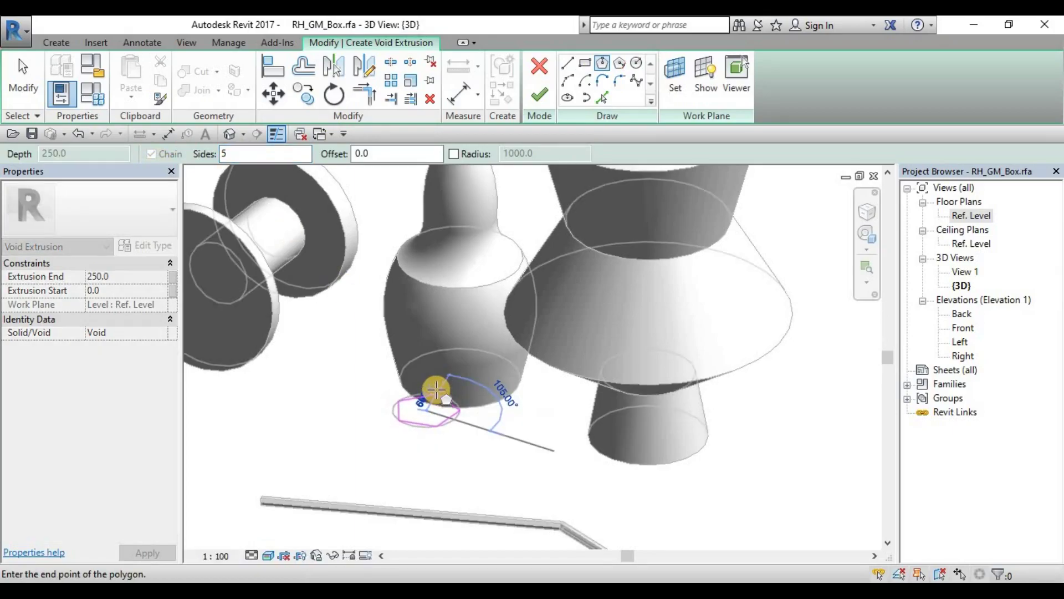
pyautogui.click(437, 392)
pyautogui.press('Escape')
pyautogui.scroll(-3, 447, 381)
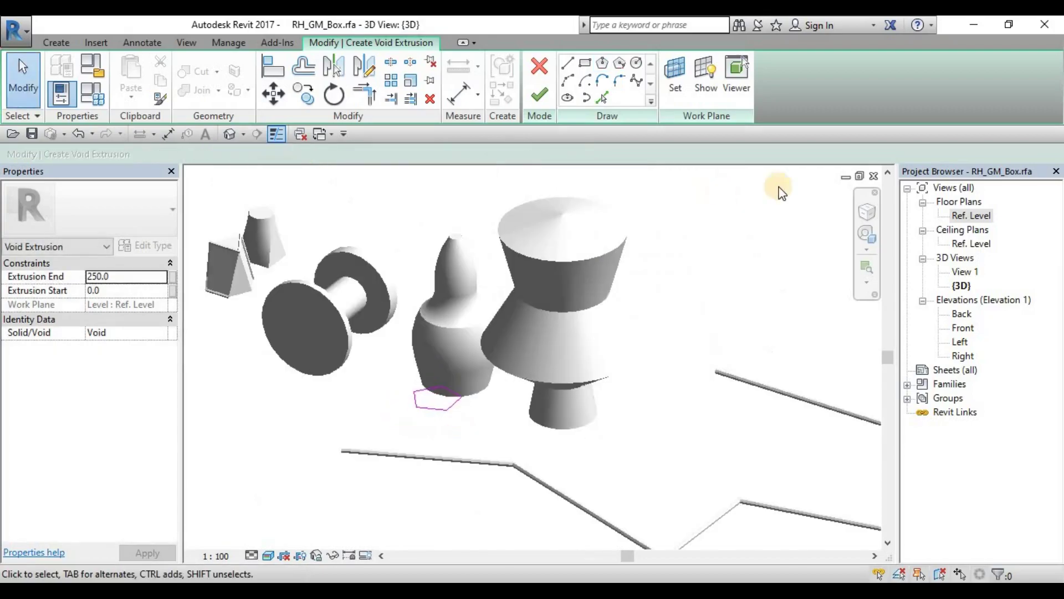
# From the top view, move the pentagon sketch so it overlaps the front edge of the bottle-shaped revolve
pyautogui.click(867, 214)
pyautogui.click(847, 212)
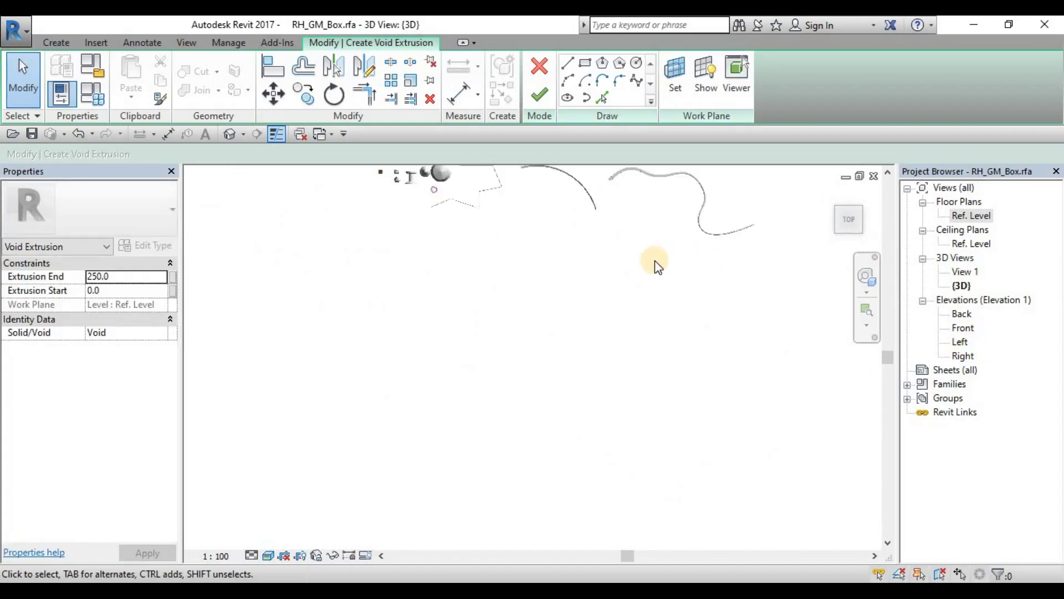
pyautogui.scroll(8, 405, 327)
pyautogui.moveTo(526, 401); pyautogui.dragTo(529, 401, button='middle')
pyautogui.click(535, 409)
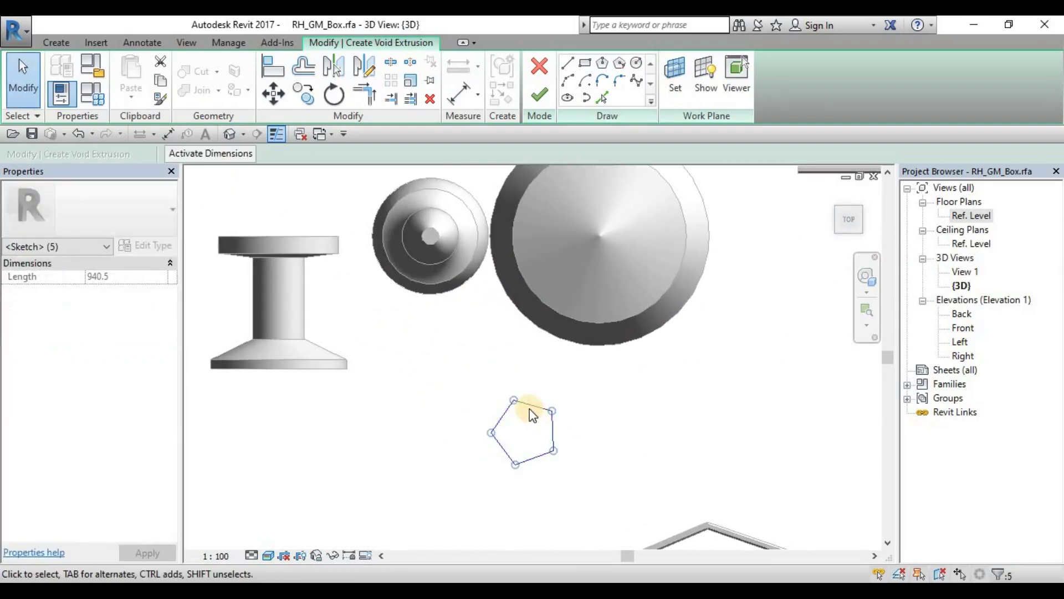
pyautogui.moveTo(531, 407)
pyautogui.mouseDown()
pyautogui.moveTo(440, 276)
pyautogui.moveTo(456, 268)
pyautogui.mouseUp()
pyautogui.click(474, 311)
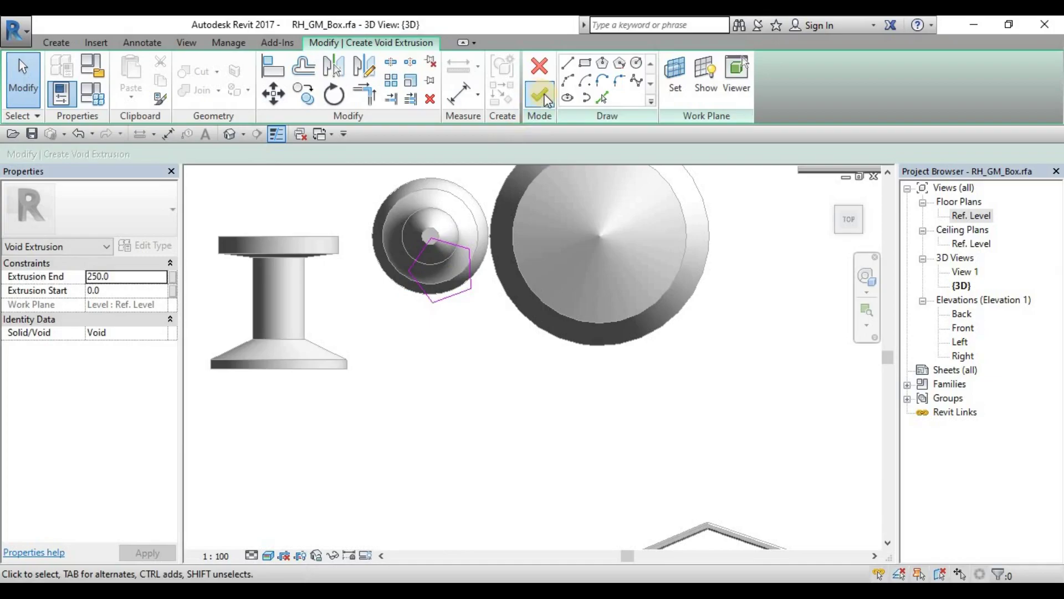
# Check the pentagon's position in 3D and finish the void extrusion with a depth of 250
pyautogui.keyDown('shift'); pyautogui.moveTo(490, 309); pyautogui.dragTo(481, 250, button='middle'); pyautogui.keyUp('shift')
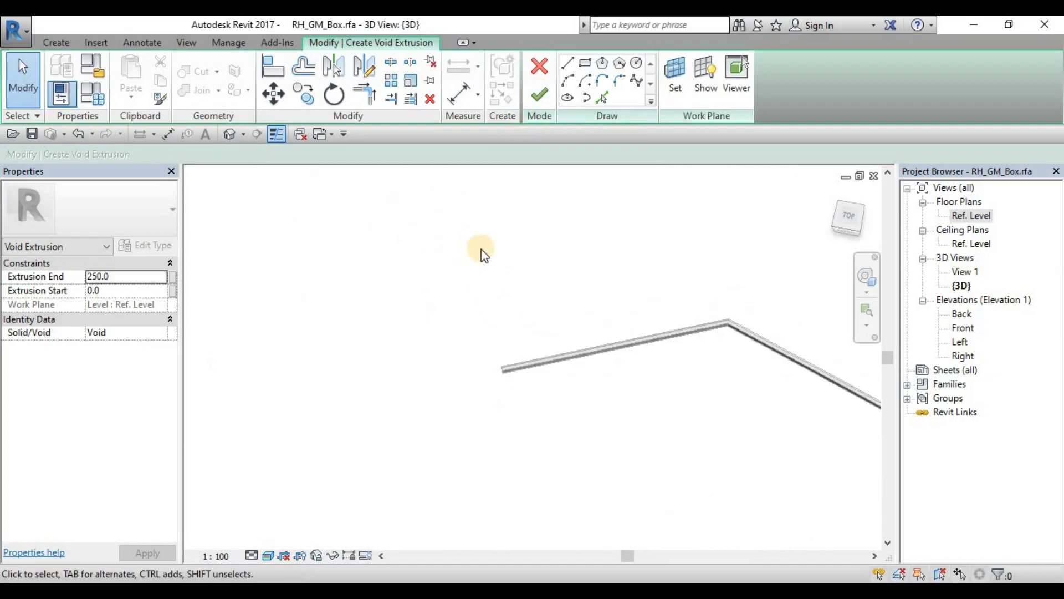
pyautogui.scroll(-3, 480, 250)
pyautogui.moveTo(478, 169); pyautogui.dragTo(471, 380, button='middle')
pyautogui.scroll(3, 480, 367)
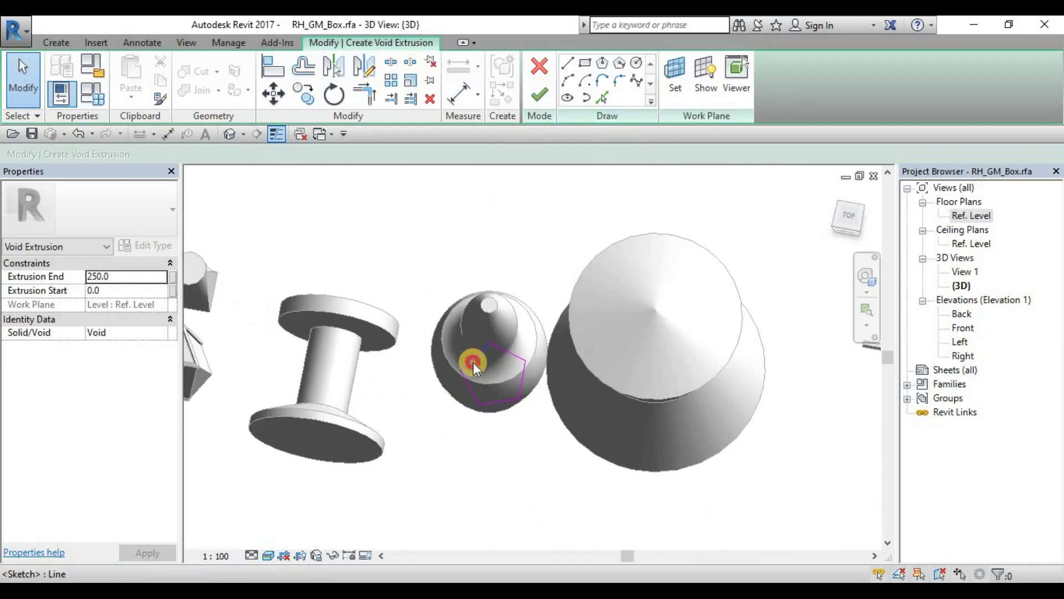
pyautogui.click(474, 326)
pyautogui.moveTo(474, 326)
pyautogui.keyDown('shift'); pyautogui.mouseDown(button='middle')
pyautogui.moveTo(525, 245)
pyautogui.moveTo(543, 468)
pyautogui.mouseUp(button='middle'); pyautogui.keyUp('shift')
pyautogui.click(550, 411)
pyautogui.keyDown('shift'); pyautogui.moveTo(550, 411); pyautogui.dragTo(559, 413, button='middle'); pyautogui.keyUp('shift')
pyautogui.click(540, 93)
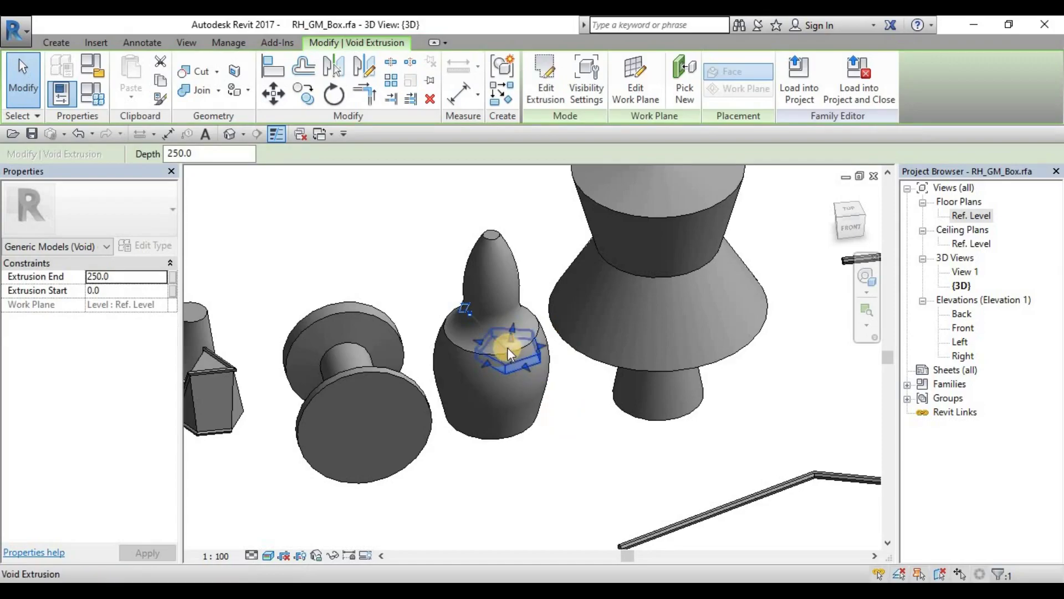
pyautogui.click(591, 467)
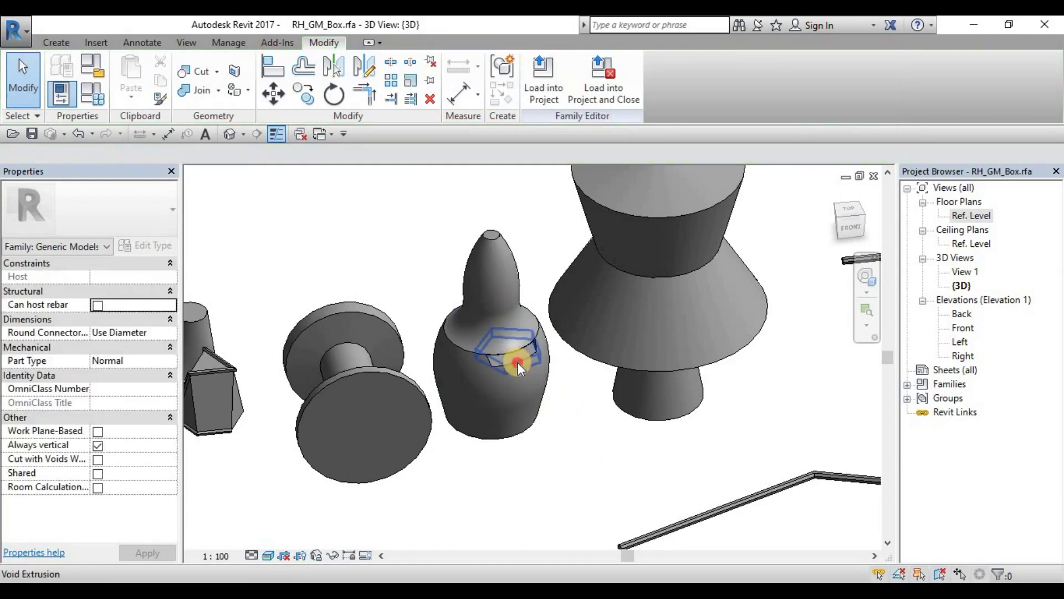
# Stretch the void extrusion's upper and lower faces so it cuts through the full height of the bottle-shaped form
pyautogui.click(514, 341)
pyautogui.moveTo(513, 339); pyautogui.dragTo(507, 210)
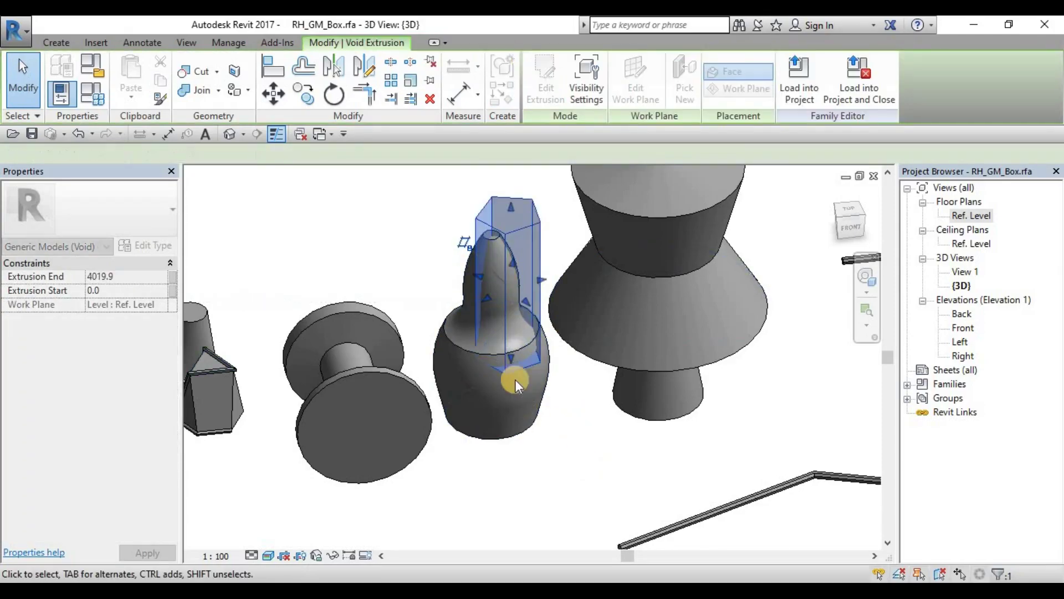
pyautogui.click(621, 439)
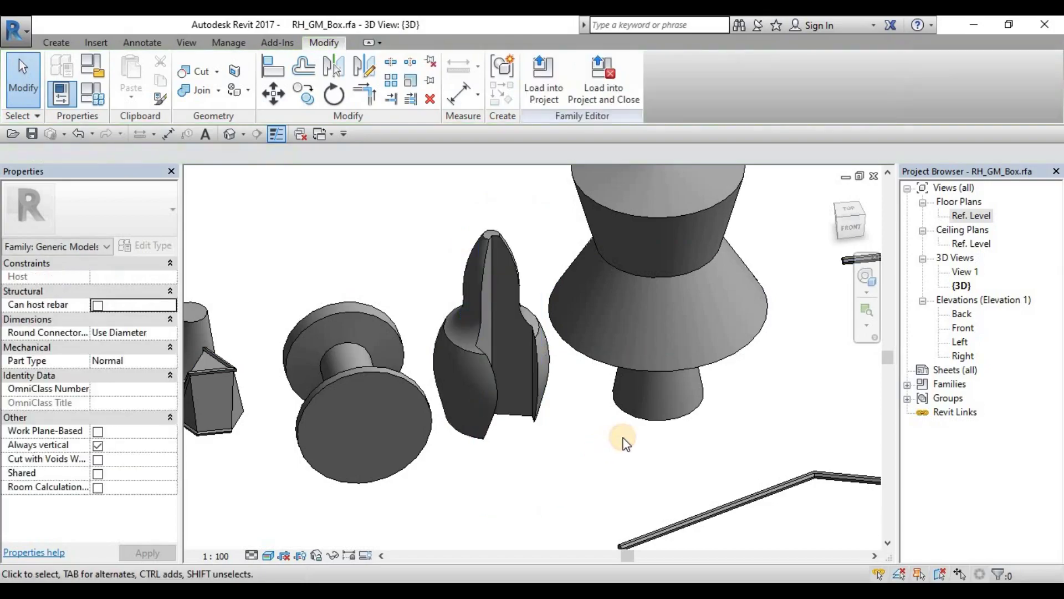
# Examine the pentagonal cut in the bottle-shaped form from several angles in 3D
pyautogui.keyDown('shift'); pyautogui.moveTo(586, 459); pyautogui.dragTo(520, 448, button='middle'); pyautogui.keyUp('shift')
pyautogui.keyDown('shift'); pyautogui.moveTo(472, 387); pyautogui.dragTo(532, 488, button='middle'); pyautogui.keyUp('shift')
pyautogui.keyDown('shift'); pyautogui.moveTo(565, 316); pyautogui.dragTo(571, 318, button='middle'); pyautogui.keyUp('shift')
pyautogui.click(488, 258)
pyautogui.keyDown('shift'); pyautogui.moveTo(646, 340); pyautogui.dragTo(541, 466, button='middle'); pyautogui.keyUp('shift')
pyautogui.press('Escape')
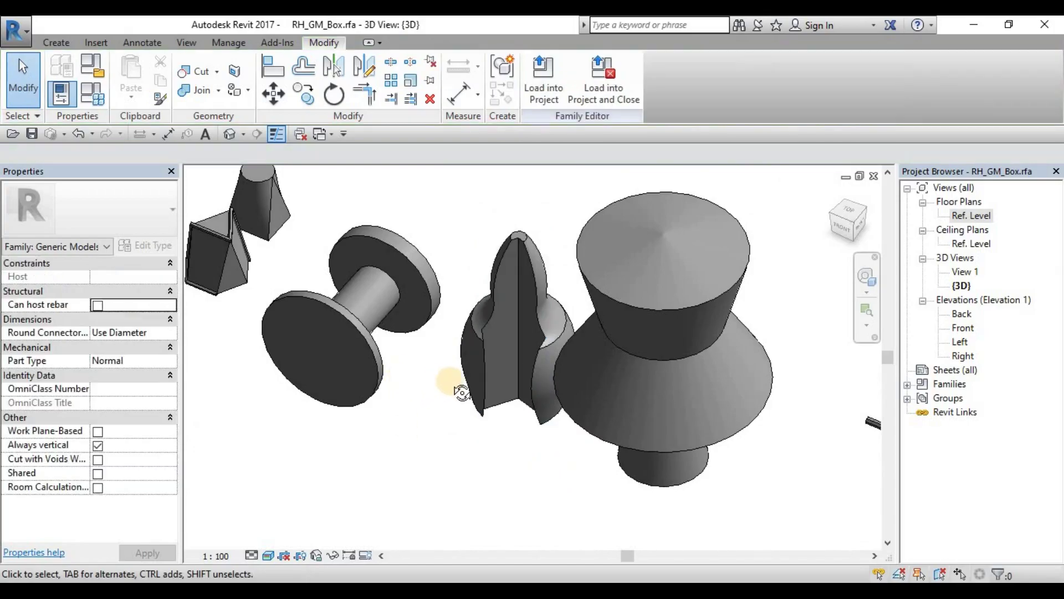
pyautogui.keyDown('shift'); pyautogui.moveTo(462, 392); pyautogui.dragTo(300, 253, button='middle'); pyautogui.keyUp('shift')
# Start a sweep, sketch a straight path about 11200 long lengthwise through the spool-shaped revolve, and finish the path
pyautogui.click(53, 42)
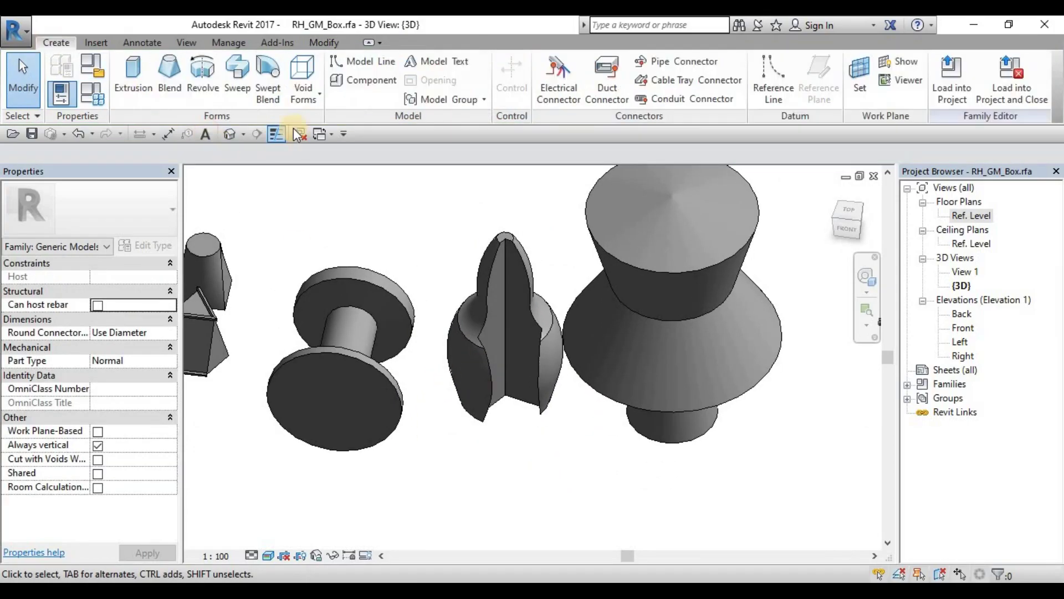
pyautogui.click(239, 78)
pyautogui.moveTo(499, 280)
pyautogui.keyDown('shift'); pyautogui.mouseDown(button='middle')
pyautogui.moveTo(300, 328)
pyautogui.moveTo(445, 336)
pyautogui.moveTo(554, 233)
pyautogui.mouseUp(button='middle'); pyautogui.keyUp('shift')
pyautogui.click(693, 65)
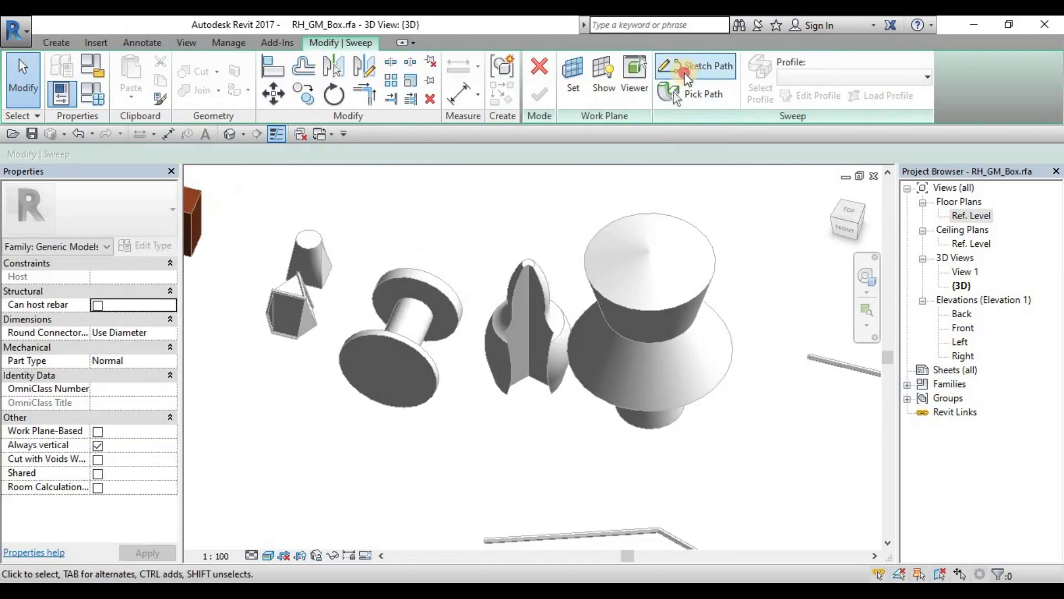
pyautogui.click(467, 188)
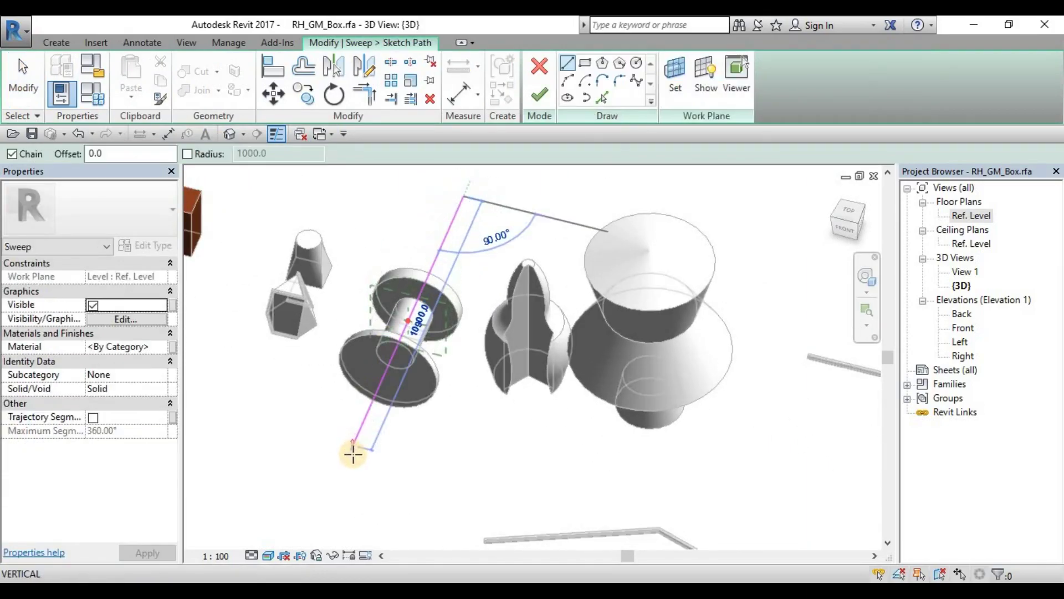
pyautogui.click(352, 452)
pyautogui.press('Escape')
pyautogui.press('Escape')
pyautogui.scroll(-3, 411, 435)
pyautogui.keyDown('shift'); pyautogui.moveTo(411, 435); pyautogui.dragTo(720, 305, button='middle'); pyautogui.keyUp('shift')
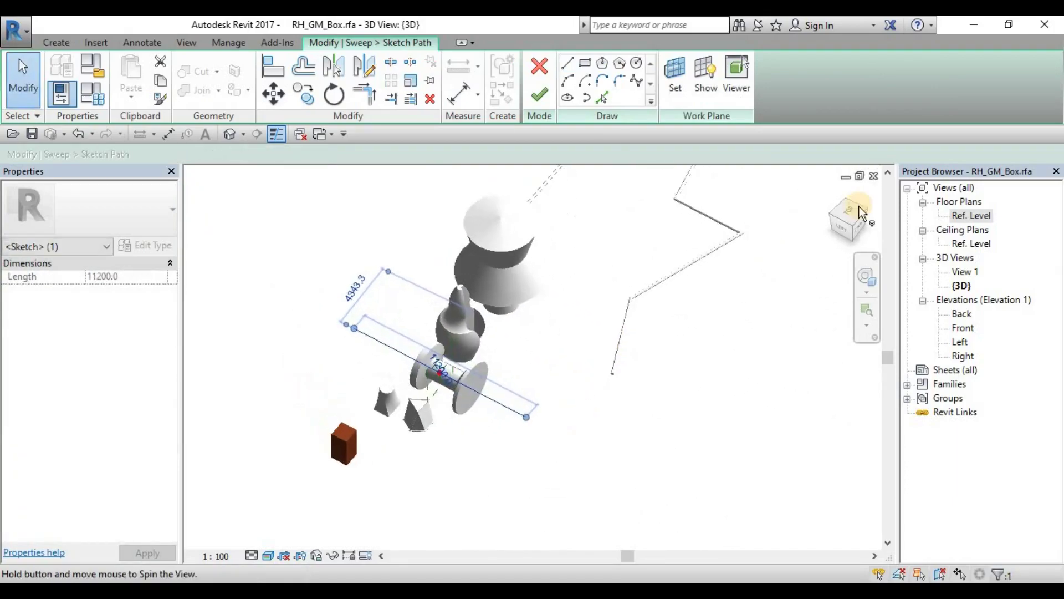
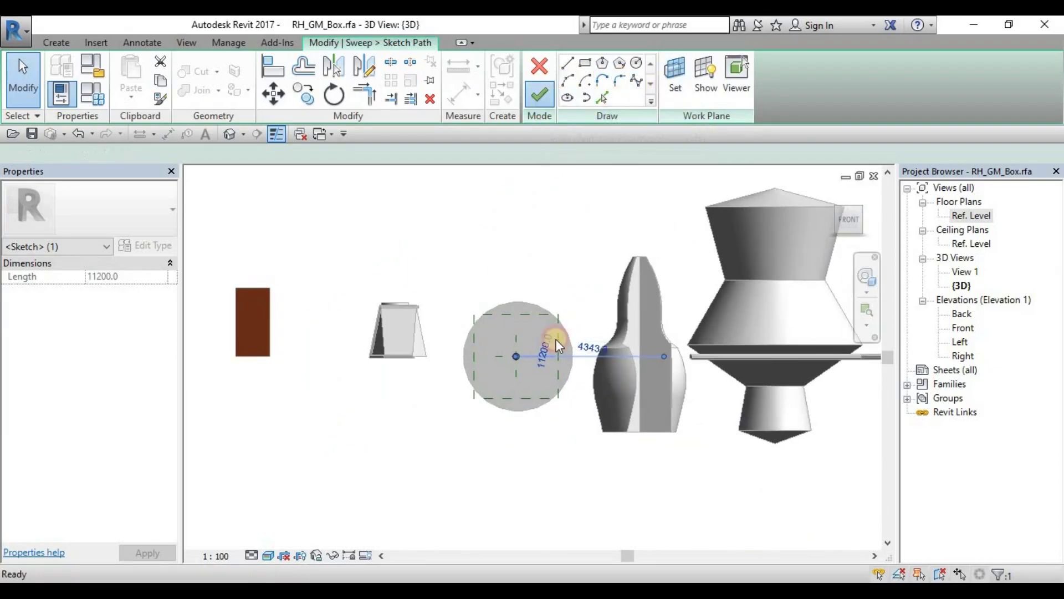
pyautogui.click(539, 94)
# Sketch a three-sided circumscribed polygon as the sweep profile around the path's centre, and finish the profile and the sweep
pyautogui.click(810, 99)
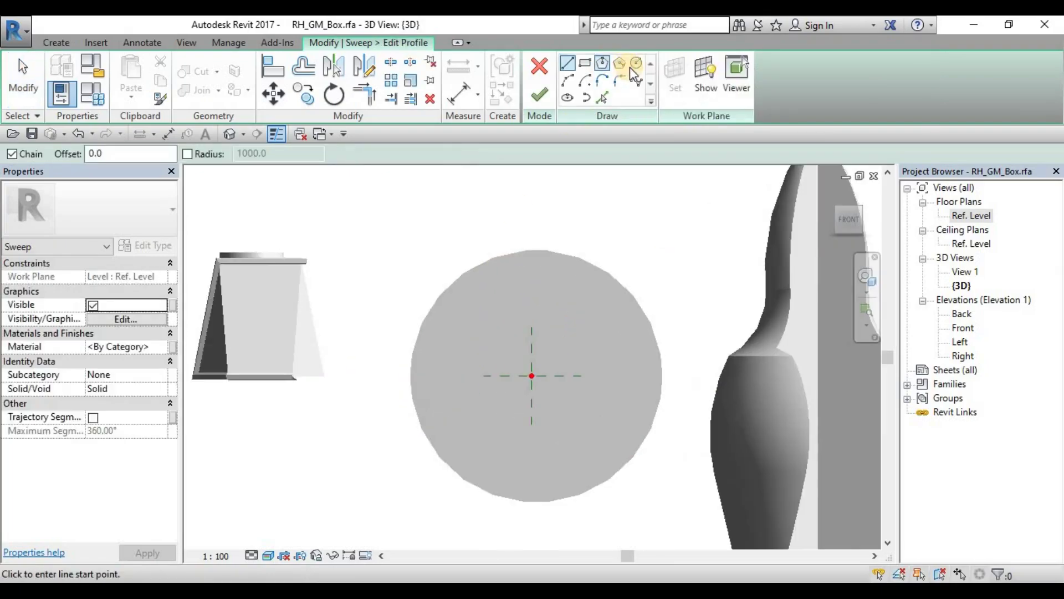
pyautogui.click(620, 65)
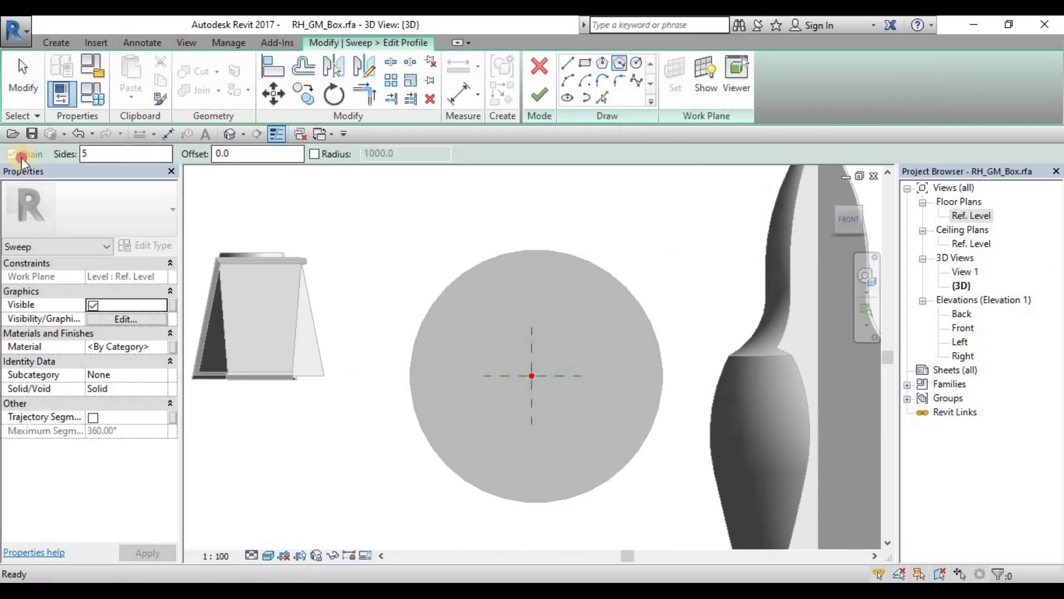
pyautogui.click(539, 366)
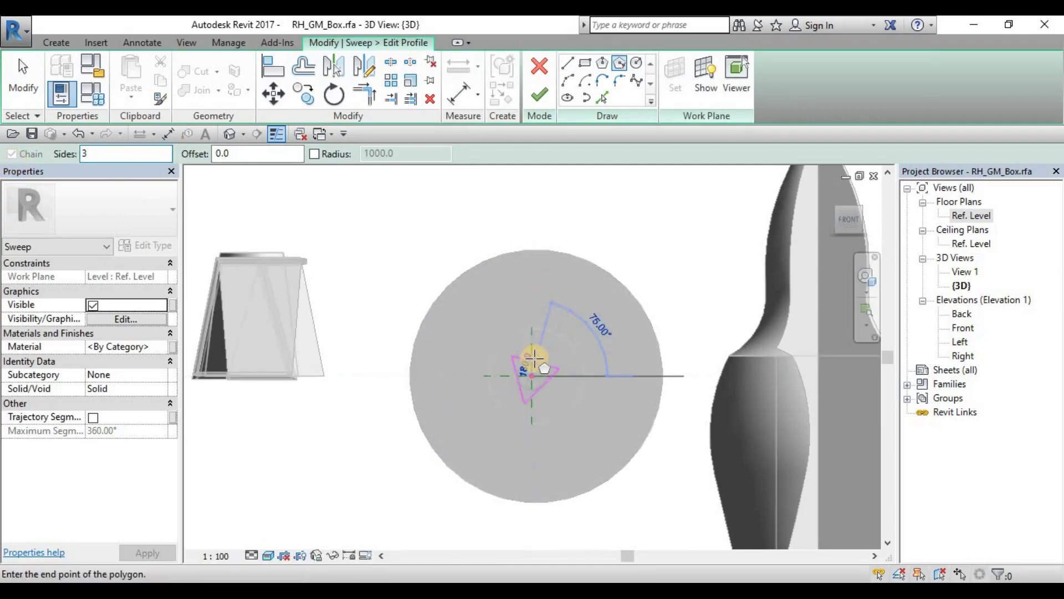
pyautogui.click(544, 359)
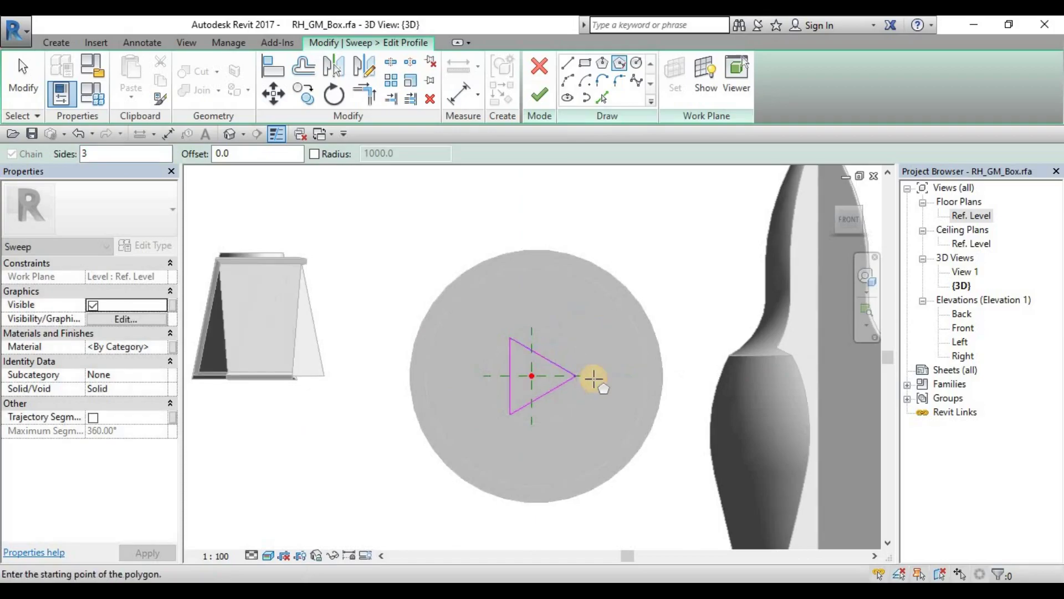
pyautogui.press('Escape')
pyautogui.scroll(-2, 581, 391)
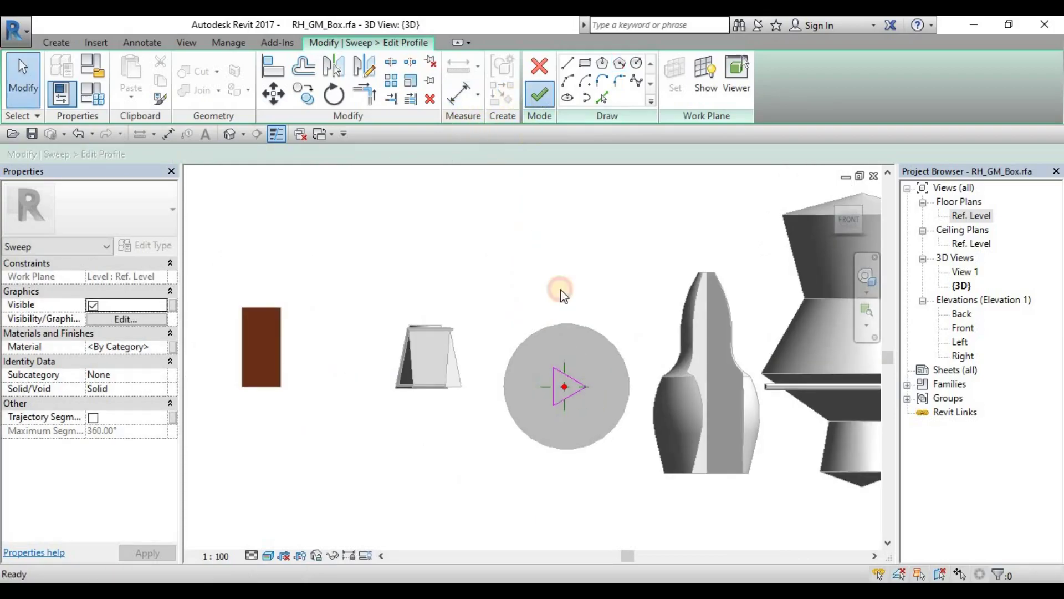
pyautogui.press('Return')
pyautogui.keyDown('shift'); pyautogui.moveTo(584, 302); pyautogui.dragTo(690, 129, button='middle'); pyautogui.keyUp('shift')
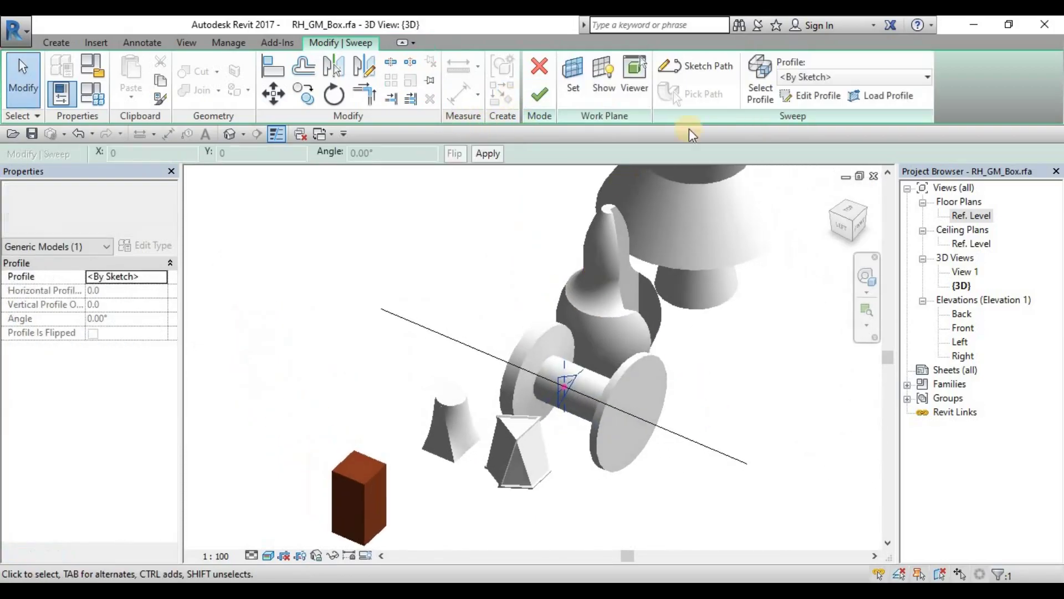
pyautogui.click(531, 93)
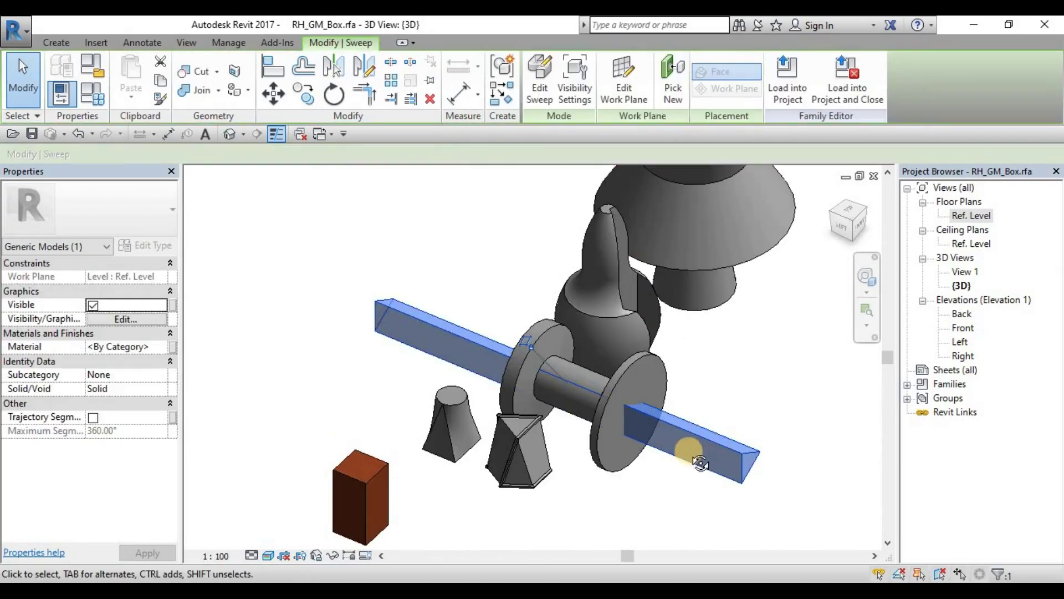
# Delete the solid triangular sweep running through the spool-shaped form
pyautogui.keyDown('shift'); pyautogui.moveTo(689, 452); pyautogui.dragTo(780, 444, button='middle'); pyautogui.keyUp('shift')
pyautogui.press('Escape')
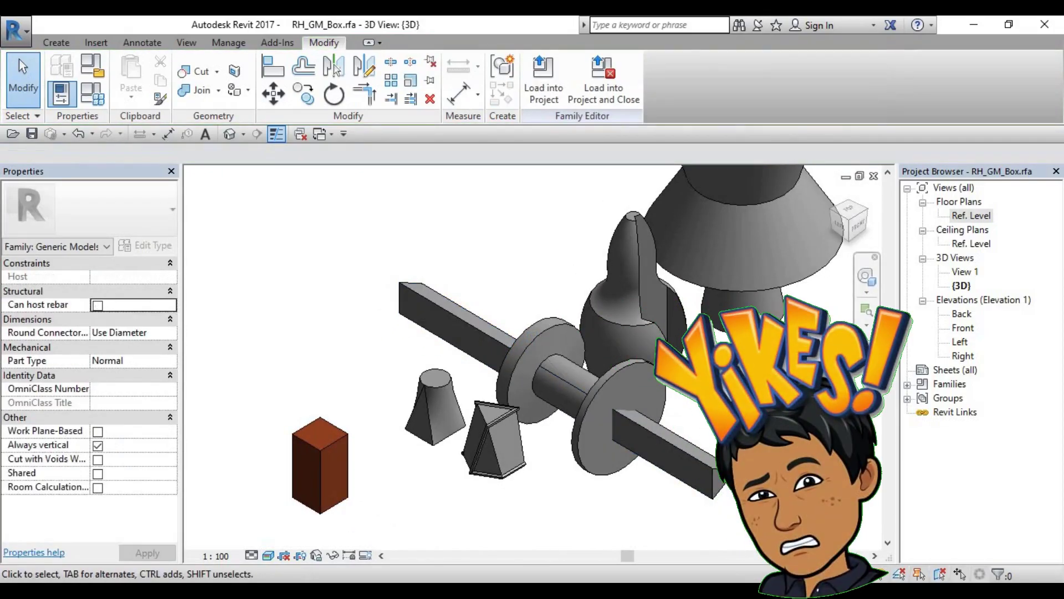
pyautogui.click(714, 472)
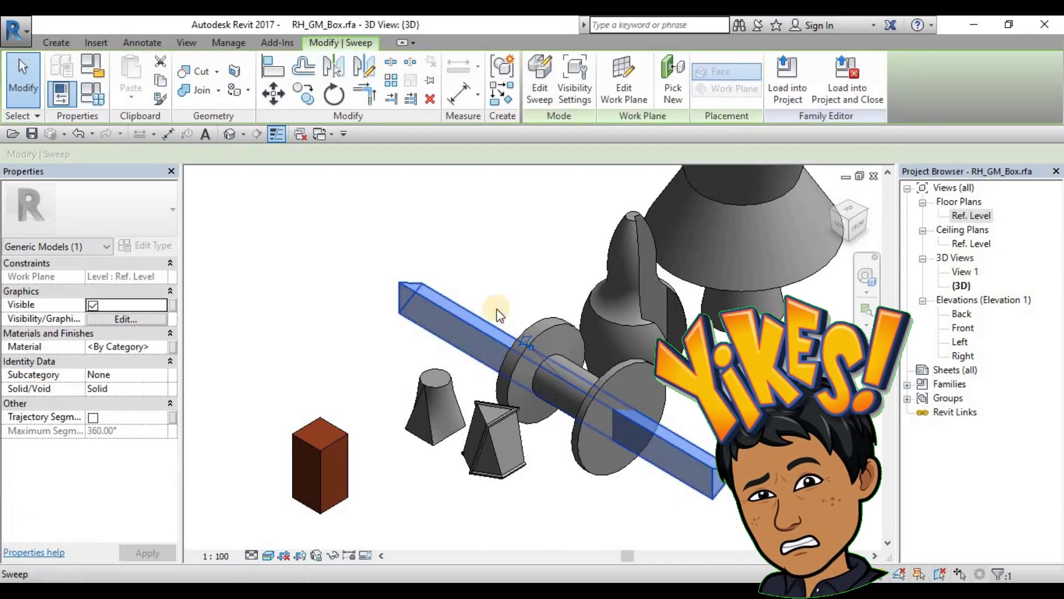
pyautogui.press('Delete')
pyautogui.click(65, 44)
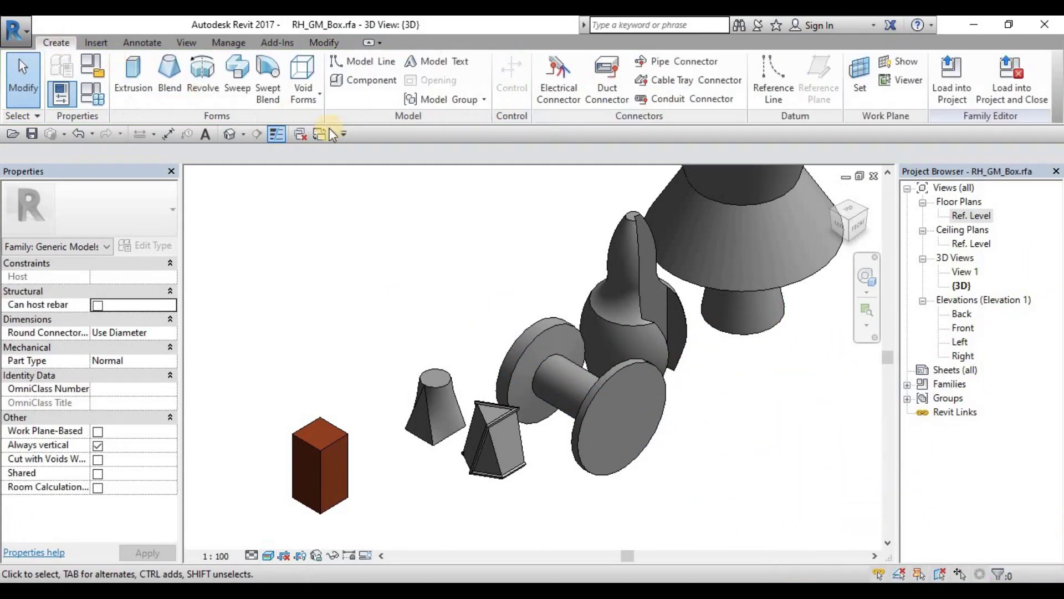
# Start a void sweep, sketch a straight path about 6800 long lengthwise through the spool-shaped revolve in top view, and finish the path
pyautogui.click(313, 97)
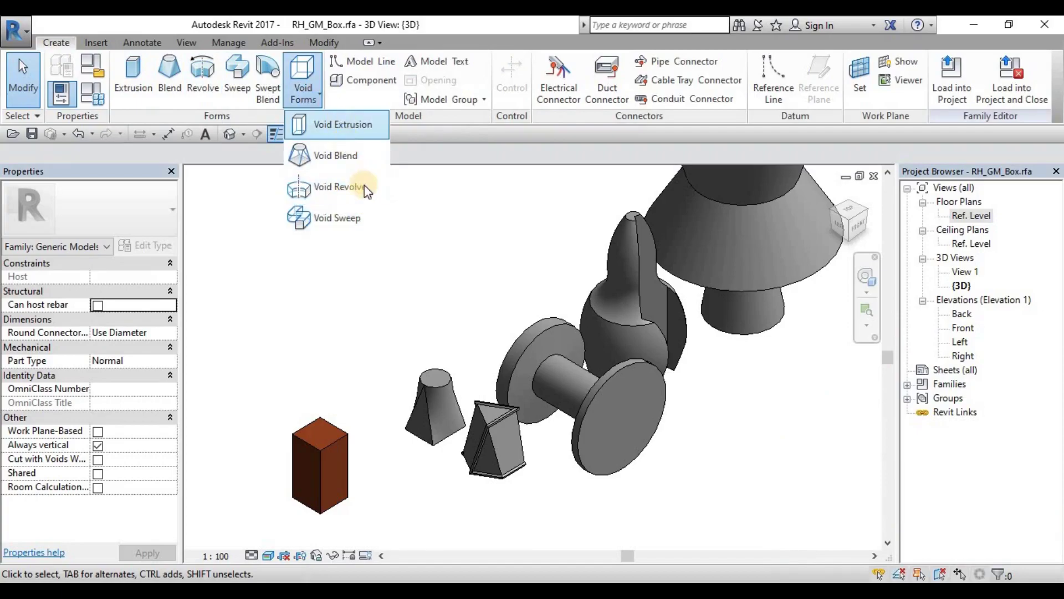
pyautogui.click(335, 217)
pyautogui.keyDown('shift'); pyautogui.moveTo(664, 321); pyautogui.dragTo(805, 205, button='middle'); pyautogui.keyUp('shift')
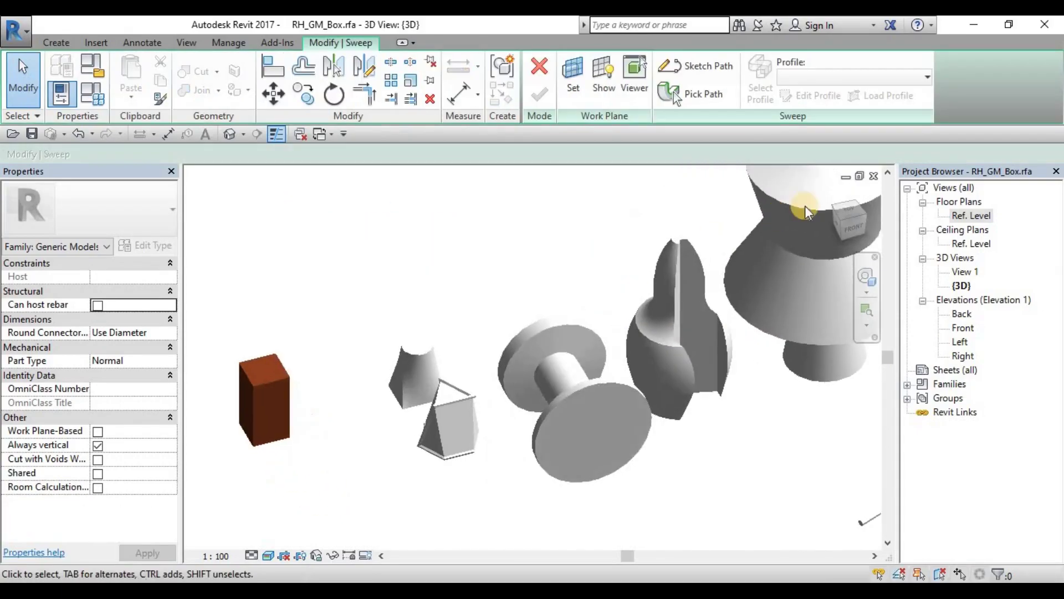
pyautogui.click(851, 212)
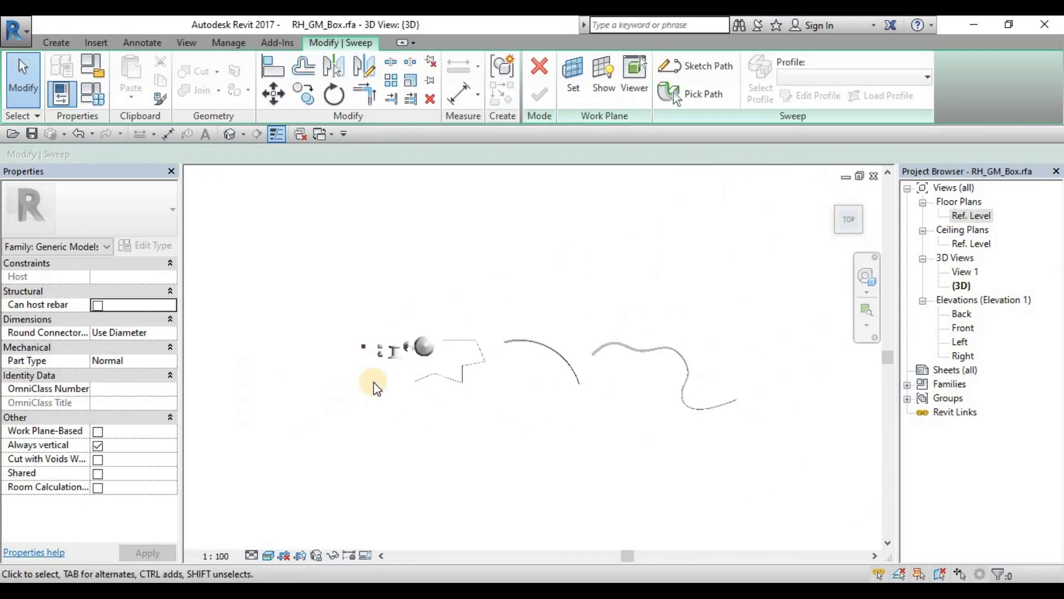
pyautogui.click(691, 66)
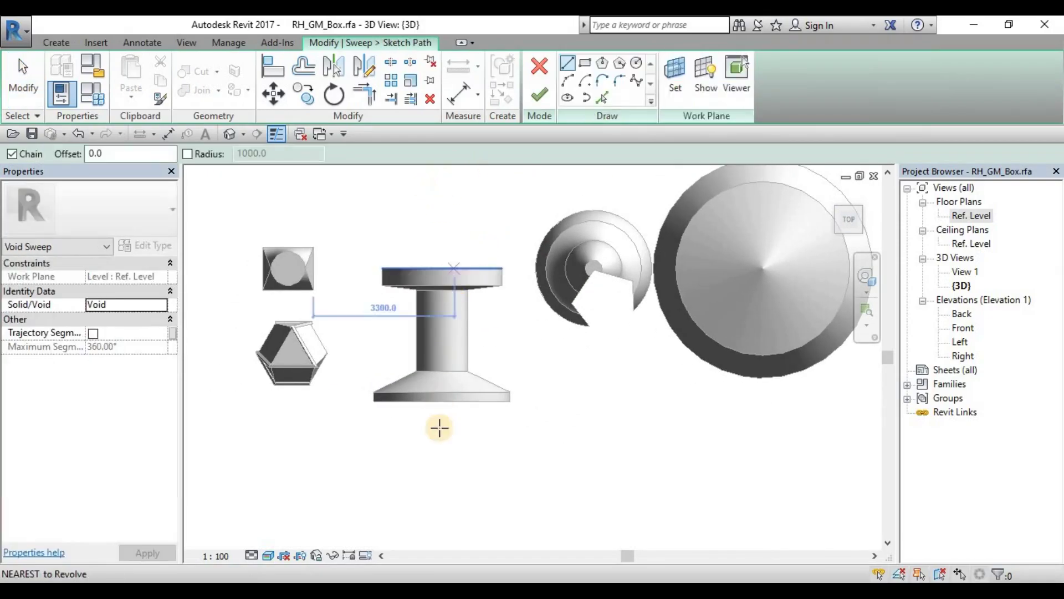
pyautogui.click(444, 206)
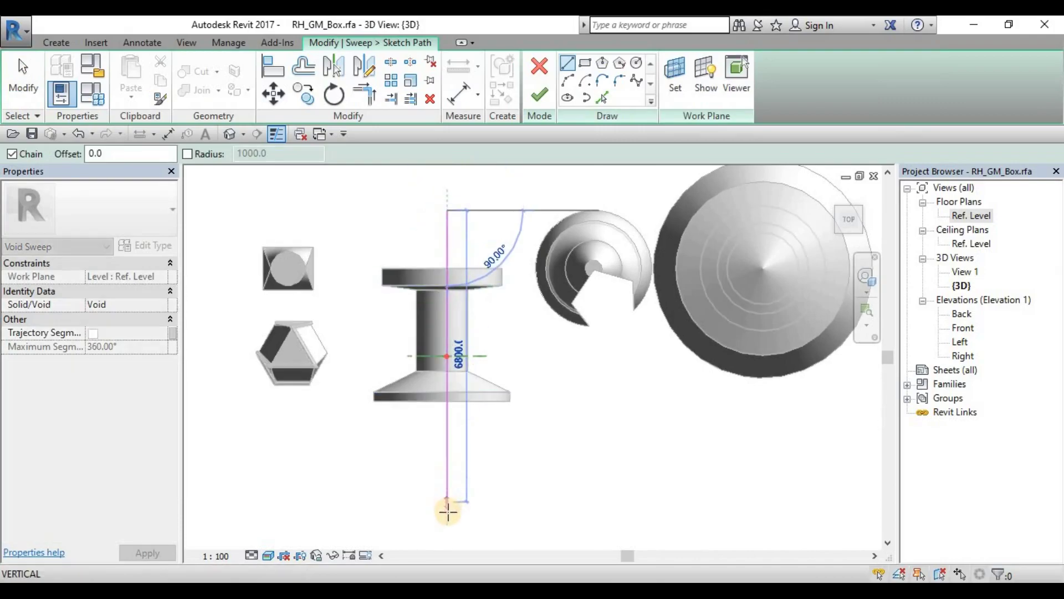
pyautogui.click(448, 509)
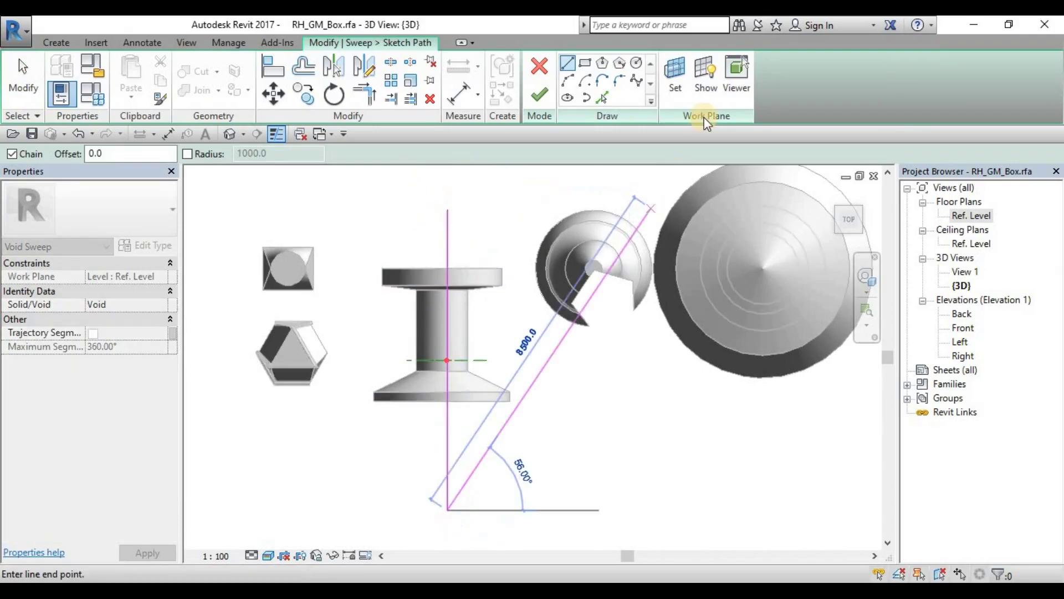
pyautogui.click(546, 91)
# Edit the void sweep's profile in front view and sketch a small three-sided inscribed polygon around the path's centre
pyautogui.click(763, 91)
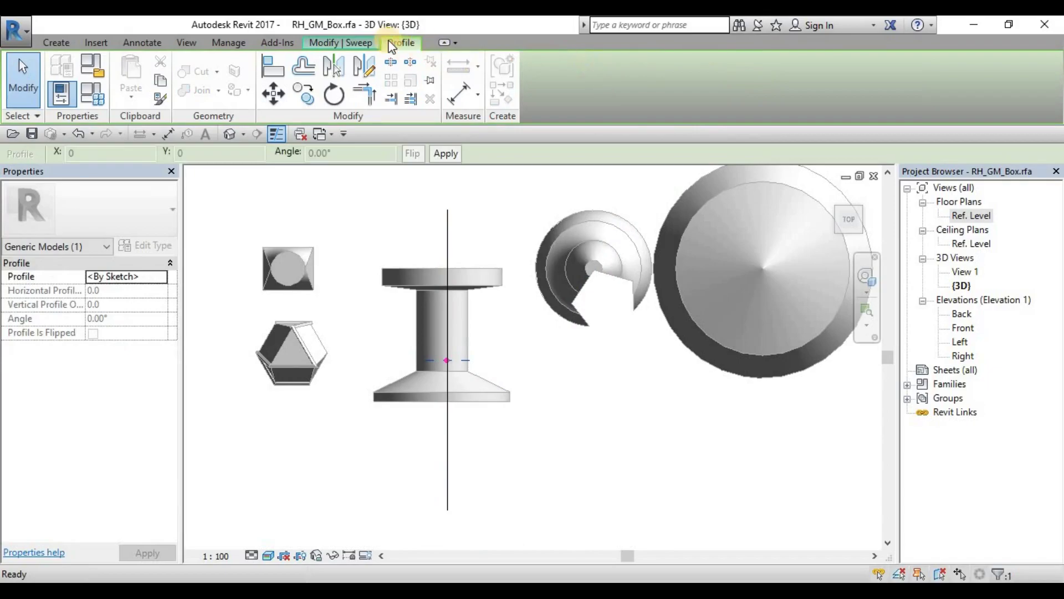
pyautogui.press('Escape')
pyautogui.click(762, 100)
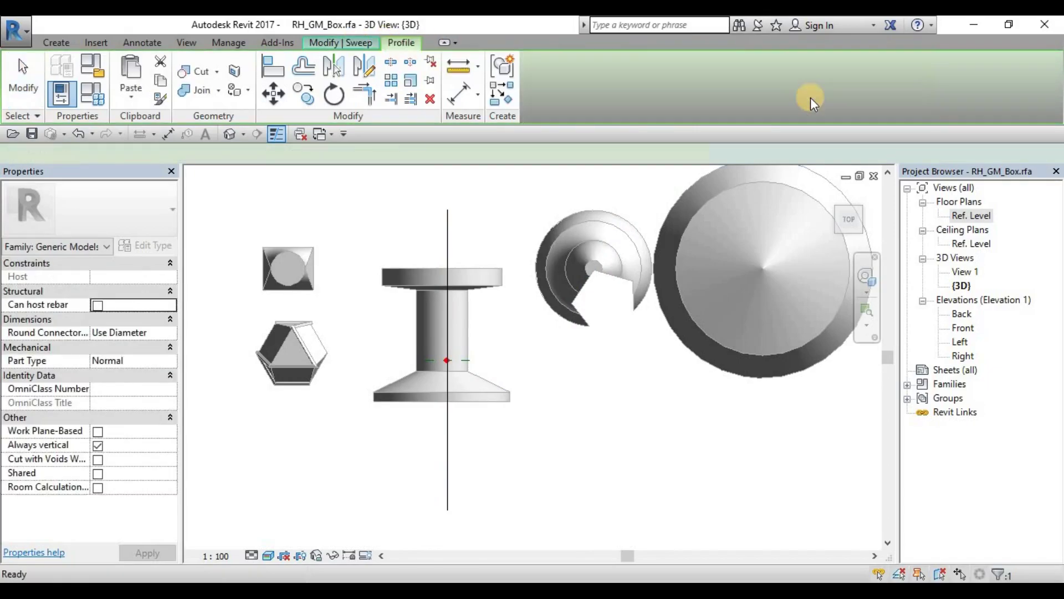
pyautogui.click(368, 43)
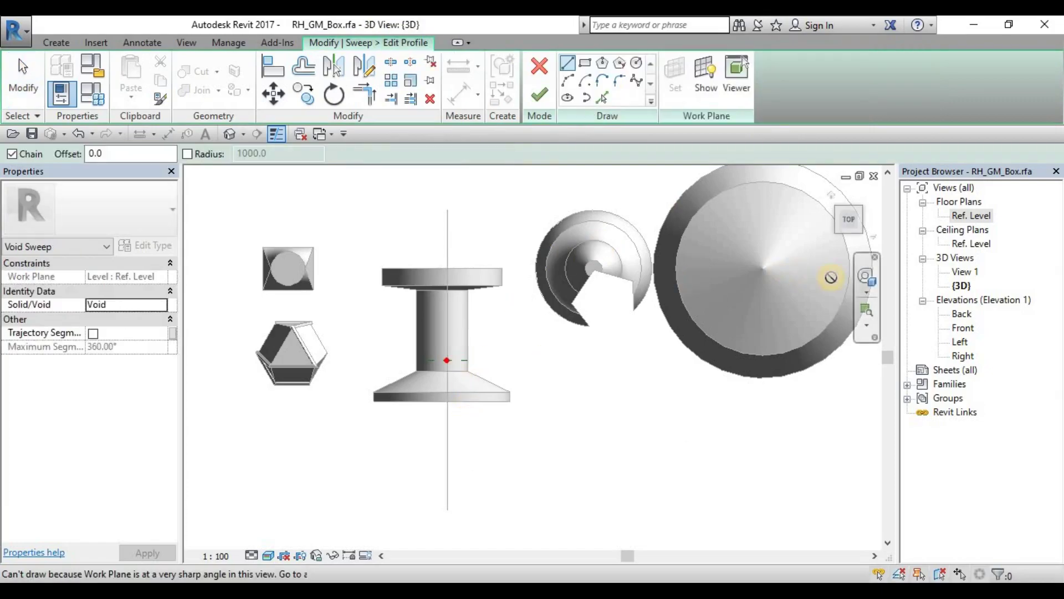
pyautogui.click(850, 240)
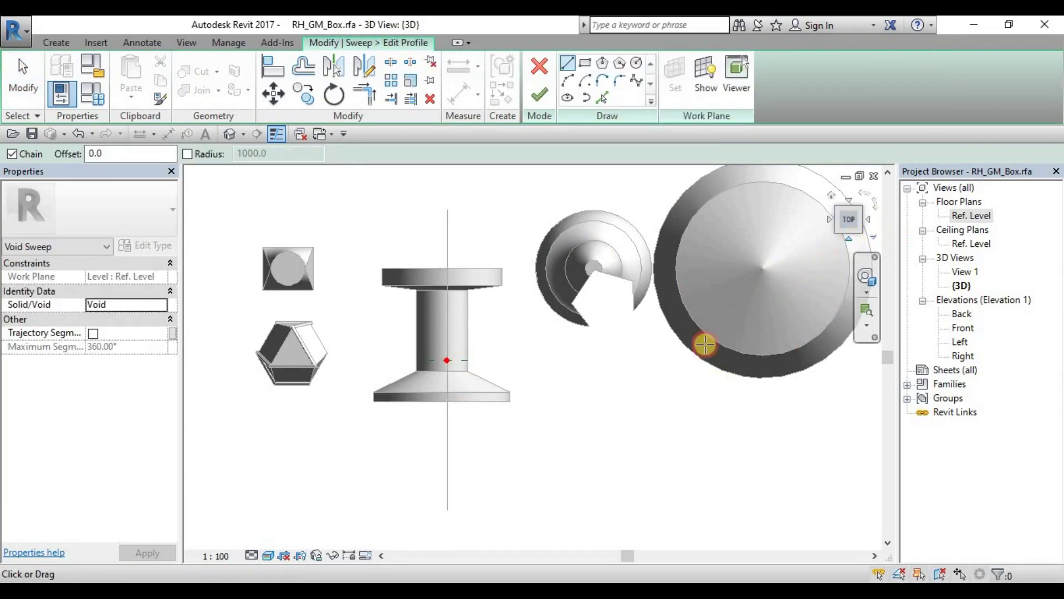
pyautogui.scroll(12, 500, 394)
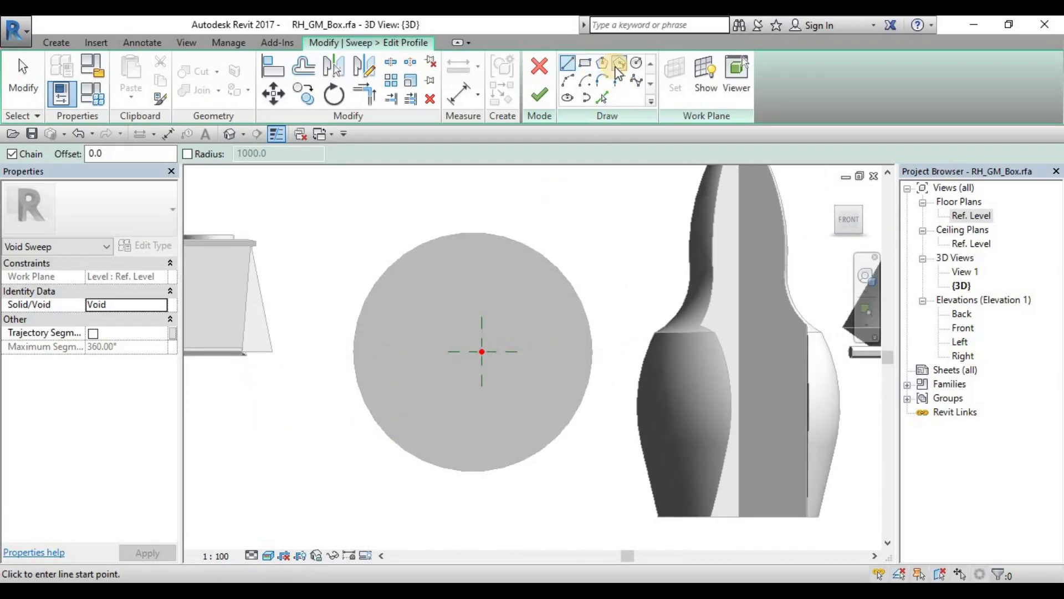
pyautogui.click(480, 350)
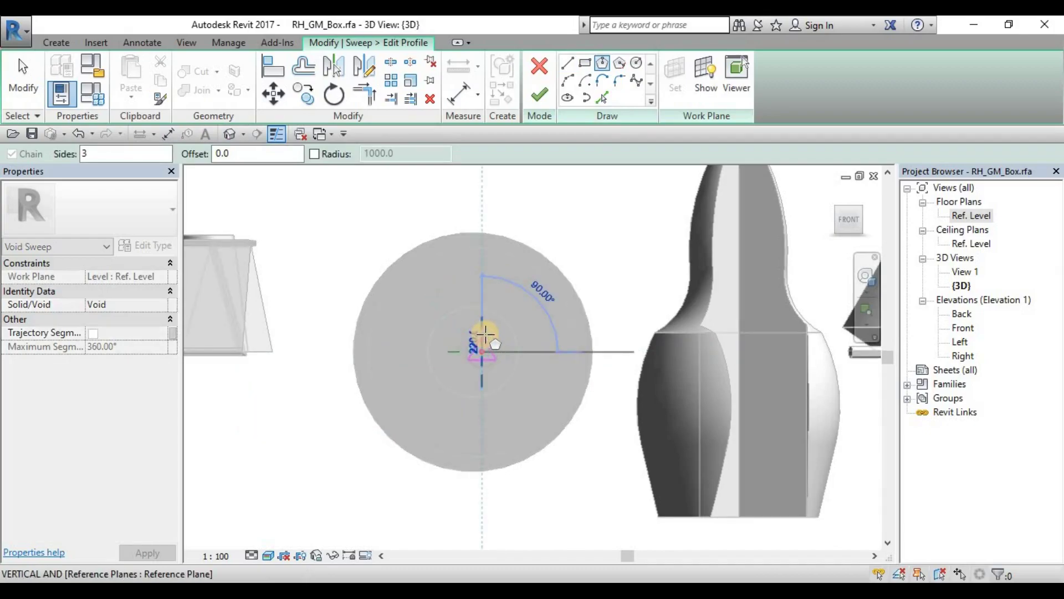
pyautogui.click(499, 331)
pyautogui.press('Escape')
pyautogui.press('Escape')
# Finish the triangular profile and the void sweep so that it cuts through the spool-shaped revolve
pyautogui.scroll(-4, 527, 343)
pyautogui.moveTo(534, 369)
pyautogui.keyDown('shift'); pyautogui.mouseDown(button='middle')
pyautogui.moveTo(585, 416)
pyautogui.moveTo(548, 383)
pyautogui.moveTo(537, 415)
pyautogui.moveTo(594, 444)
pyautogui.moveTo(529, 240)
pyautogui.mouseUp(button='middle'); pyautogui.keyUp('shift')
pyautogui.scroll(3, 538, 415)
pyautogui.click(538, 416)
pyautogui.press('Escape')
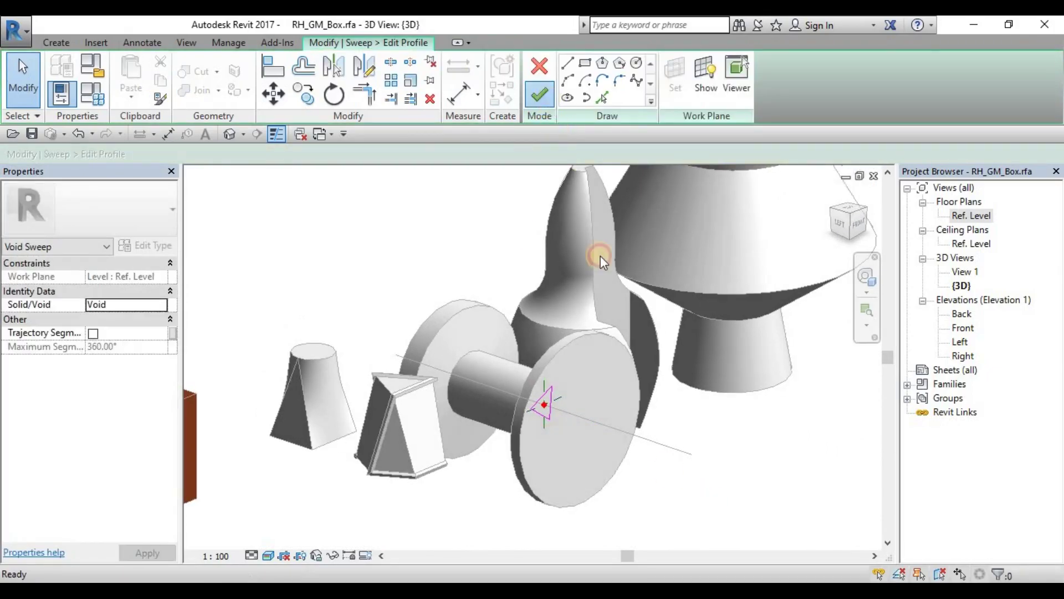
pyautogui.click(539, 94)
pyautogui.click(358, 48)
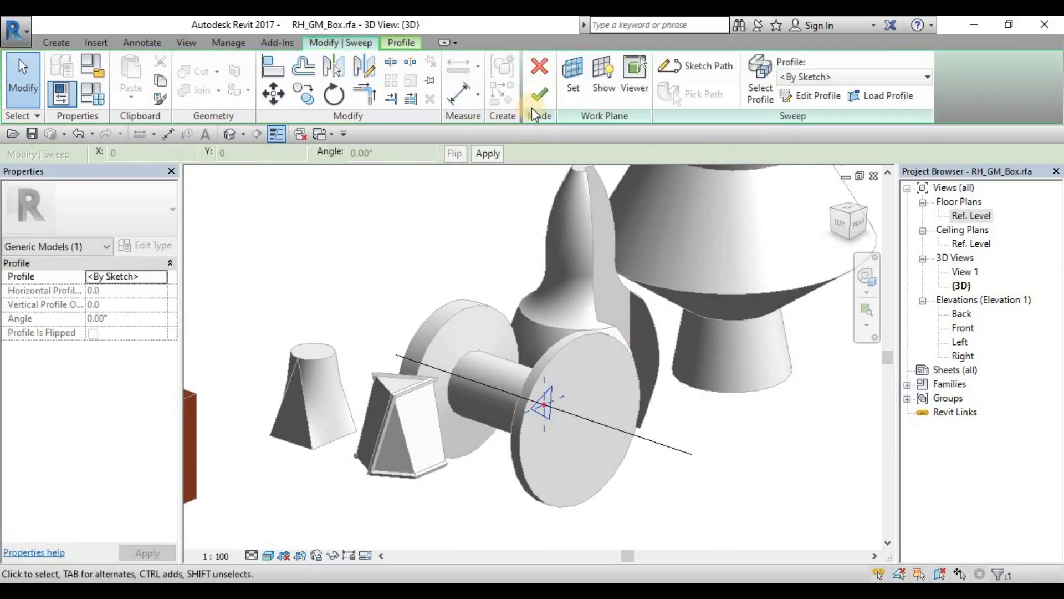
pyautogui.click(537, 99)
pyautogui.click(747, 440)
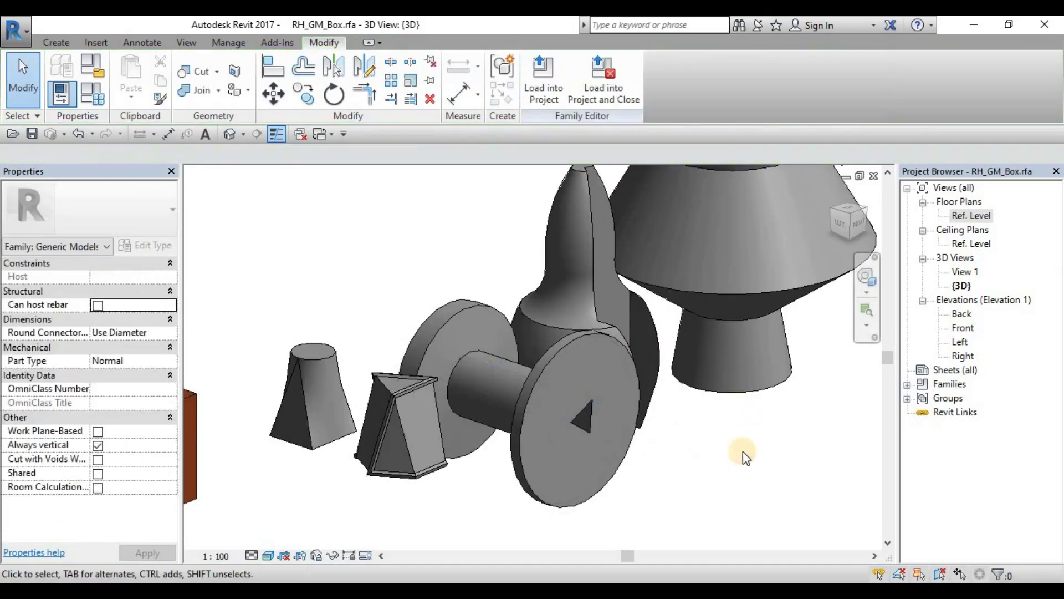
# Examine the triangular cut in the spool-shaped form and the neighbouring solids from several angles in 3D
pyautogui.keyDown('shift'); pyautogui.moveTo(660, 495); pyautogui.dragTo(397, 411, button='middle'); pyautogui.keyUp('shift')
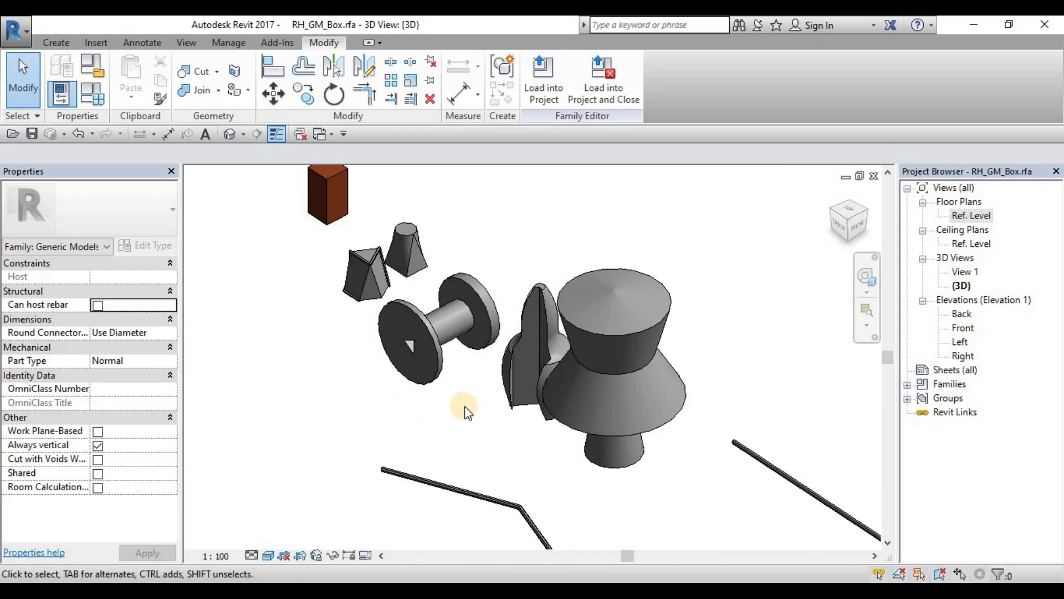
pyautogui.moveTo(557, 363)
pyautogui.keyDown('shift'); pyautogui.mouseDown(button='middle')
pyautogui.moveTo(569, 375)
pyautogui.moveTo(557, 363)
pyautogui.mouseUp(button='middle'); pyautogui.keyUp('shift')
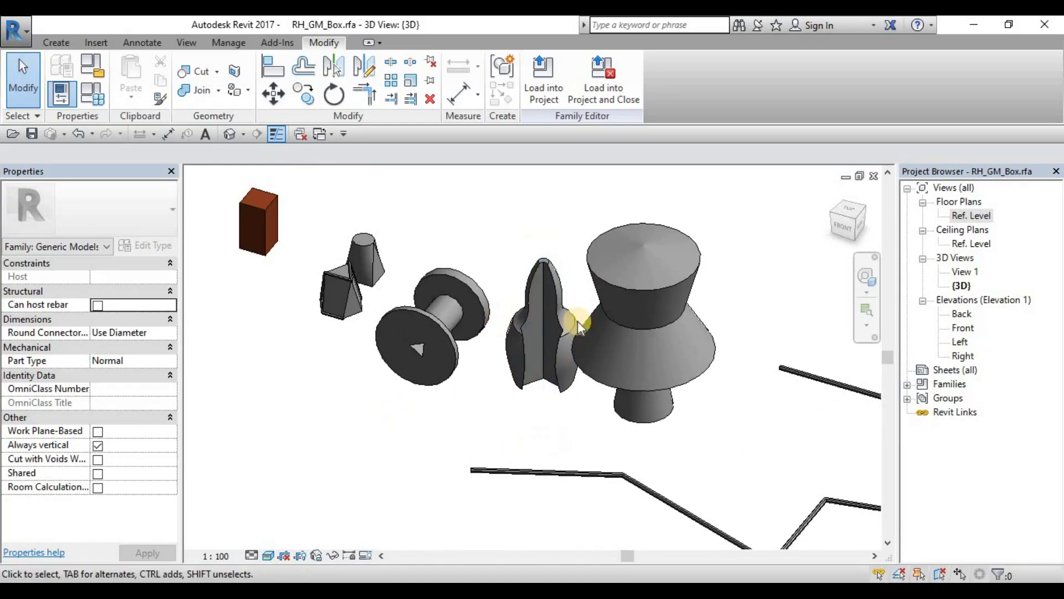
pyautogui.moveTo(591, 430); pyautogui.dragTo(496, 360, button='middle')
pyautogui.scroll(-3, 495, 360)
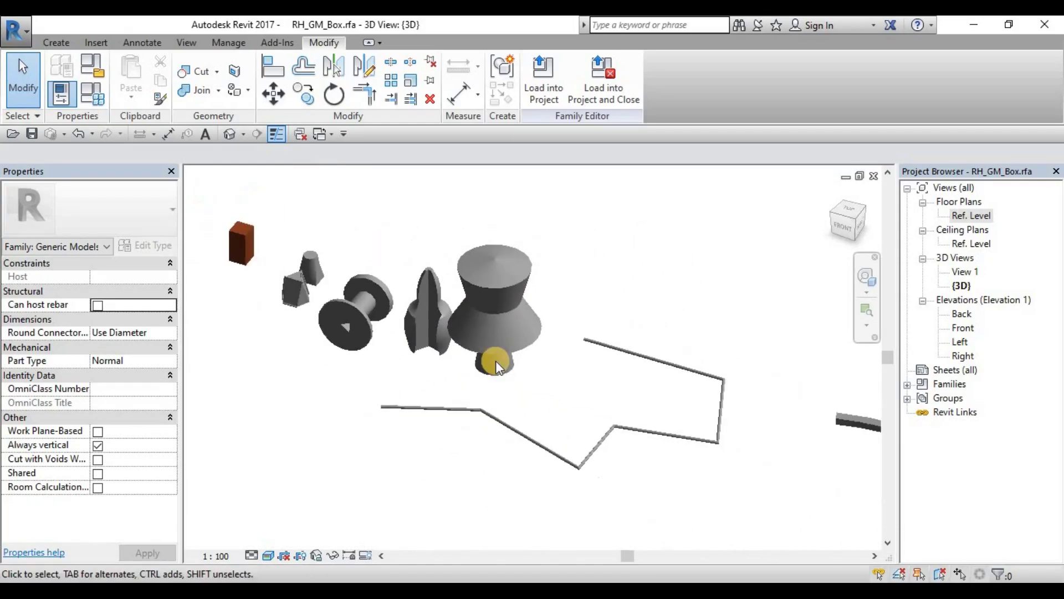
pyautogui.scroll(2, 458, 360)
pyautogui.scroll(3, 277, 284)
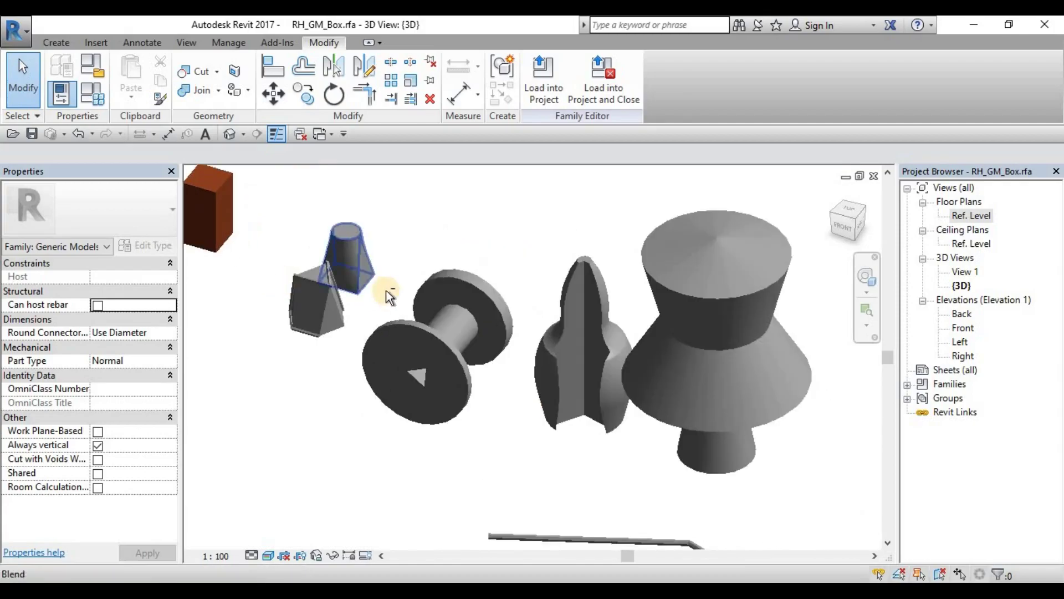
pyautogui.click(394, 266)
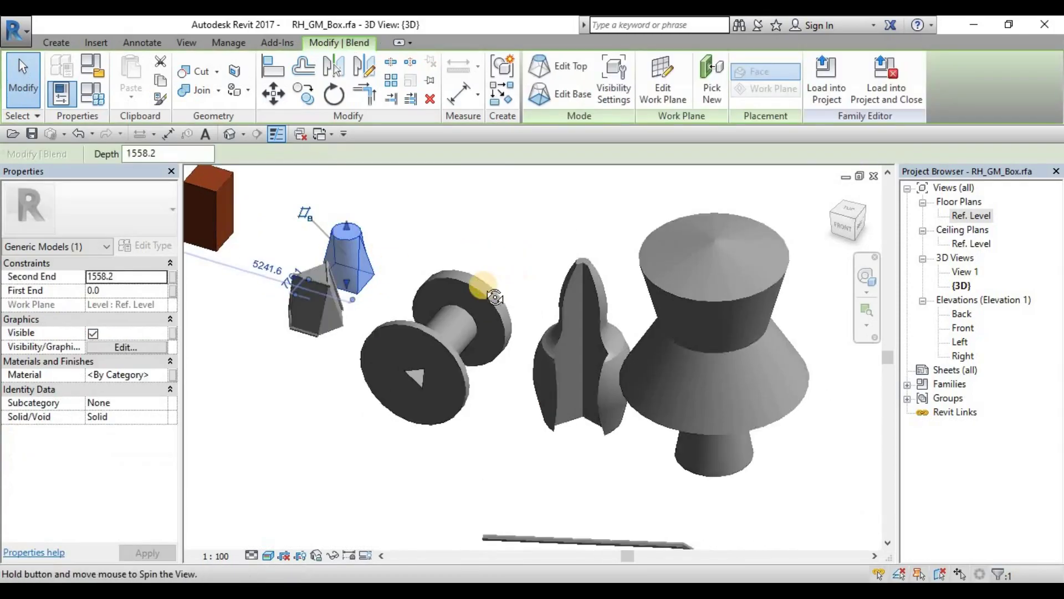
pyautogui.scroll(-4, 516, 298)
pyautogui.keyDown('shift'); pyautogui.moveTo(624, 395); pyautogui.dragTo(488, 318, button='middle'); pyautogui.keyUp('shift')
pyautogui.click(579, 396)
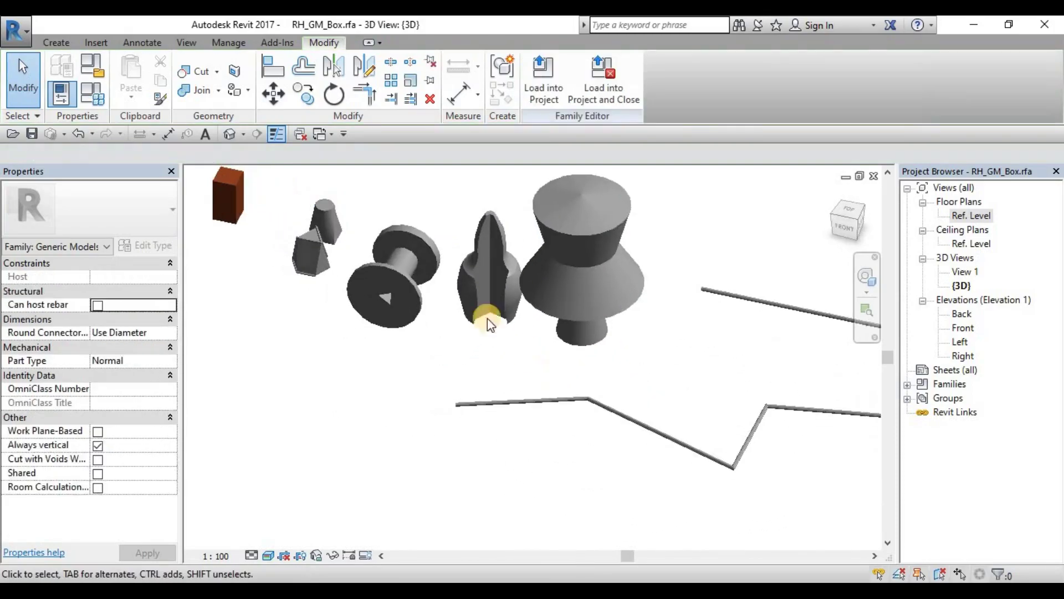
# Create a solid extrusion 250 deep from a circle of radius 1800 overlapping the edge of the largest revolved form in plan
pyautogui.click(56, 43)
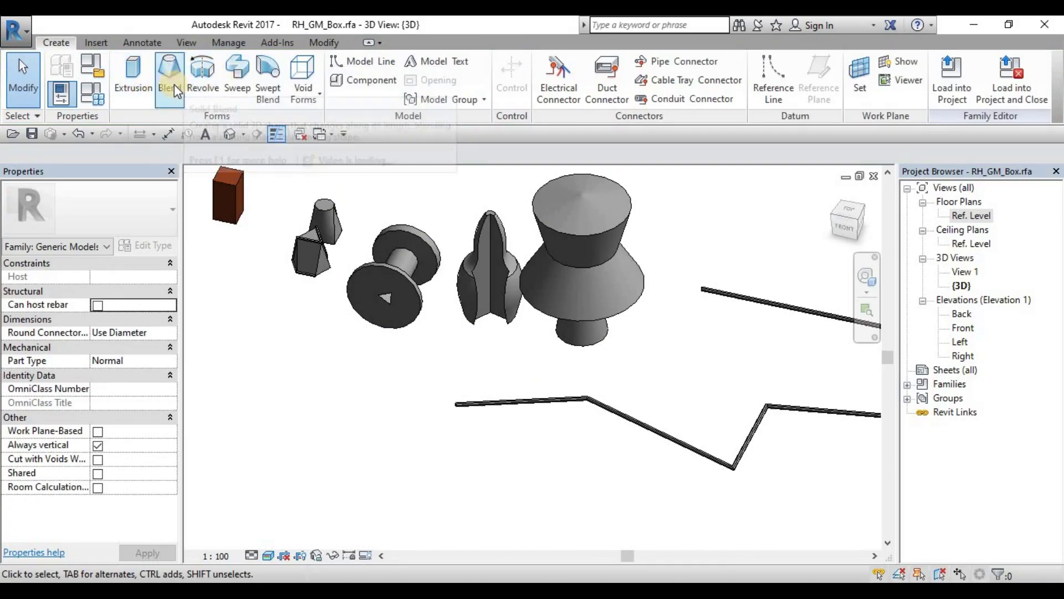
pyautogui.click(130, 86)
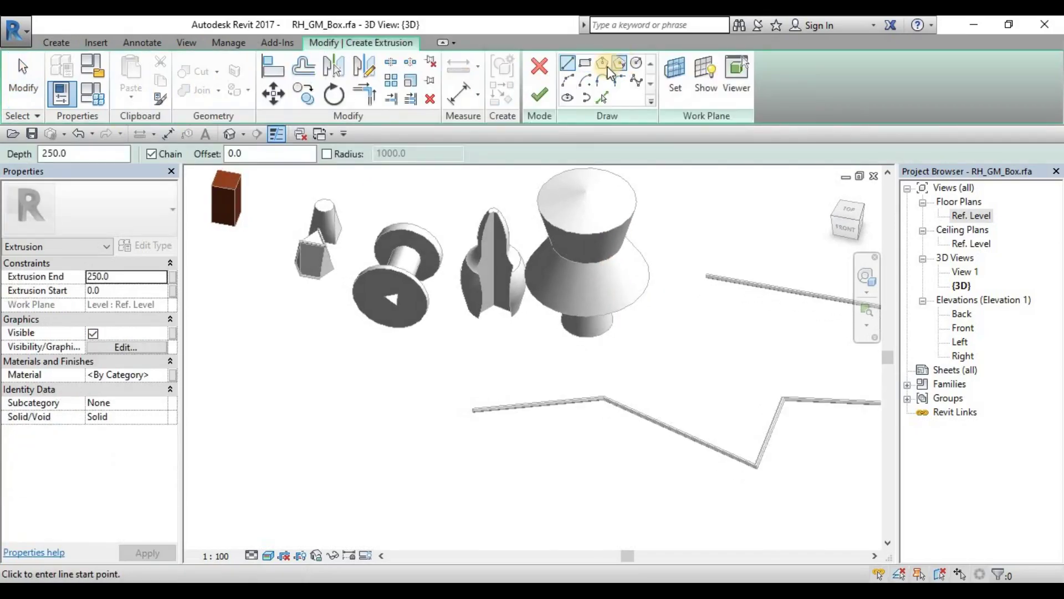
pyautogui.click(636, 62)
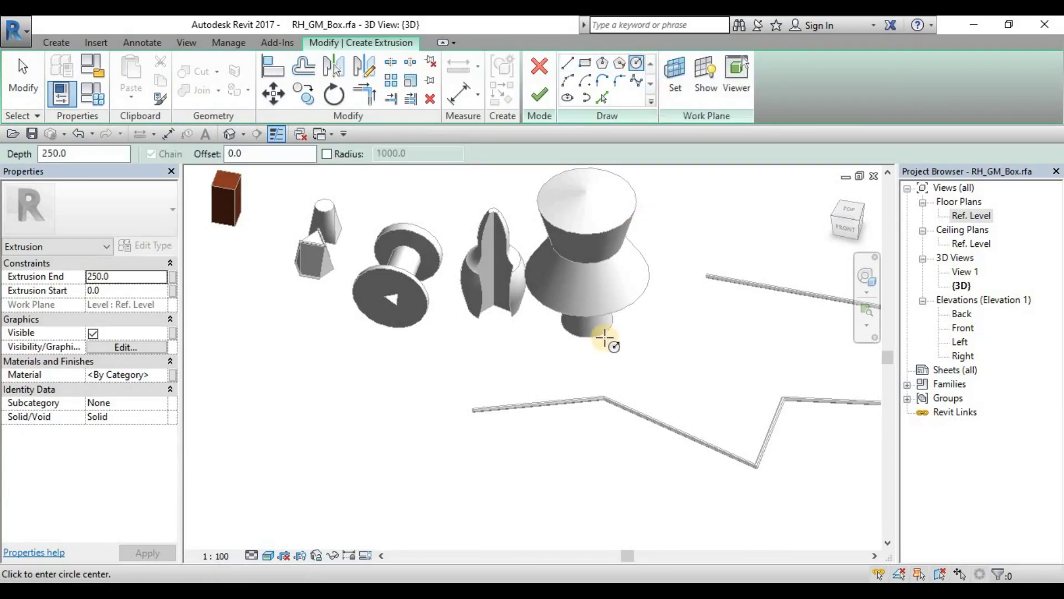
pyautogui.click(851, 216)
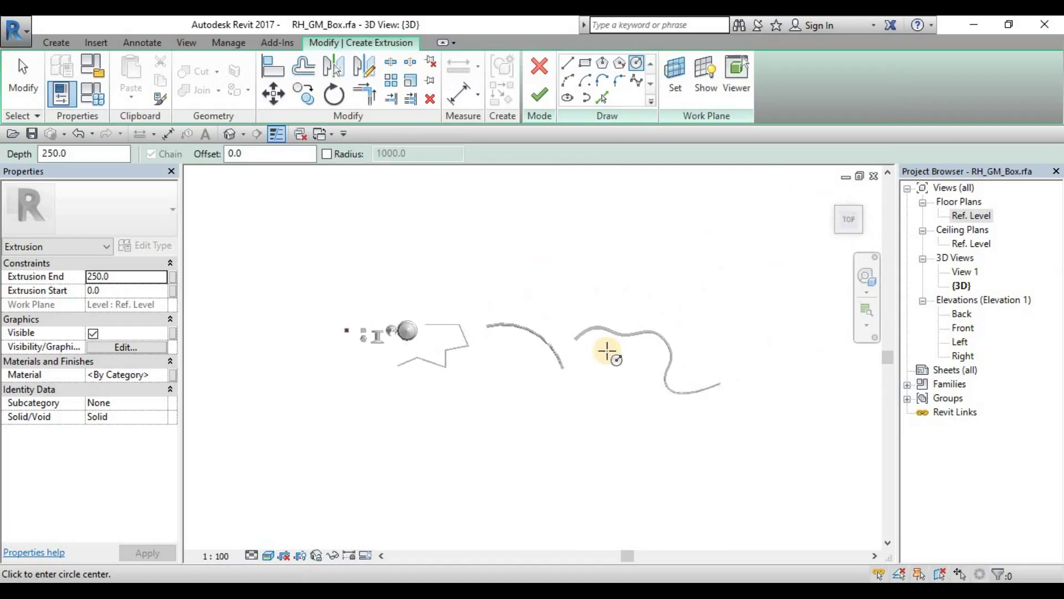
pyautogui.scroll(6, 388, 331)
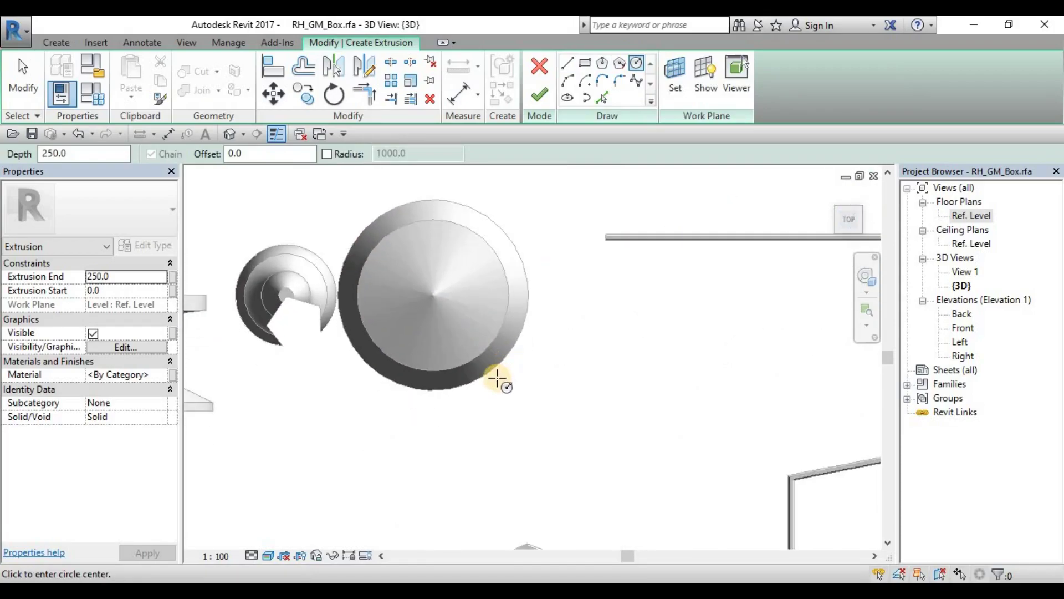
pyautogui.click(561, 387)
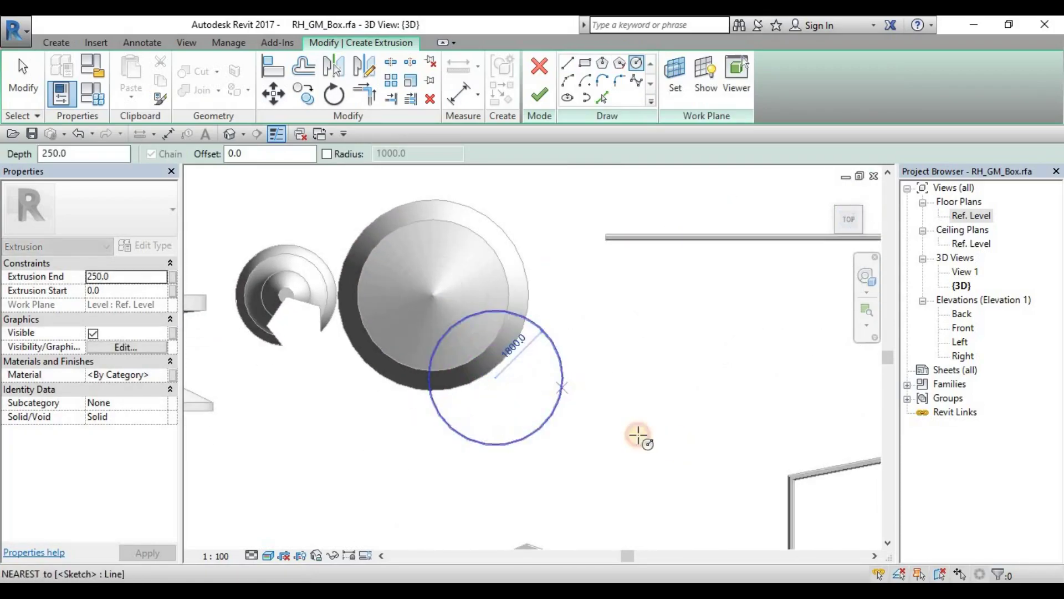
pyautogui.press('Escape')
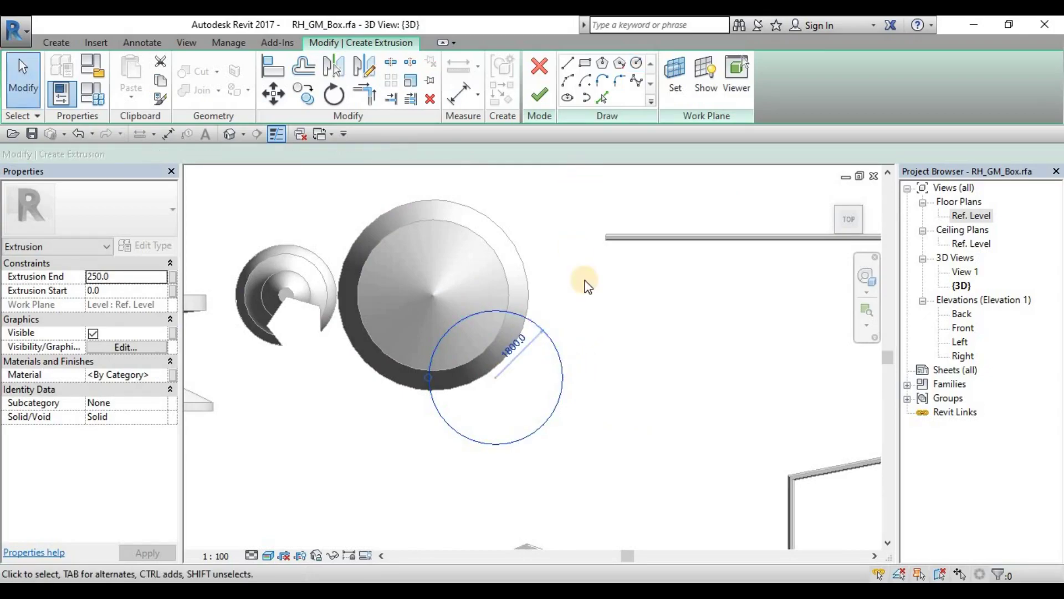
pyautogui.click(559, 360)
pyautogui.click(624, 356)
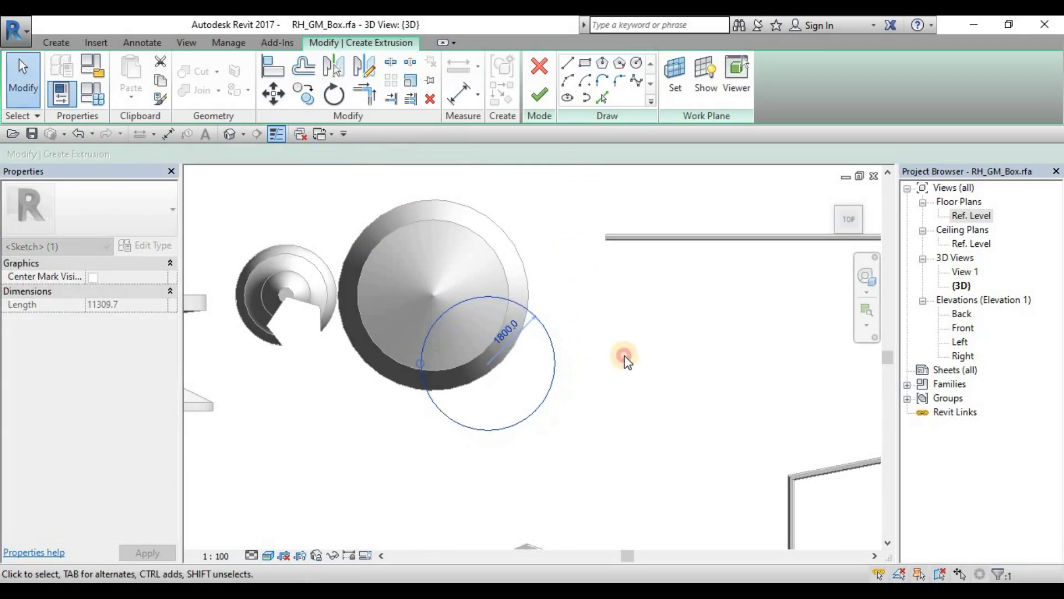
pyautogui.click(540, 94)
# Stretch the cylindrical extrusion up to about 7270 and down to about -4870 so it extends beyond the largest revolved form
pyautogui.moveTo(535, 285)
pyautogui.keyDown('shift'); pyautogui.mouseDown(button='middle')
pyautogui.moveTo(575, 423)
pyautogui.moveTo(537, 308)
pyautogui.moveTo(603, 183)
pyautogui.moveTo(531, 327)
pyautogui.moveTo(518, 319)
pyautogui.mouseUp(button='middle'); pyautogui.keyUp('shift')
pyautogui.click(541, 337)
pyautogui.click(543, 336)
pyautogui.moveTo(521, 202); pyautogui.dragTo(521, 178)
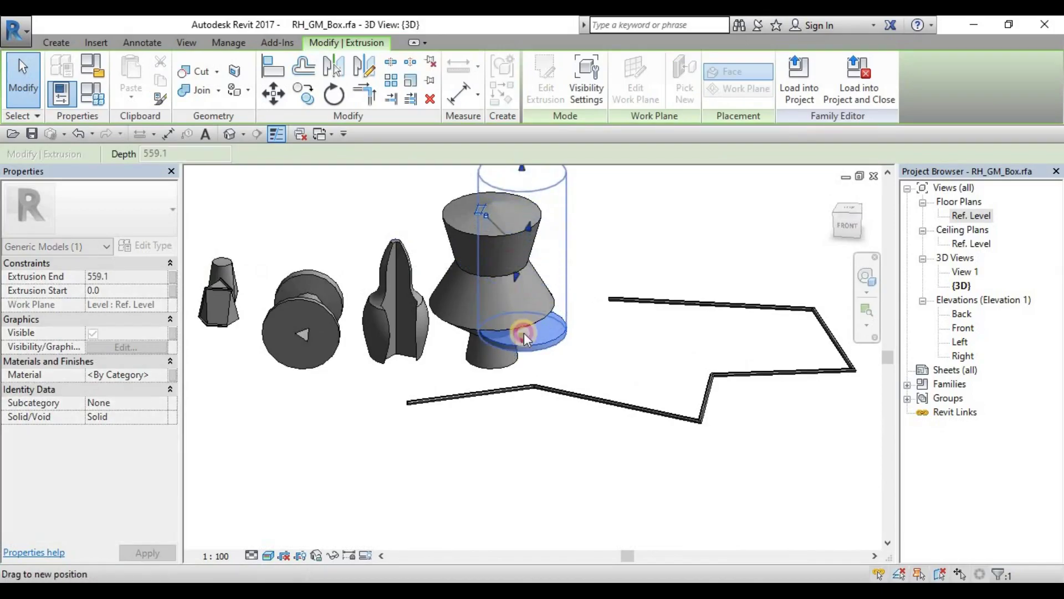
pyautogui.moveTo(518, 332); pyautogui.dragTo(561, 483)
pyautogui.click(561, 483)
pyautogui.keyDown('shift'); pyautogui.moveTo(465, 428); pyautogui.dragTo(532, 222, button='middle'); pyautogui.keyUp('shift')
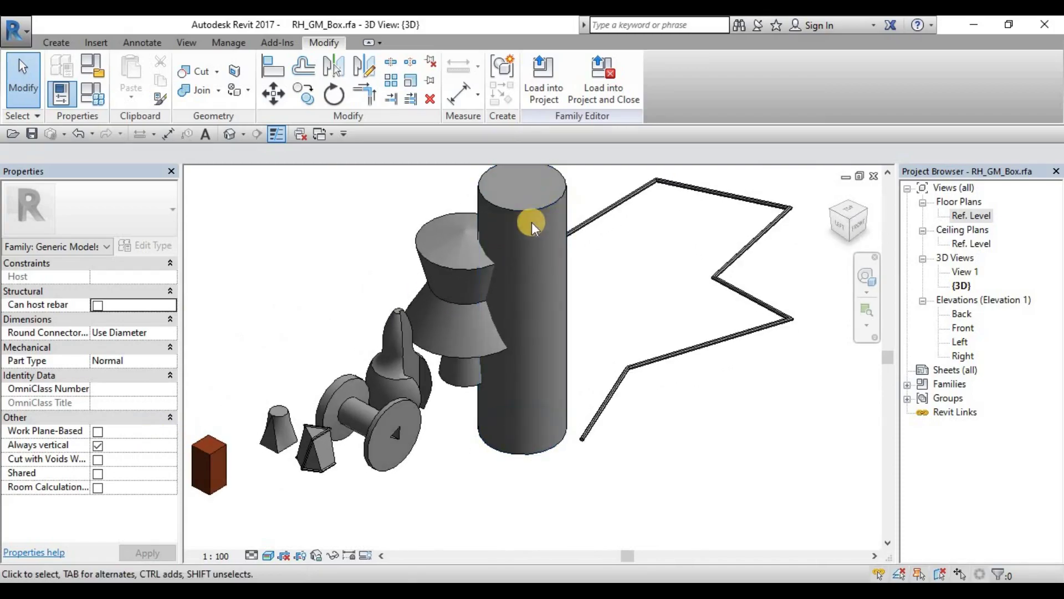
pyautogui.click(532, 208)
pyautogui.moveTo(537, 209); pyautogui.dragTo(537, 209)
pyautogui.keyDown('shift'); pyautogui.moveTo(566, 418); pyautogui.dragTo(471, 381, button='middle'); pyautogui.keyUp('shift')
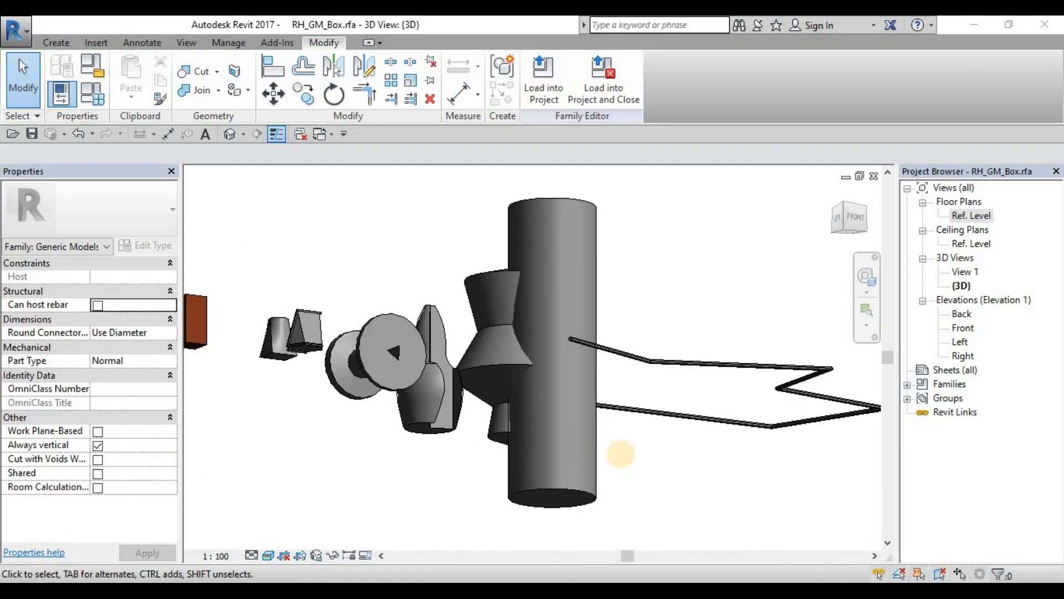
# Change the tall cylindrical extrusion through the largest revolved form from solid to void
pyautogui.click(610, 445)
pyautogui.keyDown('shift'); pyautogui.moveTo(594, 424); pyautogui.dragTo(598, 283, button='middle'); pyautogui.keyUp('shift')
pyautogui.click(597, 282)
pyautogui.keyDown('shift'); pyautogui.moveTo(611, 364); pyautogui.dragTo(619, 292, button='middle'); pyautogui.keyUp('shift')
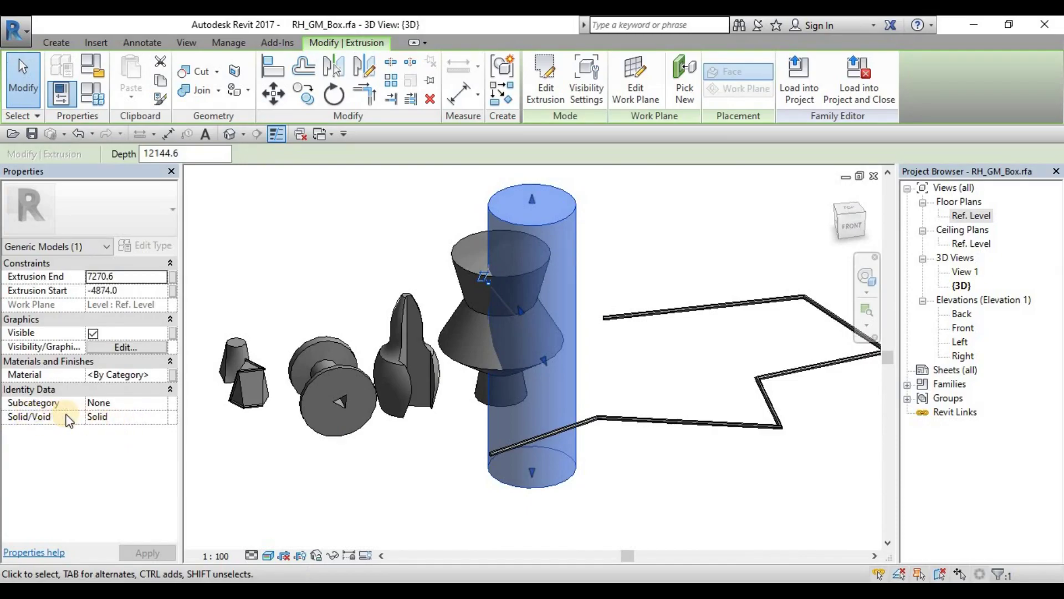
pyautogui.click(158, 415)
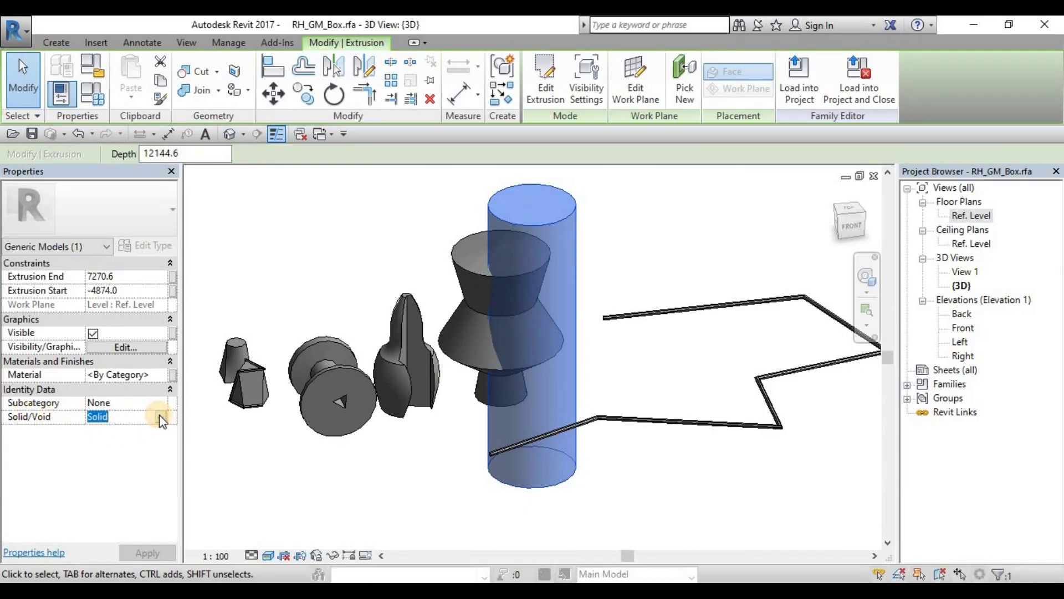
pyautogui.click(160, 416)
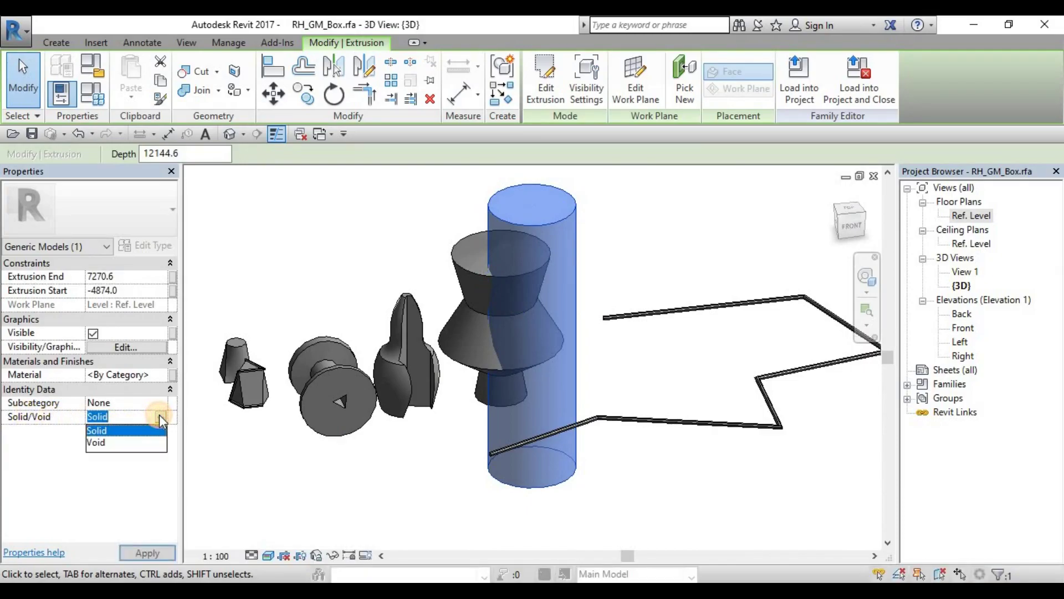
pyautogui.click(99, 444)
pyautogui.click(424, 493)
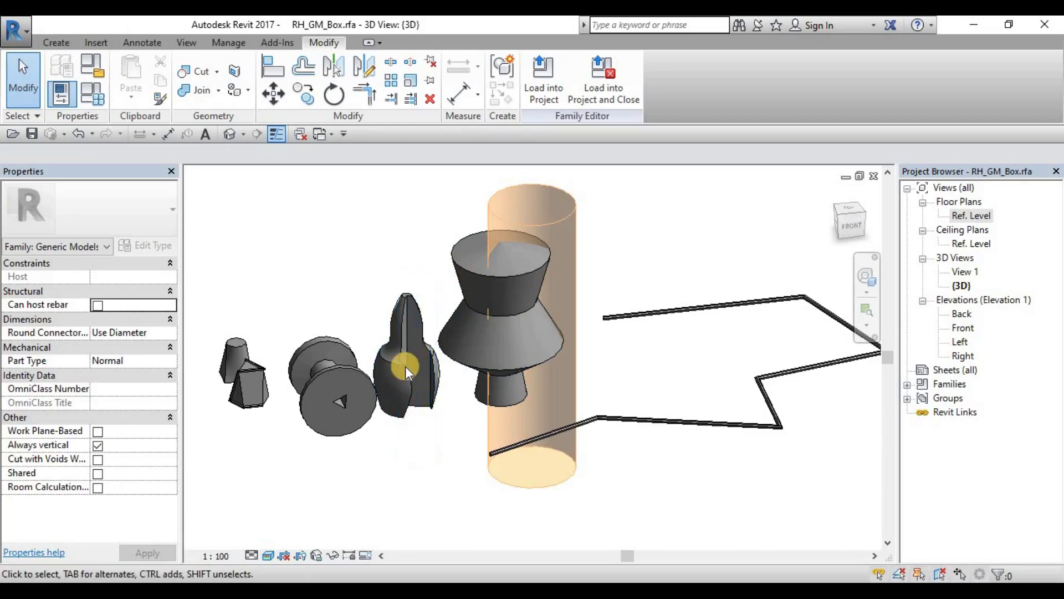
# Examine the cylindrical void and the revolved forms beside it from several angles in 3D
pyautogui.keyDown('shift'); pyautogui.moveTo(447, 431); pyautogui.dragTo(417, 428, button='middle'); pyautogui.keyUp('shift')
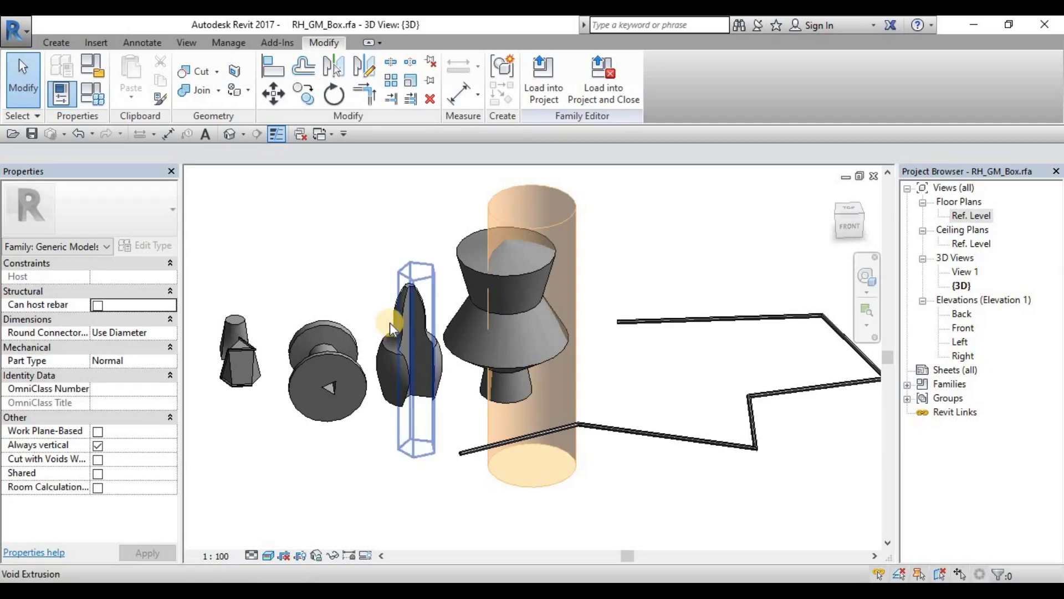
pyautogui.scroll(3, 394, 324)
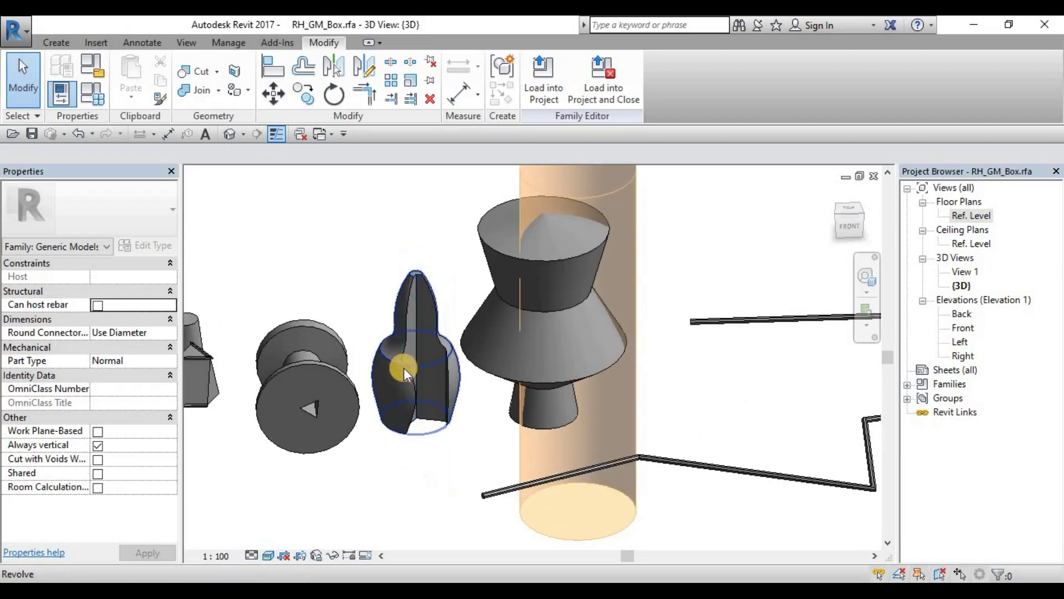
pyautogui.scroll(2, 403, 367)
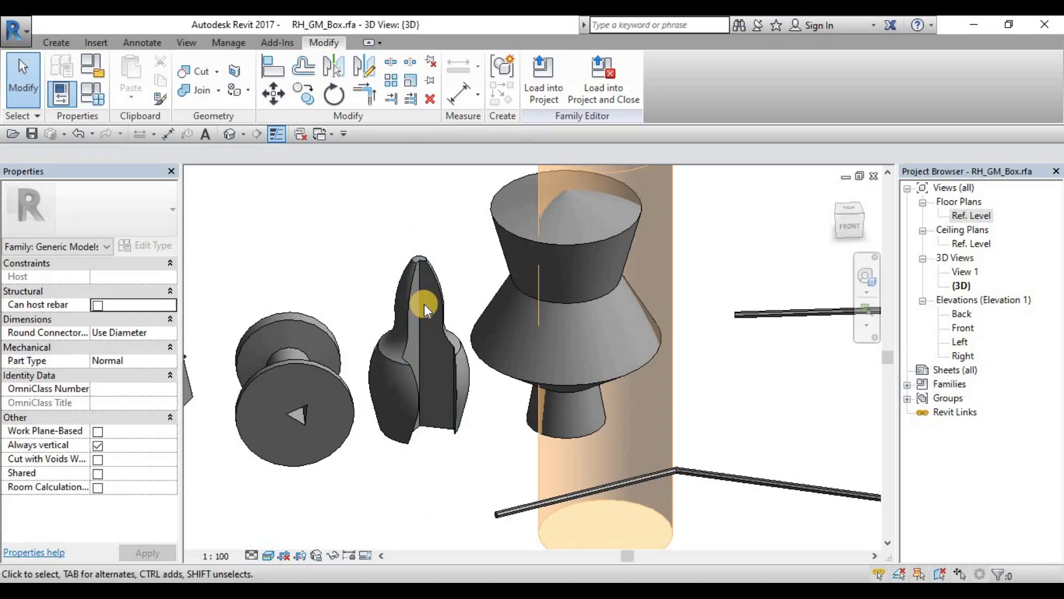
pyautogui.keyDown('shift'); pyautogui.moveTo(617, 240); pyautogui.dragTo(664, 222, button='middle'); pyautogui.keyUp('shift')
pyautogui.click(654, 204)
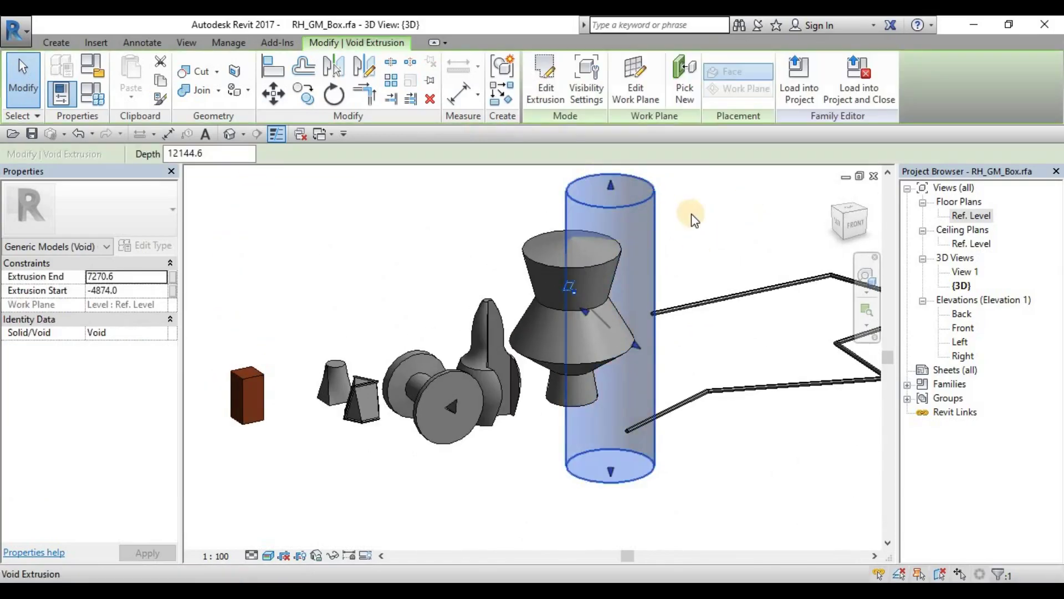
pyautogui.click(693, 219)
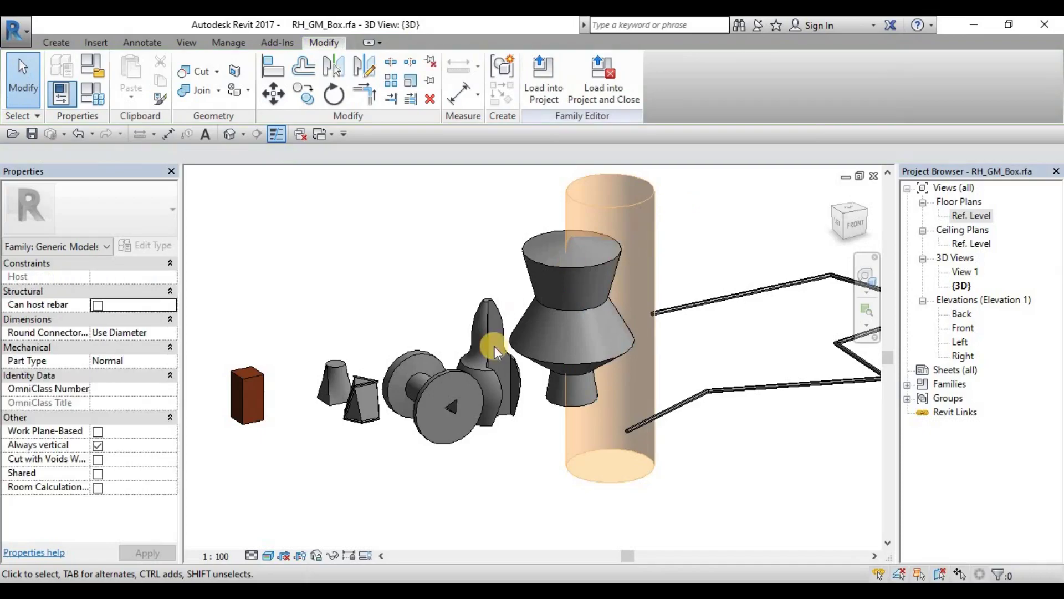
pyautogui.keyDown('shift'); pyautogui.moveTo(516, 332); pyautogui.dragTo(495, 331, button='middle'); pyautogui.keyUp('shift')
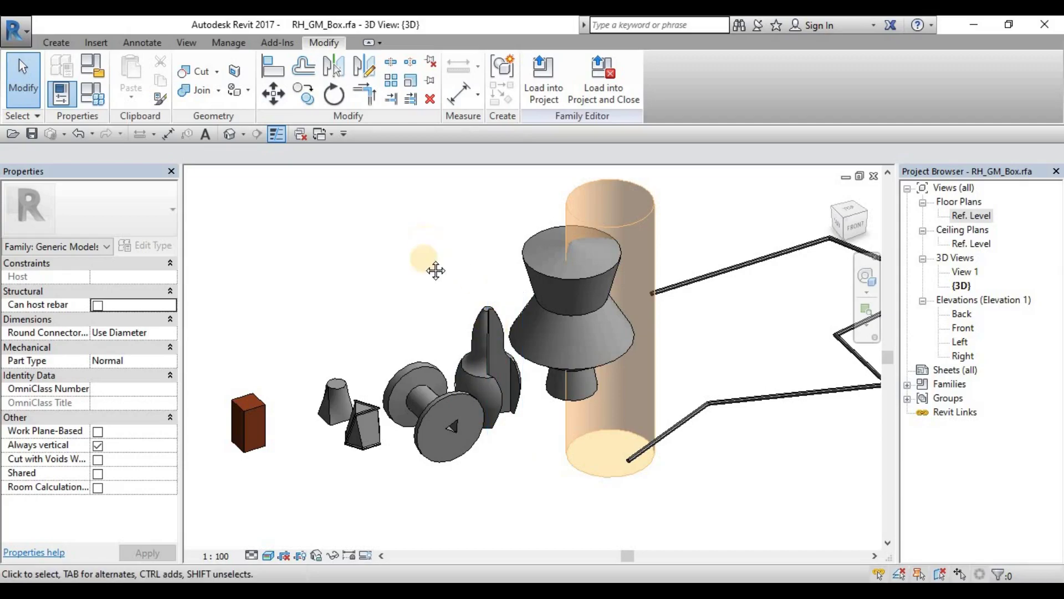
pyautogui.moveTo(434, 268); pyautogui.dragTo(360, 262, button='middle')
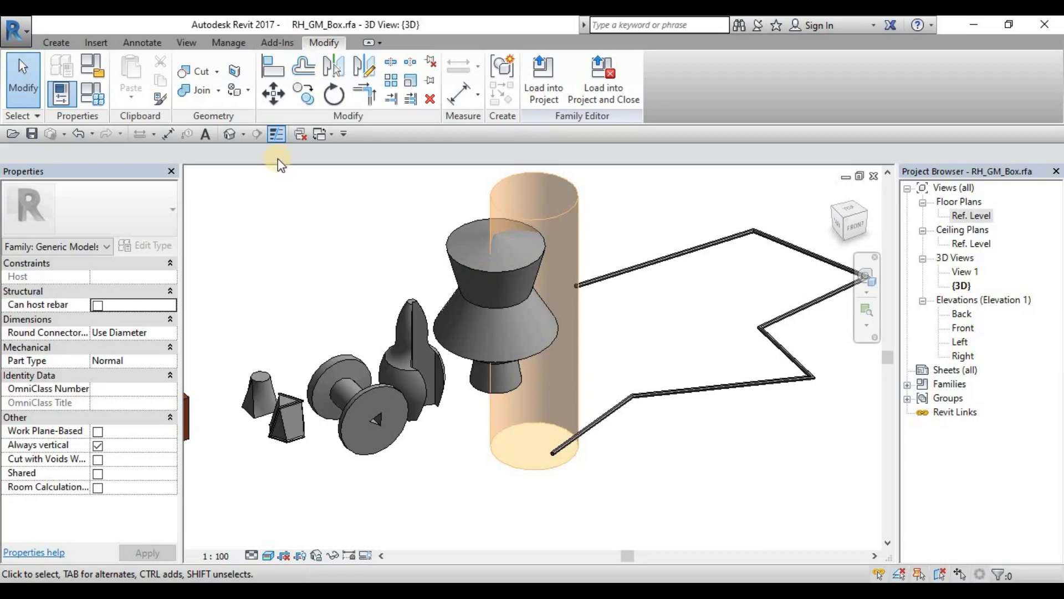
# Use Cut Geometry to cut the largest revolved form with the cylindrical void
pyautogui.click(198, 78)
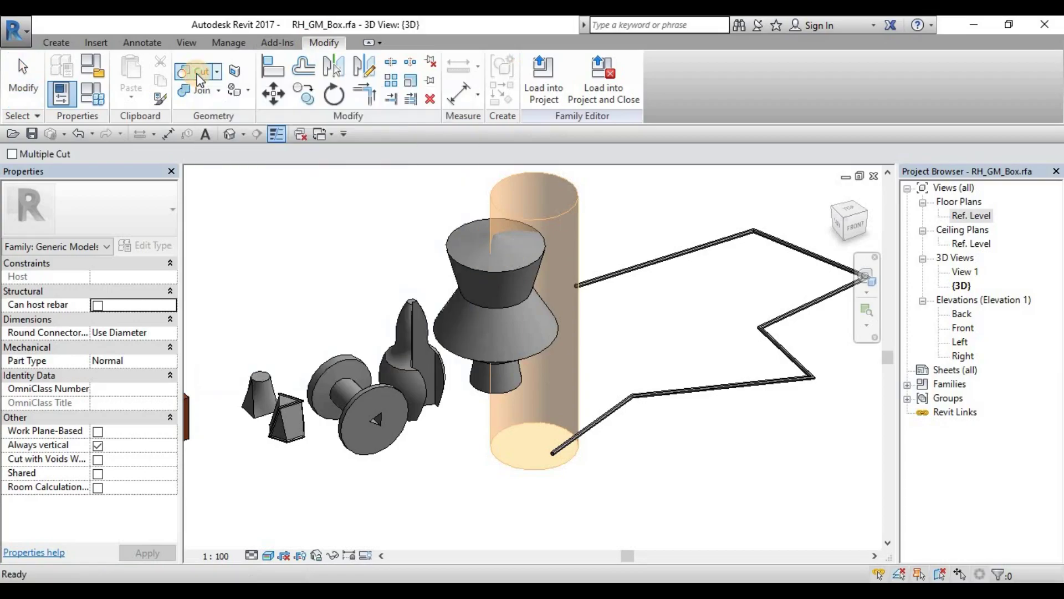
pyautogui.click(480, 272)
pyautogui.click(570, 211)
pyautogui.press('Escape')
pyautogui.keyDown('shift'); pyautogui.moveTo(613, 361); pyautogui.dragTo(630, 351, button='middle'); pyautogui.keyUp('shift')
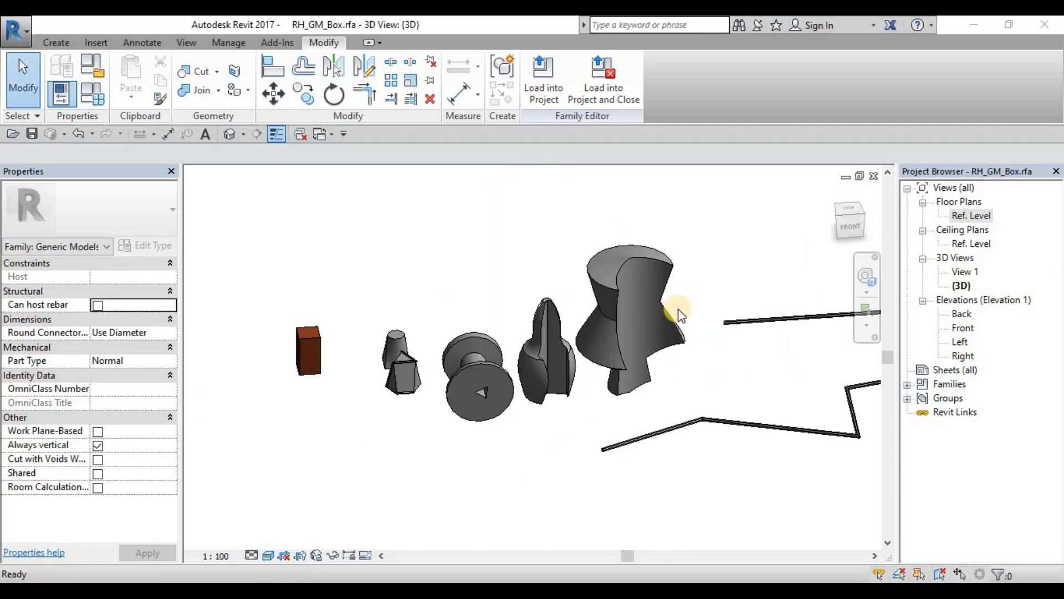
pyautogui.scroll(3, 690, 306)
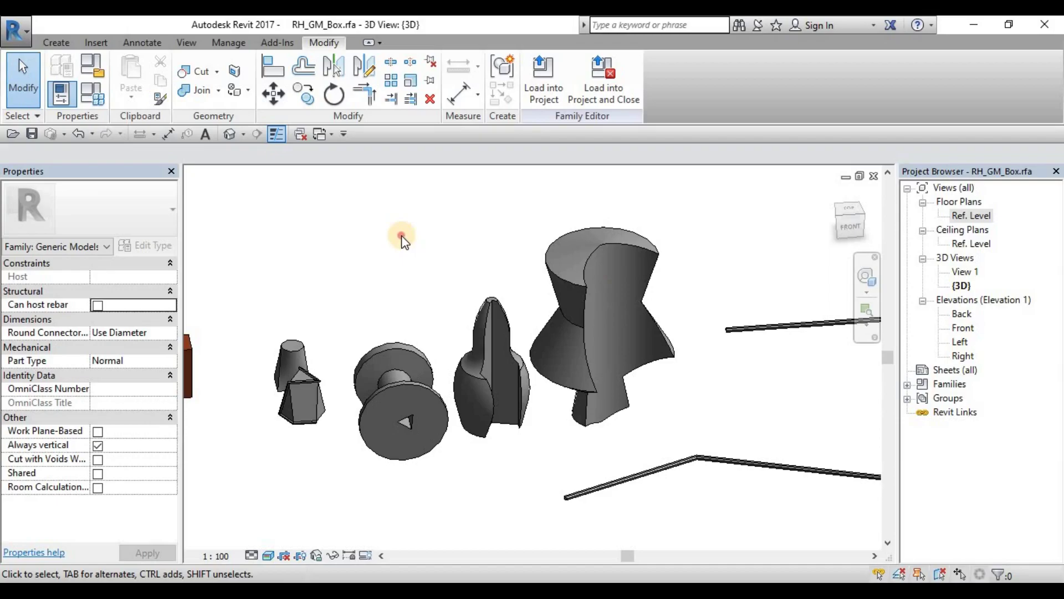
# Uncut the cylindrical void from the largest revolved form with Uncut Geometry
pyautogui.click(217, 72)
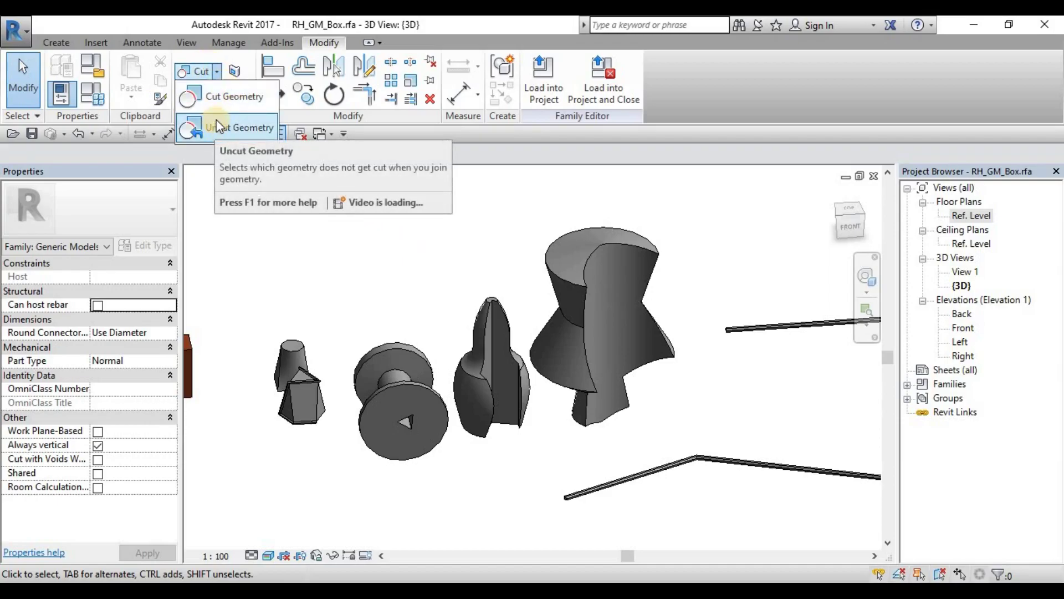
pyautogui.click(220, 70)
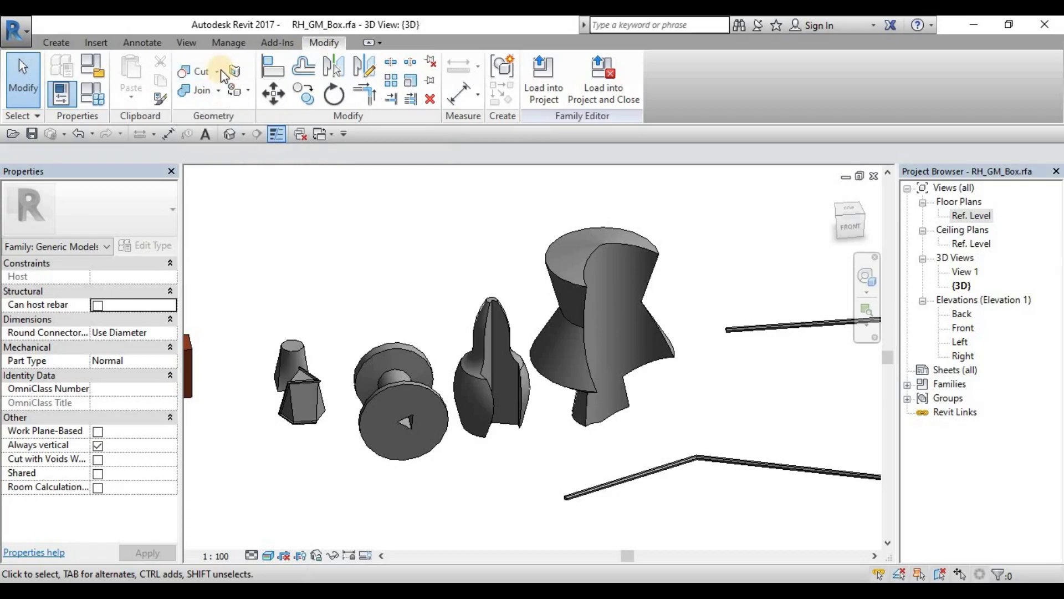
pyautogui.click(221, 69)
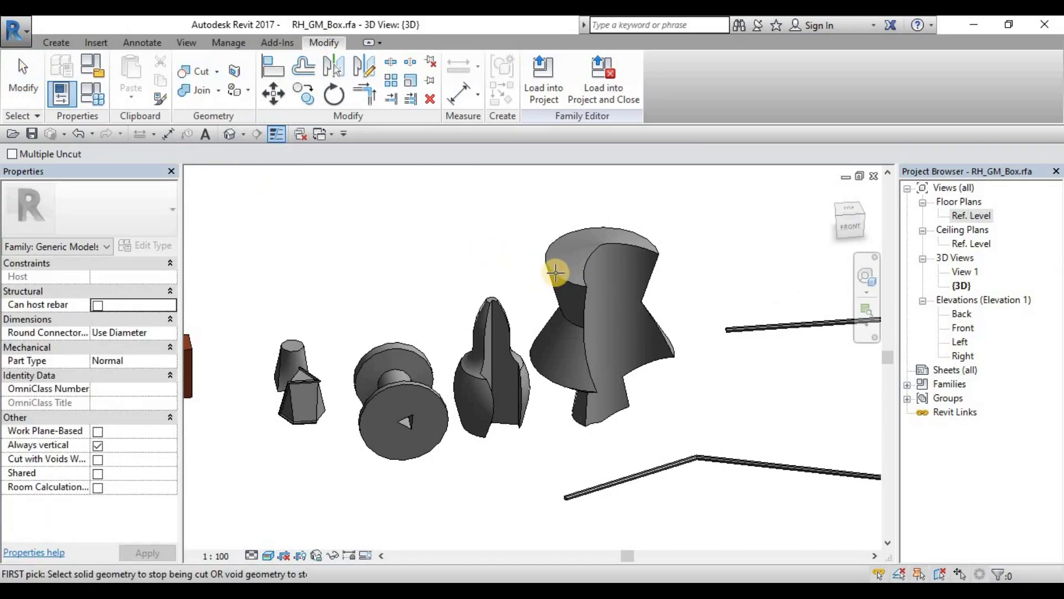
pyautogui.click(556, 272)
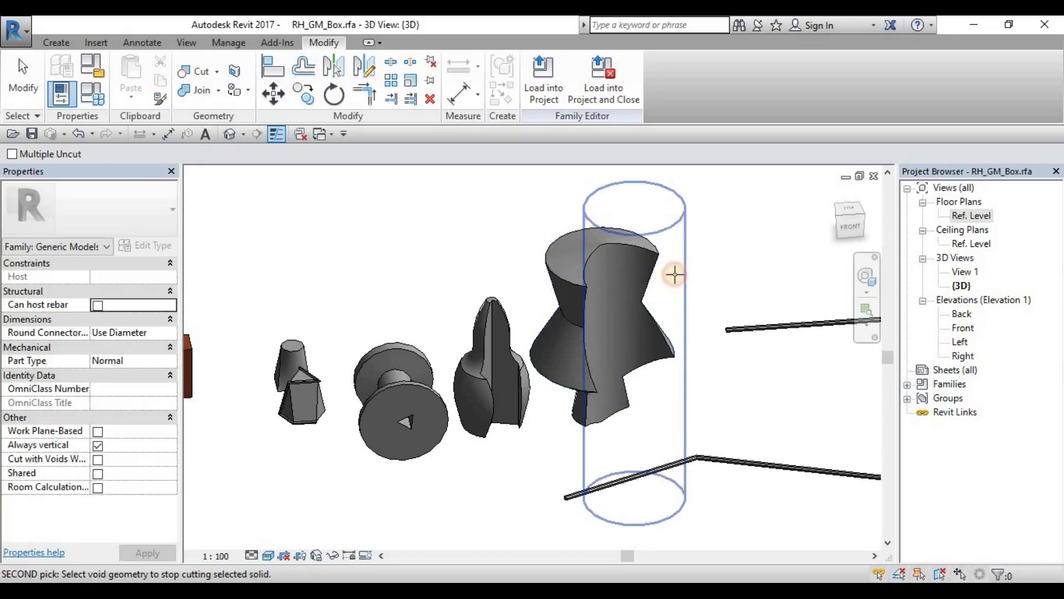
pyautogui.click(675, 275)
pyautogui.press('Escape')
# Convert the cylindrical void extrusion to solid and undo the conversion
pyautogui.click(686, 226)
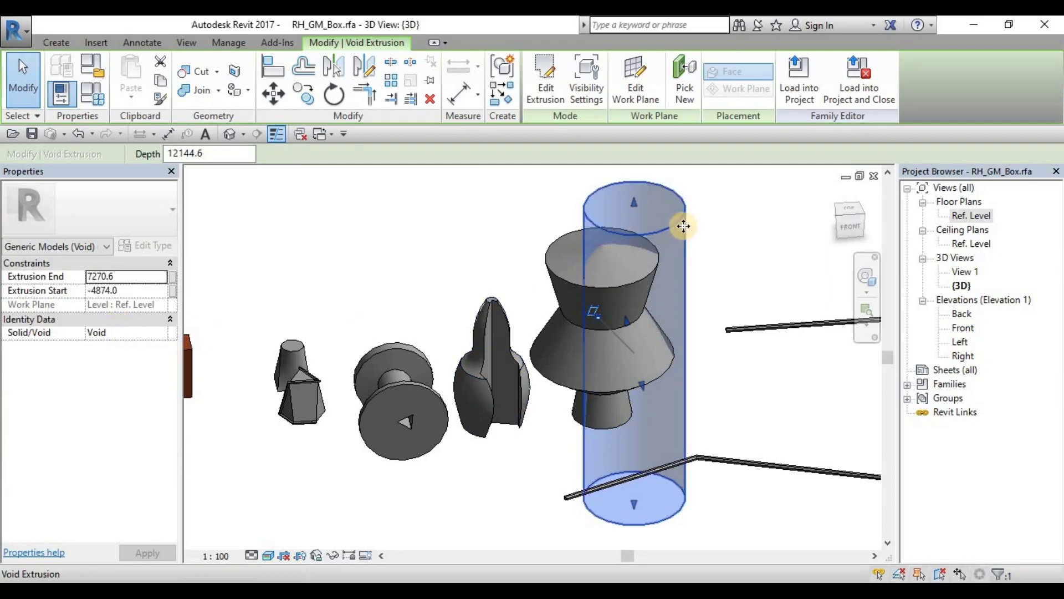
pyautogui.click(159, 332)
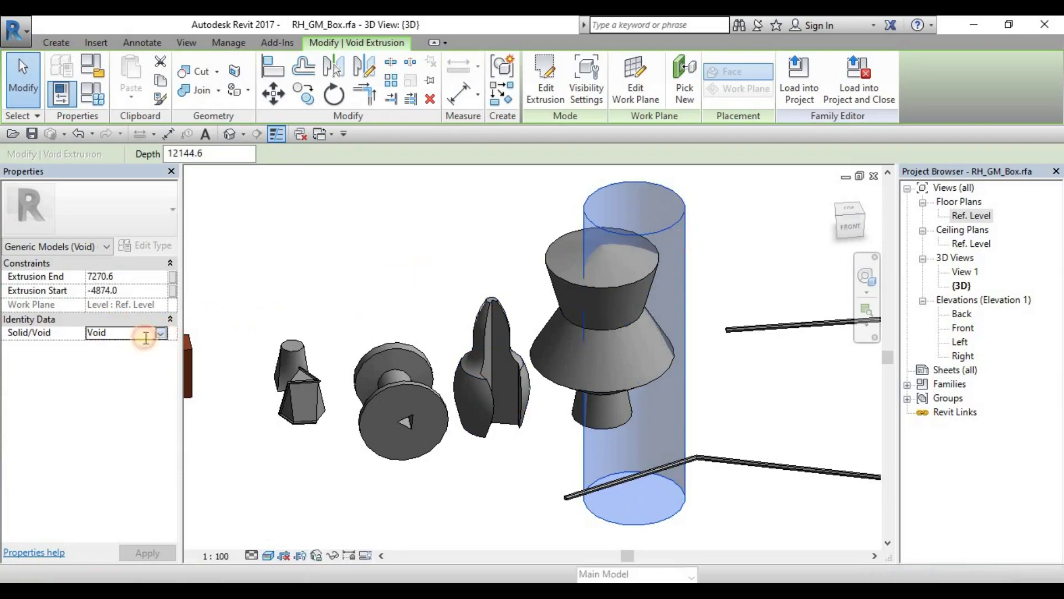
pyautogui.click(113, 348)
pyautogui.click(358, 492)
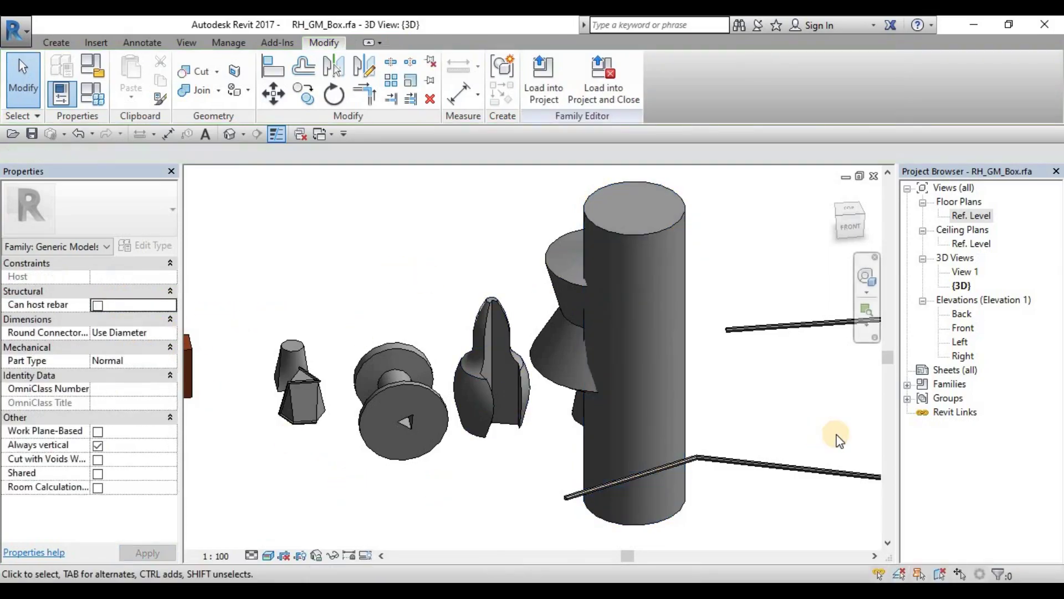
pyautogui.hotkey('ctrl', 'z')
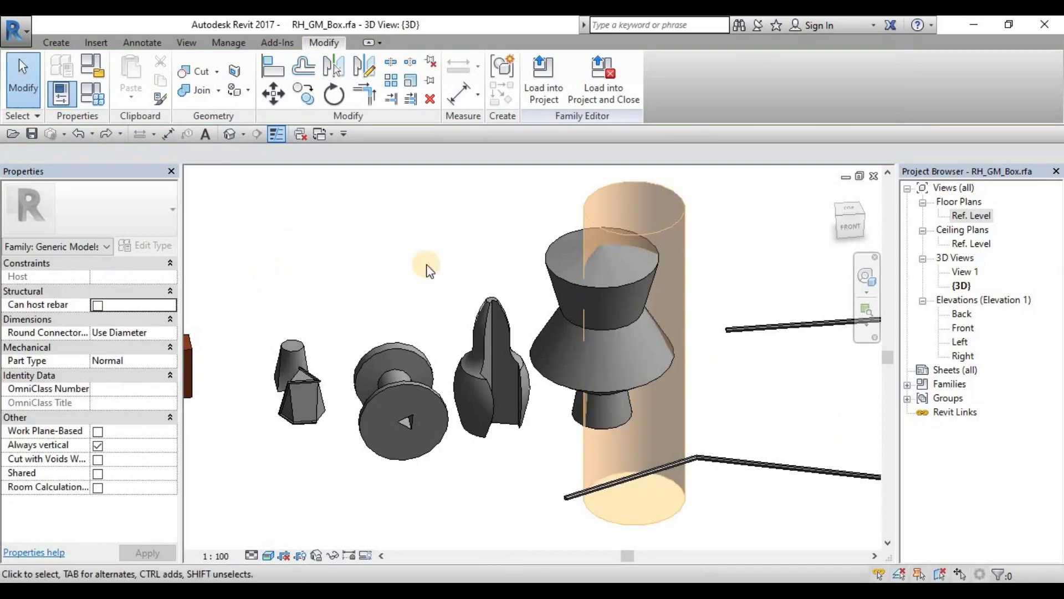
# Switch the cylindrical extrusion to solid and back to void
pyautogui.click(662, 228)
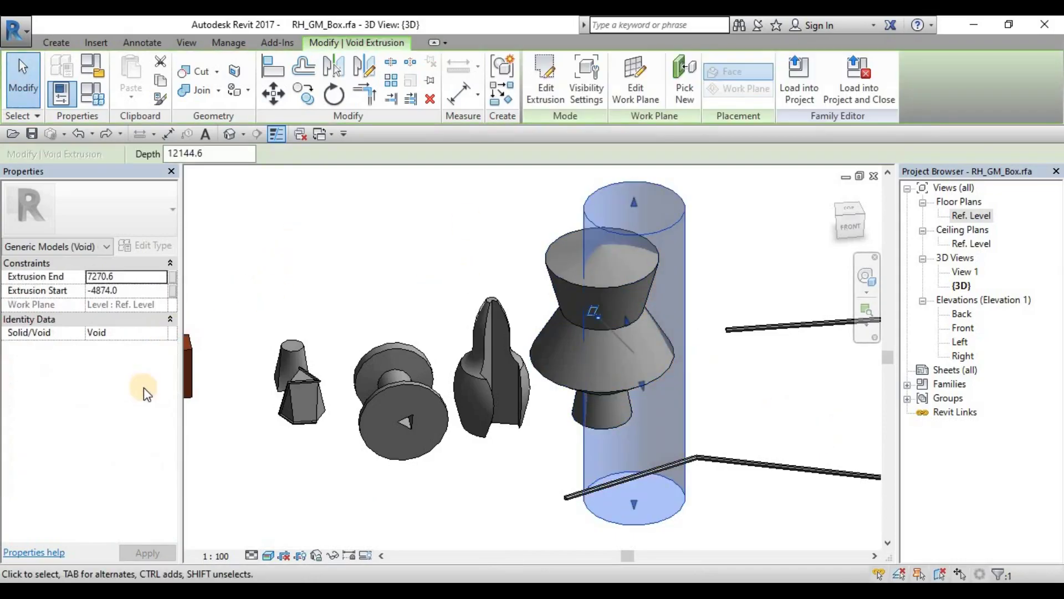
pyautogui.click(166, 335)
pyautogui.click(126, 349)
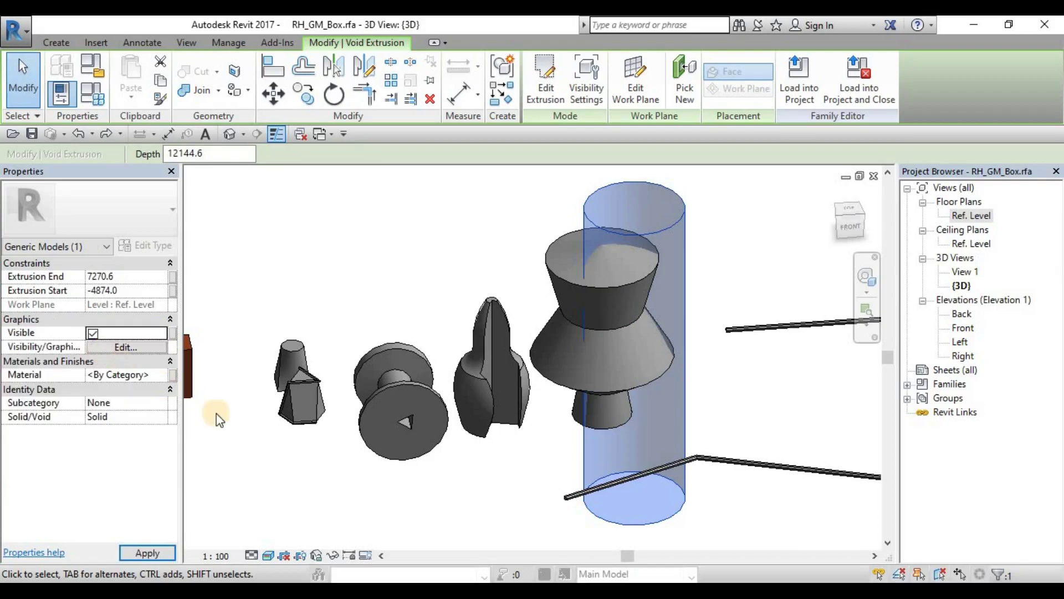
pyautogui.click(160, 416)
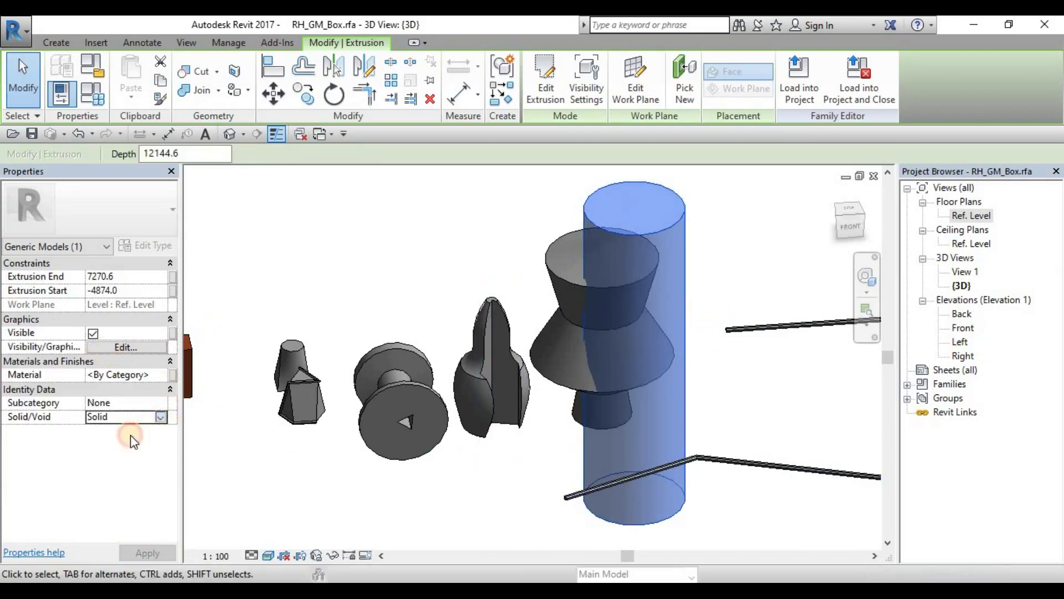
pyautogui.click(115, 444)
pyautogui.click(357, 474)
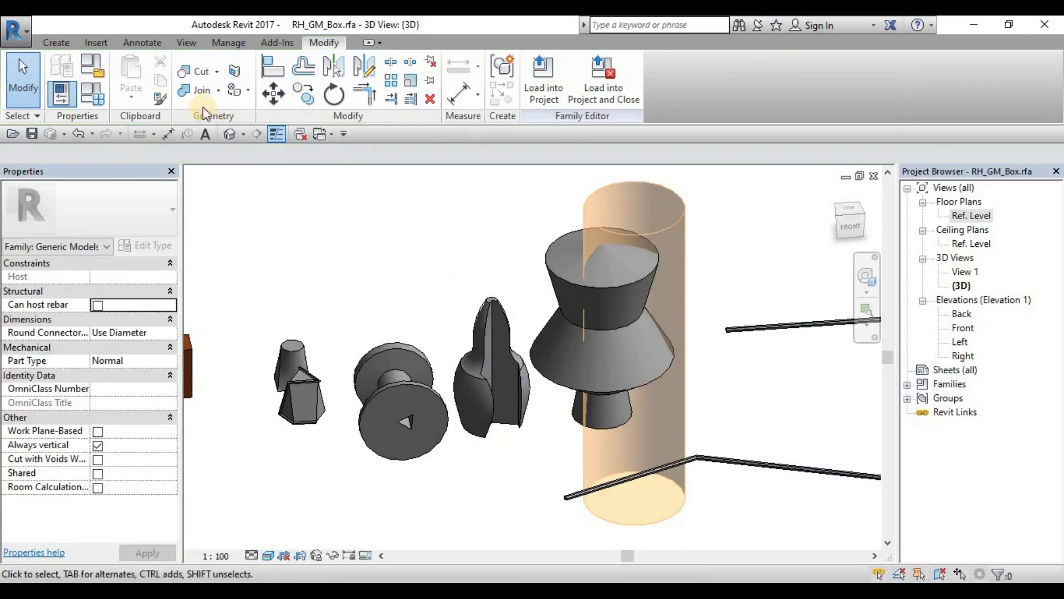
# Cut the largest revolved form again with the cylindrical void extrusion
pyautogui.click(189, 79)
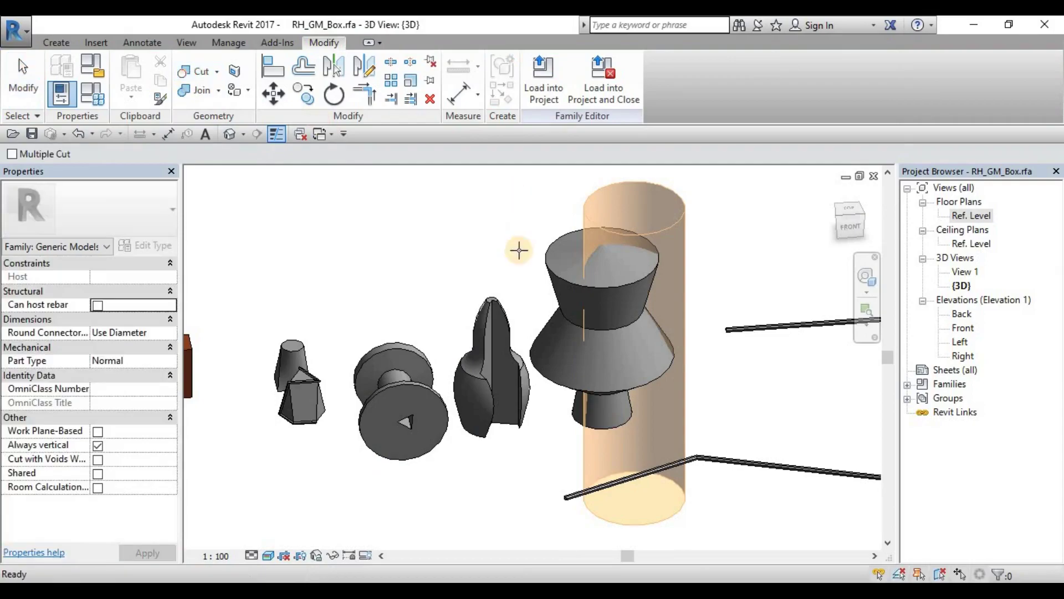
pyautogui.click(563, 279)
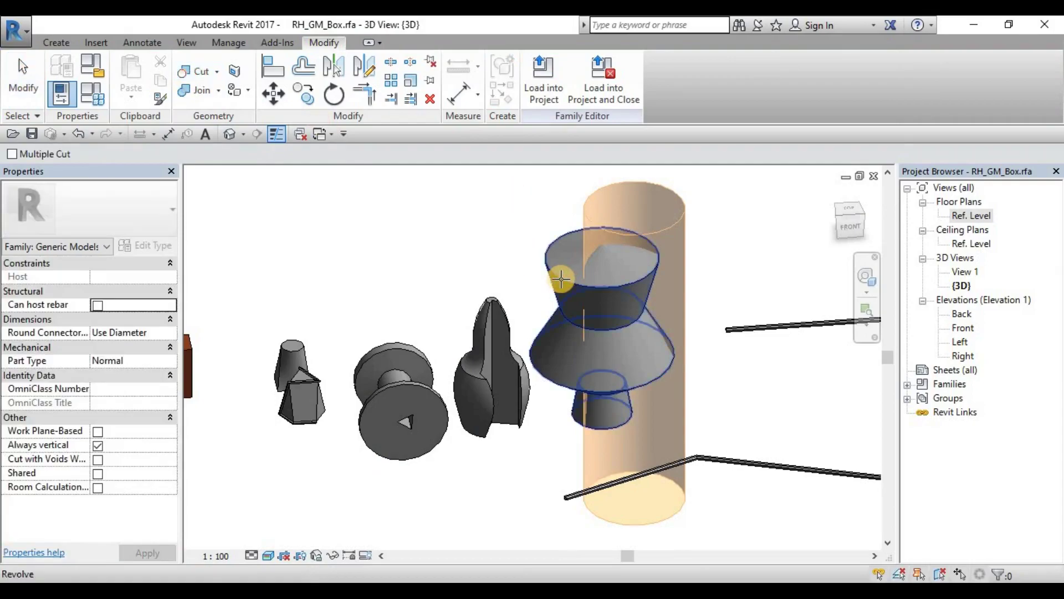
pyautogui.click(660, 227)
pyautogui.press('Escape')
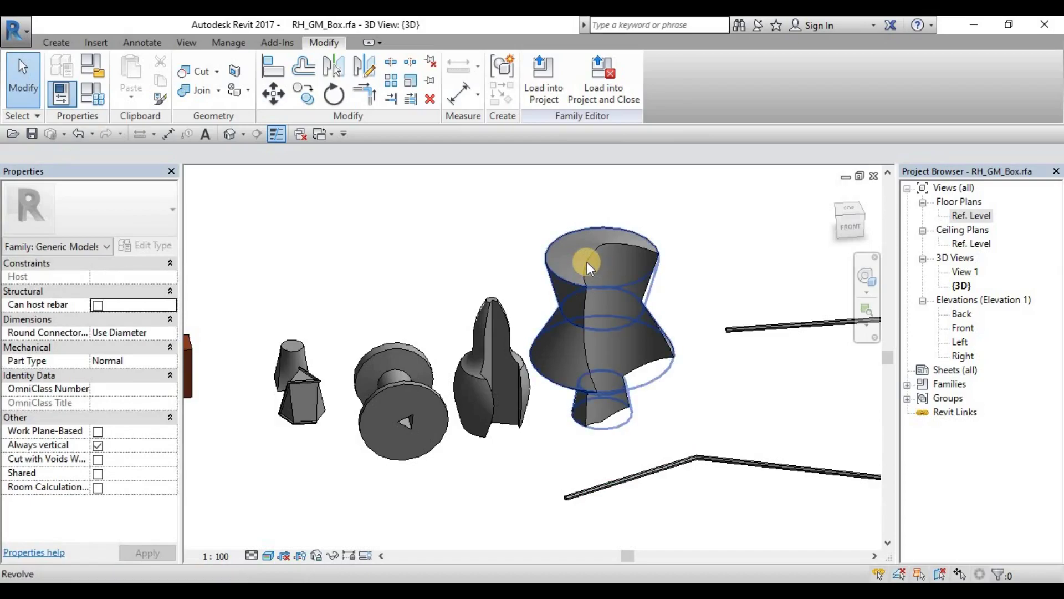
# Inspect the properties of the cylindrical void and of the polygonal void cutting the bullet-shaped revolve
pyautogui.click(589, 262)
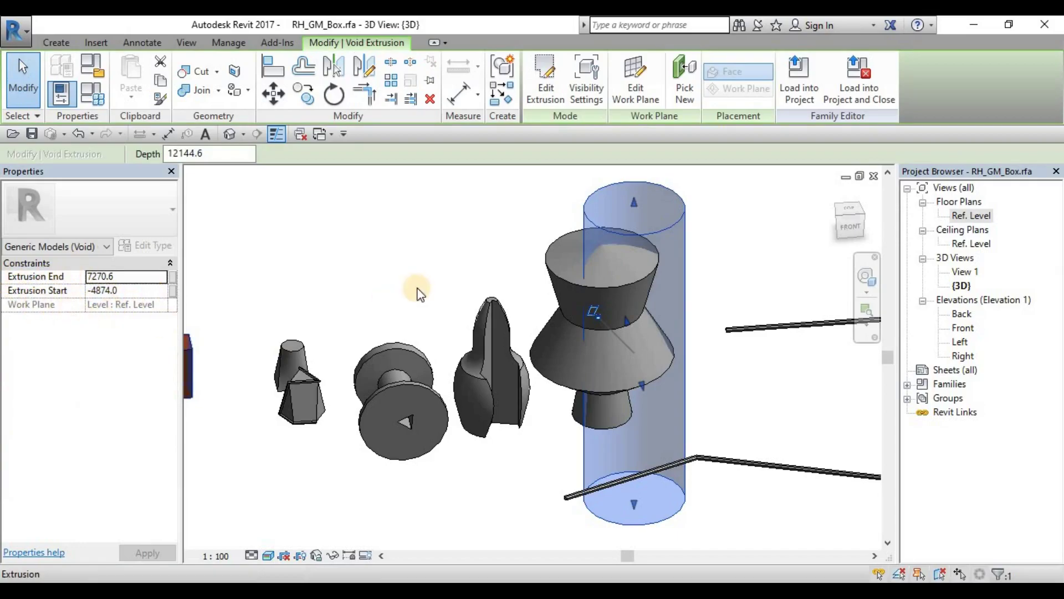
pyautogui.click(419, 244)
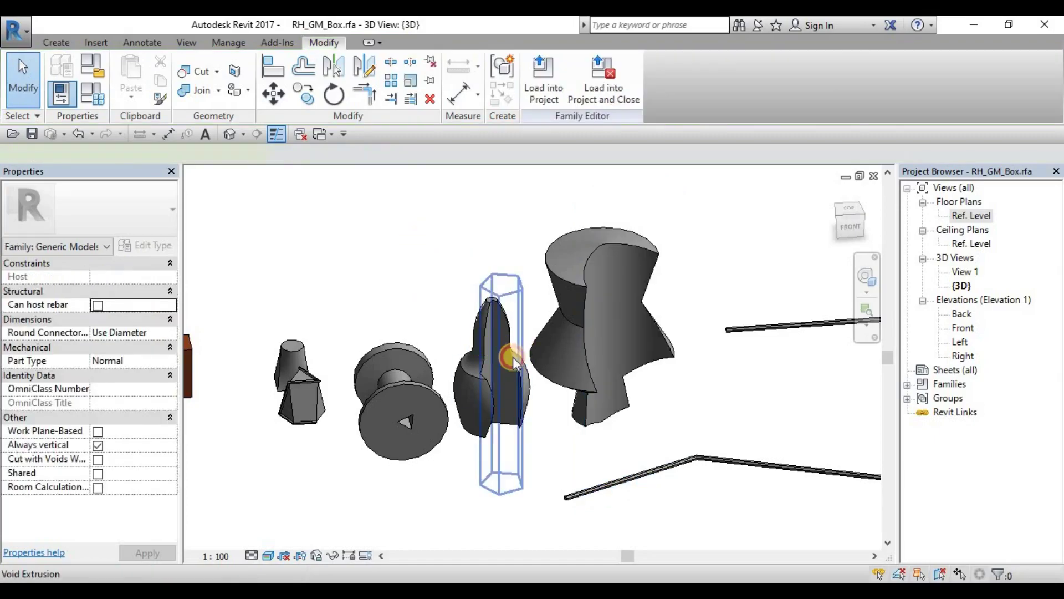
pyautogui.click(500, 280)
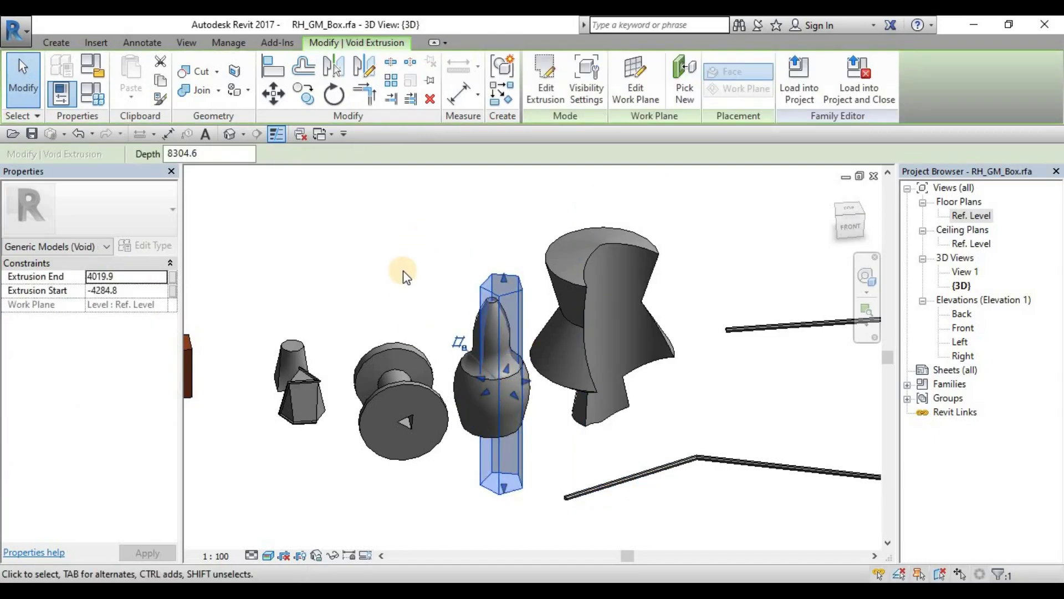
pyautogui.click(268, 254)
# Uncut the polygonal void extrusion from the bullet-shaped revolve with Uncut Geometry
pyautogui.click(216, 72)
pyautogui.click(216, 128)
pyautogui.click(482, 321)
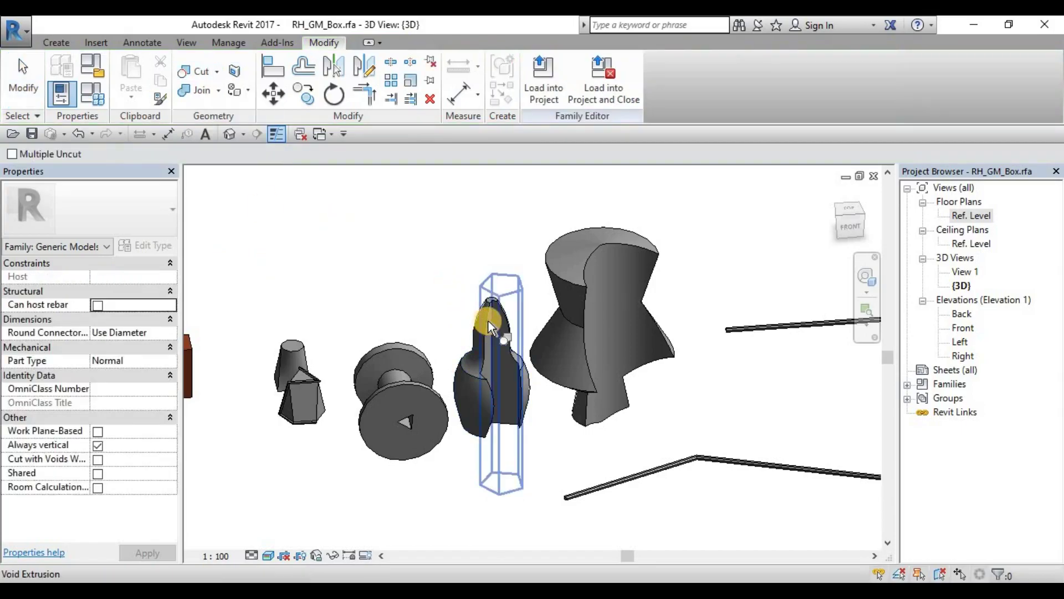
pyautogui.click(489, 320)
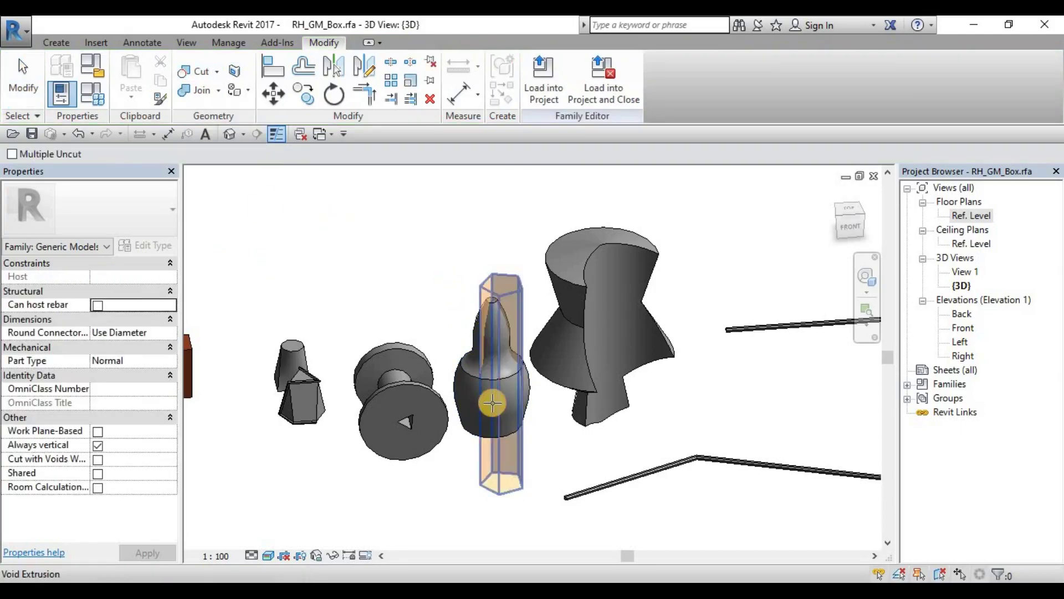
# Switch the polygonal extrusion through the bullet-shaped revolve to solid and back to void
pyautogui.click(518, 290)
pyautogui.click(166, 332)
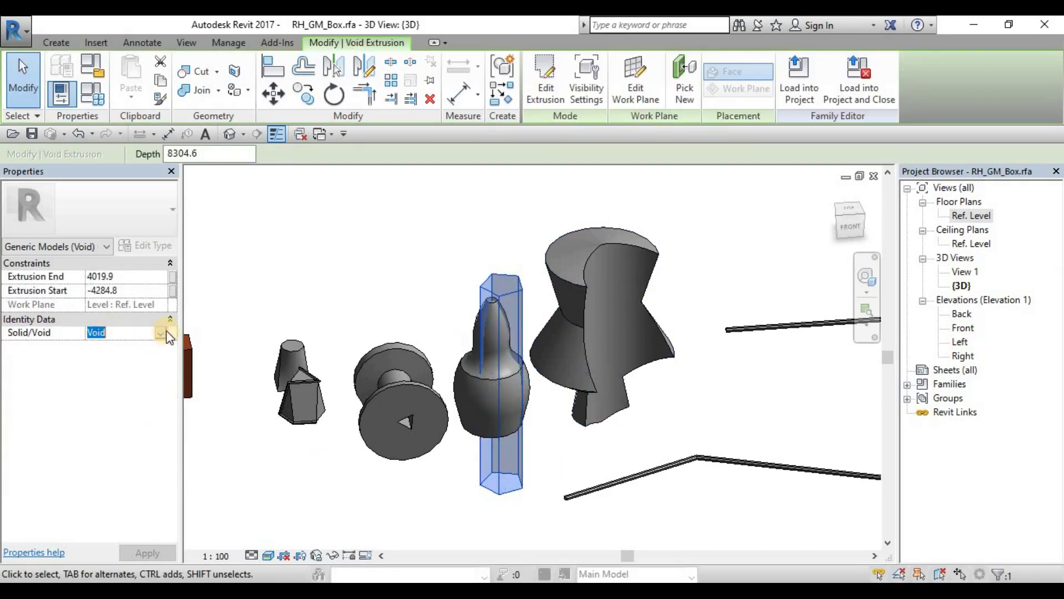
pyautogui.click(99, 346)
pyautogui.click(309, 487)
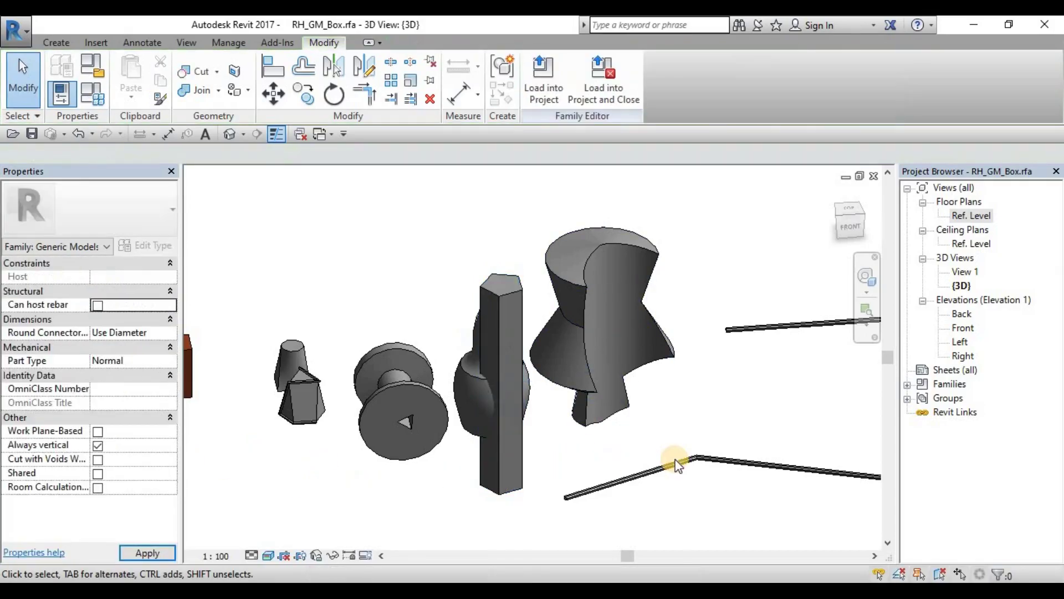
pyautogui.click(519, 460)
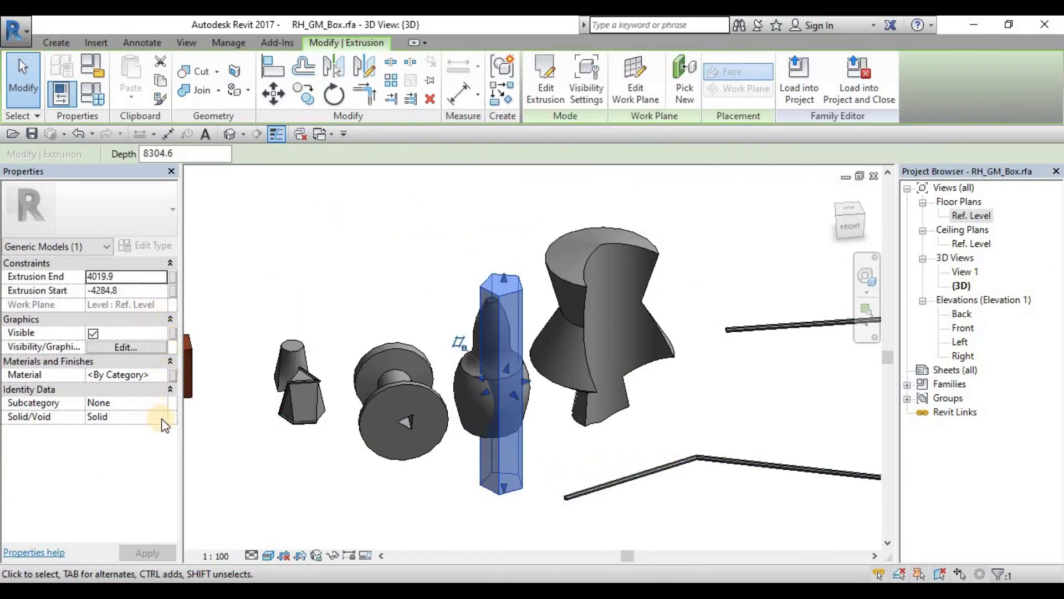
pyautogui.click(164, 424)
pyautogui.click(111, 441)
pyautogui.click(292, 506)
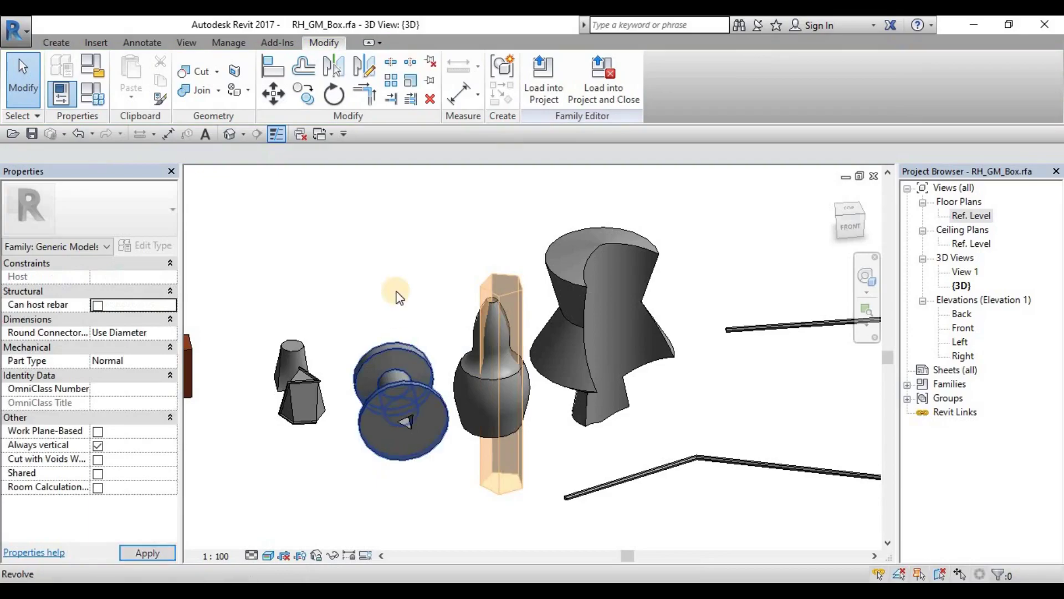
# Cut the bullet-shaped revolve with the polygonal void extrusion using Cut Geometry
pyautogui.click(217, 71)
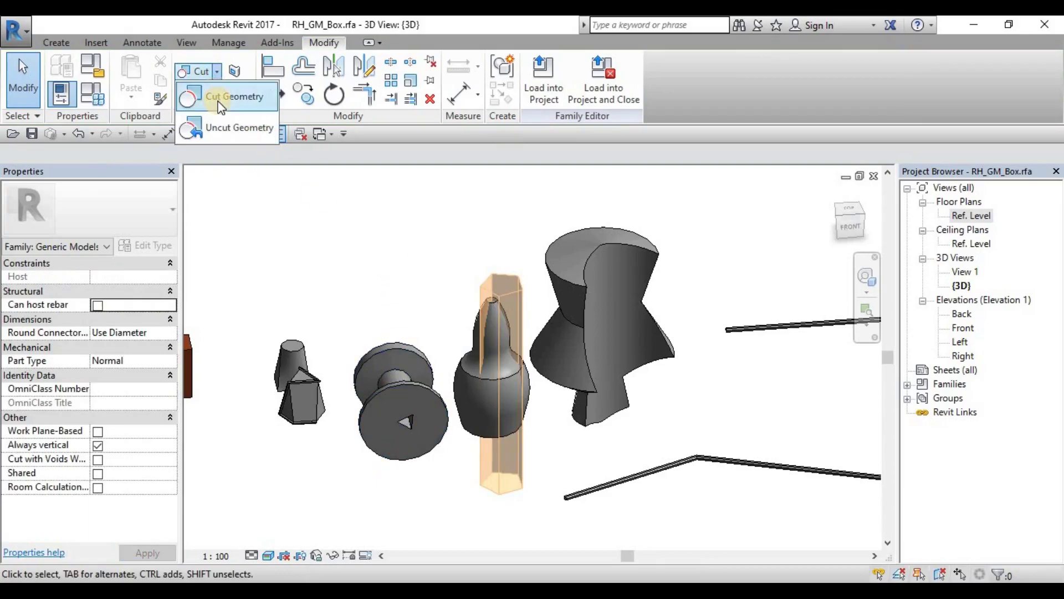
pyautogui.click(223, 84)
pyautogui.click(497, 347)
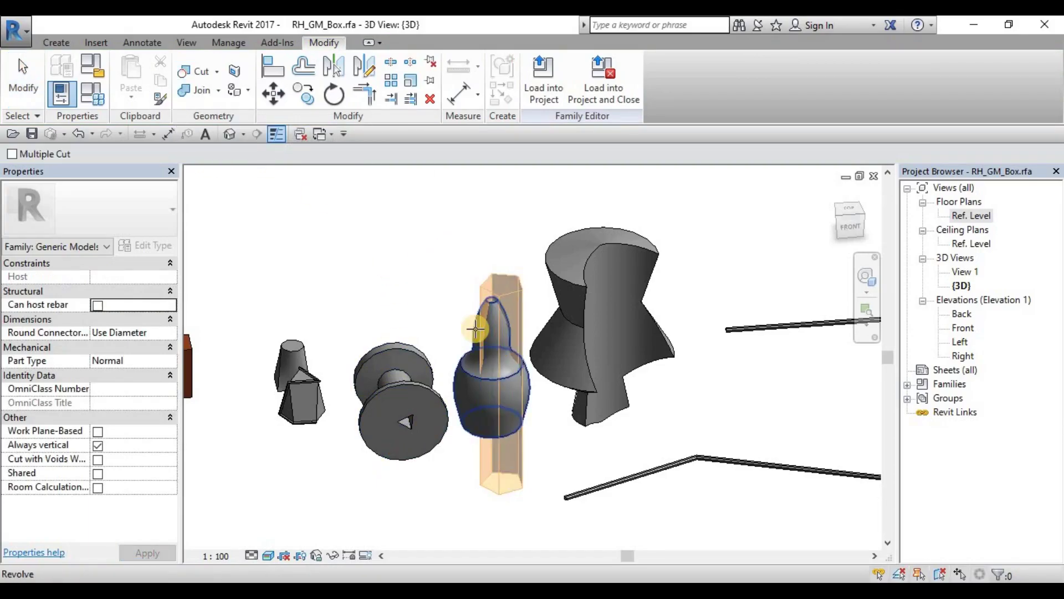
pyautogui.click(512, 286)
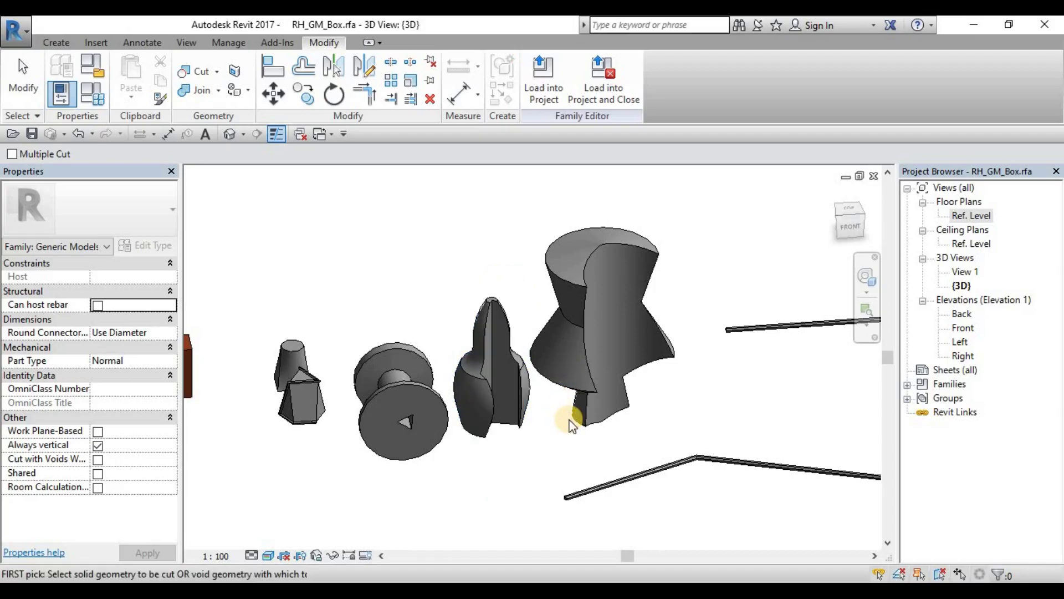
pyautogui.press('Escape')
# Look over the whole row of forms in the 3D view, from the brown box to the curved sweeps
pyautogui.keyDown('shift'); pyautogui.moveTo(488, 368); pyautogui.dragTo(387, 321, button='middle'); pyautogui.keyUp('shift')
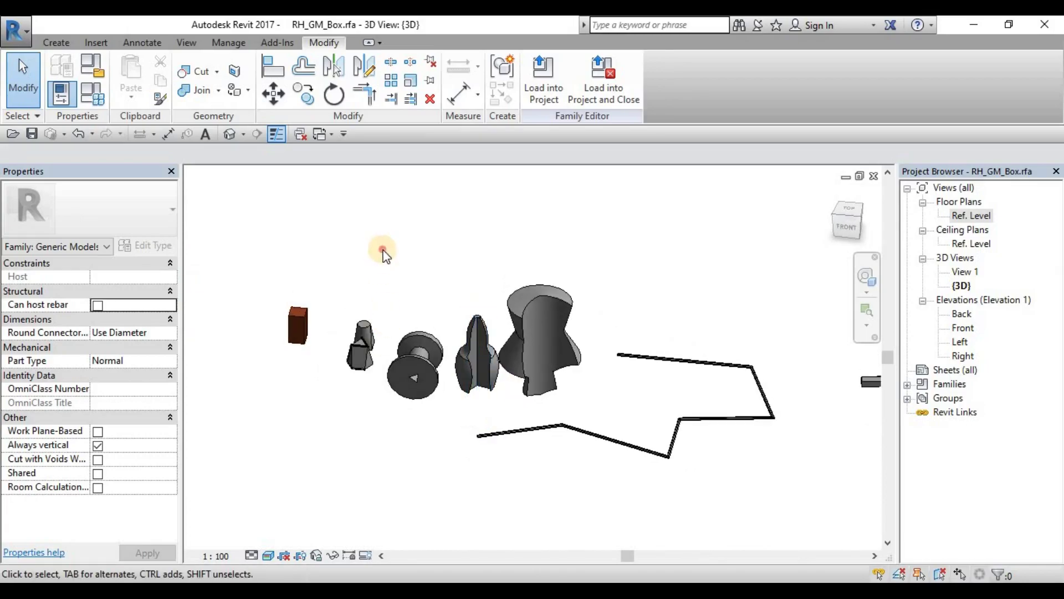
pyautogui.moveTo(549, 331); pyautogui.dragTo(466, 312, button='middle')
pyautogui.scroll(-2, 467, 312)
pyautogui.moveTo(543, 333); pyautogui.dragTo(483, 324, button='middle')
pyautogui.scroll(-2, 608, 348)
pyautogui.moveTo(618, 352)
pyautogui.mouseDown(button='middle')
pyautogui.moveTo(551, 340)
pyautogui.moveTo(442, 268)
pyautogui.moveTo(470, 354)
pyautogui.moveTo(505, 336)
pyautogui.moveTo(452, 361)
pyautogui.moveTo(506, 360)
pyautogui.moveTo(443, 355)
pyautogui.moveTo(502, 349)
pyautogui.moveTo(510, 338)
pyautogui.moveTo(514, 349)
pyautogui.moveTo(437, 347)
pyautogui.mouseUp(button='middle')
pyautogui.scroll(-1, 504, 350)
pyautogui.scroll(1, 437, 347)
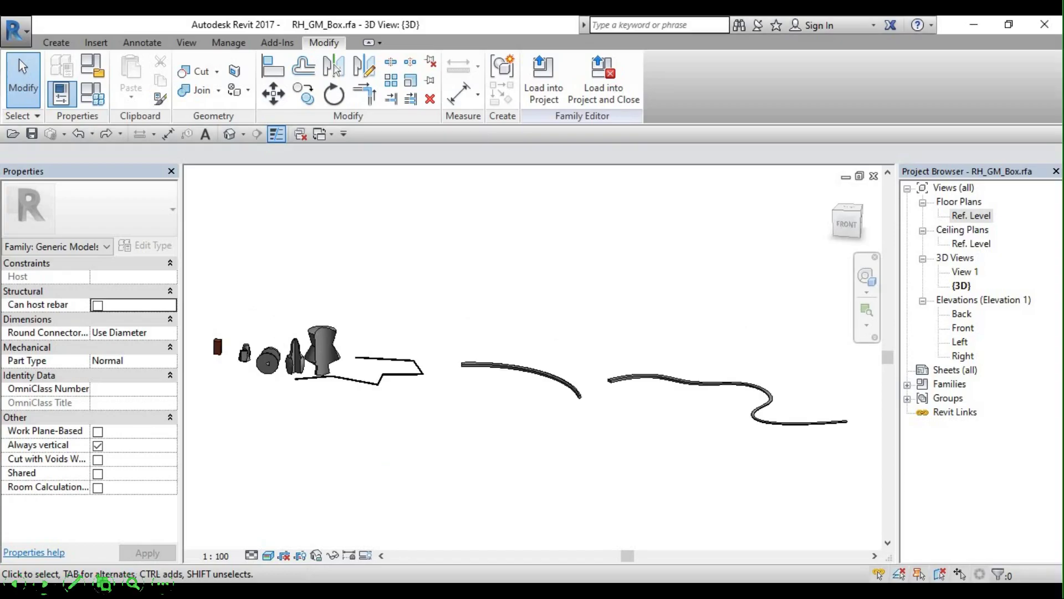
# Examine the cut revolved forms, the spool-shaped revolve, the blends and the brown box up close
pyautogui.scroll(5, 772, 416)
pyautogui.keyDown('shift'); pyautogui.moveTo(772, 415); pyautogui.dragTo(735, 439, button='middle'); pyautogui.keyUp('shift')
pyautogui.moveTo(343, 383); pyautogui.dragTo(823, 417, button='middle')
pyautogui.moveTo(191, 343); pyautogui.dragTo(725, 430, button='middle')
pyautogui.scroll(3, 386, 367)
pyautogui.scroll(2, 358, 367)
pyautogui.scroll(-2, 643, 372)
pyautogui.moveTo(475, 290); pyautogui.dragTo(595, 306, button='middle')
pyautogui.scroll(2, 595, 306)
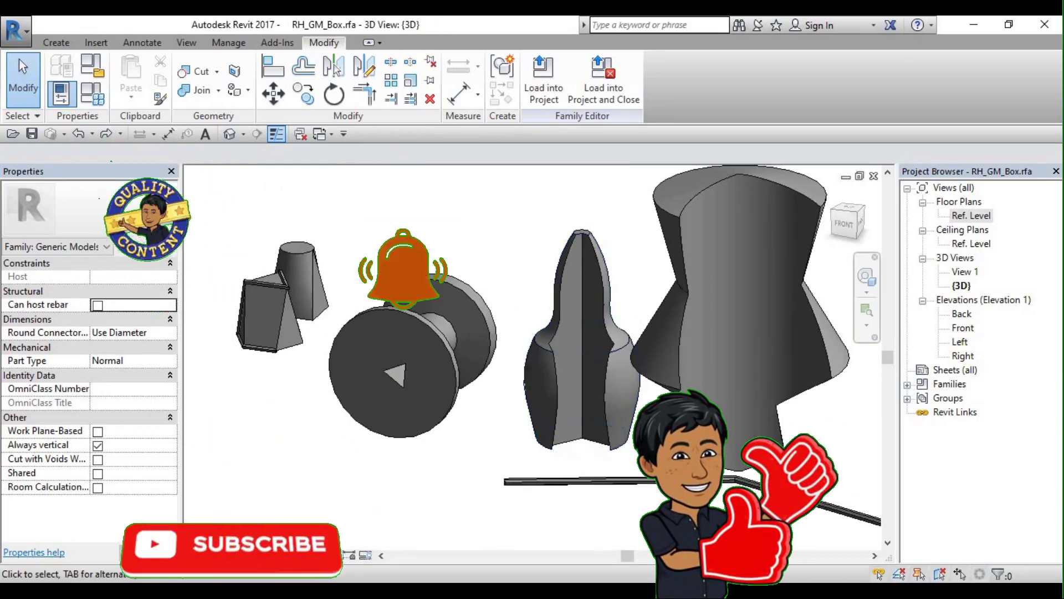
pyautogui.scroll(-2, 695, 229)
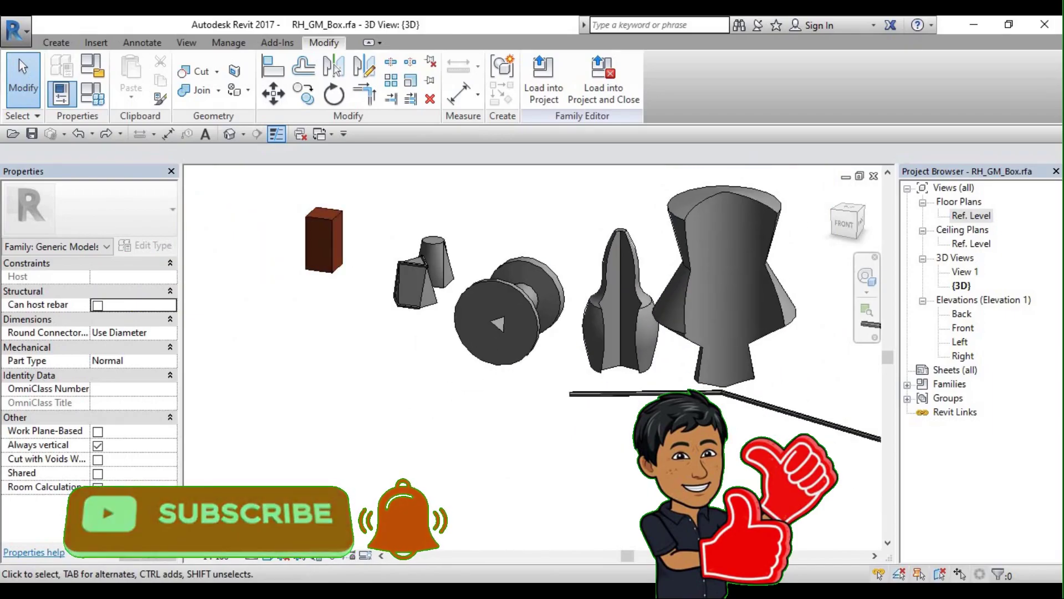
pyautogui.scroll(1, 420, 277)
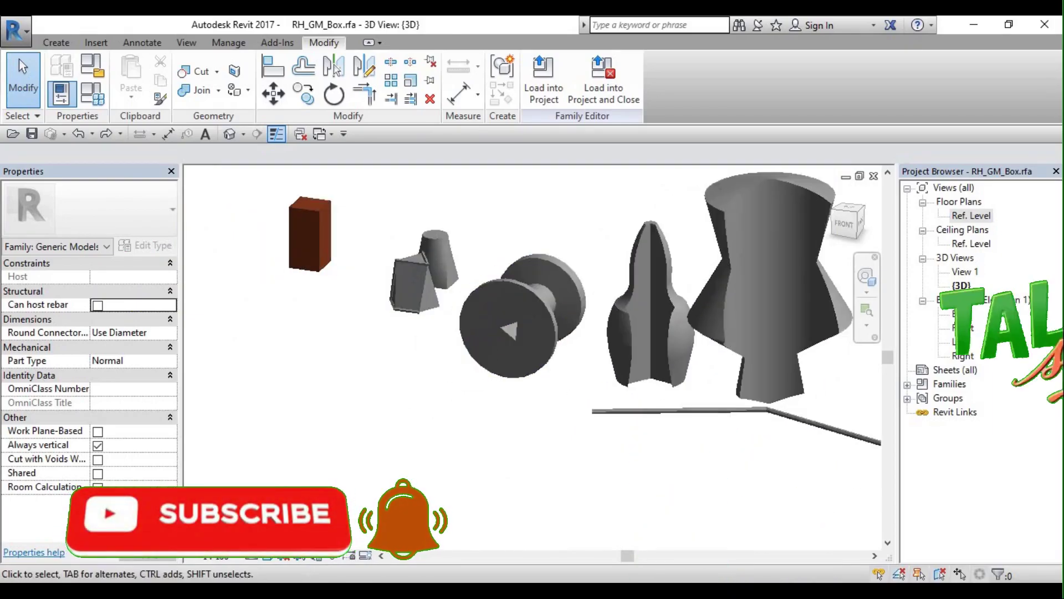
pyautogui.scroll(2, 413, 274)
pyautogui.moveTo(420, 274); pyautogui.dragTo(486, 330, button='middle')
pyautogui.scroll(-3, 489, 329)
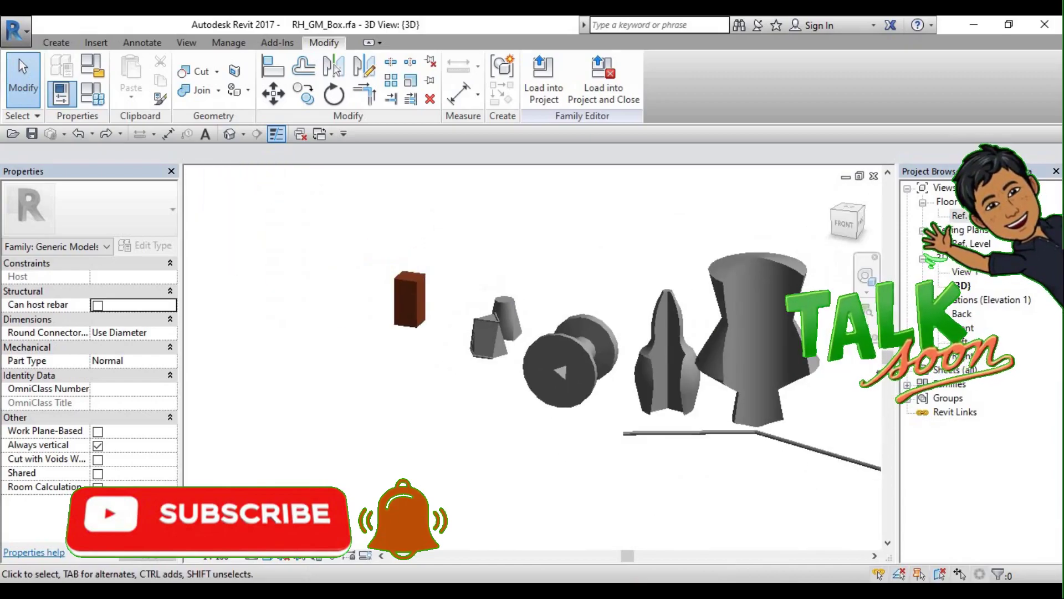